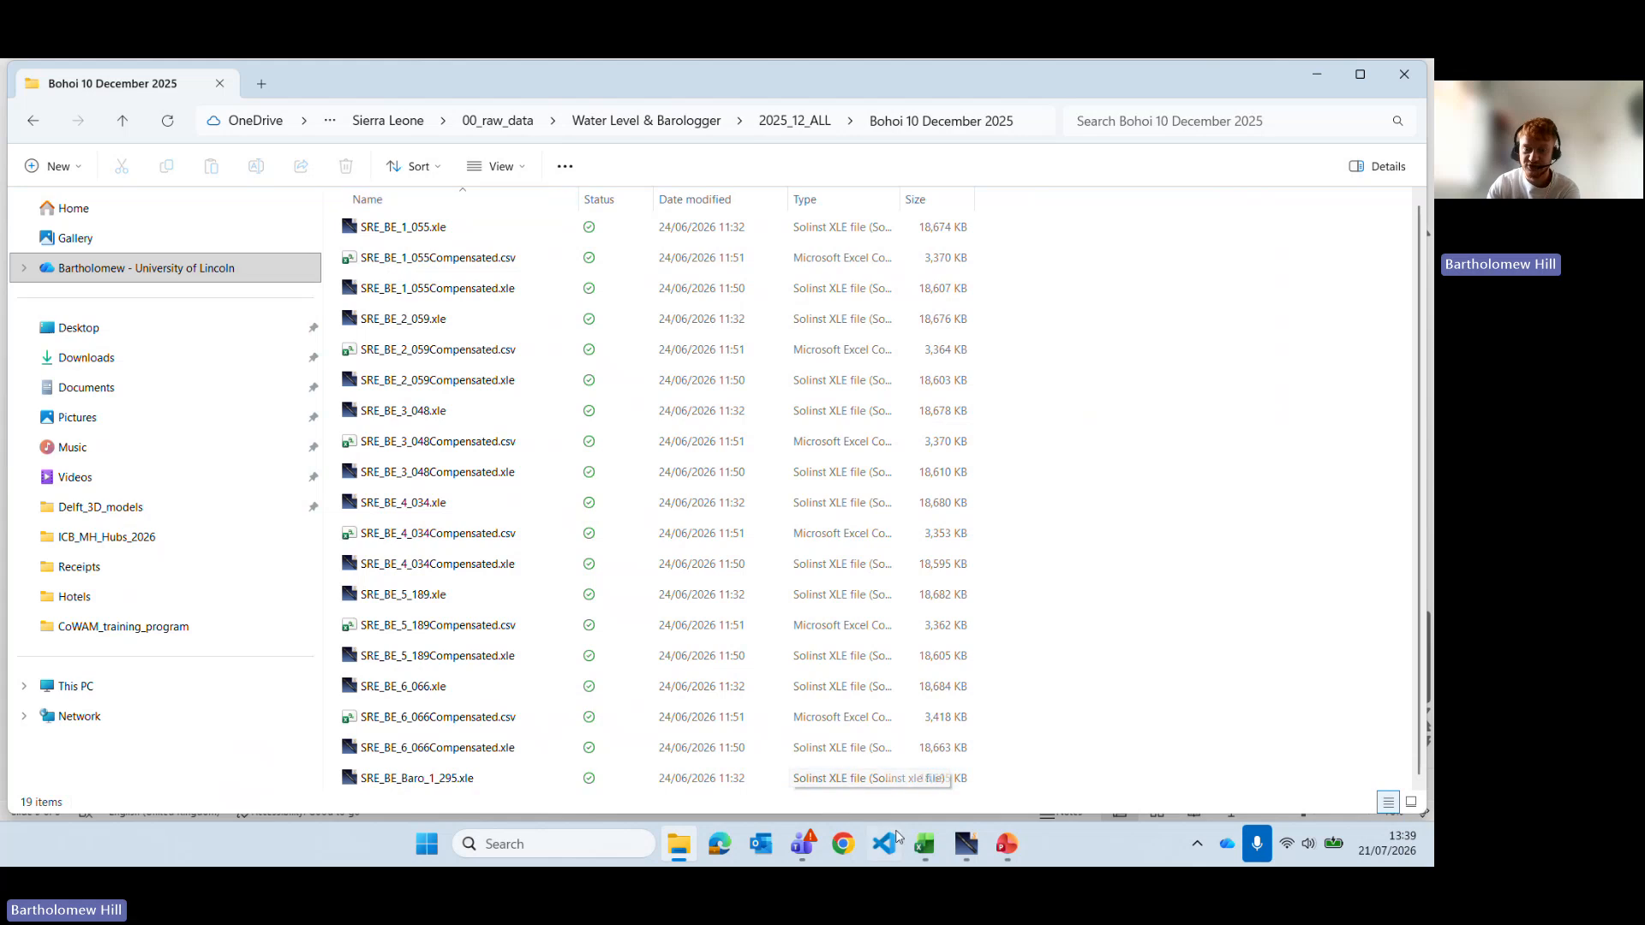
Step: Switch to the logger code and location workbook in Excel and review the elevations of the sensors and the barologger locations
{"action": "left_click", "coordinate": [925, 848]}
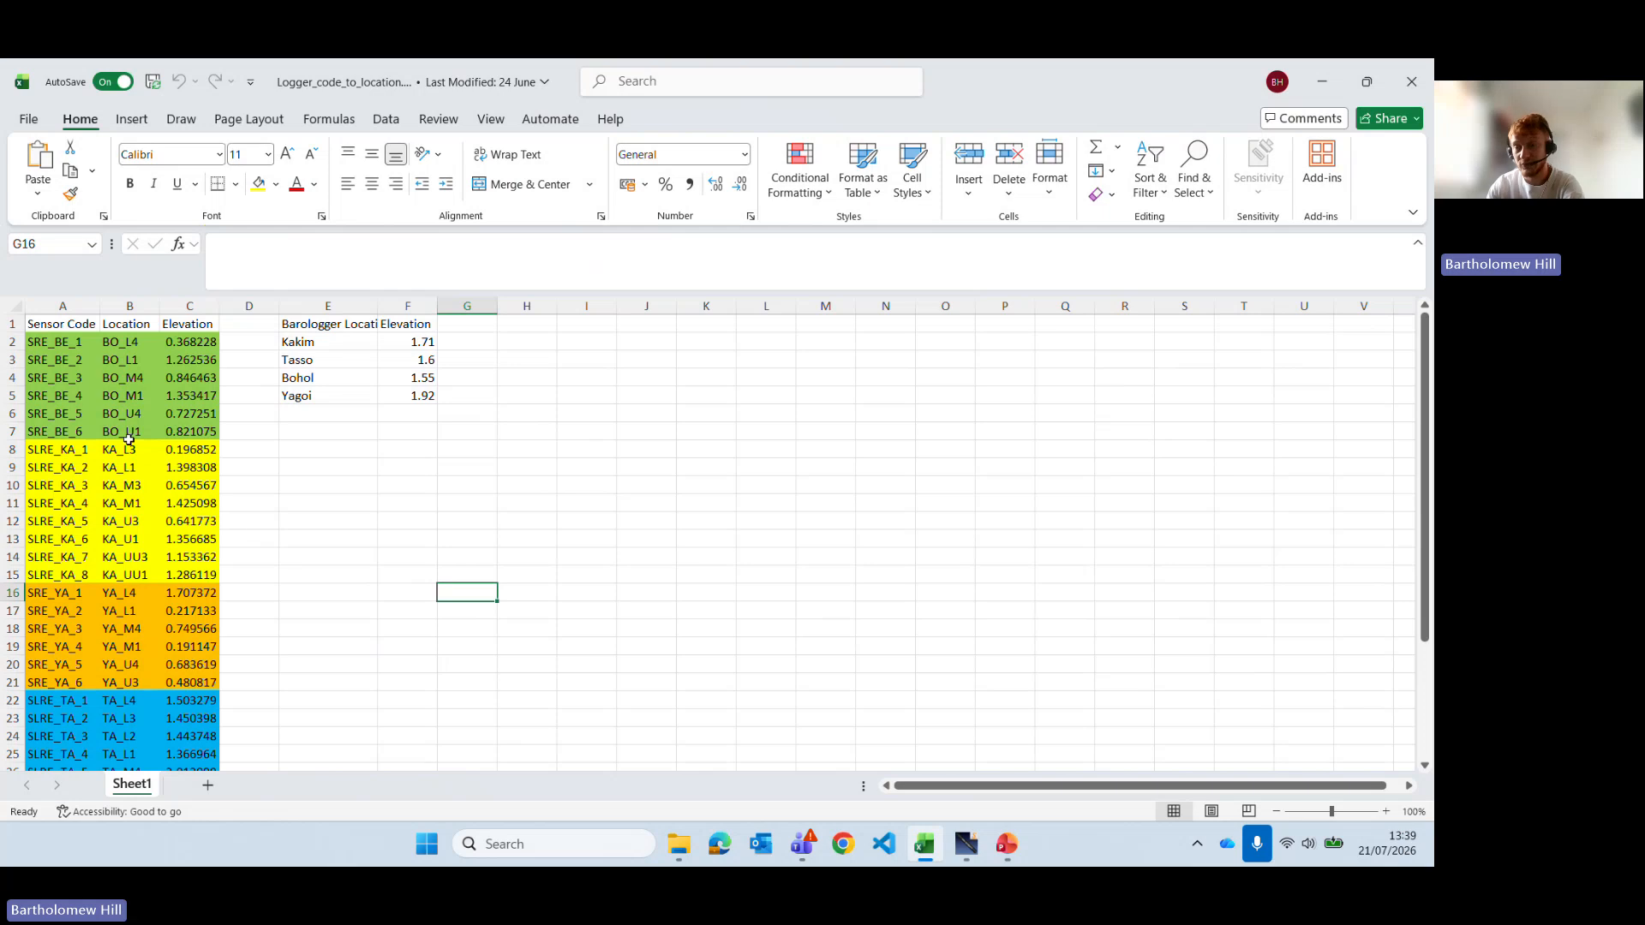
{"action": "left_click", "coordinate": [404, 343]}
{"action": "left_click_drag", "start_coordinate": [404, 342], "coordinate": [352, 391]}
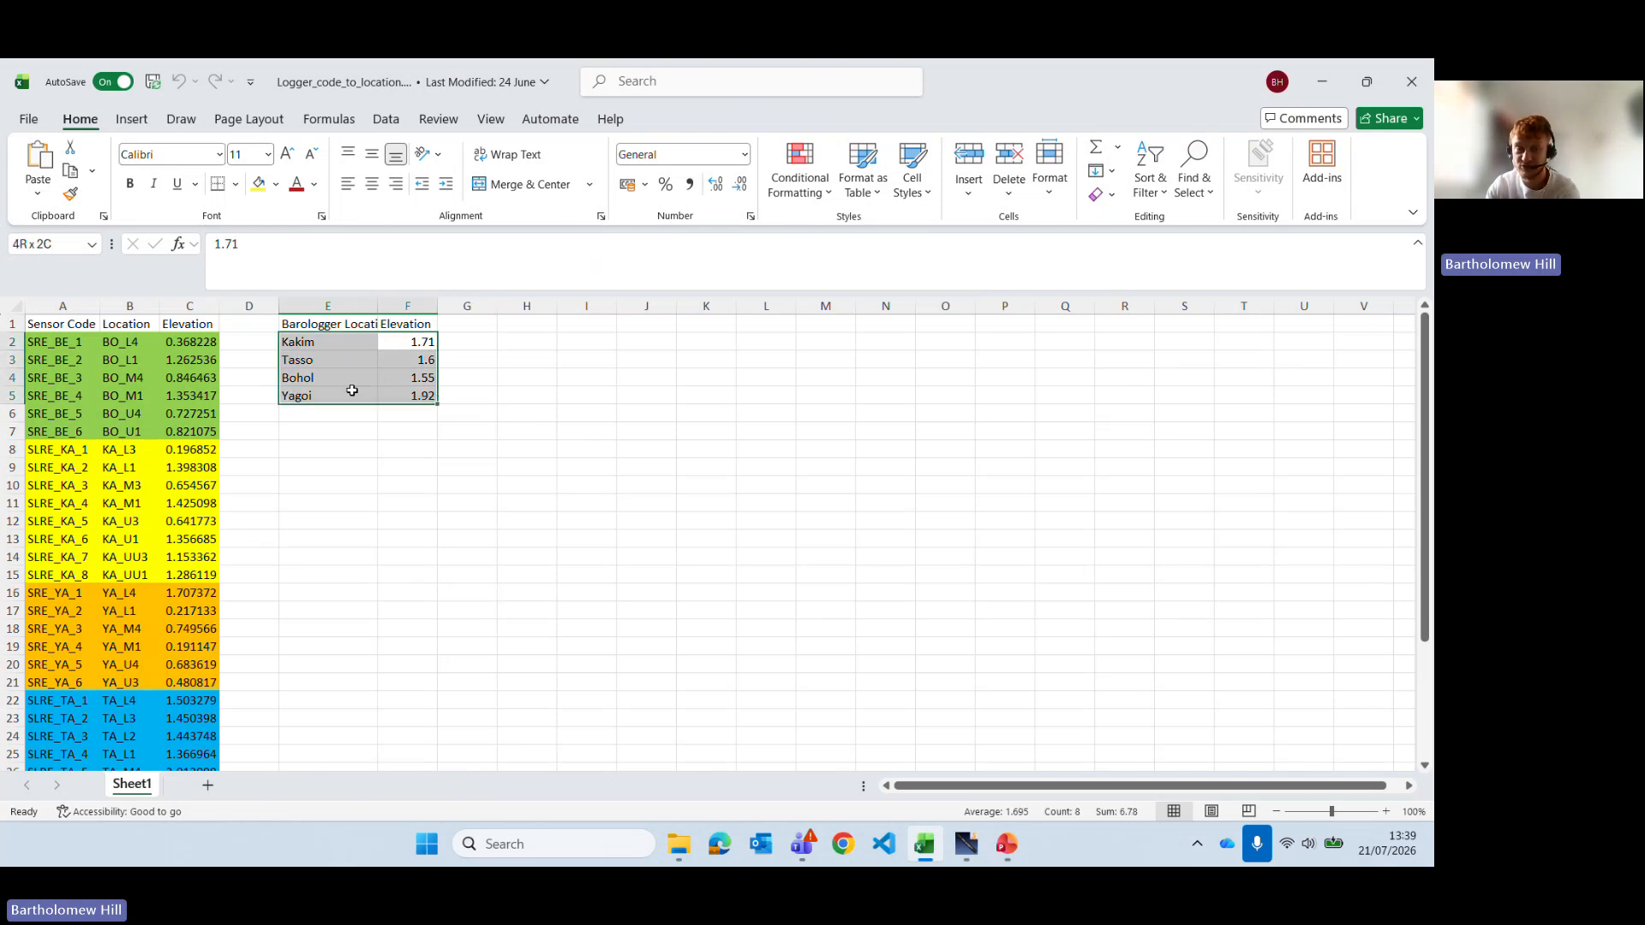
{"action": "left_click", "coordinate": [398, 556]}
{"action": "left_click_drag", "start_coordinate": [186, 341], "coordinate": [186, 634]}
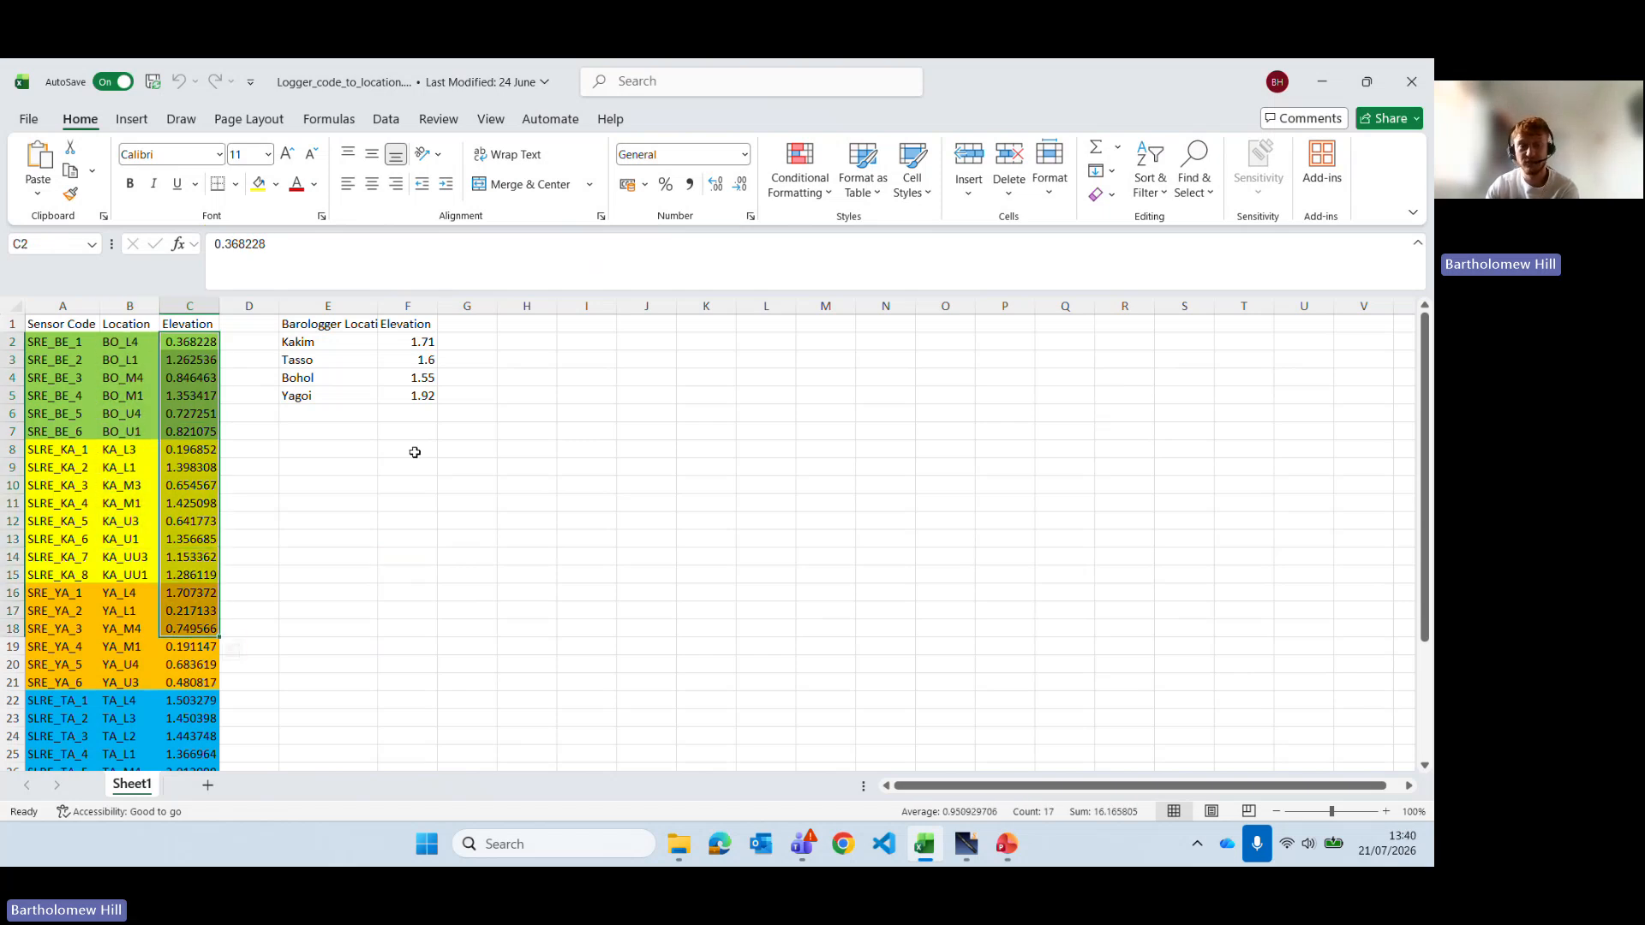
{"action": "left_click_drag", "start_coordinate": [415, 343], "coordinate": [412, 392]}
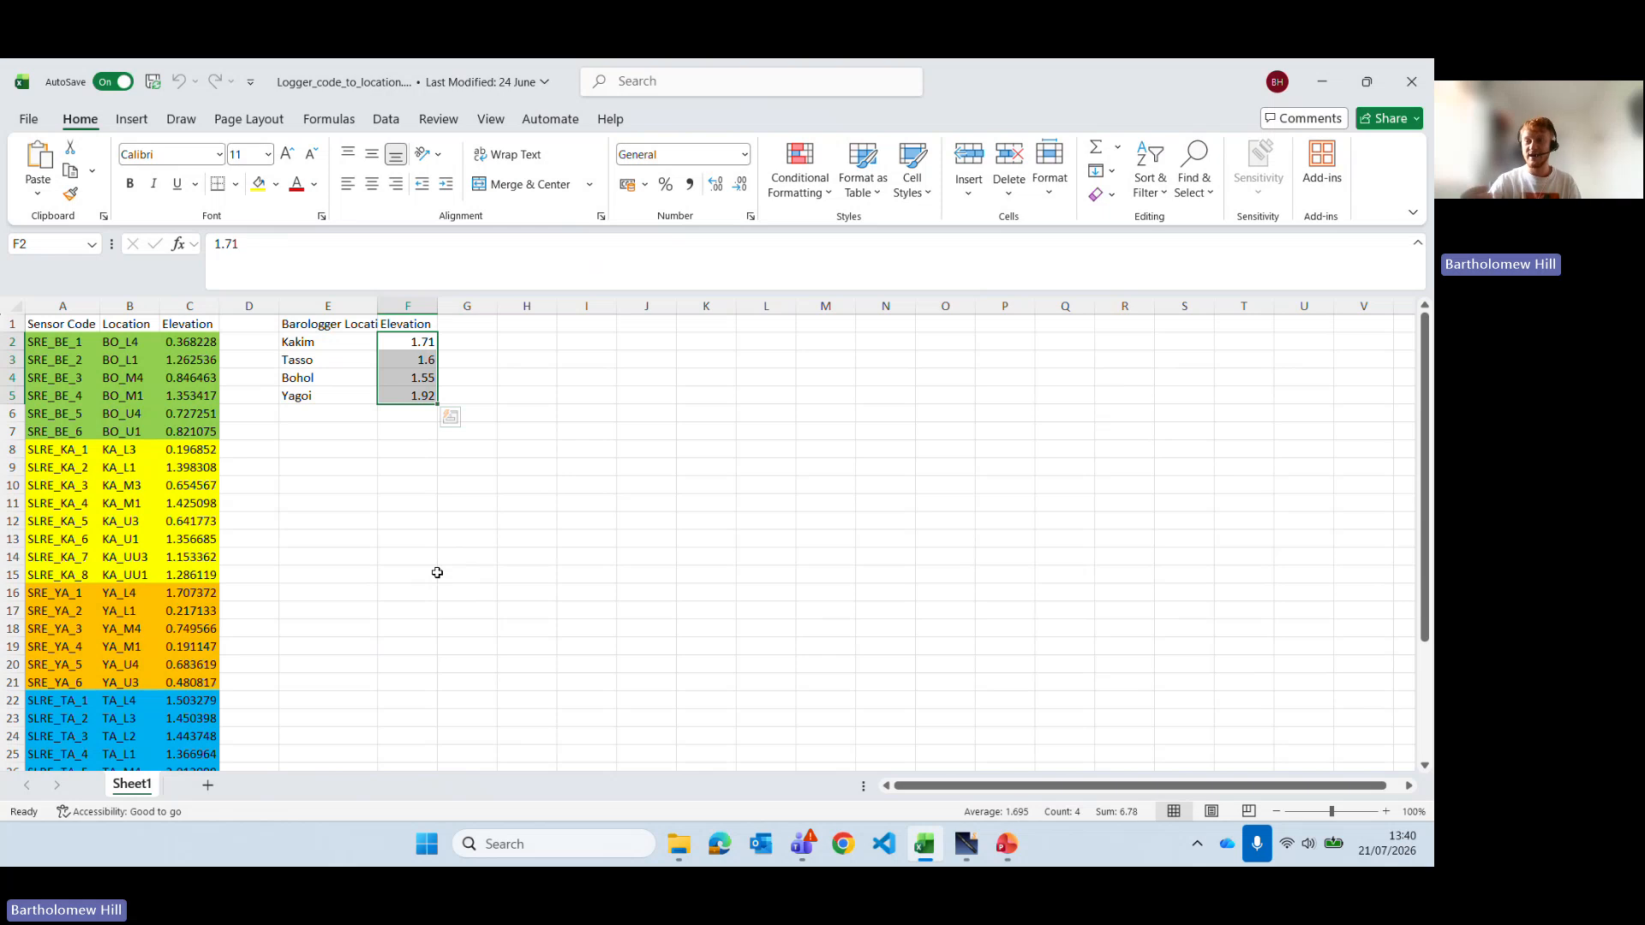
{"action": "left_click", "coordinate": [755, 591]}
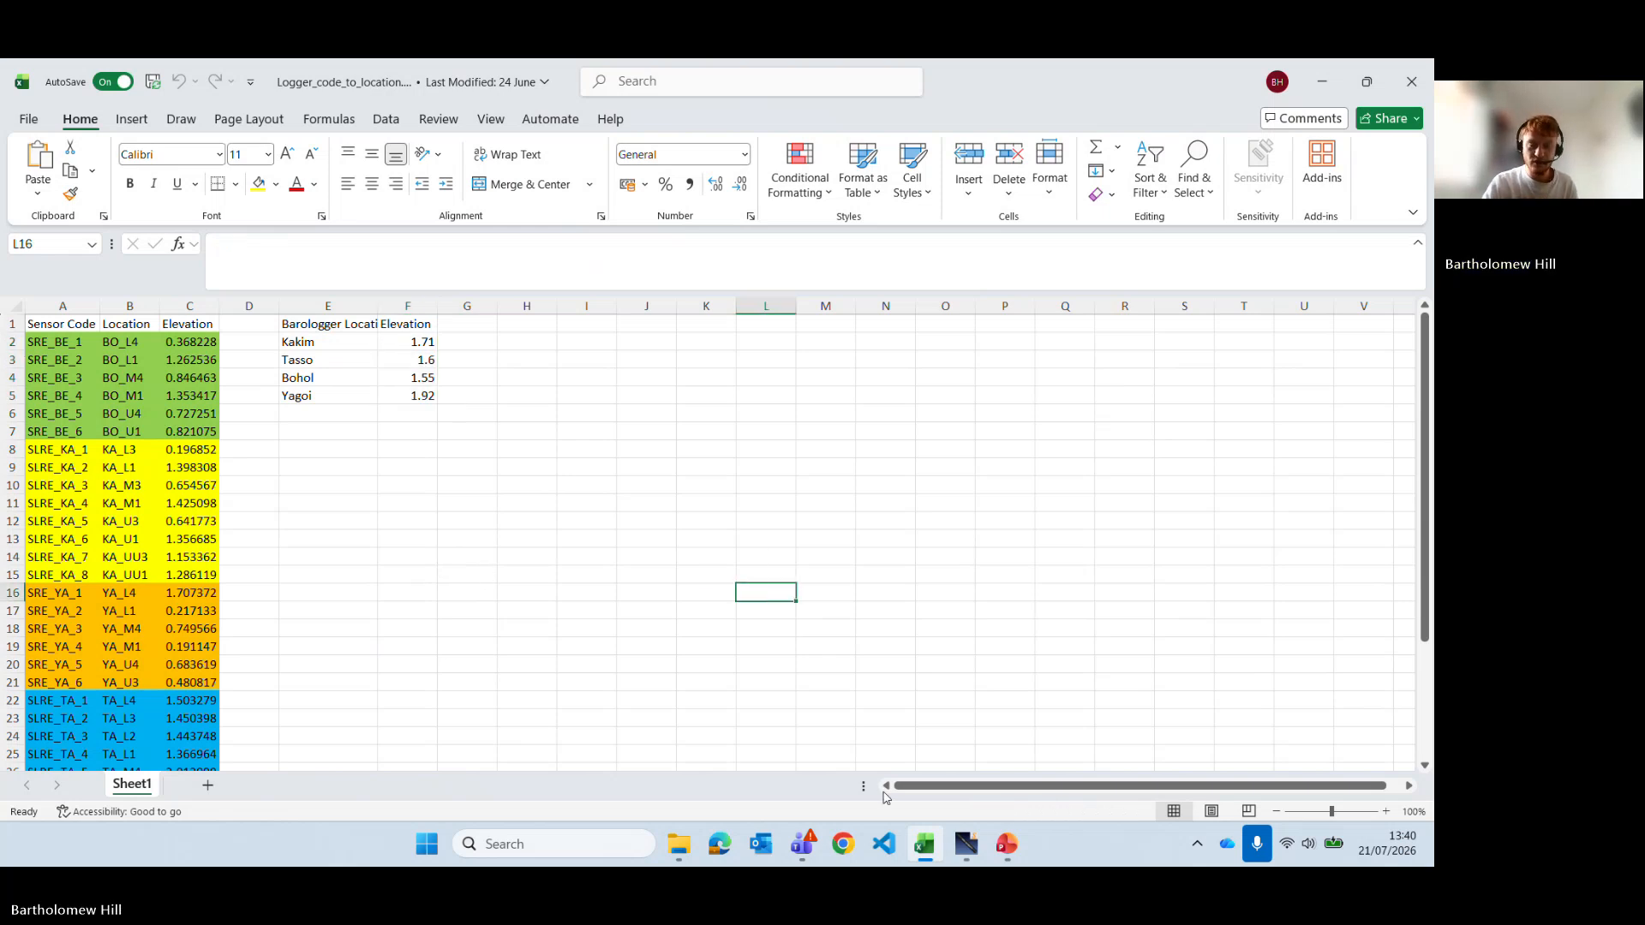
Step: Switch to Solinst Levelogger Software, maximize its window and return the Data Wizard to the compensation path choice
{"action": "mouse_move", "coordinate": [1007, 848]}
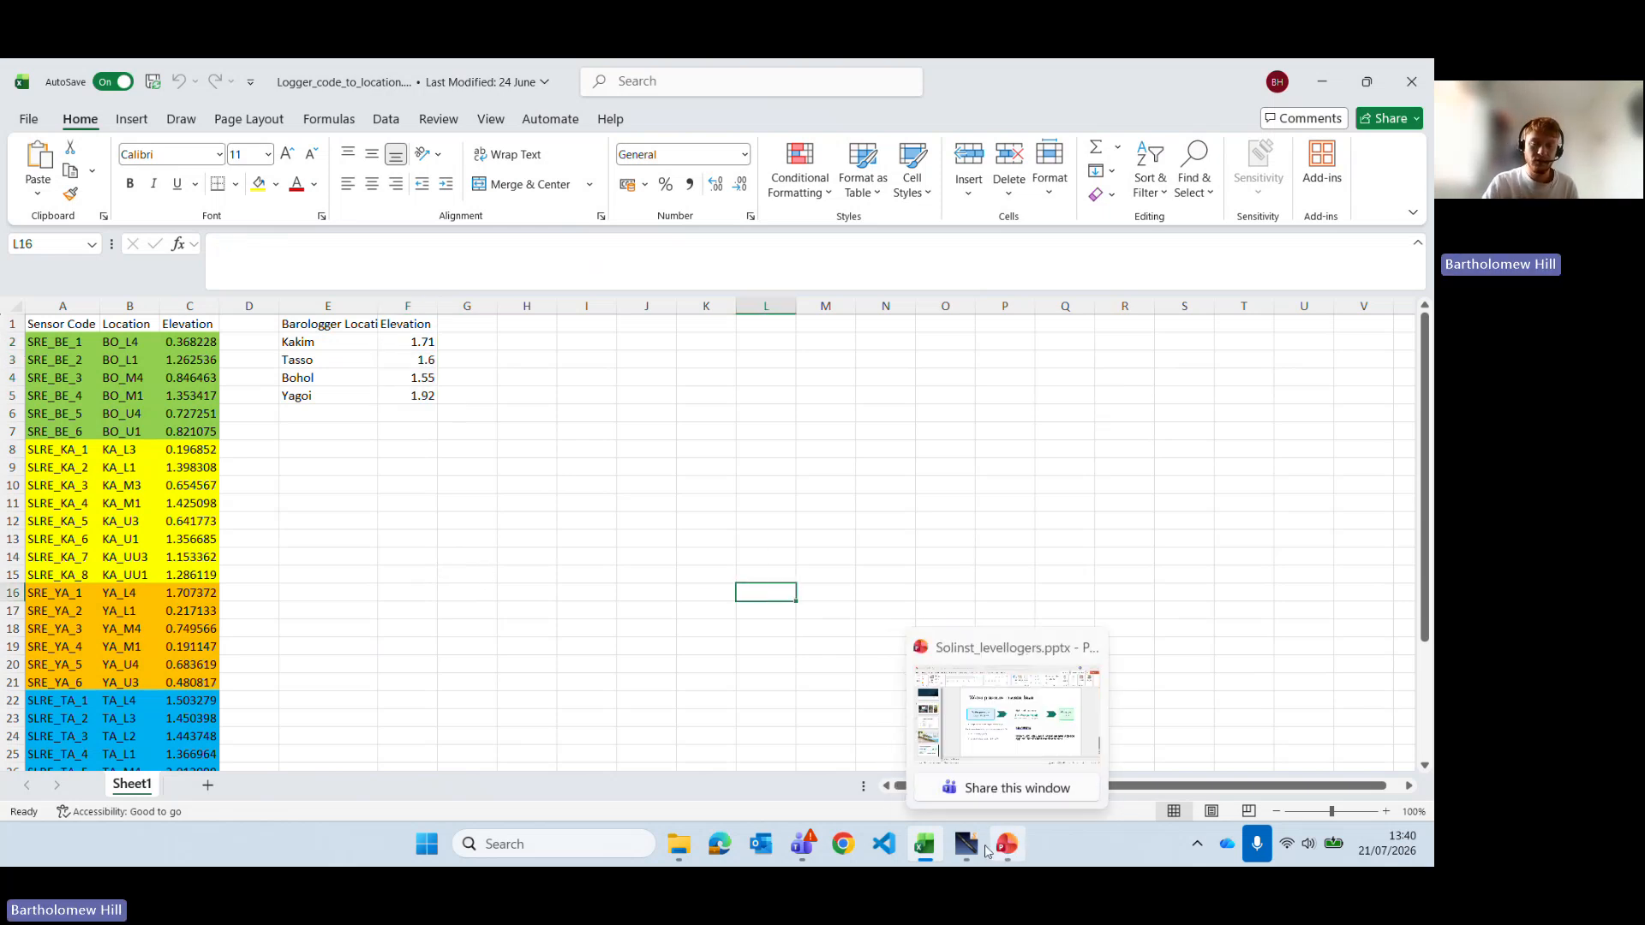
{"action": "left_click", "coordinate": [982, 848]}
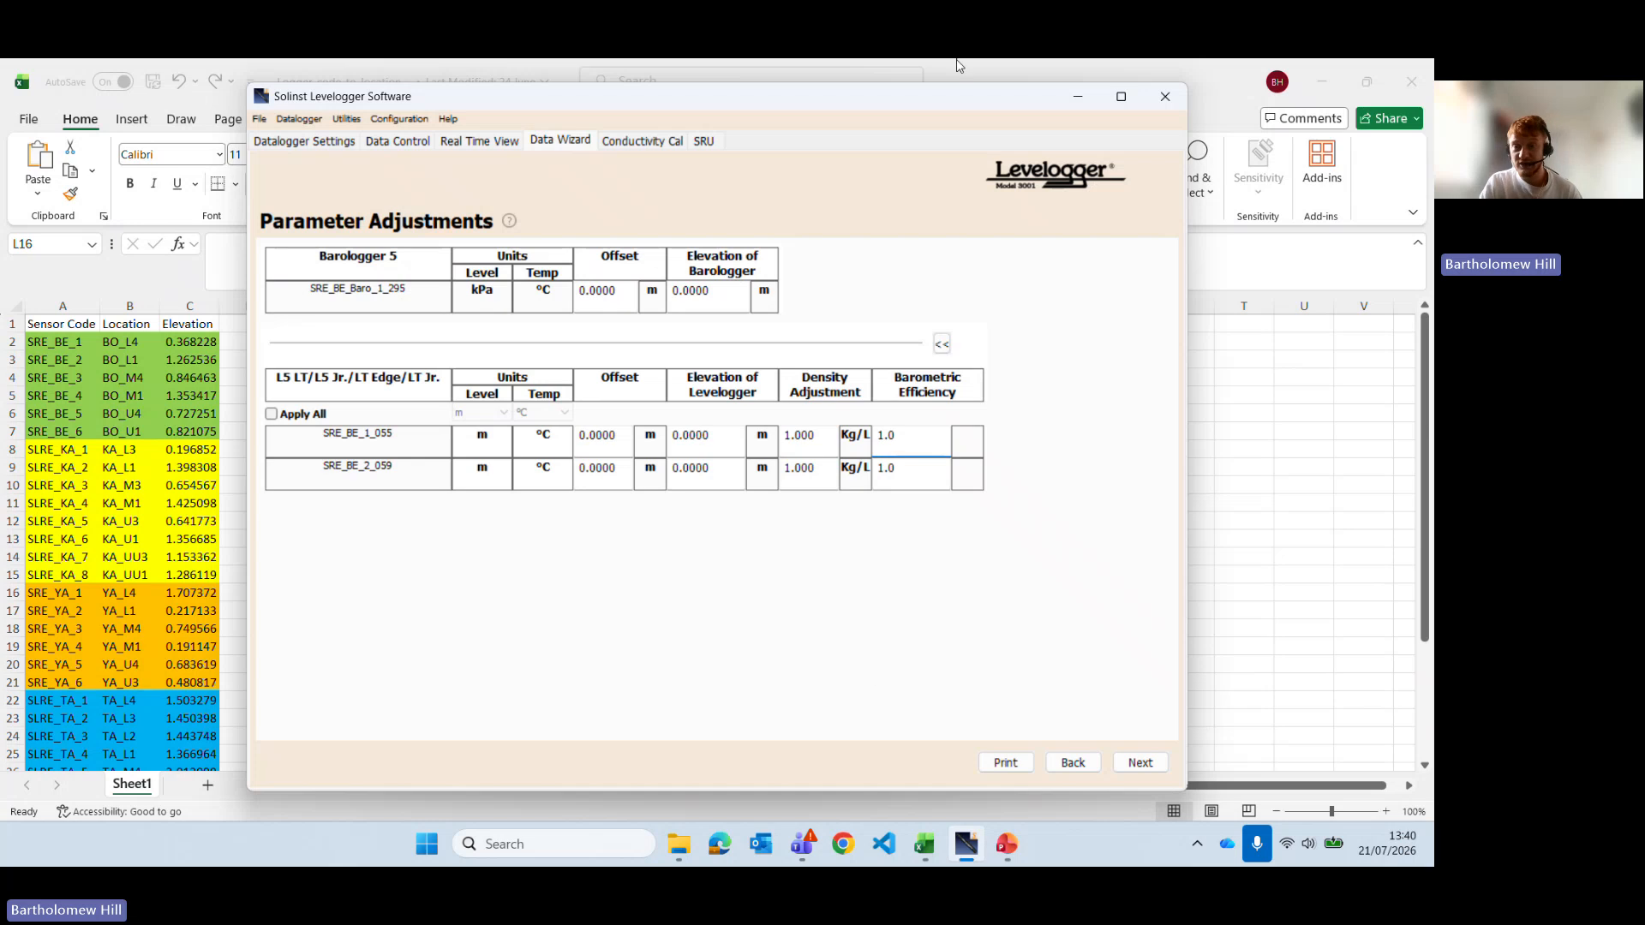
{"action": "left_click", "coordinate": [1124, 97]}
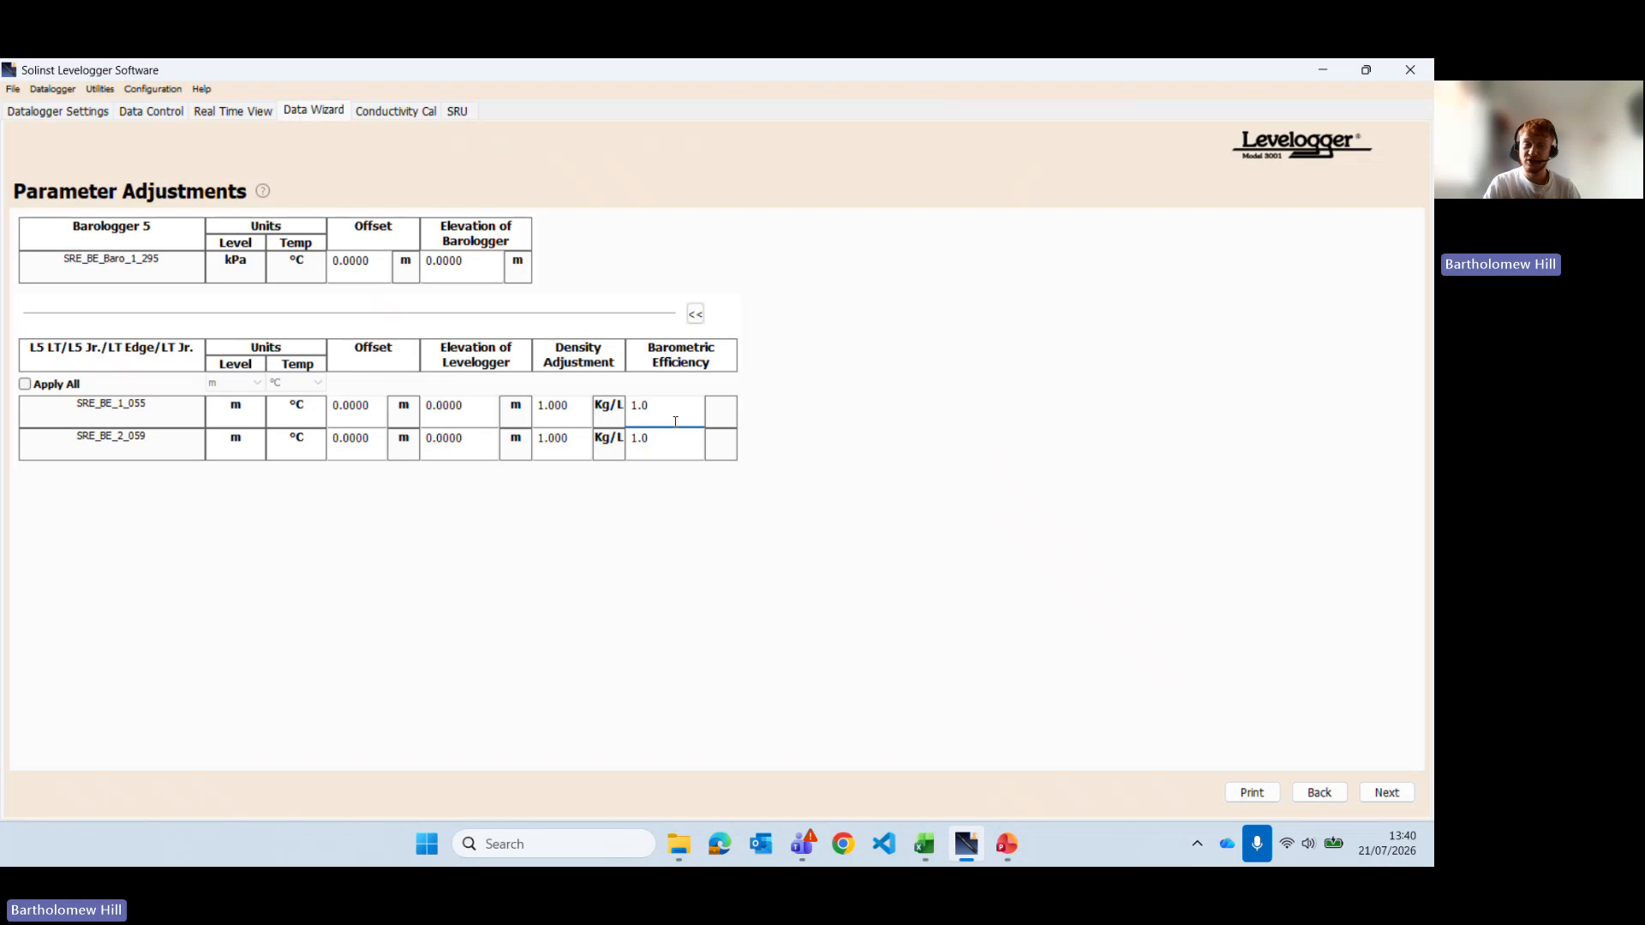
{"action": "left_click", "coordinate": [241, 112]}
{"action": "left_click", "coordinate": [309, 112]}
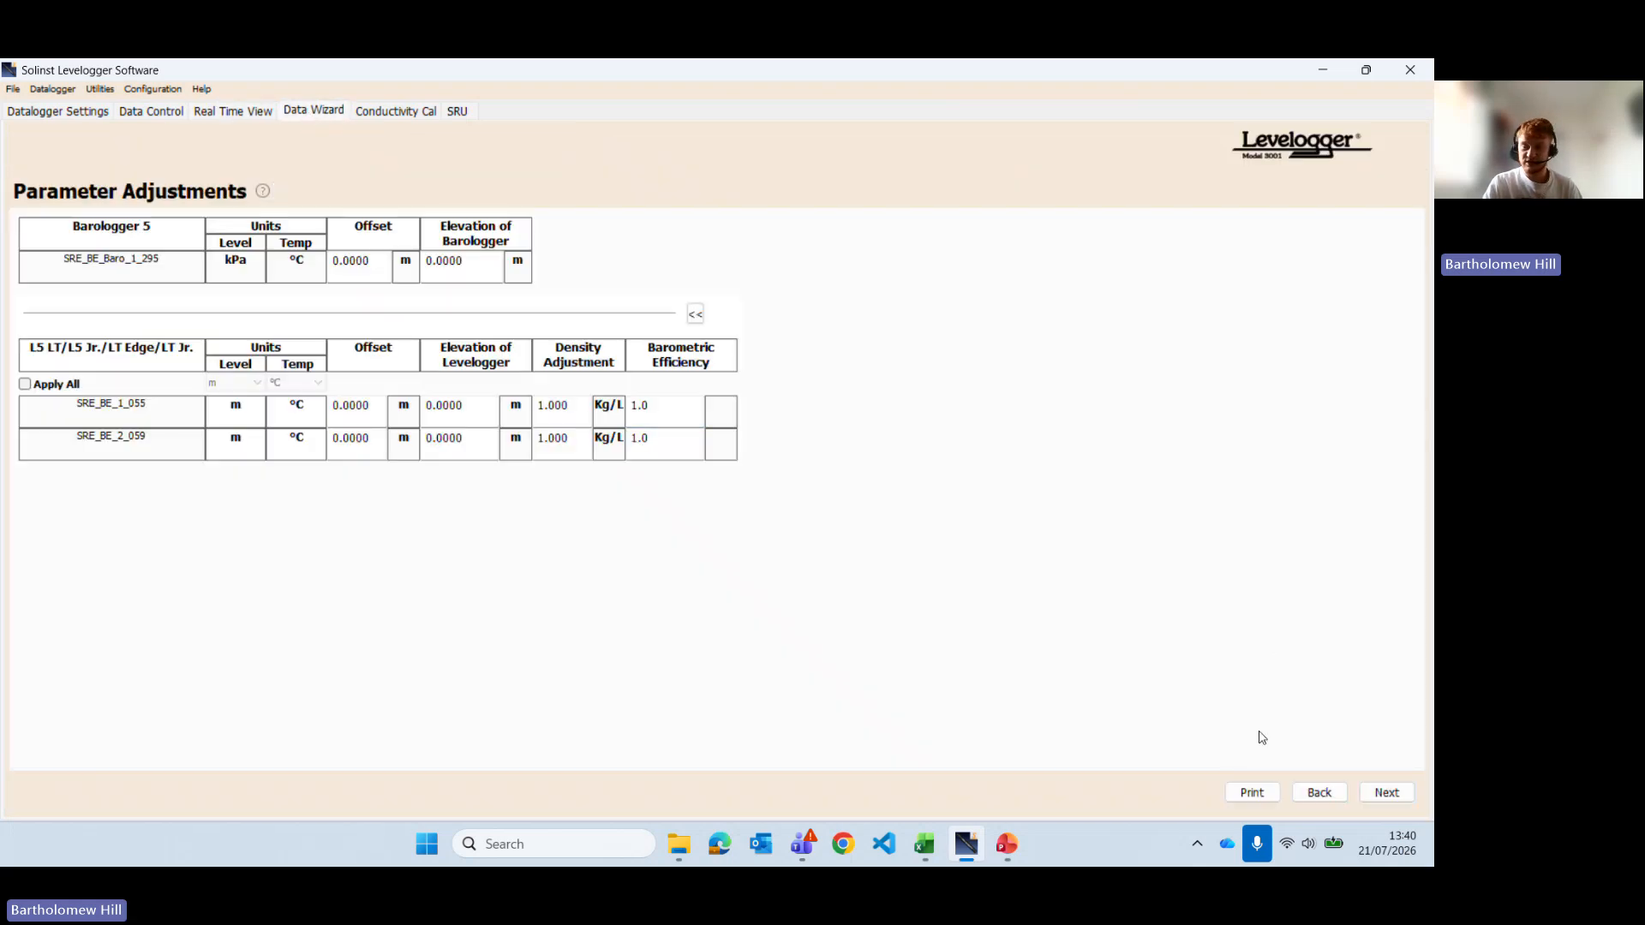
{"action": "left_click", "coordinate": [1318, 793]}
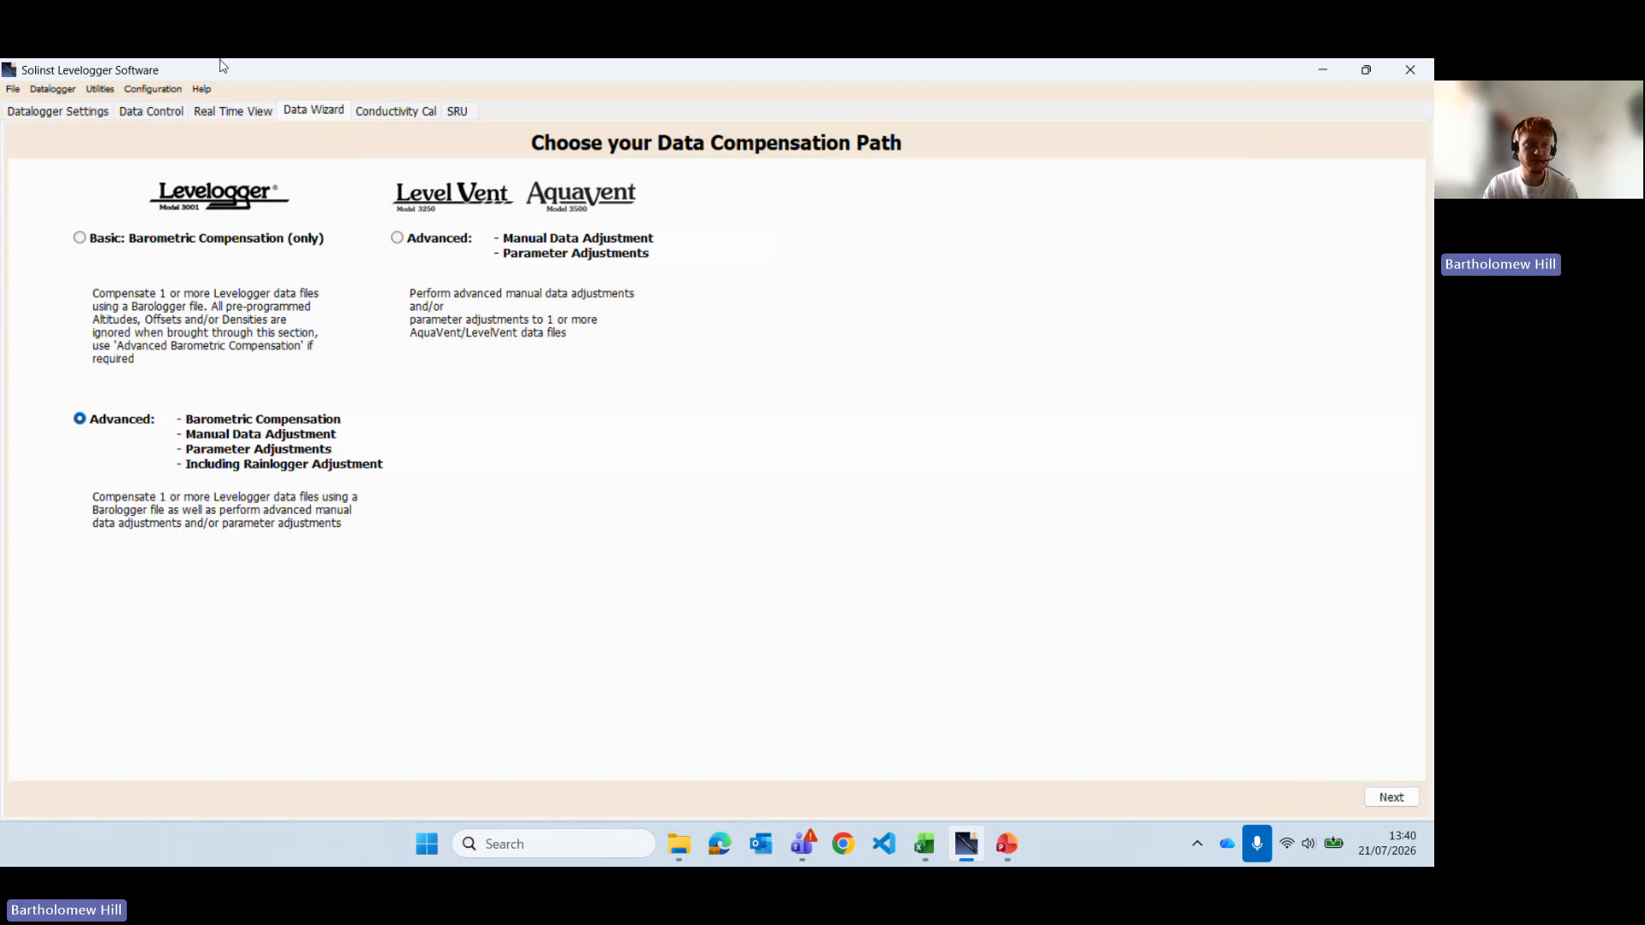
{"action": "left_click", "coordinate": [48, 111]}
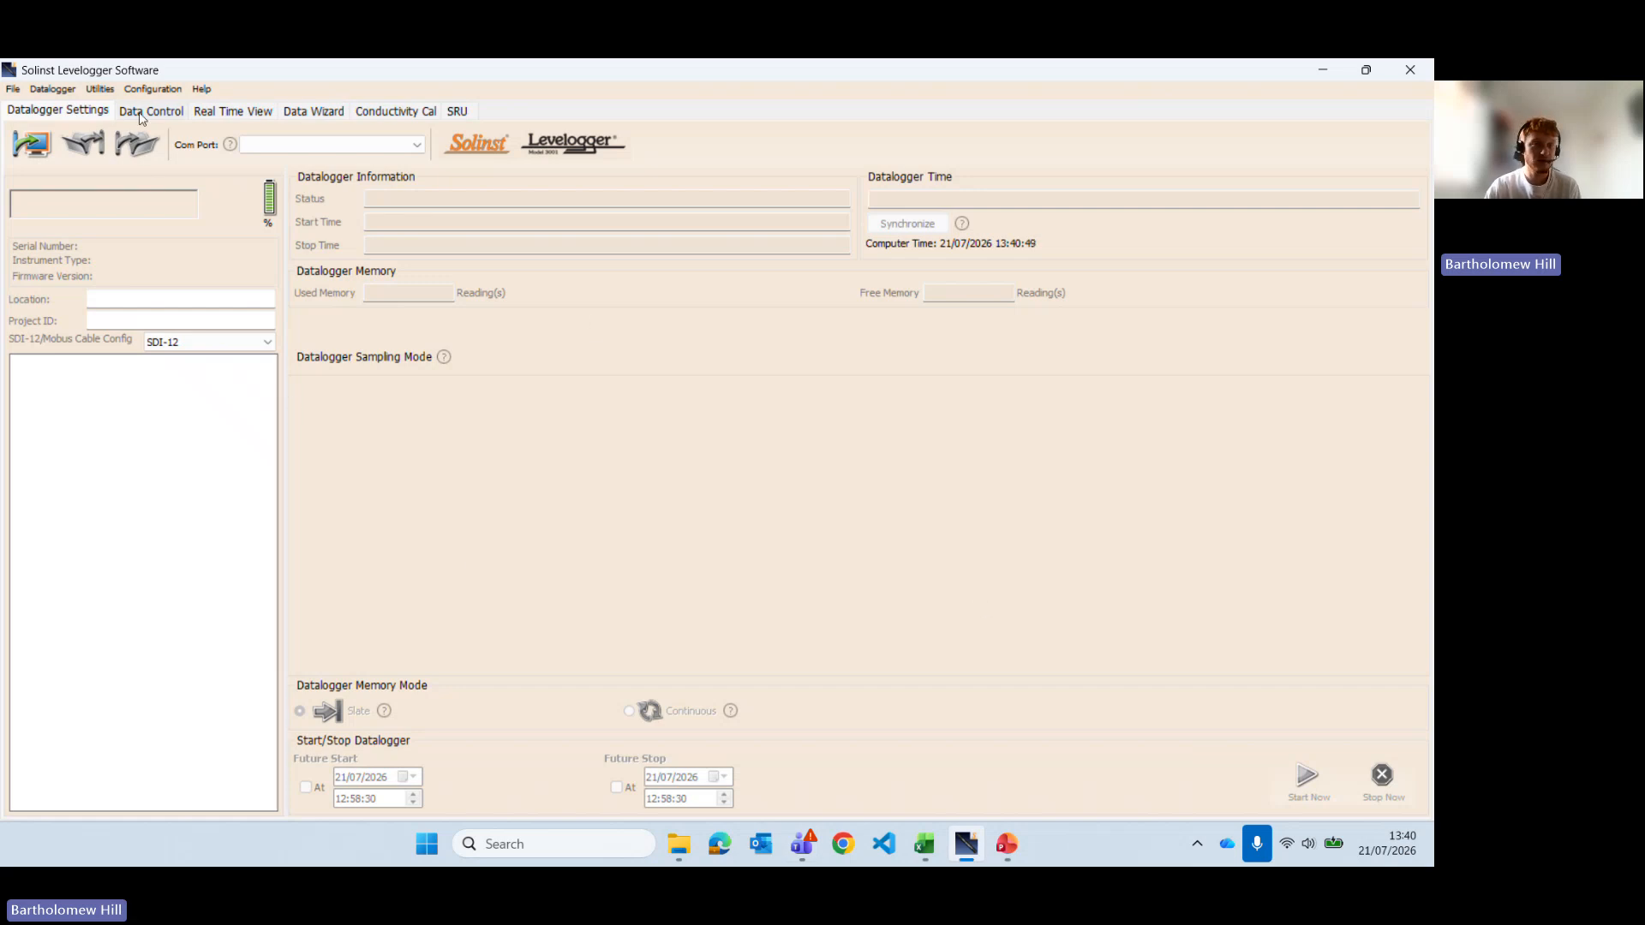
{"action": "left_click", "coordinate": [302, 114]}
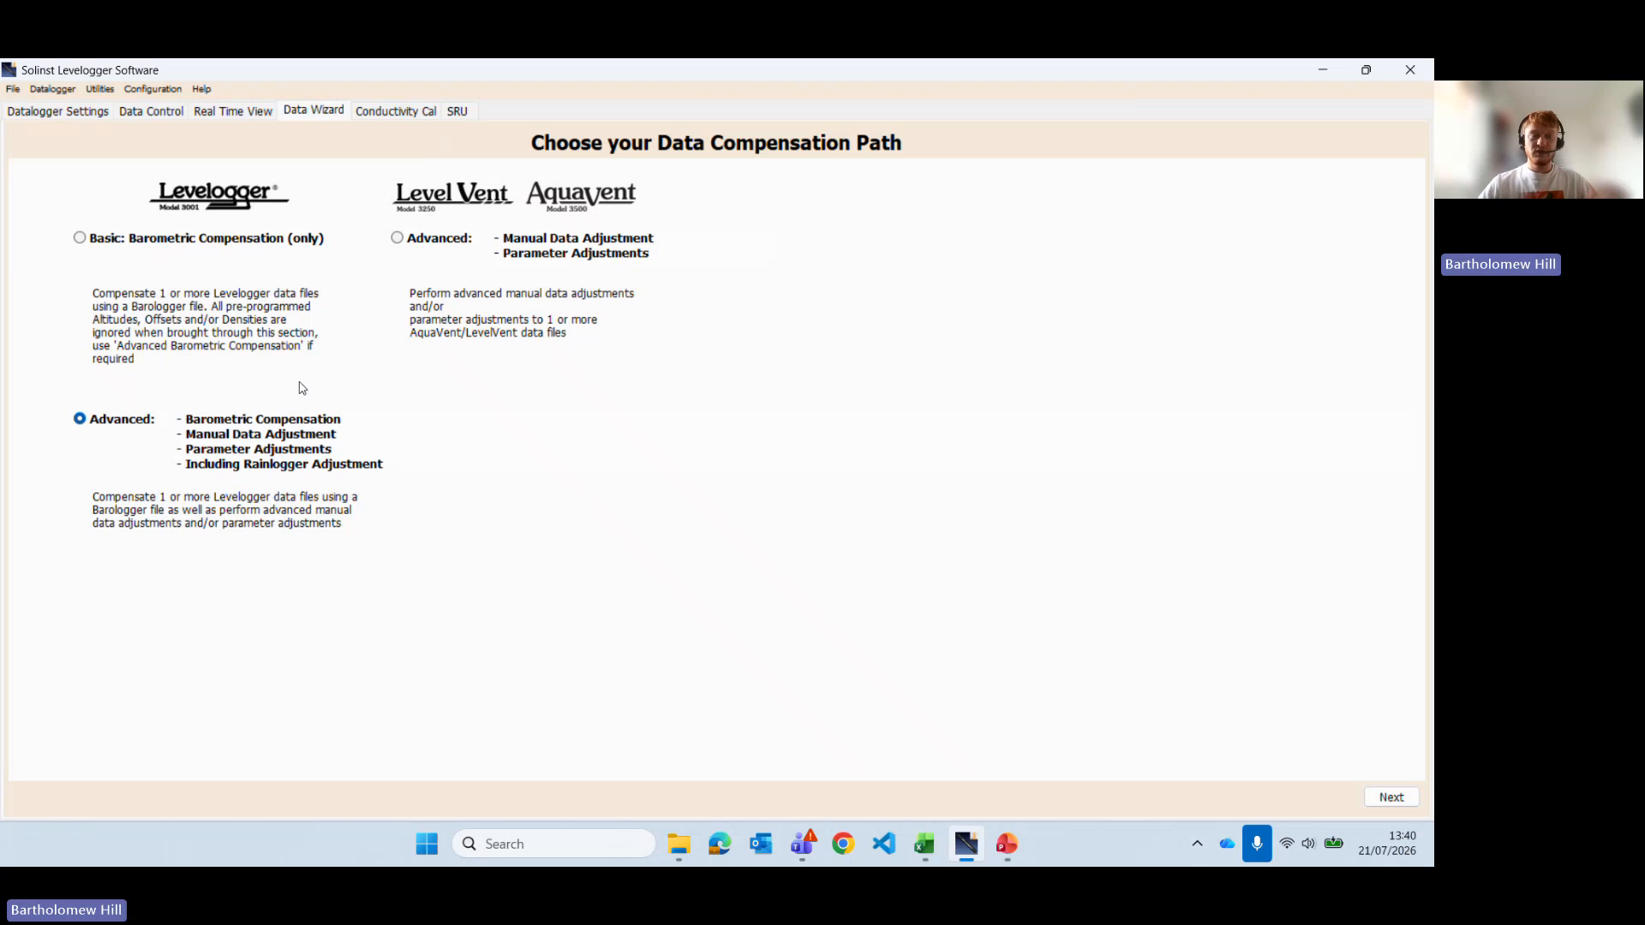
Step: Choose the Advanced Levelogger compensation path with barometric compensation and parameter adjustments, and continue to the compensation options
{"action": "left_click", "coordinate": [123, 240]}
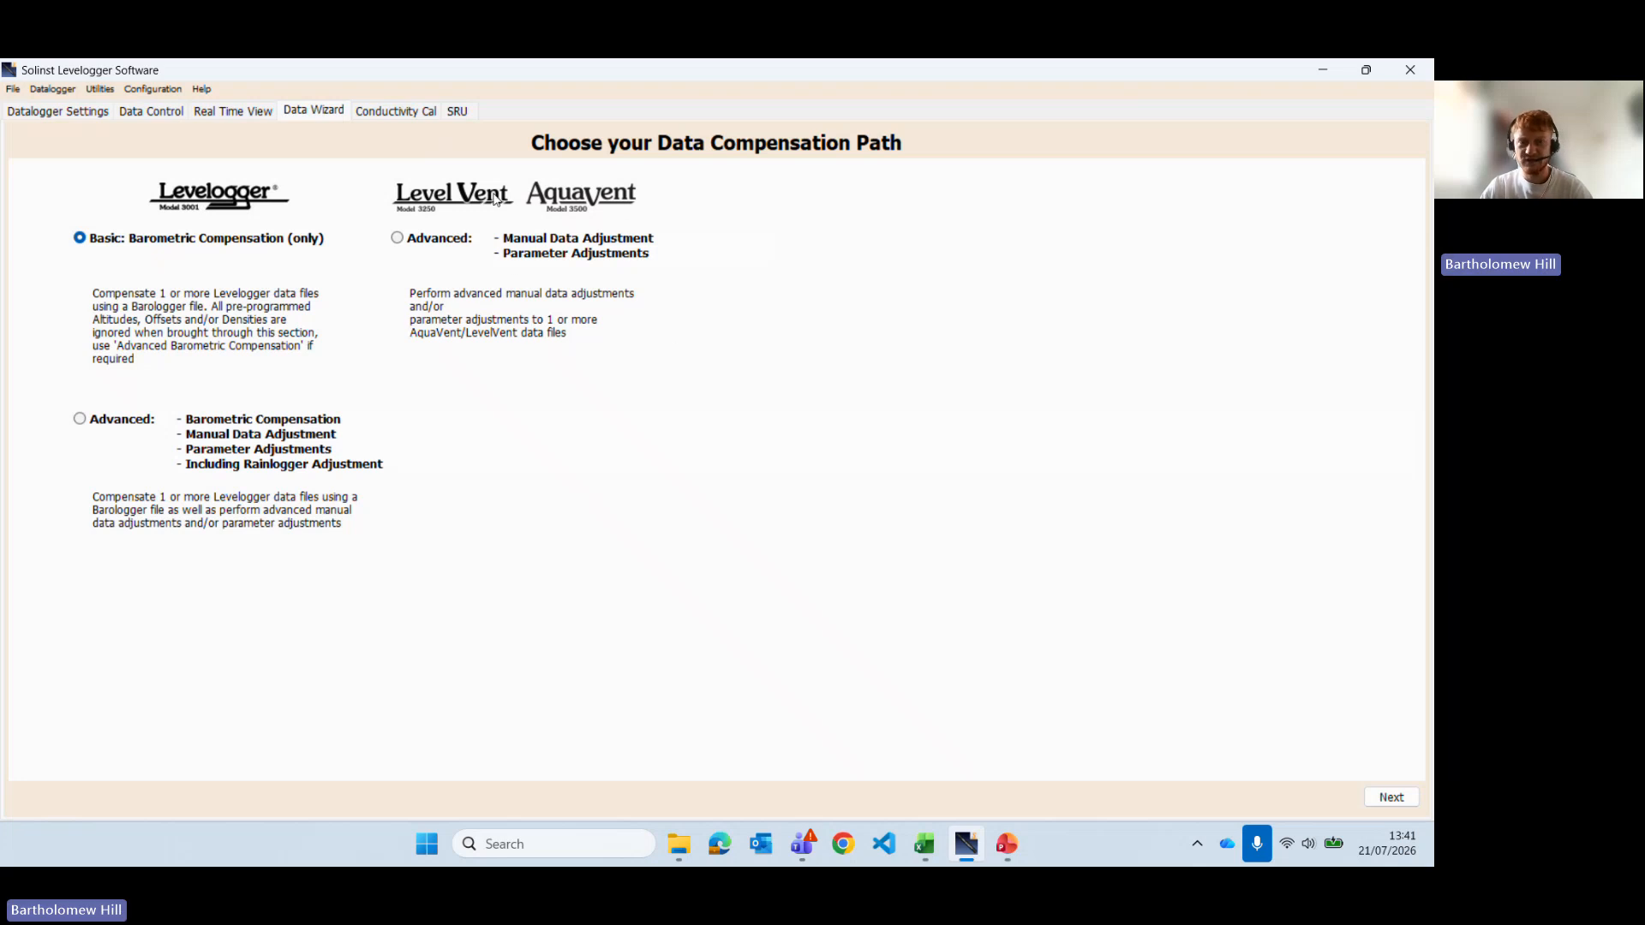
{"action": "left_click", "coordinate": [123, 428]}
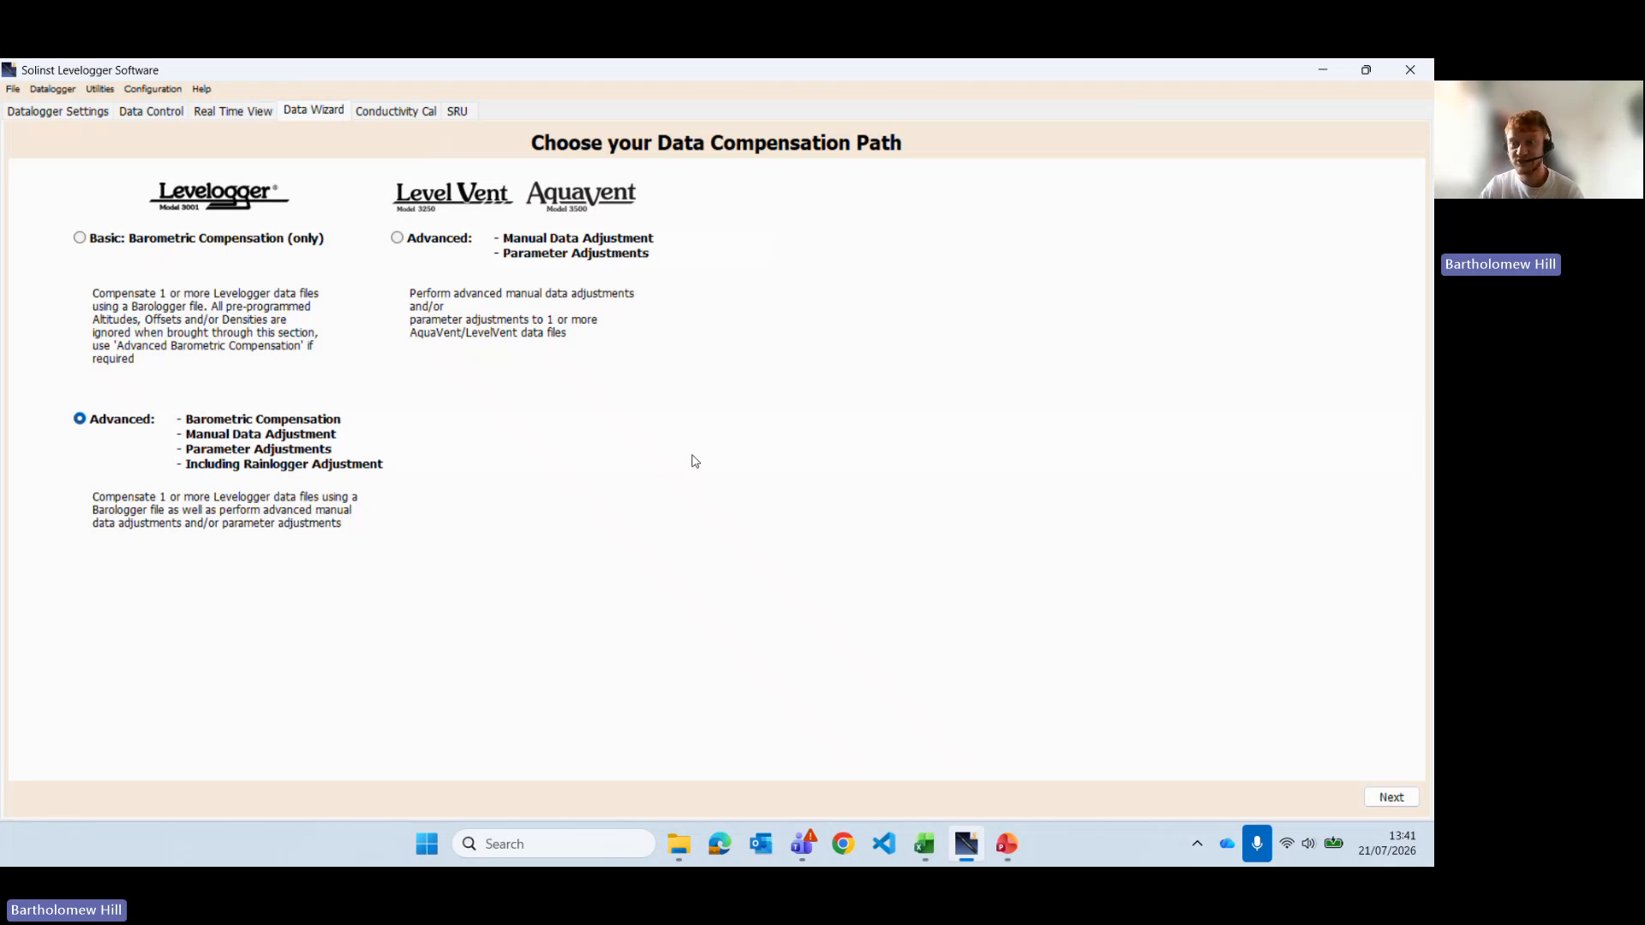
{"action": "left_click", "coordinate": [1384, 799]}
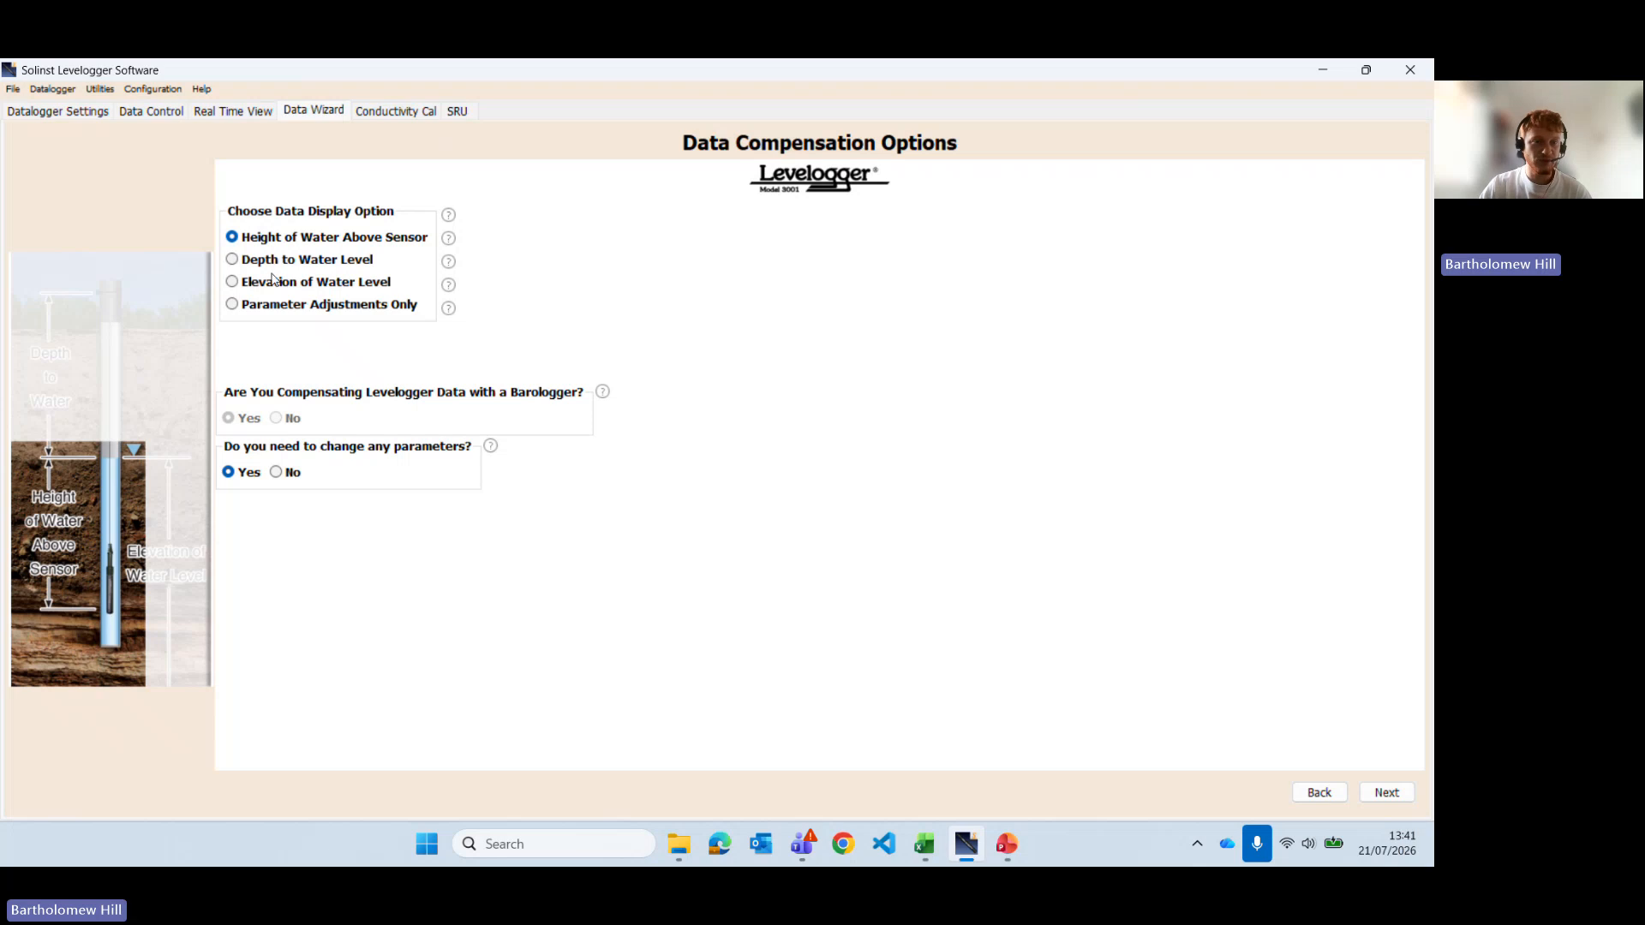
{"action": "left_click", "coordinate": [1319, 792]}
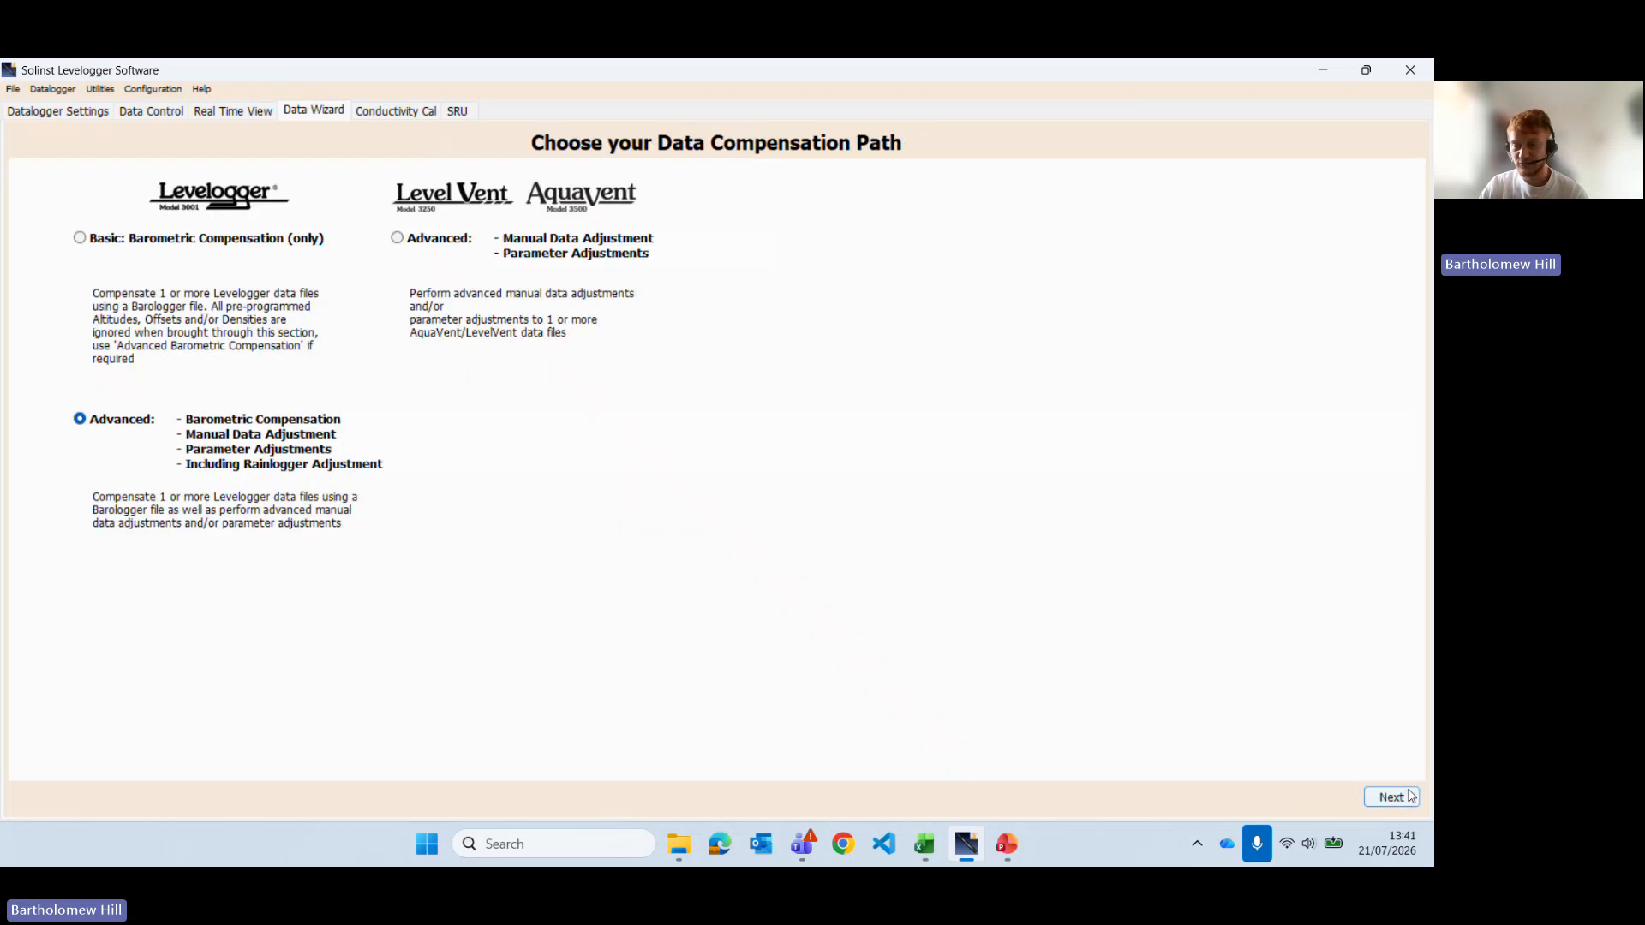
{"action": "left_click", "coordinate": [1392, 798]}
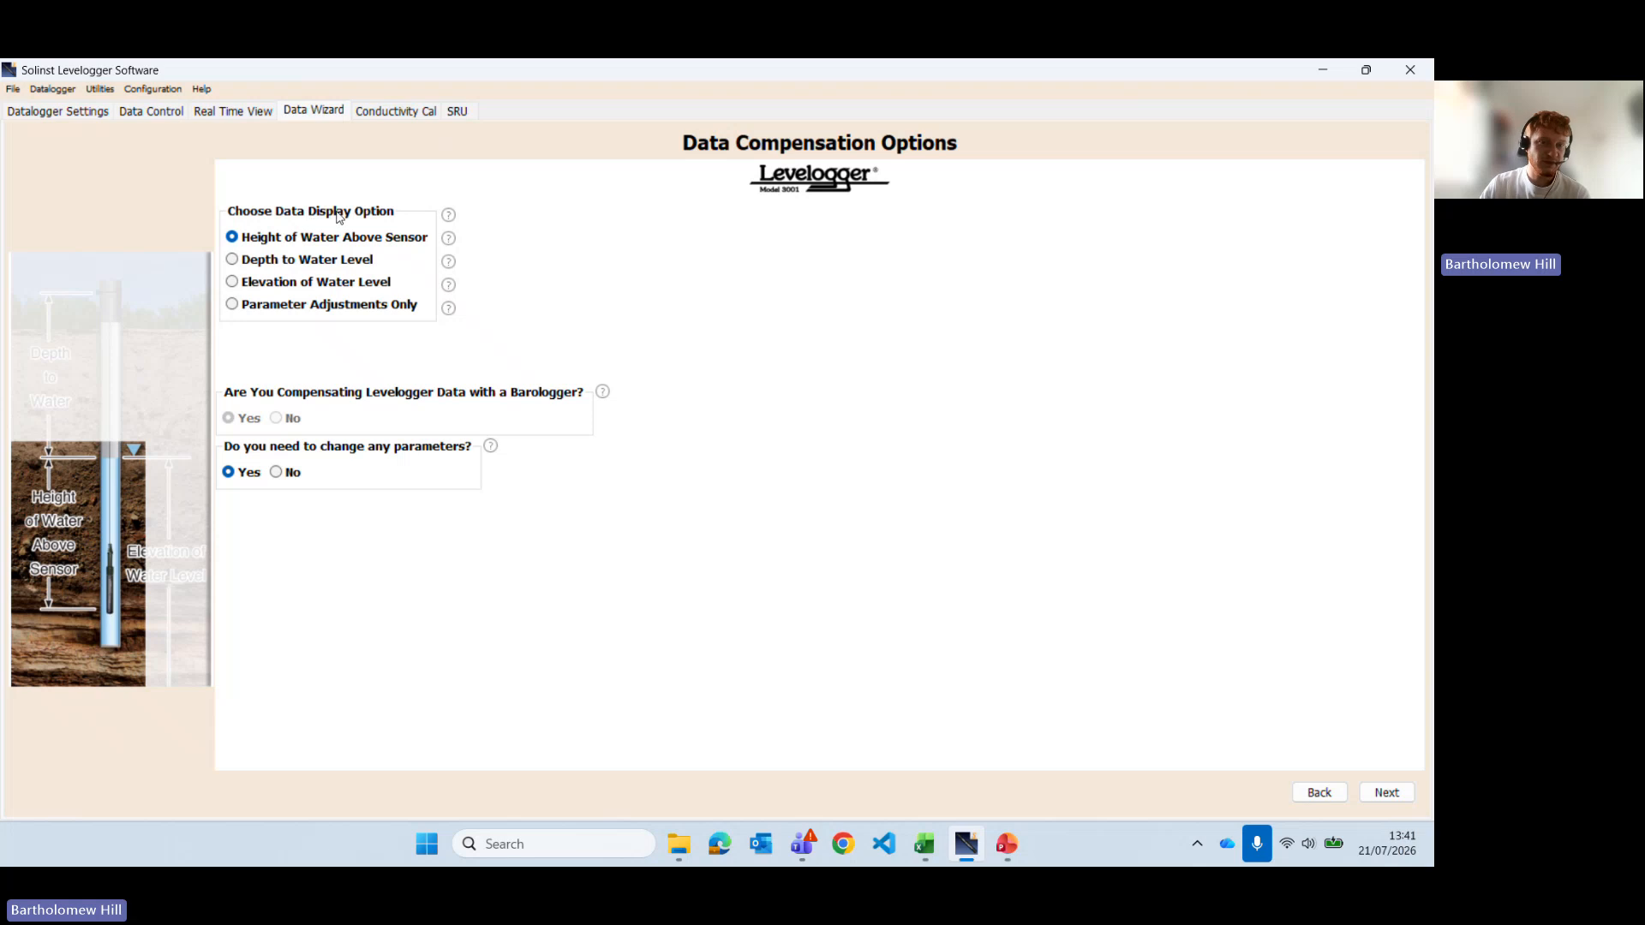
Step: Compare the data display options, select Height of Water Above Sensor and continue to the file selection
{"action": "left_click", "coordinate": [231, 259]}
{"action": "left_click", "coordinate": [232, 281]}
{"action": "left_click", "coordinate": [232, 304]}
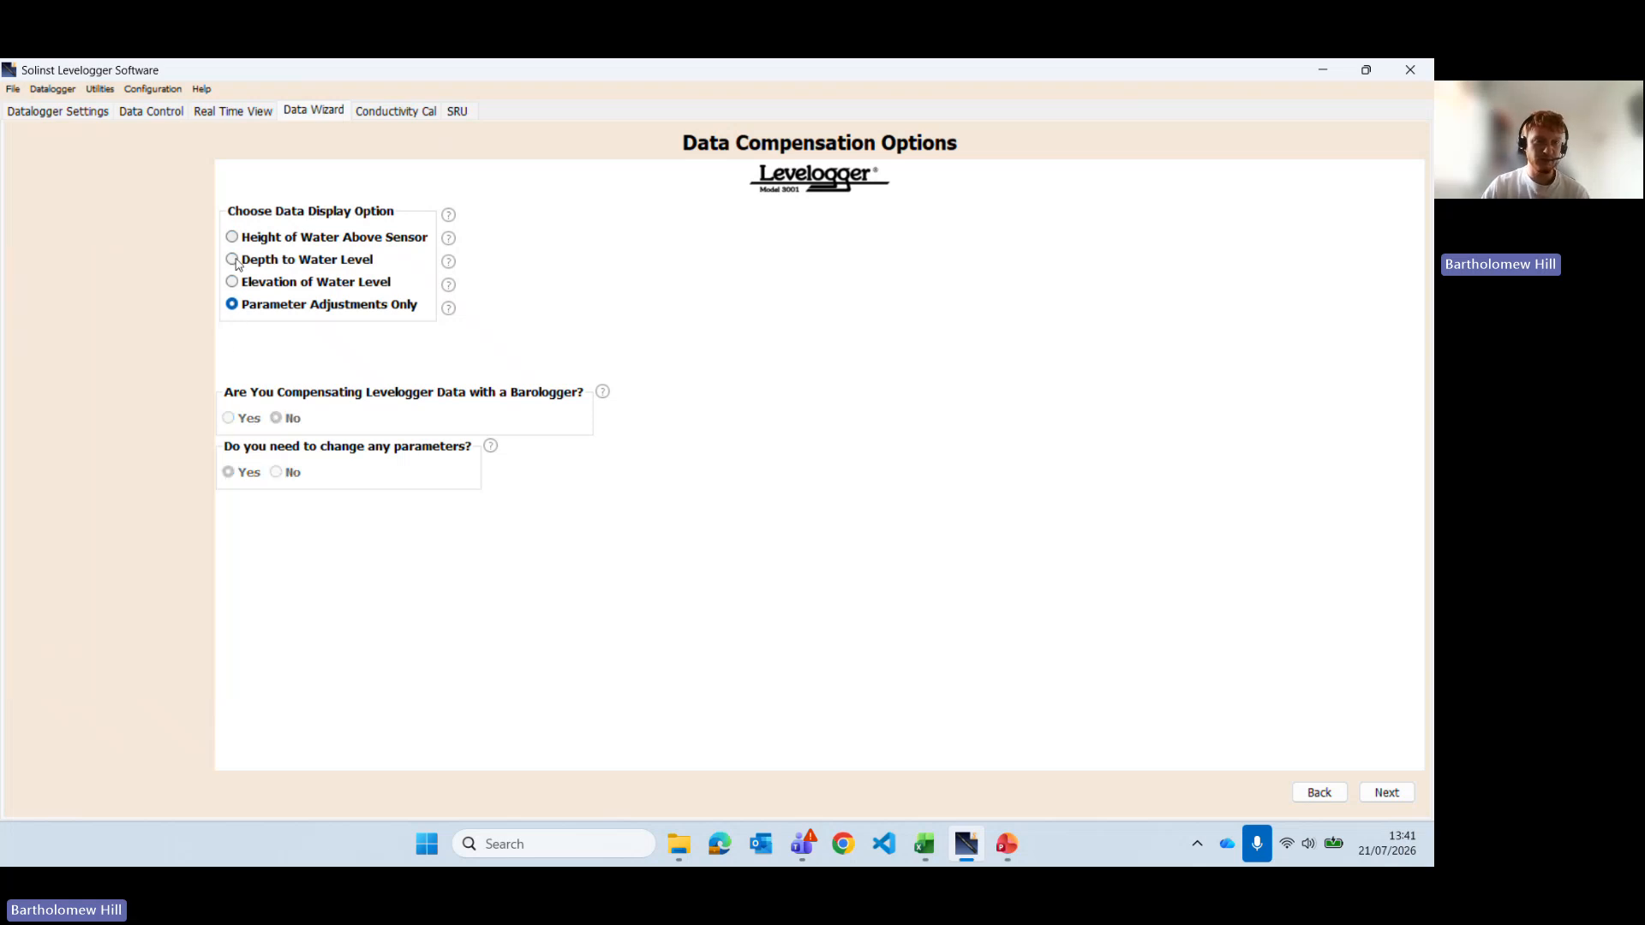
{"action": "left_click", "coordinate": [232, 237]}
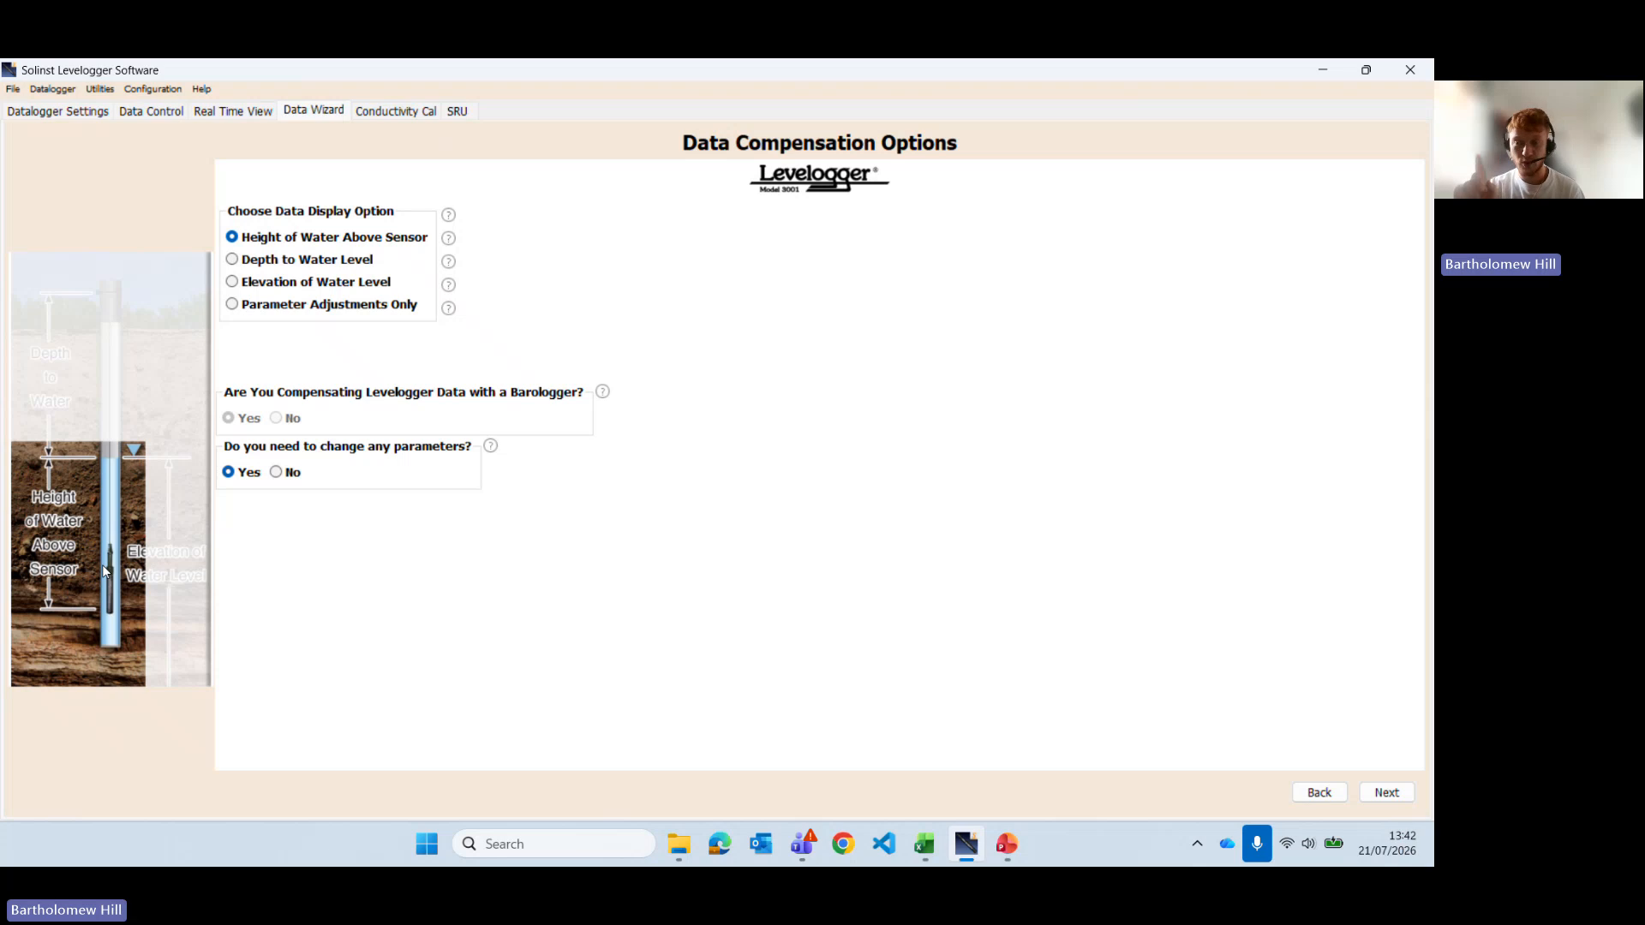
{"action": "left_click", "coordinate": [232, 261]}
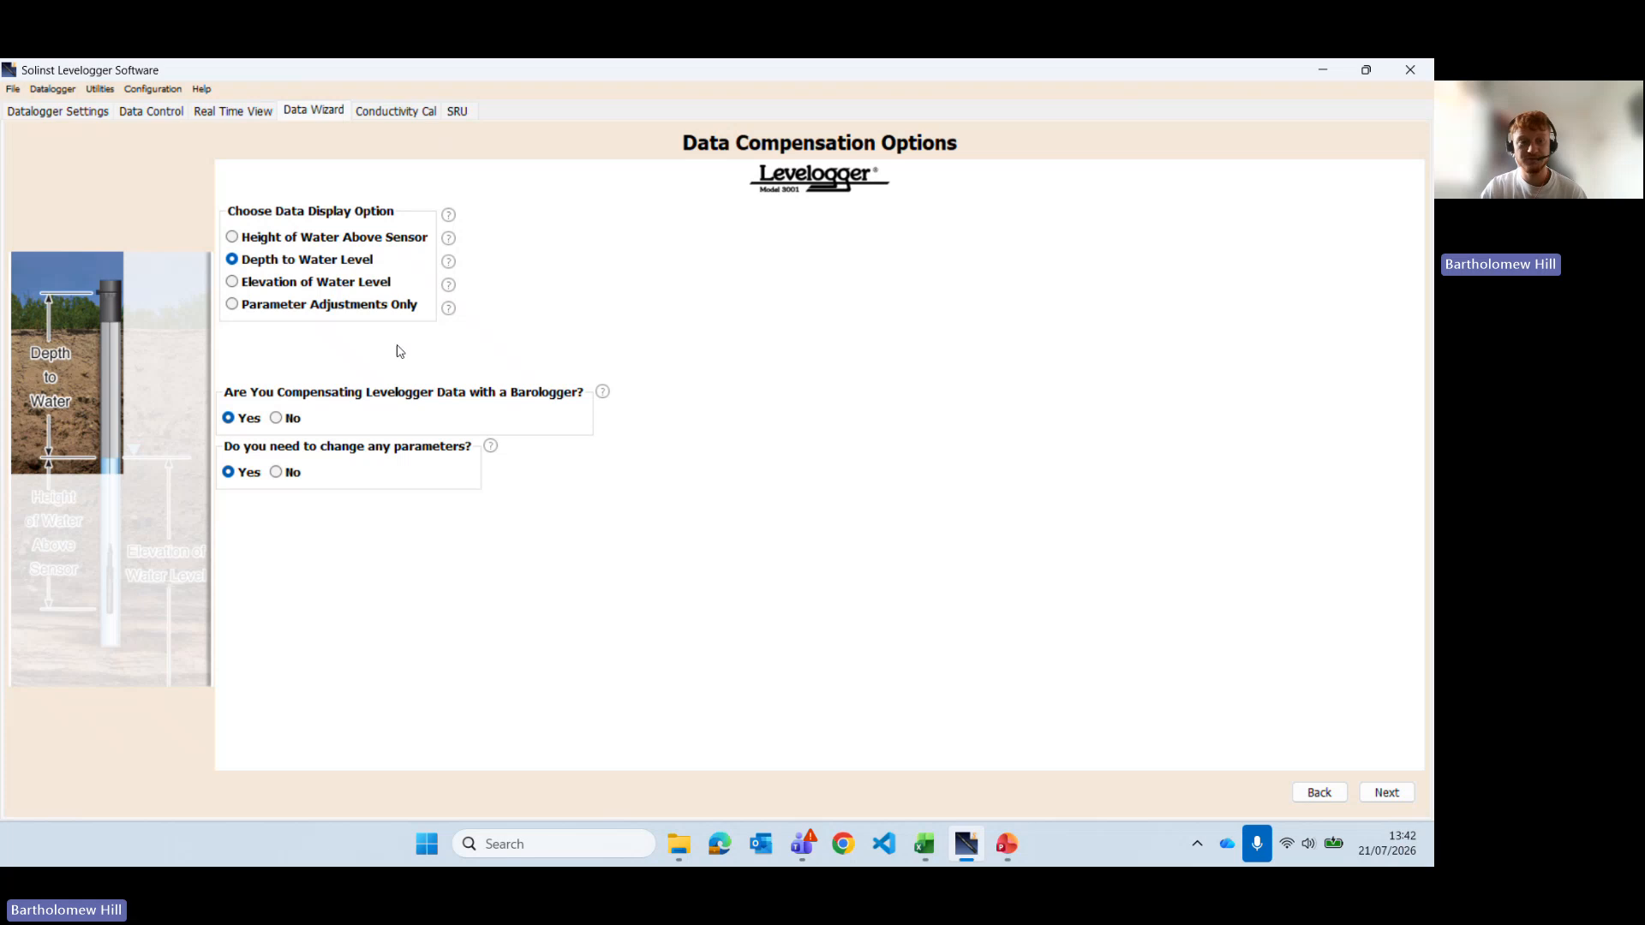
{"action": "left_click", "coordinate": [231, 286]}
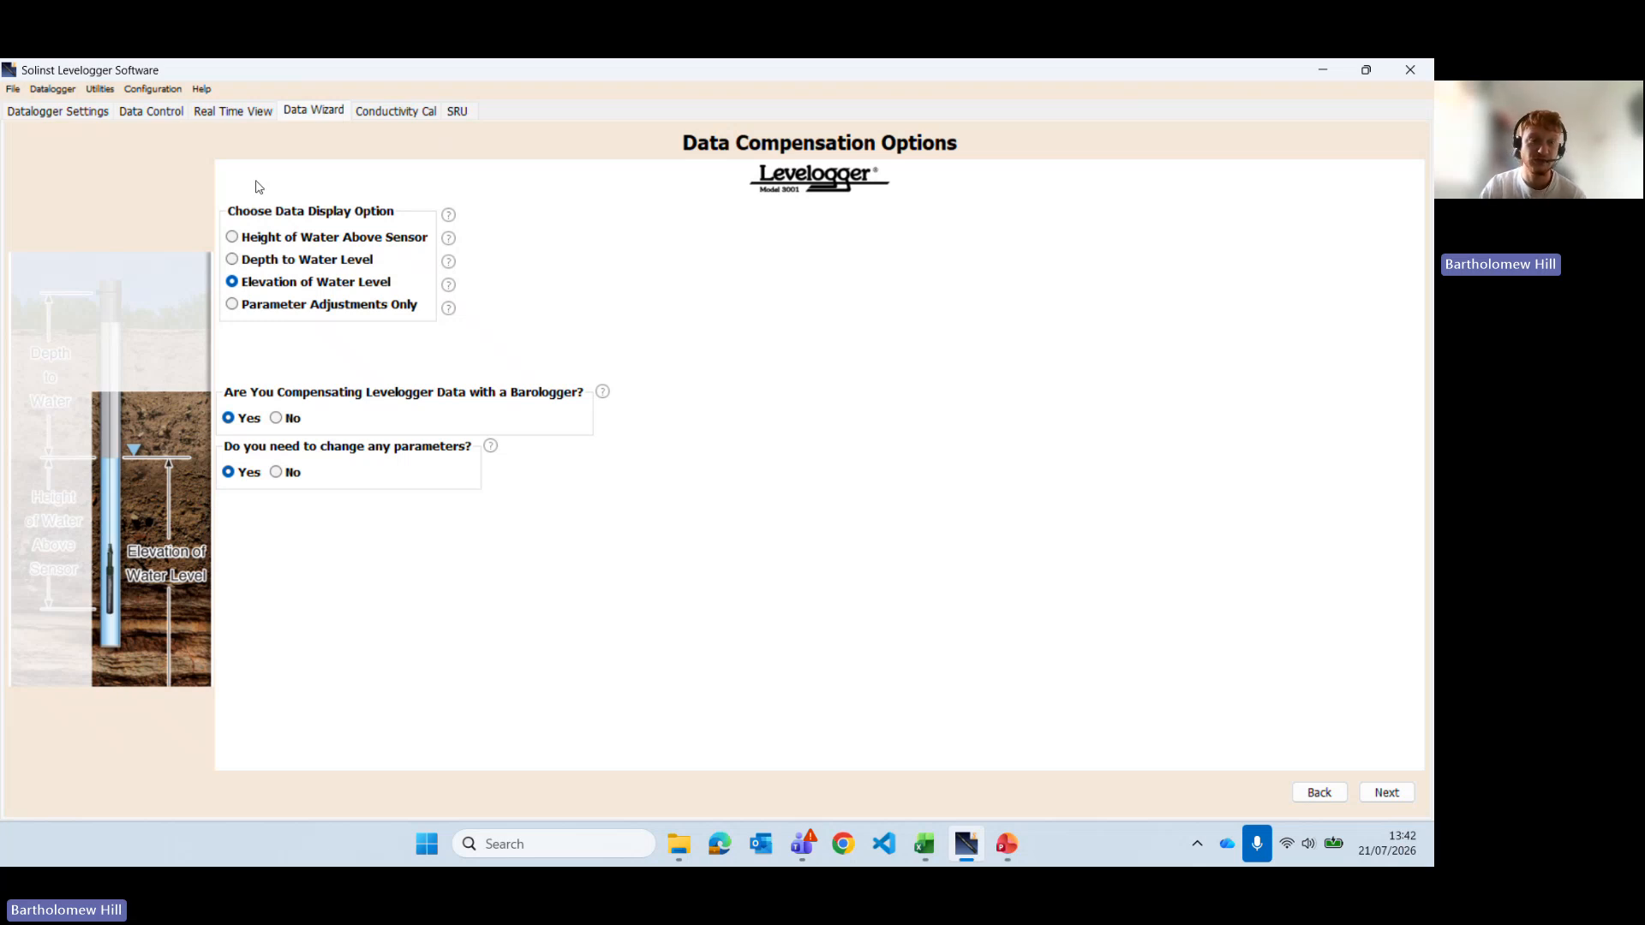
{"action": "left_click", "coordinate": [259, 244]}
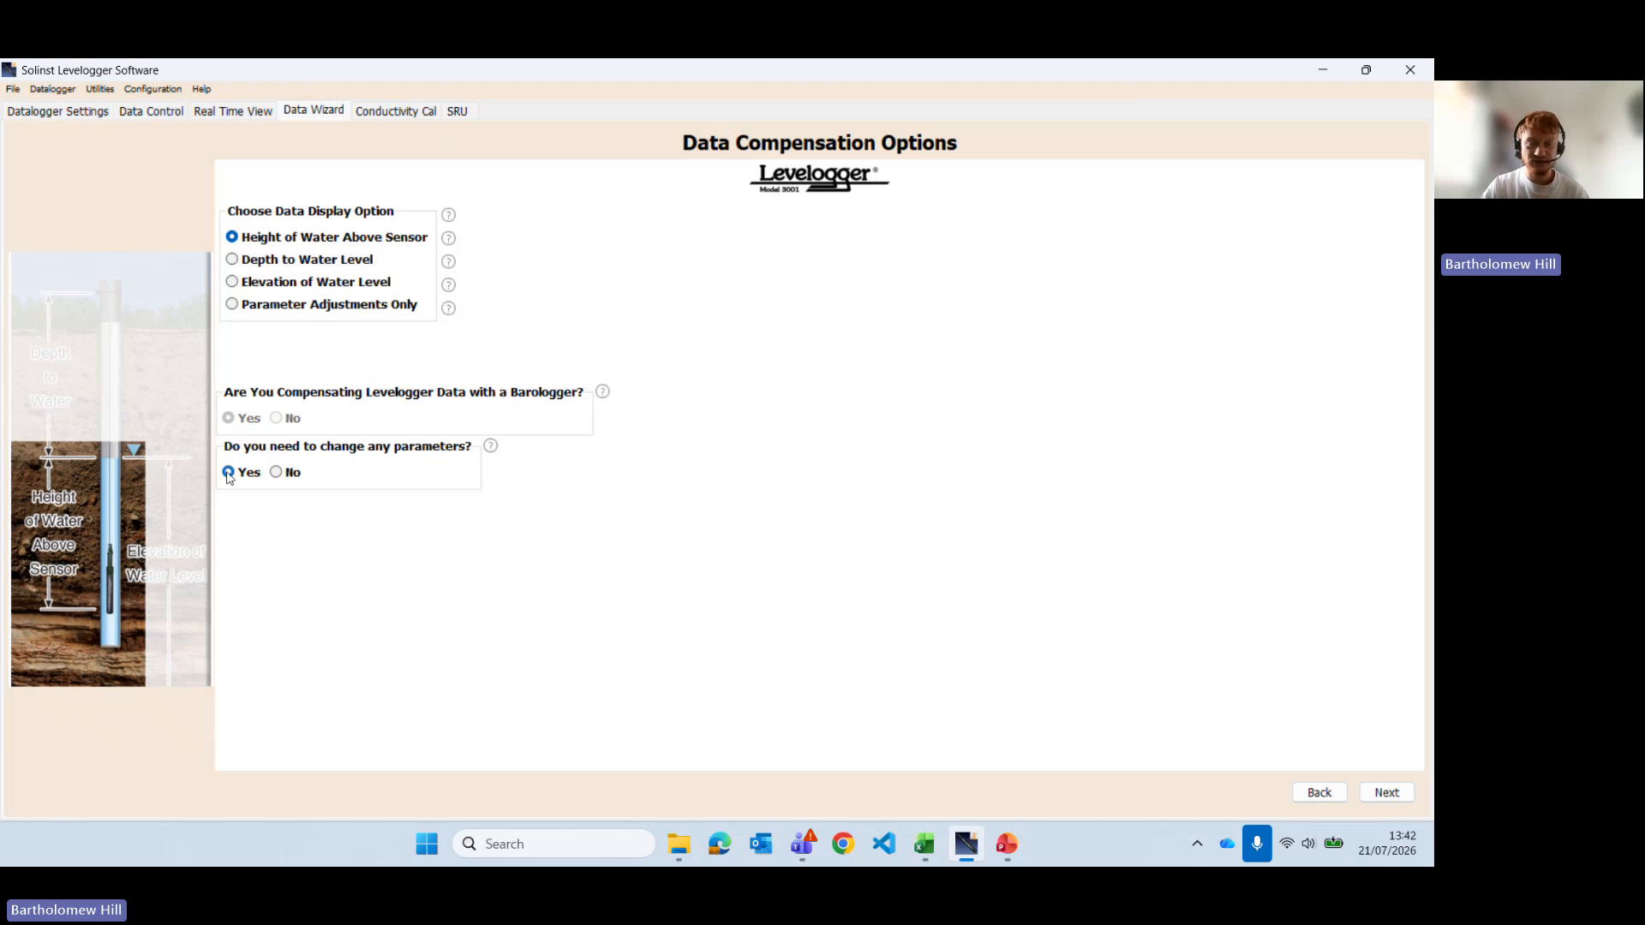
{"action": "left_click", "coordinate": [1387, 793]}
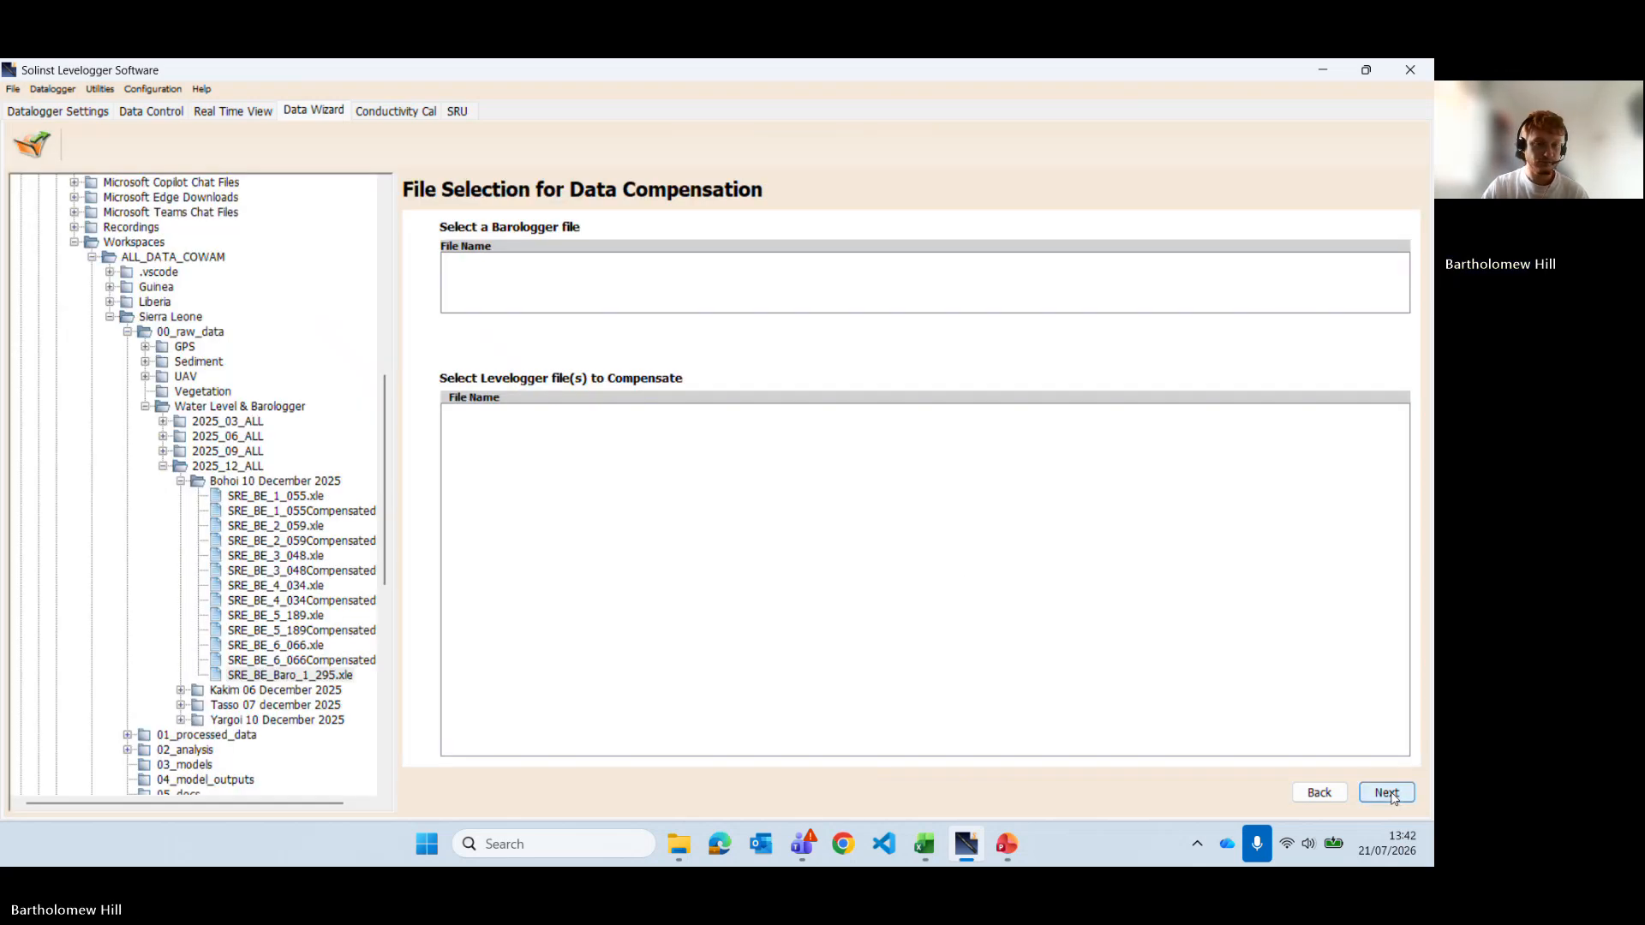
Step: Add the six uncompensated Levelogger files, SRE_BE_1_055.xle through SRE_BE_6_066.xle, from the Bohoi 10 December 2025 folder for compensation
{"action": "scroll", "coordinate": [287, 469], "scroll_direction": "up", "scroll_amount": 5}
{"action": "scroll", "coordinate": [287, 469], "scroll_direction": "up", "scroll_amount": 4}
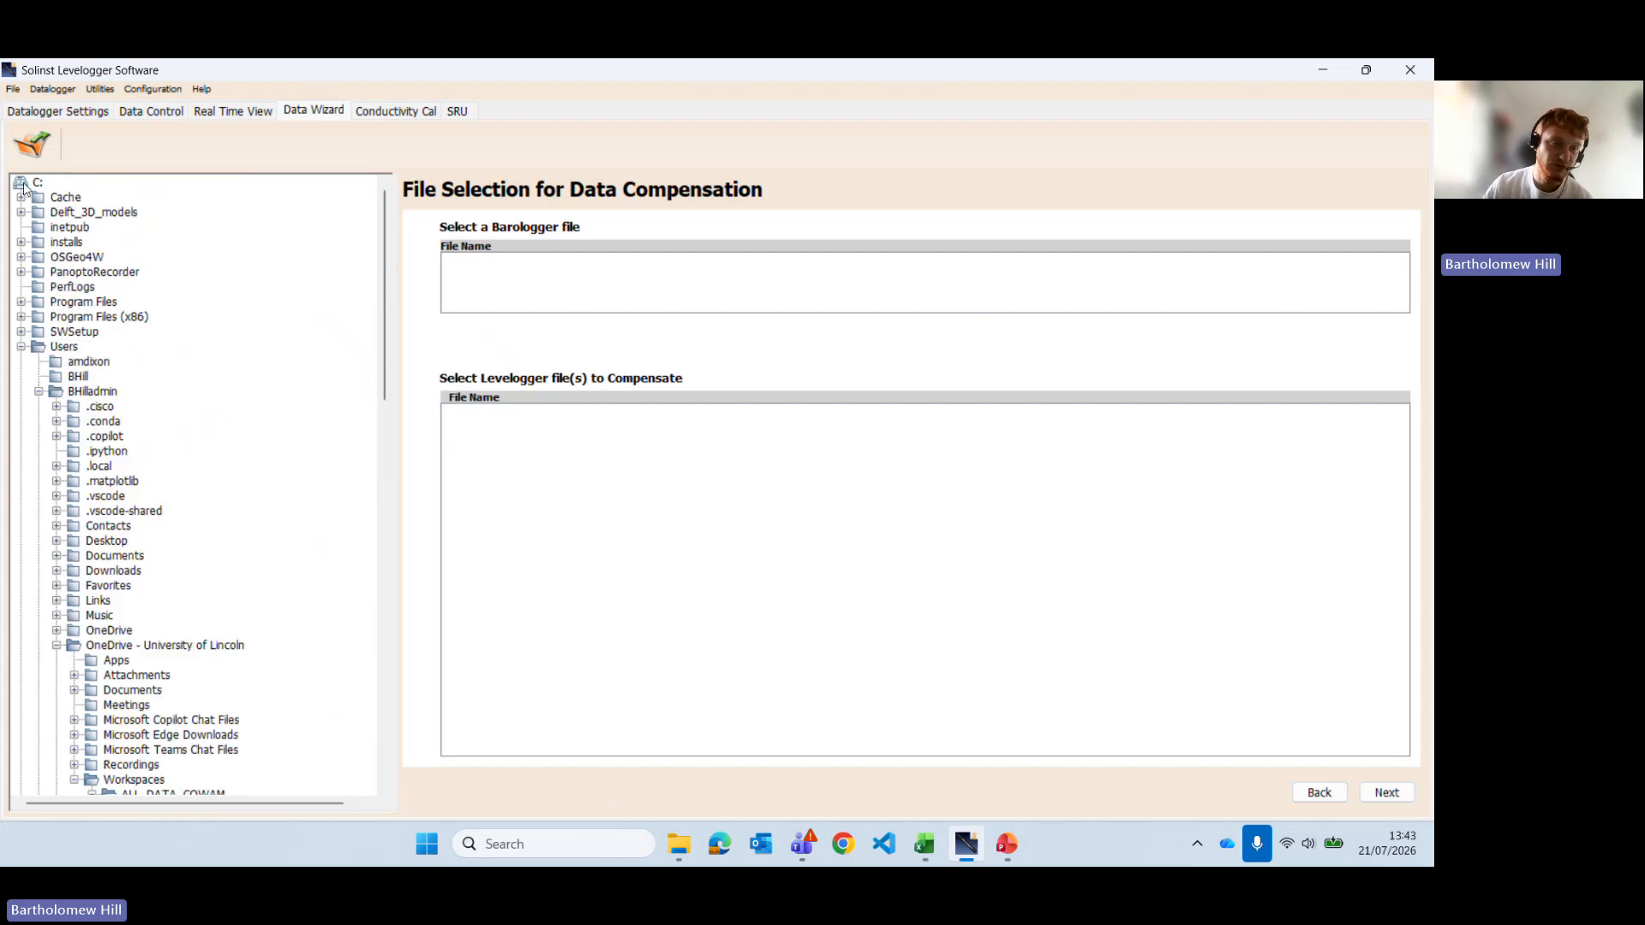
{"action": "scroll", "coordinate": [298, 547], "scroll_direction": "down", "scroll_amount": 12}
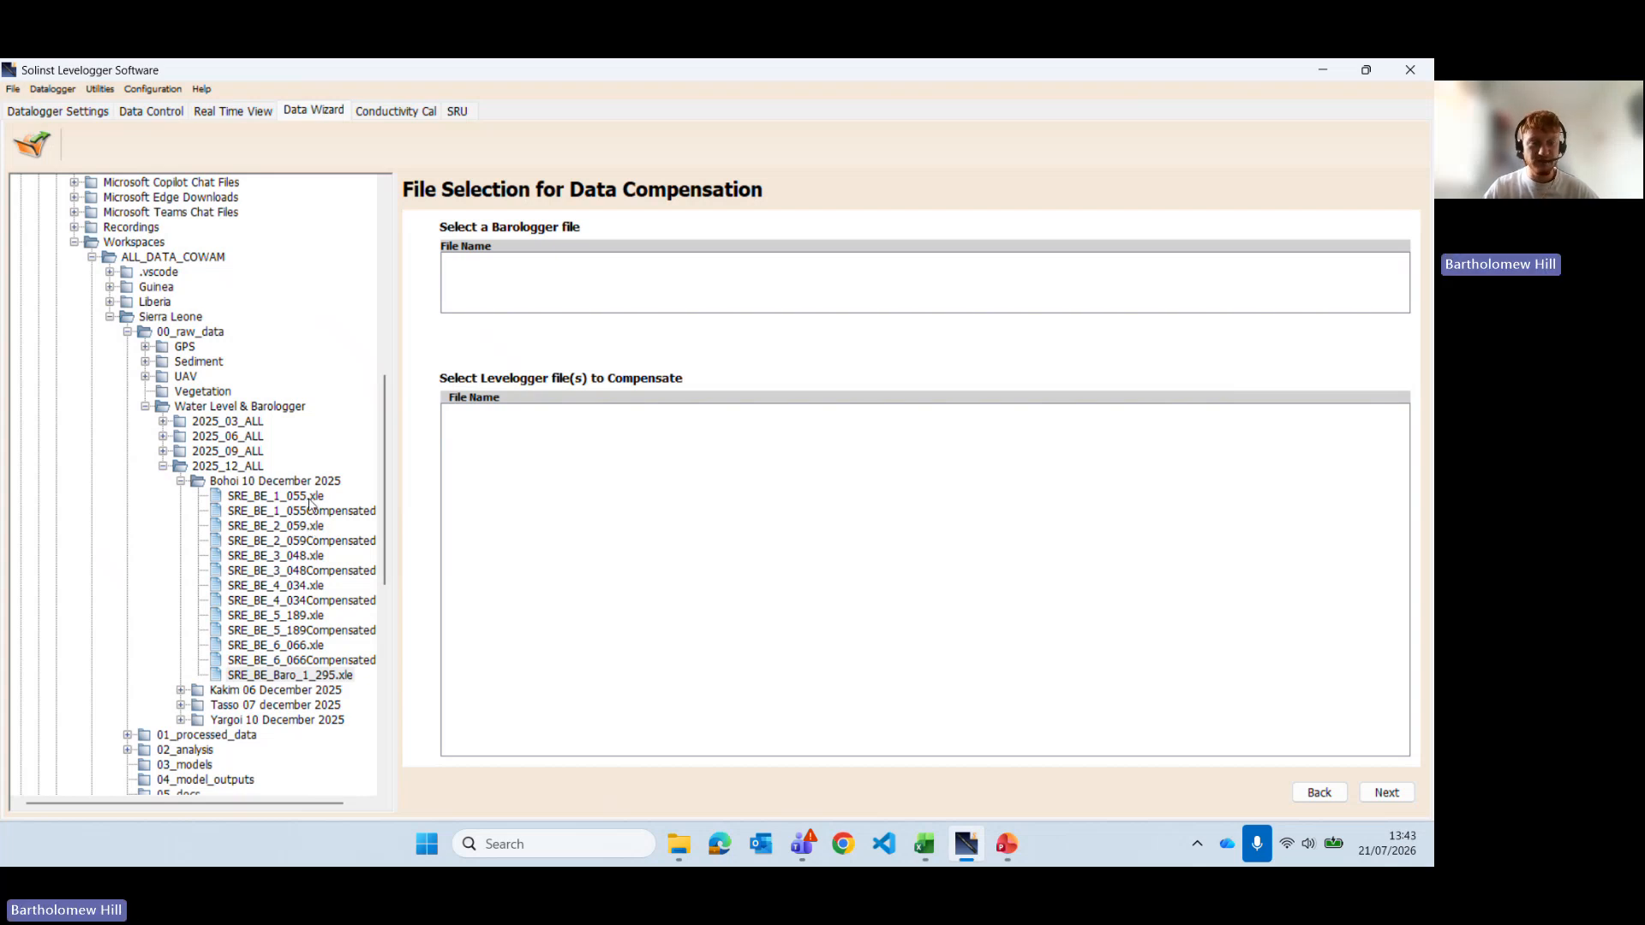
{"action": "left_click", "coordinate": [312, 500]}
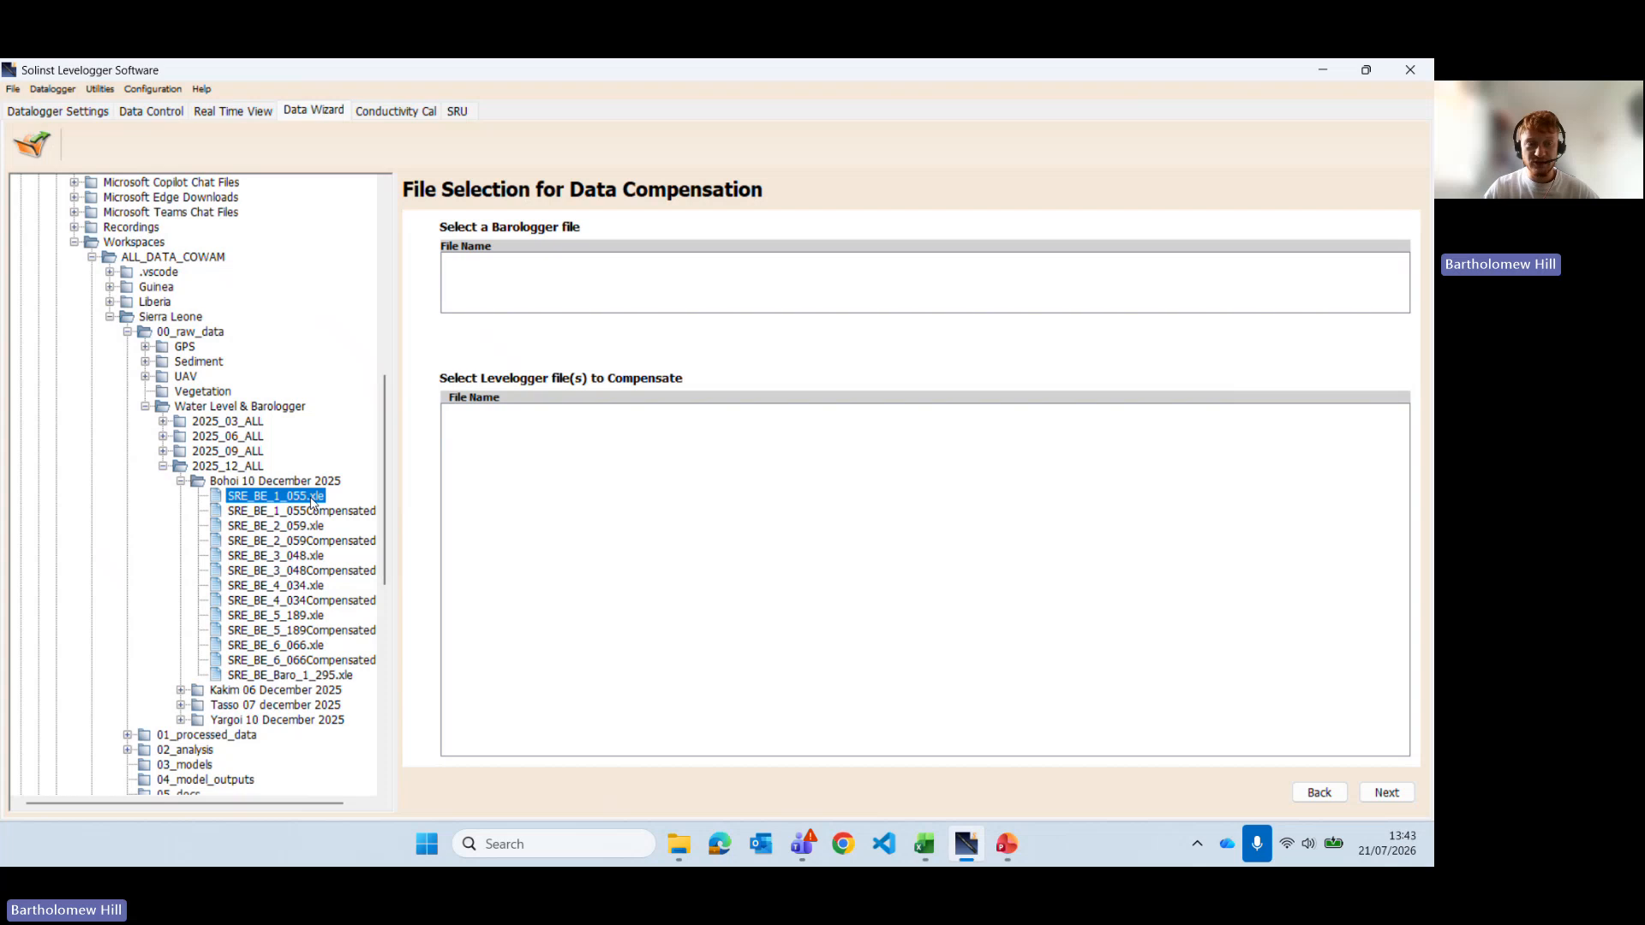
{"action": "left_click", "coordinate": [312, 500]}
{"action": "left_click", "coordinate": [314, 527]}
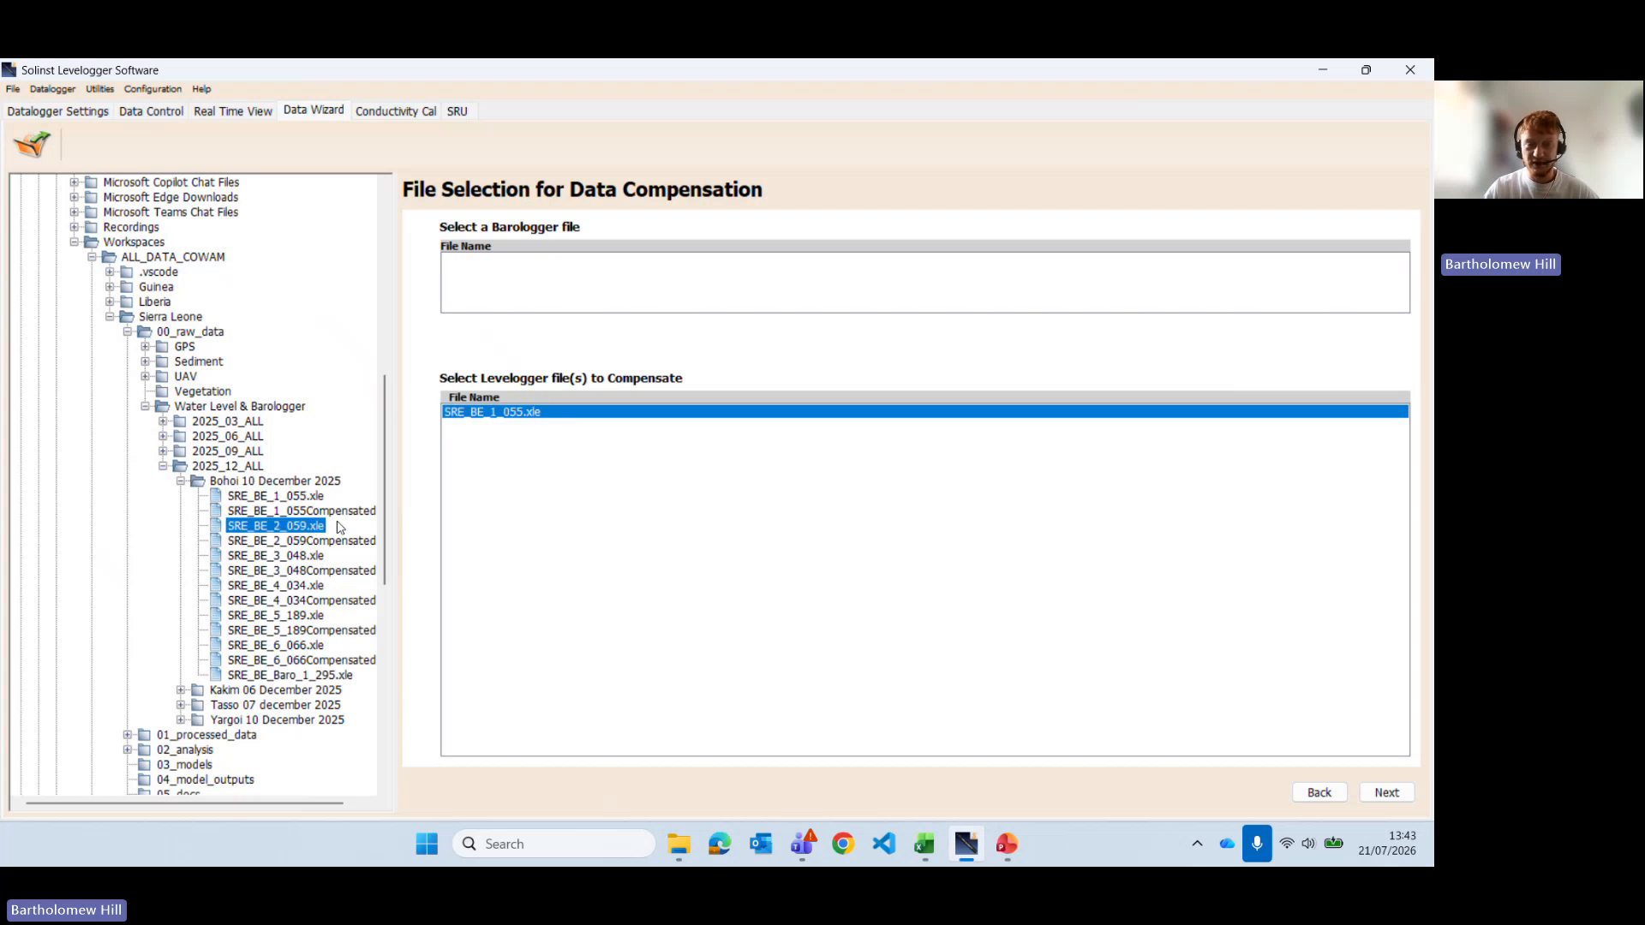
{"action": "left_click", "coordinate": [340, 527]}
{"action": "left_click", "coordinate": [321, 566]}
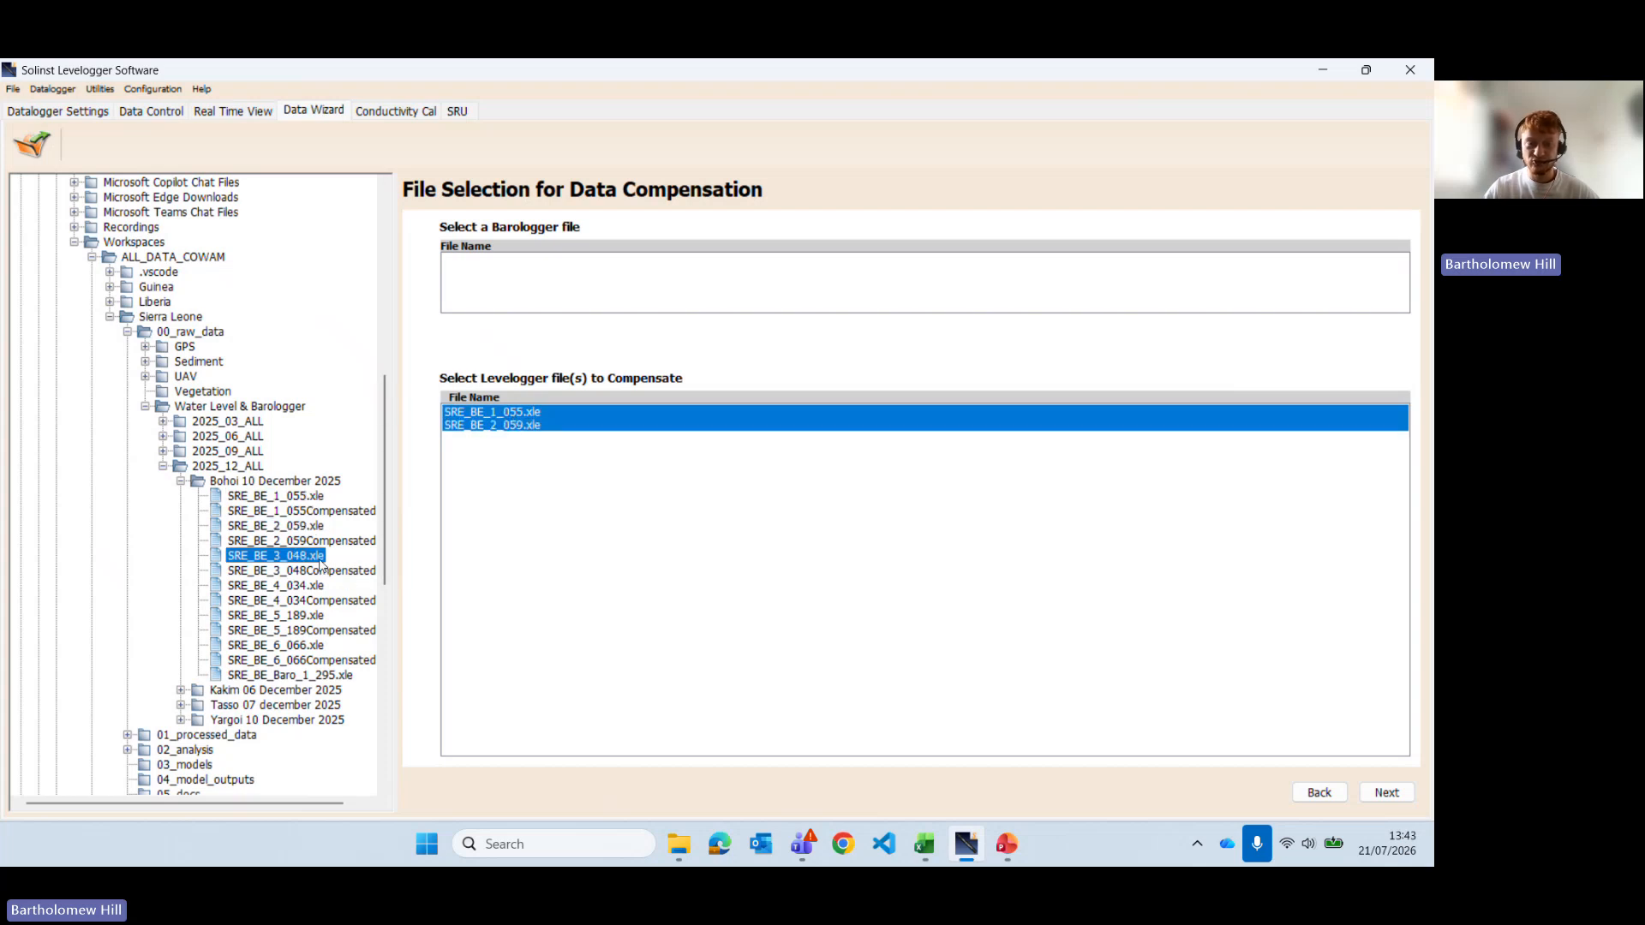
{"action": "left_click_drag", "start_coordinate": [321, 565], "coordinate": [598, 429]}
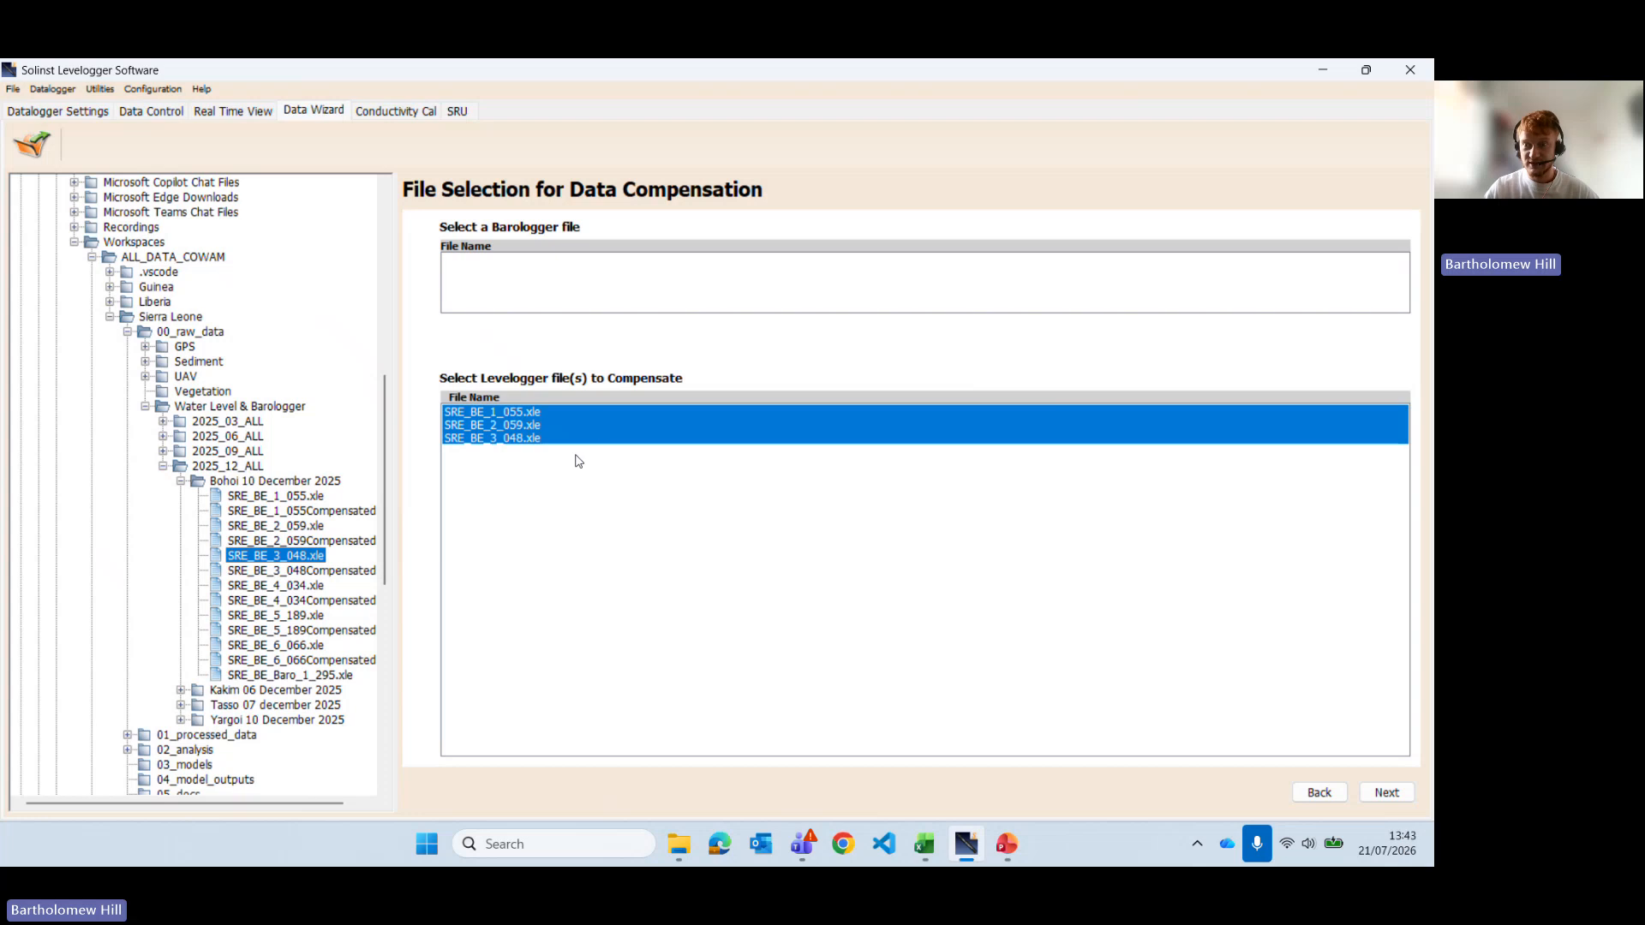
{"action": "left_click", "coordinate": [310, 588]}
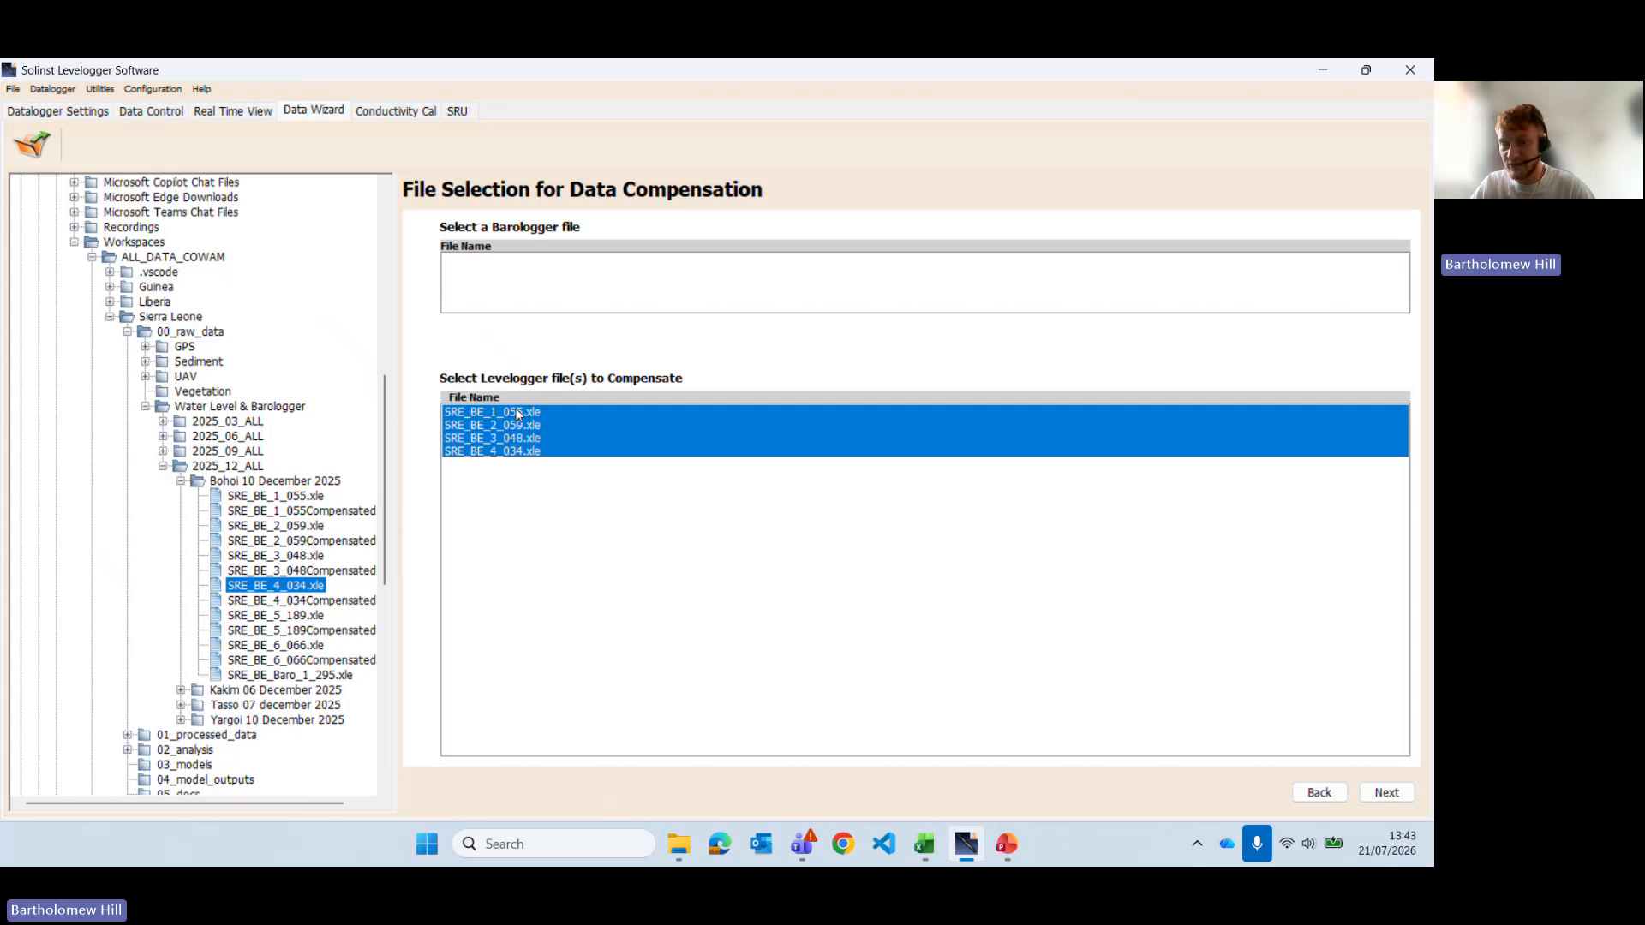
{"action": "left_click", "coordinate": [294, 616]}
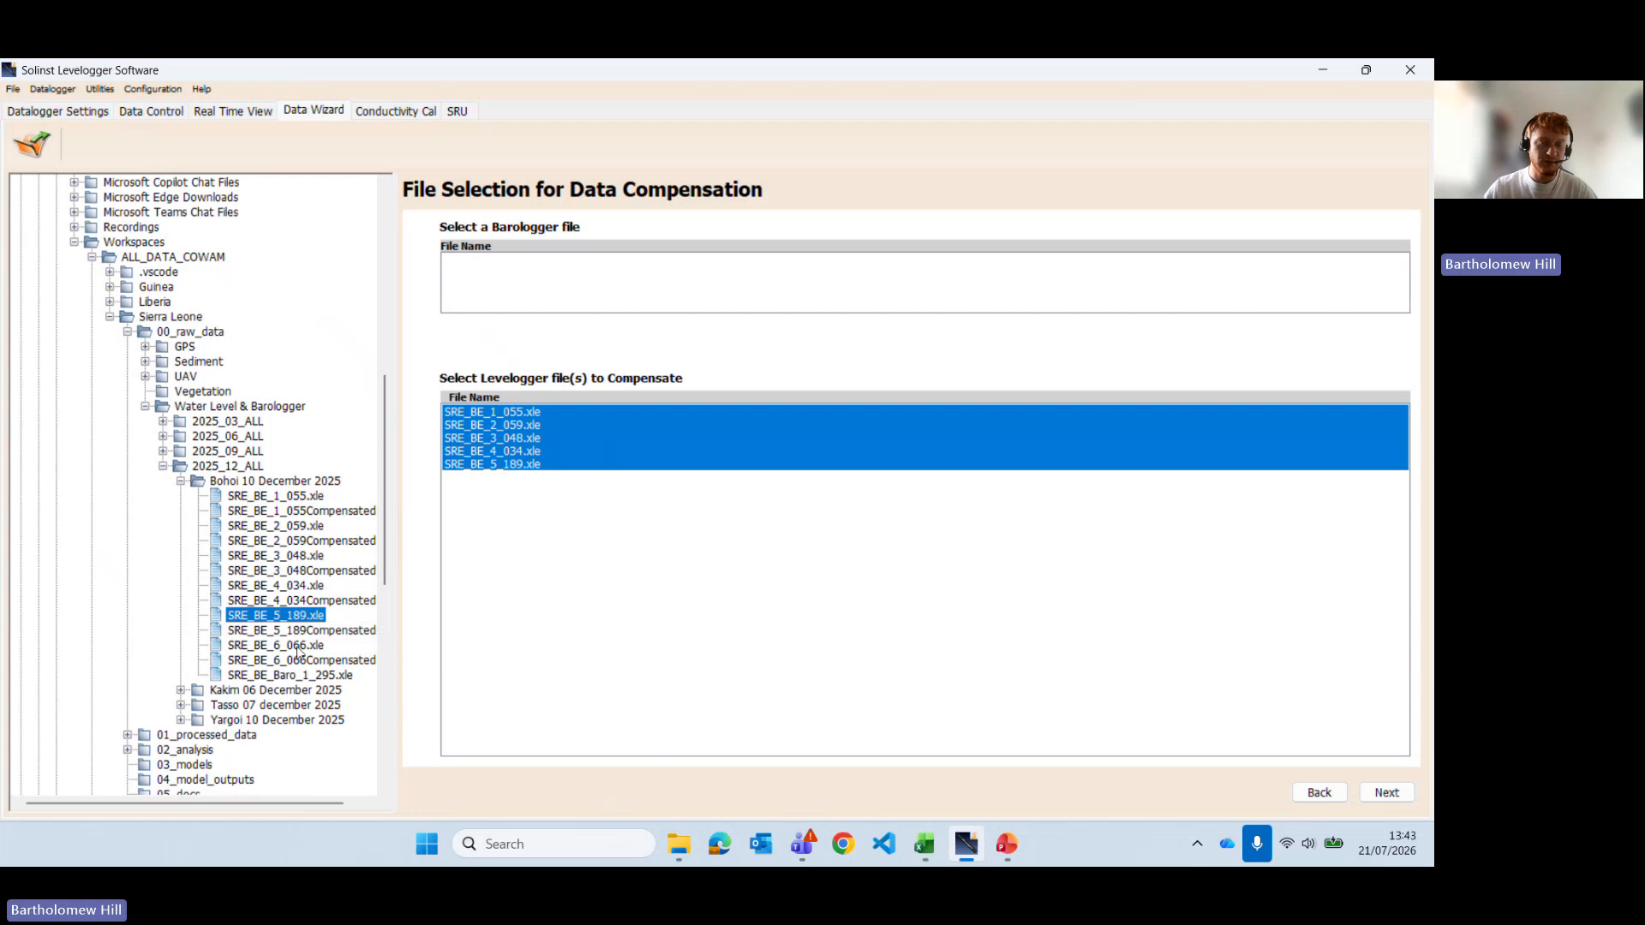
{"action": "left_click", "coordinate": [298, 646]}
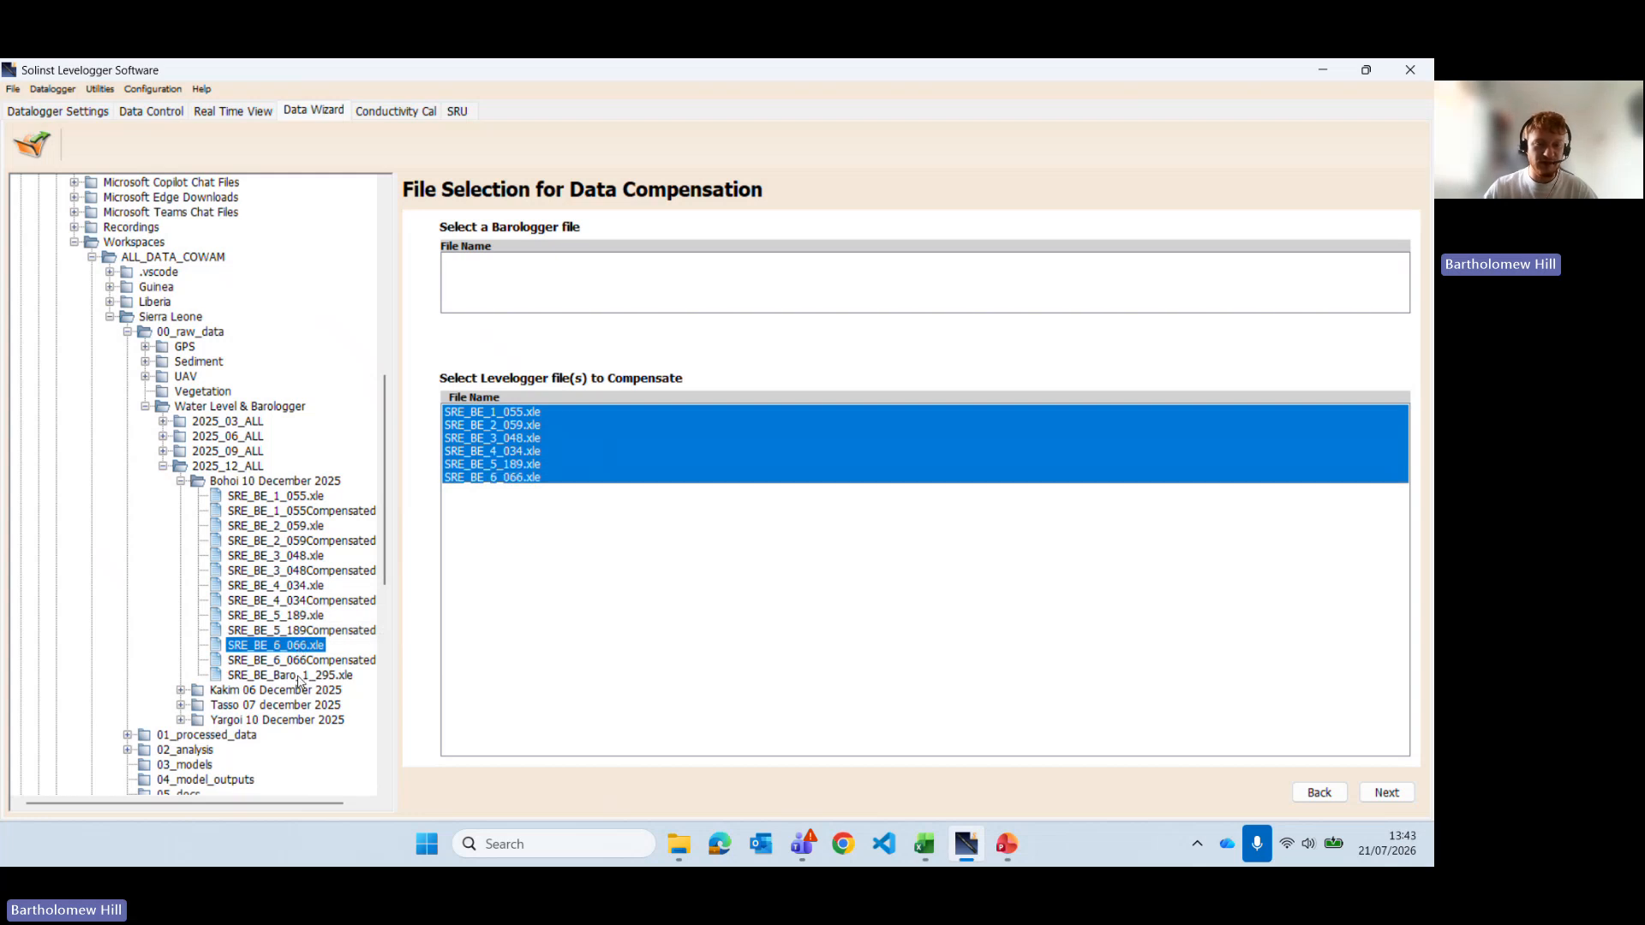
Step: Add SRE_BE_Baro_1_295.xle as the Barologger file and continue to the parameter adjustments
{"action": "left_click", "coordinate": [299, 678]}
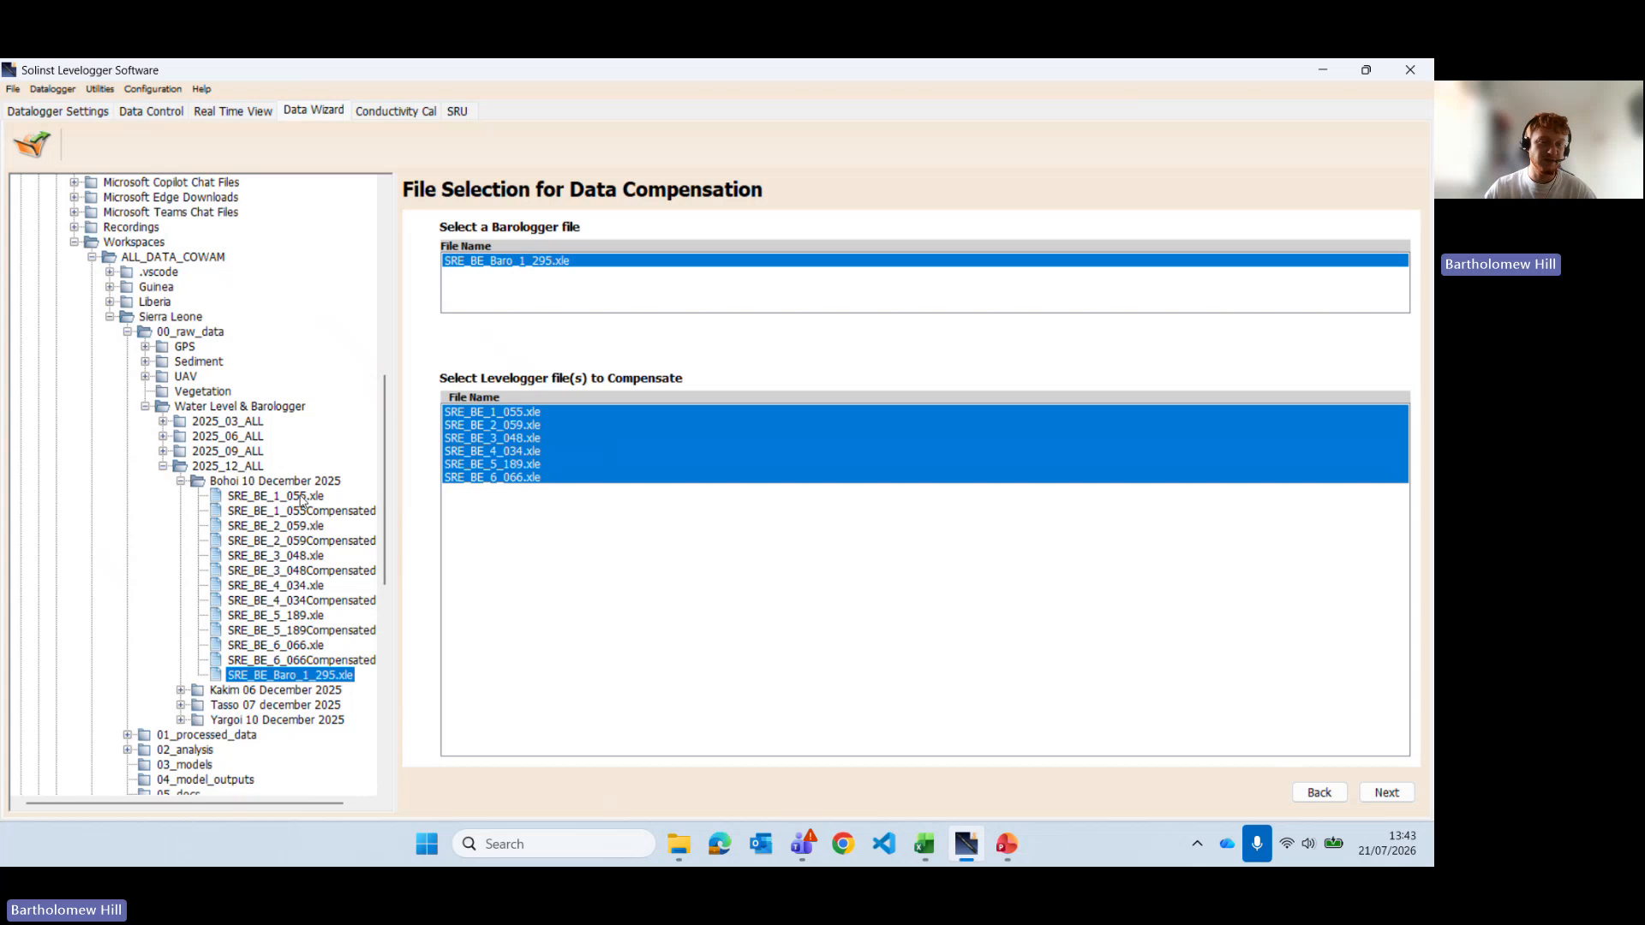
{"action": "left_click", "coordinate": [1388, 793]}
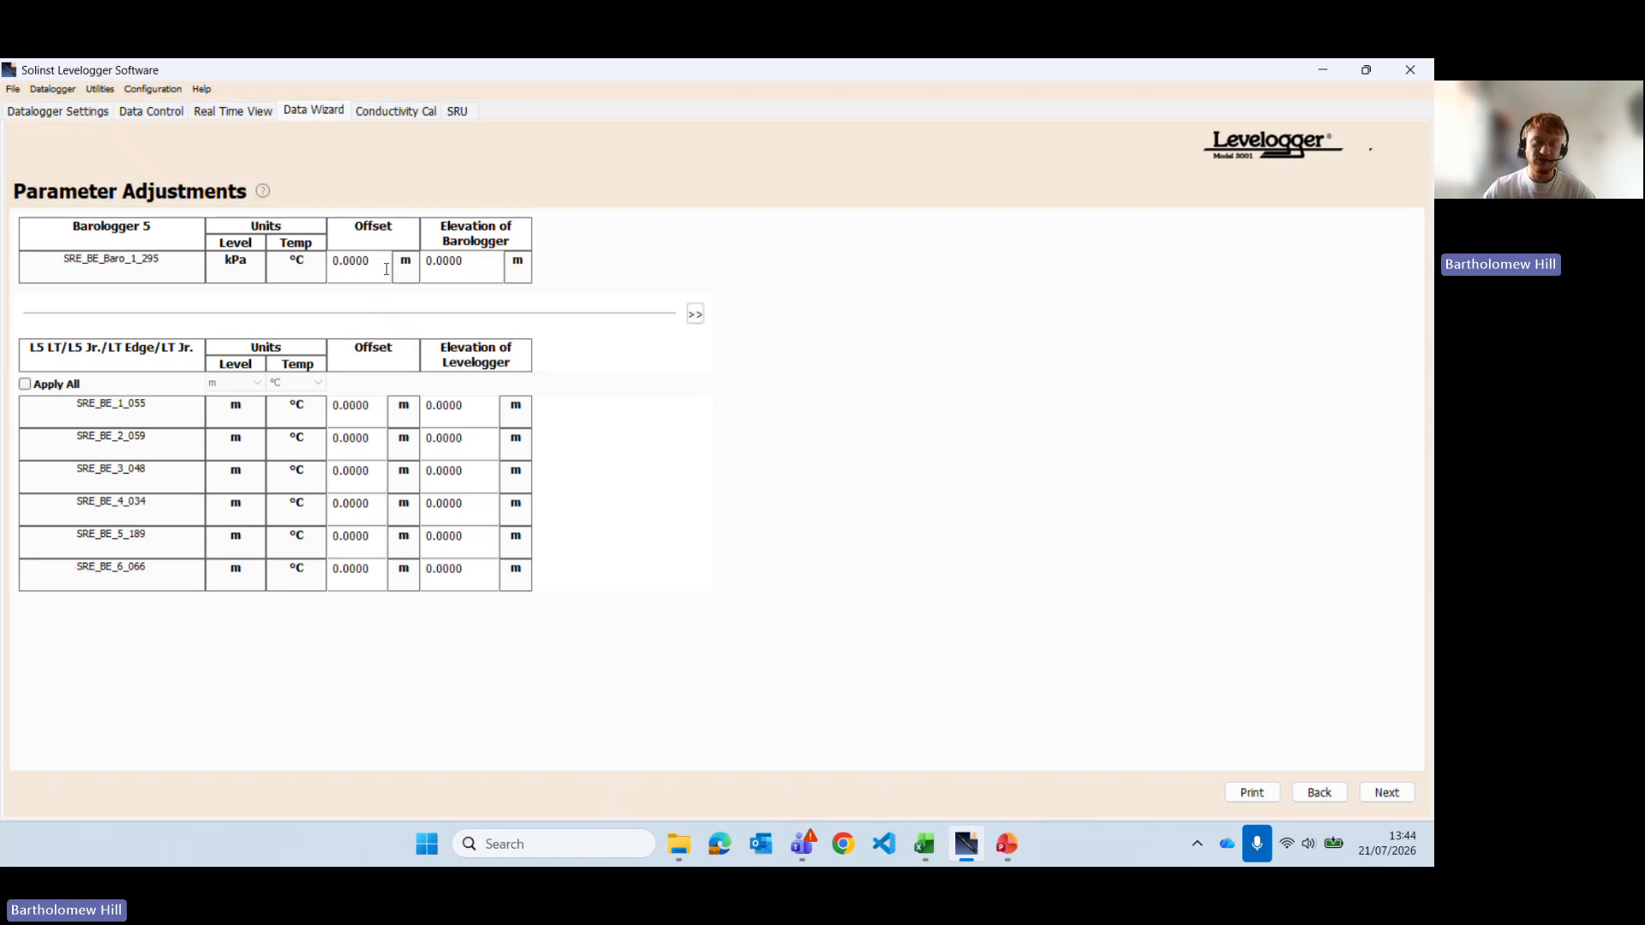
Step: Copy the Bohol barologger elevation from the Excel logger sheet and set the Barologger's elevation to 1.55 m in the Levelogger software
{"action": "left_click_drag", "start_coordinate": [492, 269], "coordinate": [417, 269]}
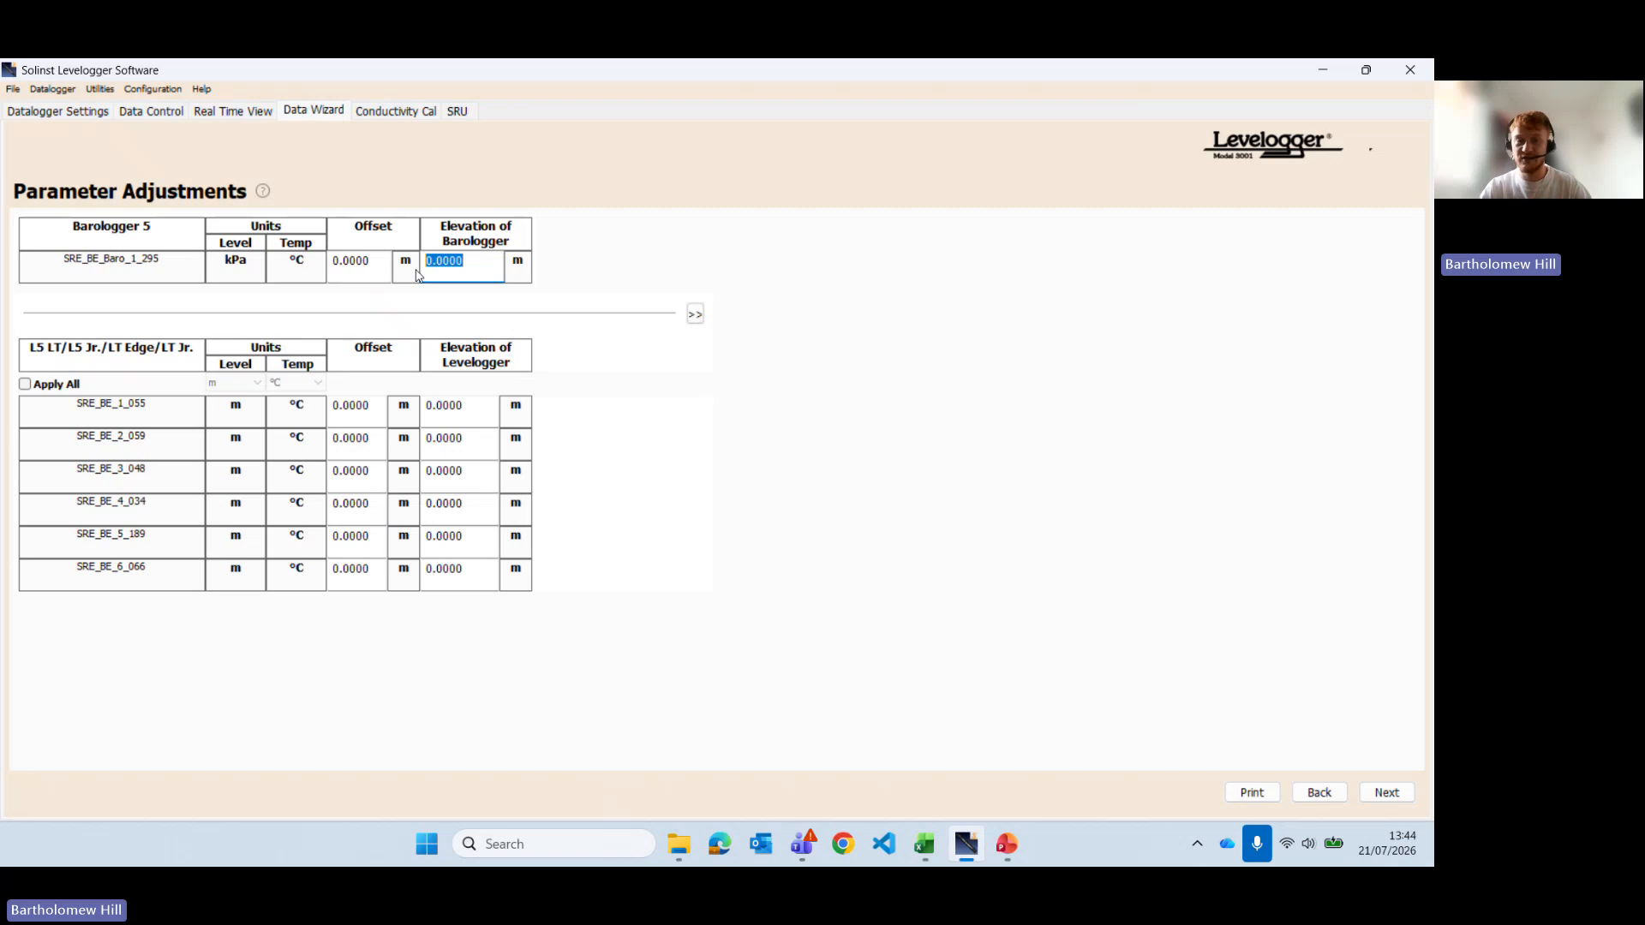
{"action": "mouse_move", "coordinate": [990, 848]}
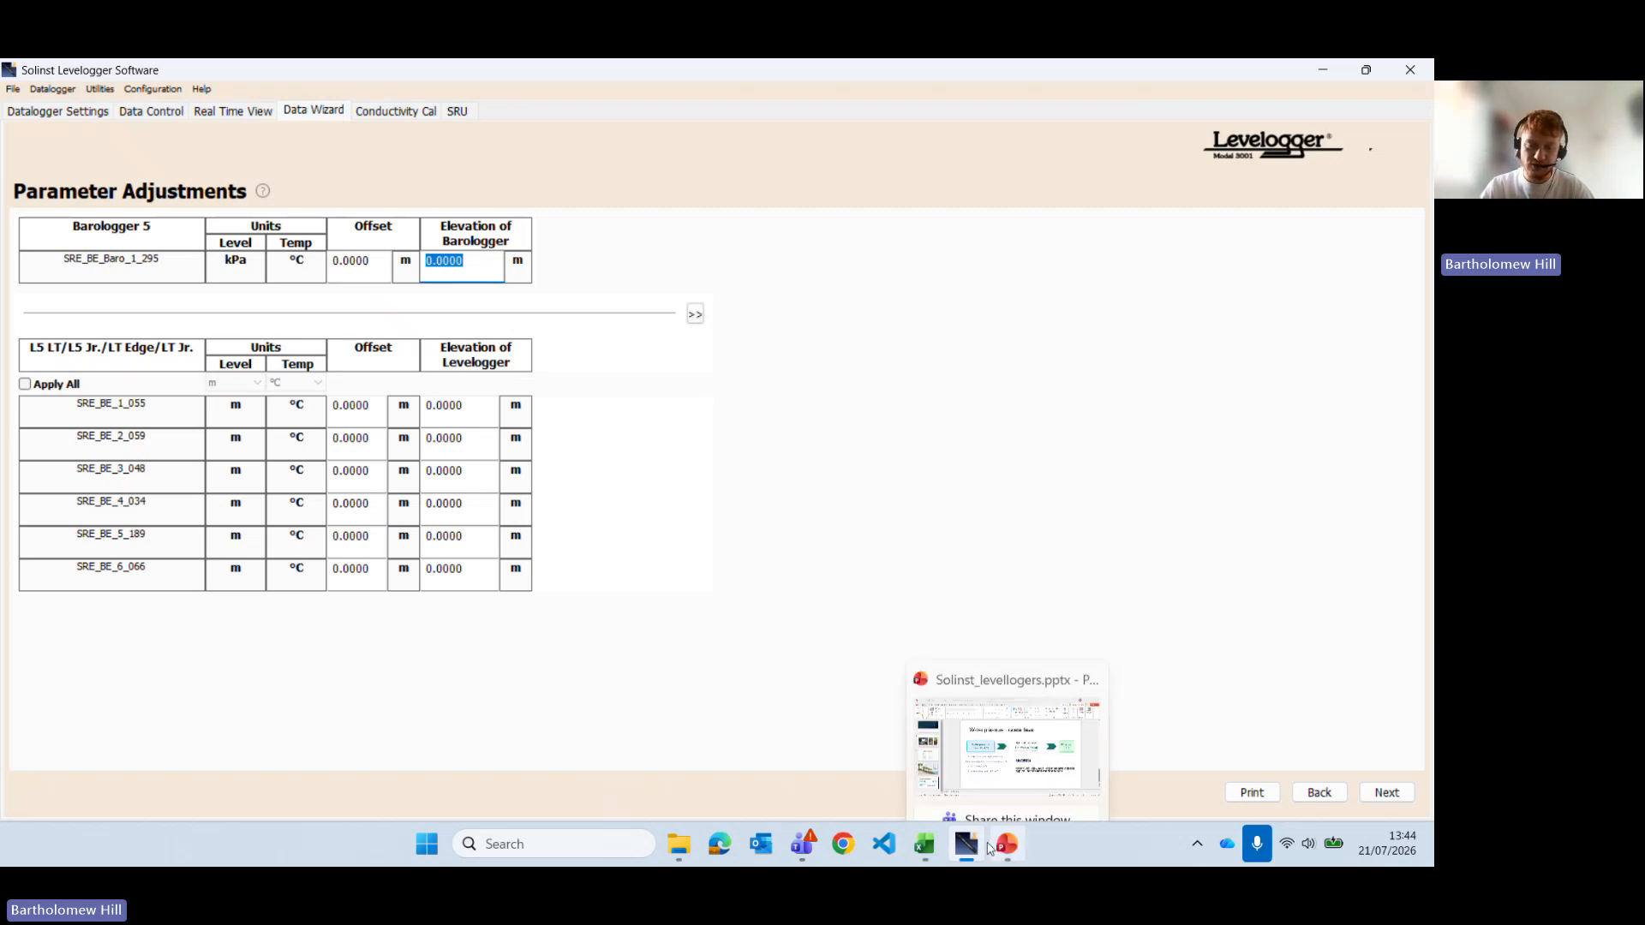
{"action": "left_click", "coordinate": [927, 846]}
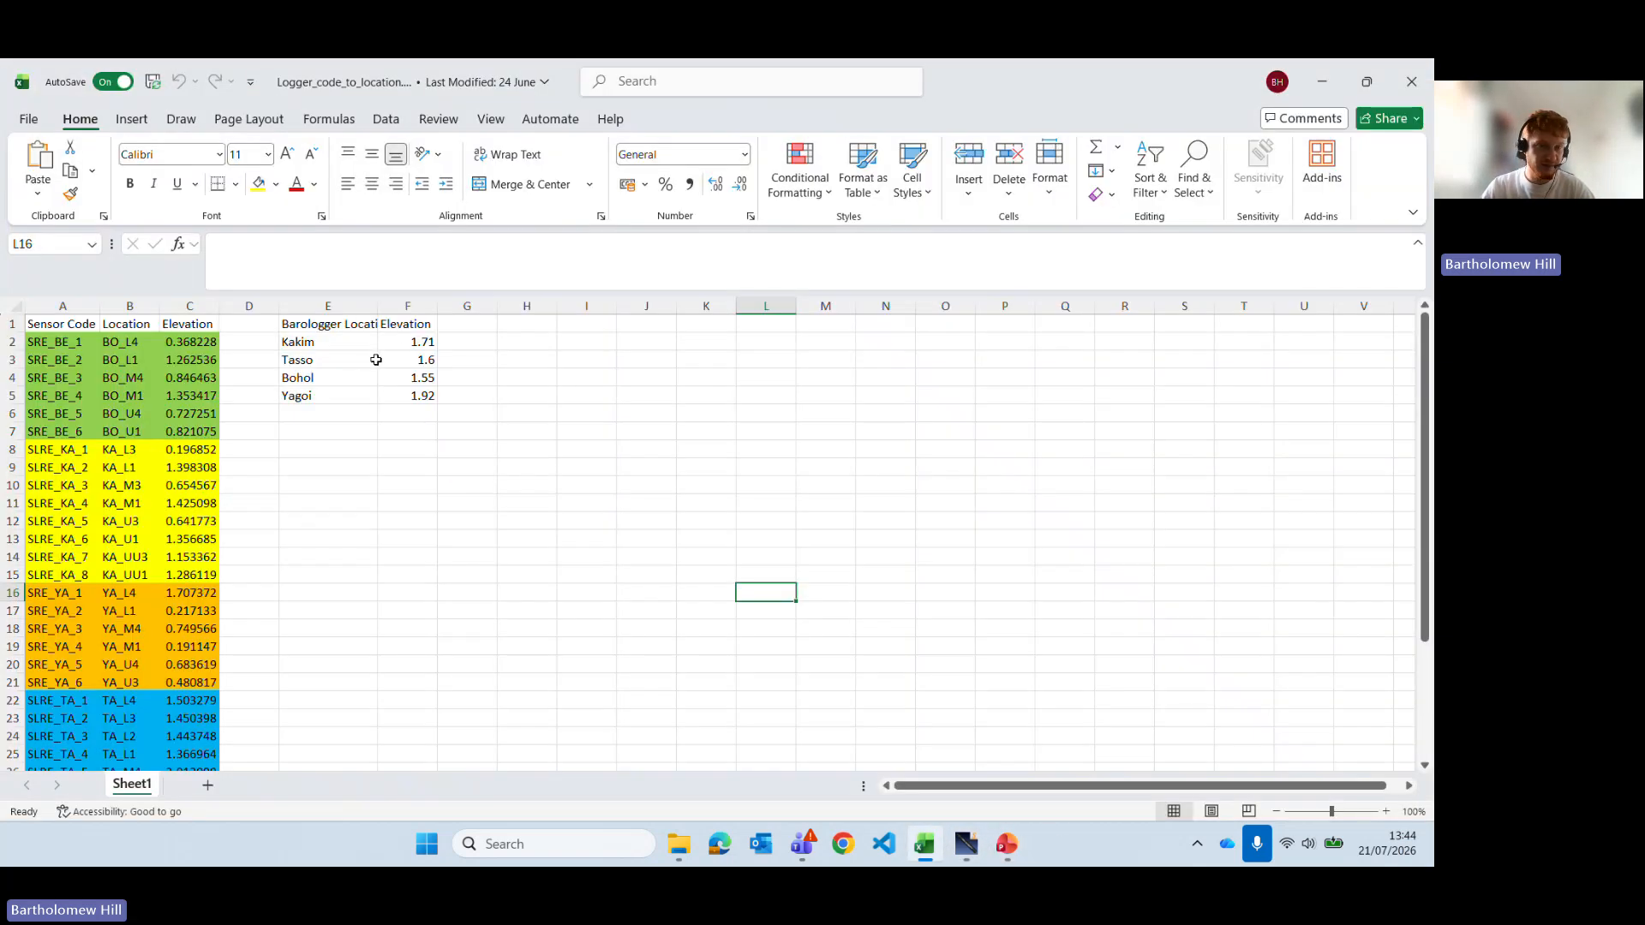
{"action": "left_click", "coordinate": [408, 376]}
{"action": "key", "text": "ctrl+c"}
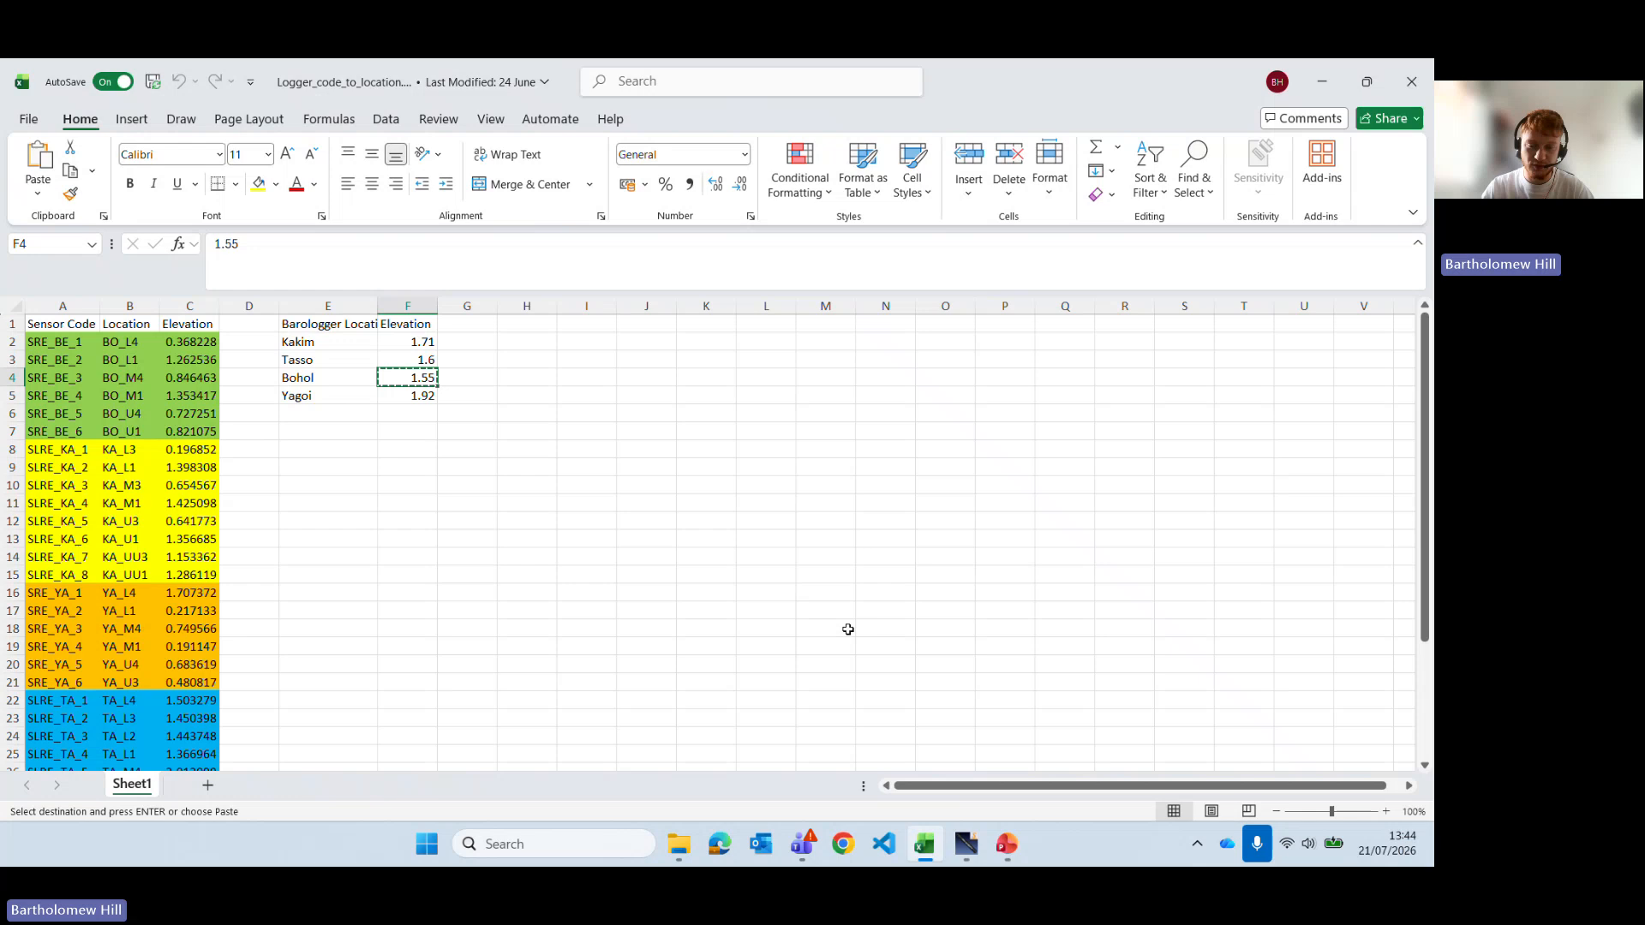
{"action": "left_click", "coordinate": [951, 848]}
{"action": "key", "text": "ctrl+v"}
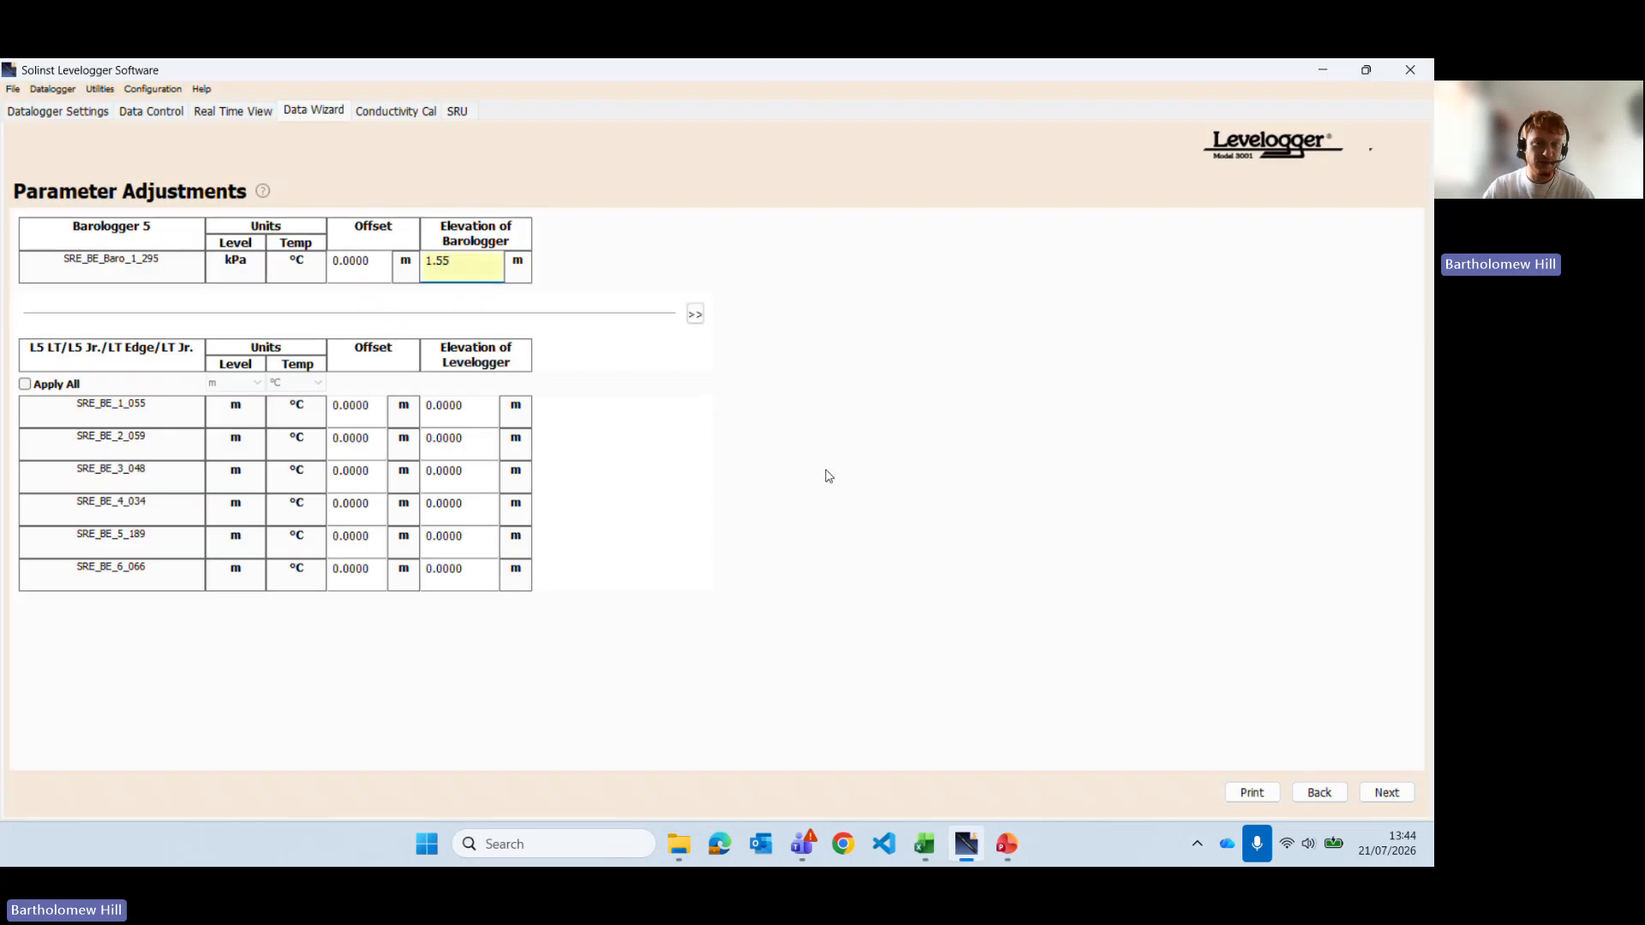
Step: Expand the additional adjustment parameters and set the density adjustment of SRE_BE_1_055 to 1.025 Kg/L
{"action": "left_click", "coordinate": [697, 314]}
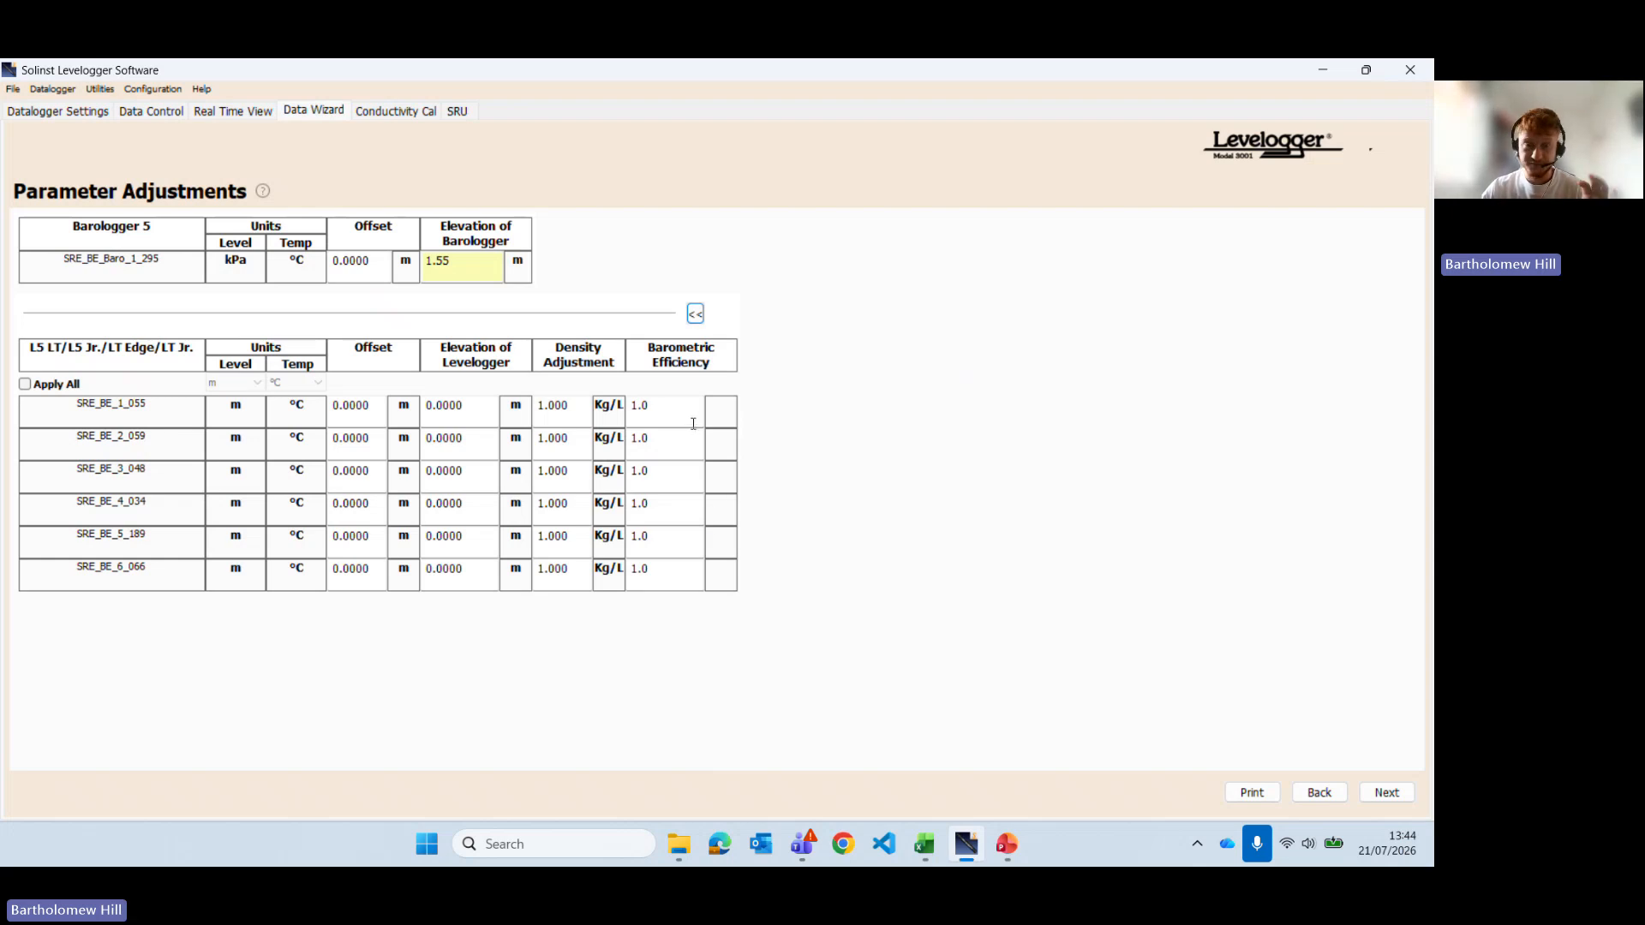
{"action": "left_click", "coordinate": [570, 410]}
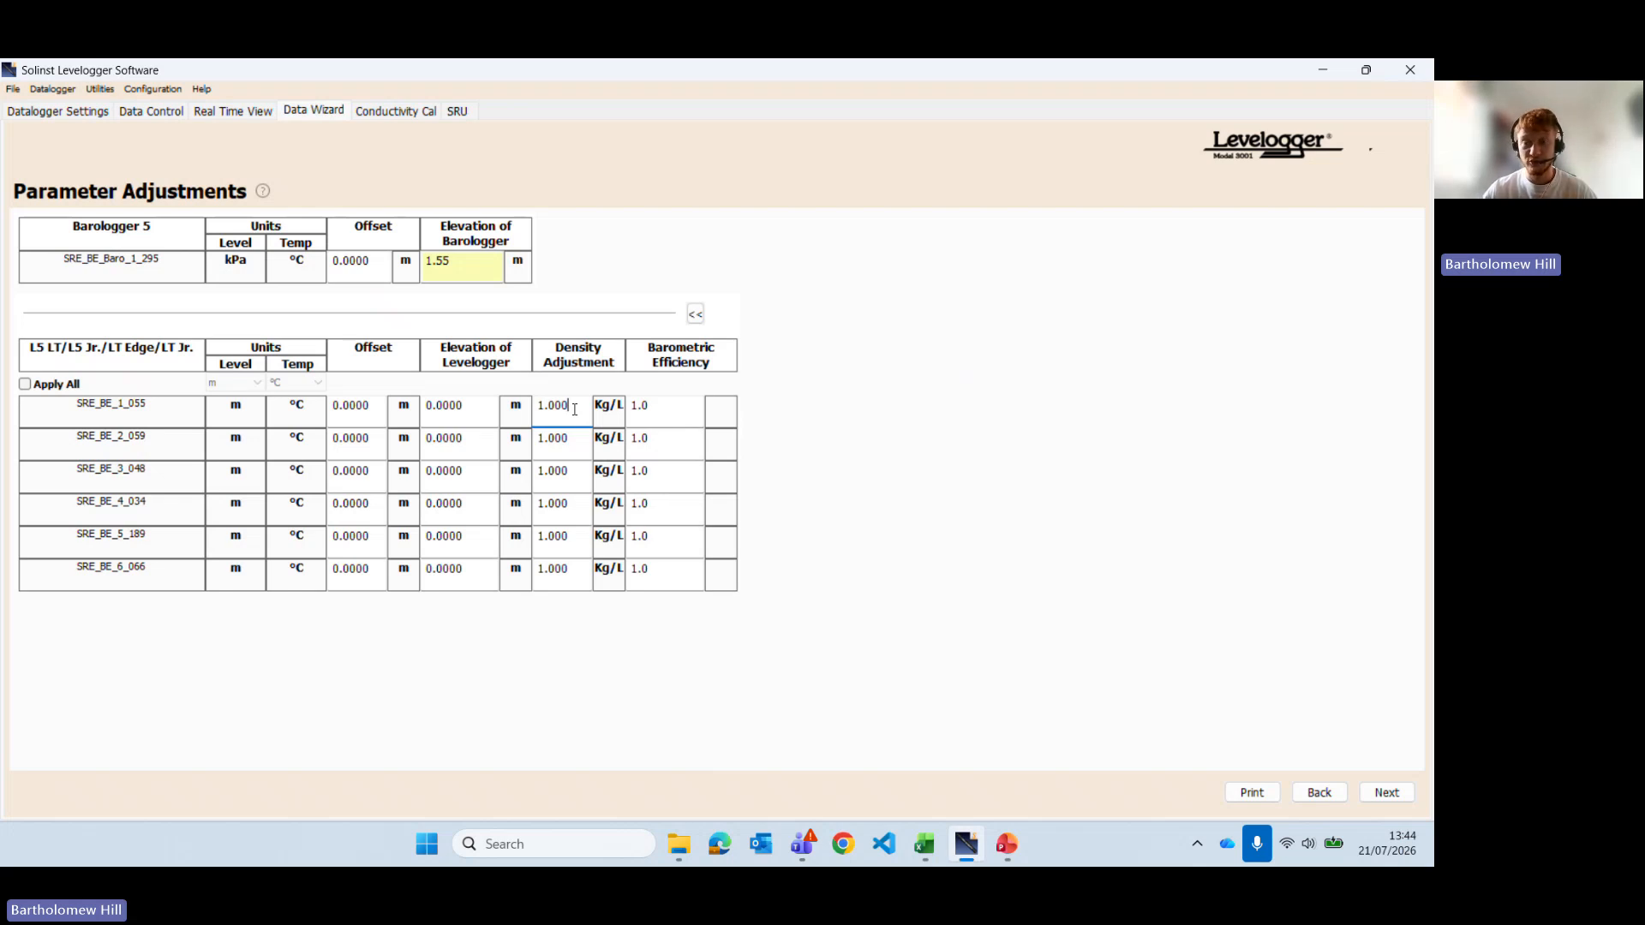
{"action": "key", "text": "BackSpace"}
{"action": "key", "text": "BackSpace"}
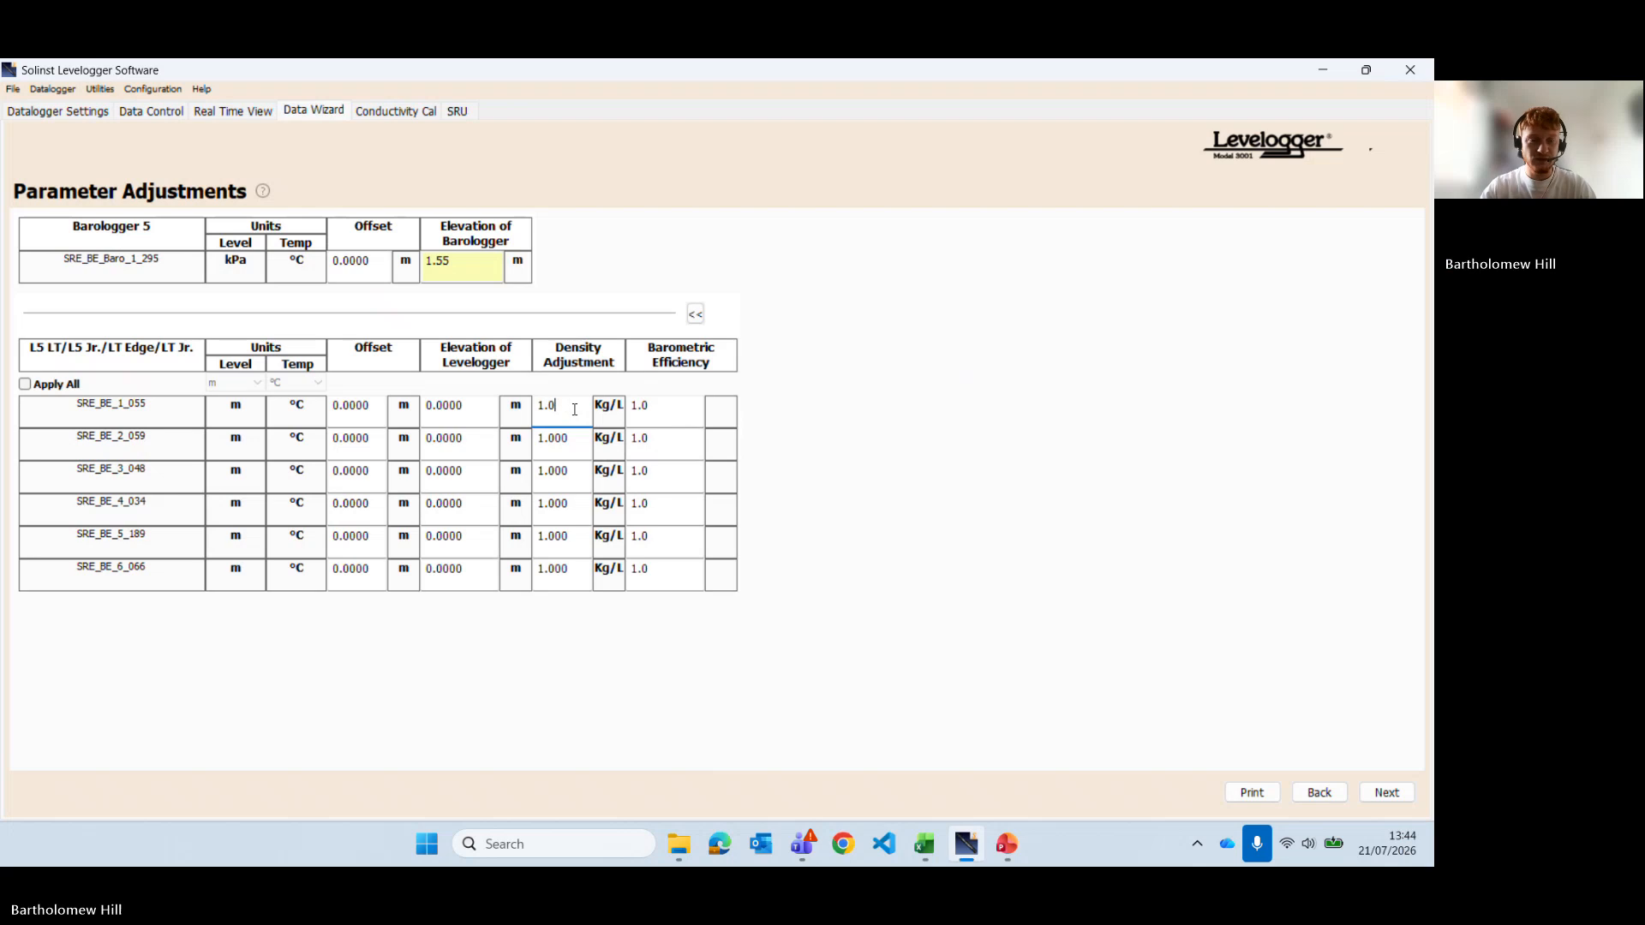
{"action": "type", "text": "3"}
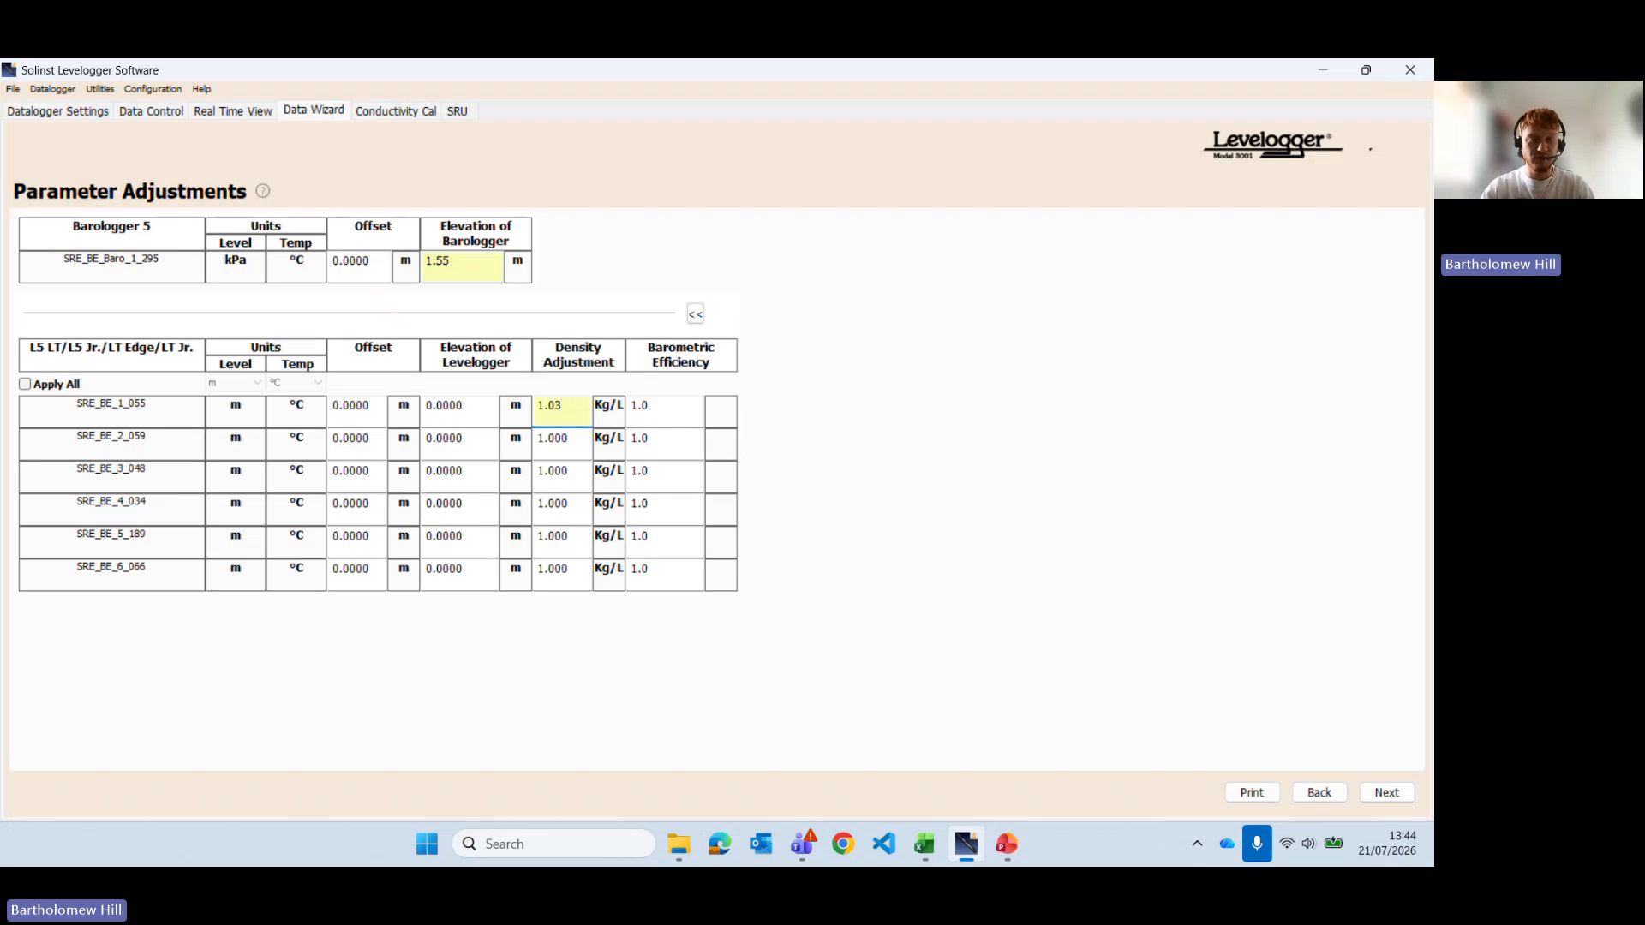
{"action": "key", "text": "BackSpace"}
{"action": "type", "text": "25"}
Step: Set the density adjustment of SRE_BE_2_059 and SRE_BE_3_048 to 1.025 Kg/L
{"action": "left_click", "coordinate": [575, 444]}
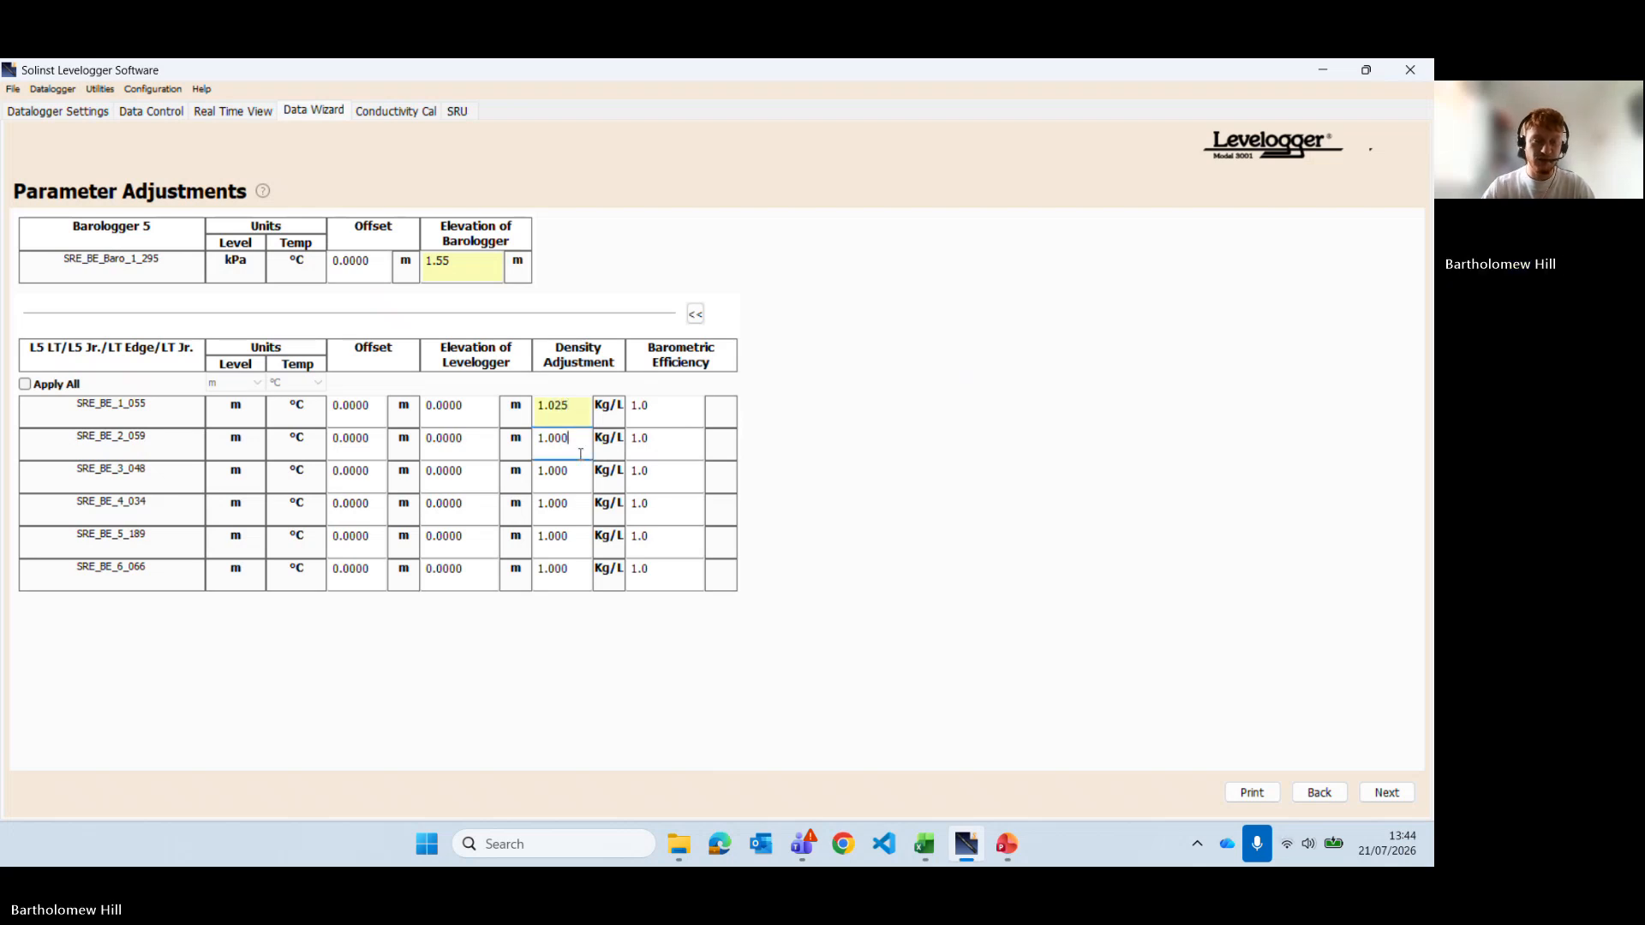
{"action": "key", "text": "BackSpace"}
{"action": "key", "text": "BackSpace"}
{"action": "type", "text": "25"}
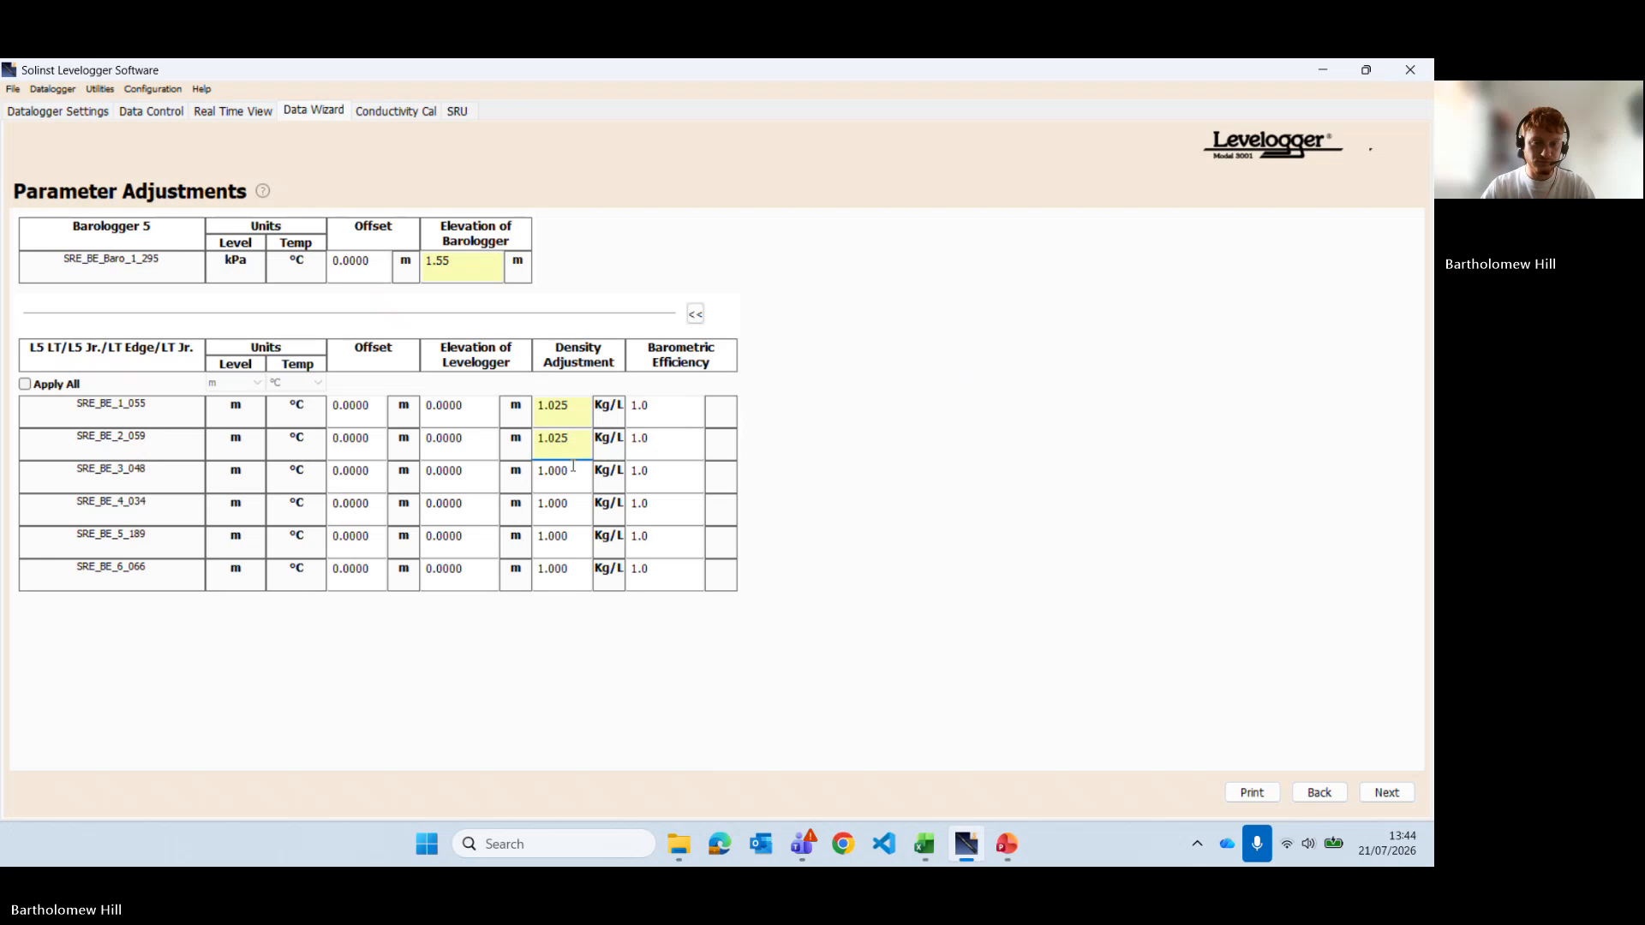
{"action": "left_click", "coordinate": [569, 465]}
{"action": "key", "text": "BackSpace"}
{"action": "type", "text": "25"}
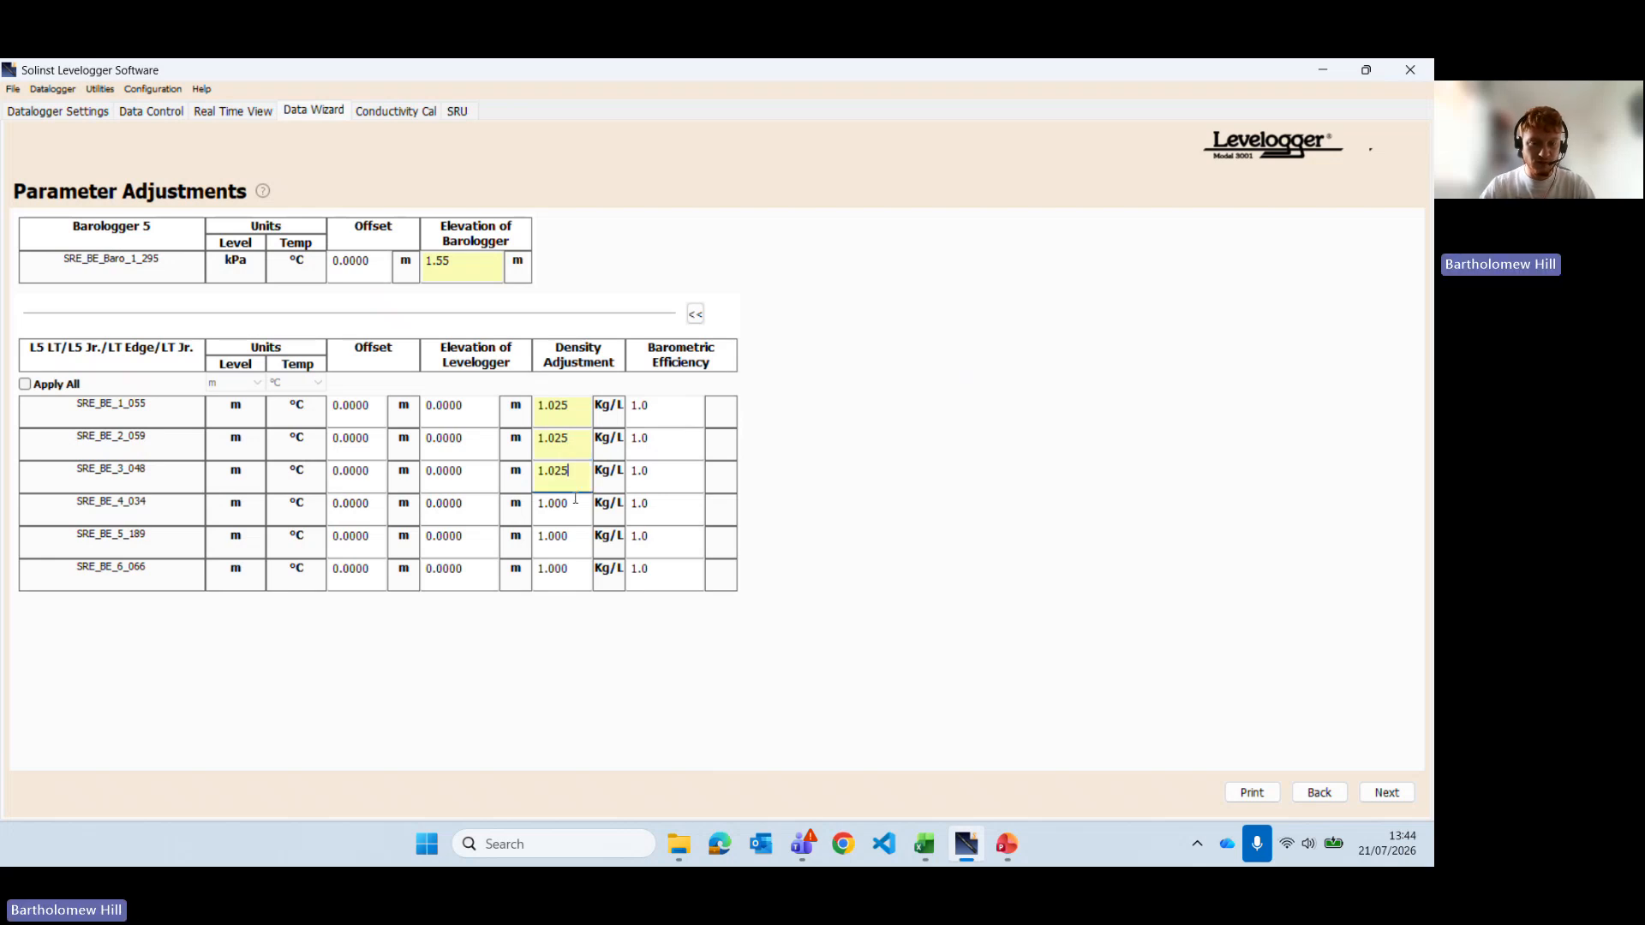
Step: Set the density adjustment of SRE_BE_4_034, SRE_BE_5_189 and SRE_BE_6_066 to 1.025 Kg/L
{"action": "left_click", "coordinate": [569, 498]}
{"action": "key", "text": "BackSpace"}
{"action": "key", "text": "BackSpace"}
{"action": "type", "text": "25"}
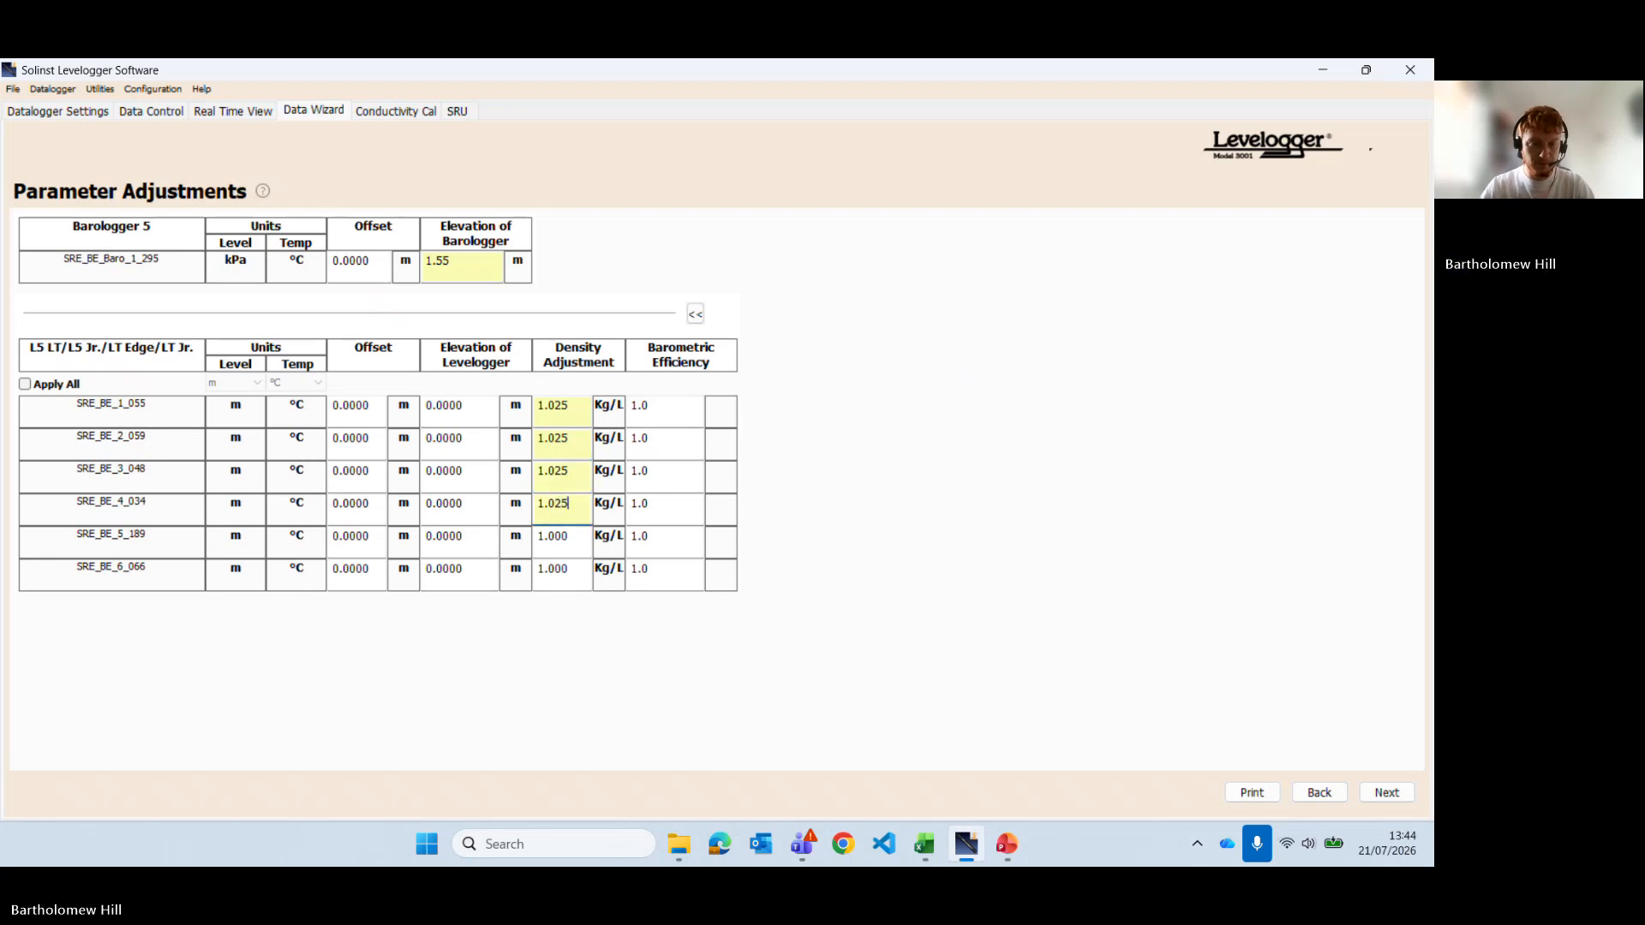
{"action": "left_click", "coordinate": [578, 535]}
{"action": "key", "text": "BackSpace"}
{"action": "key", "text": "BackSpace"}
{"action": "type", "text": "25"}
{"action": "left_click", "coordinate": [565, 572]}
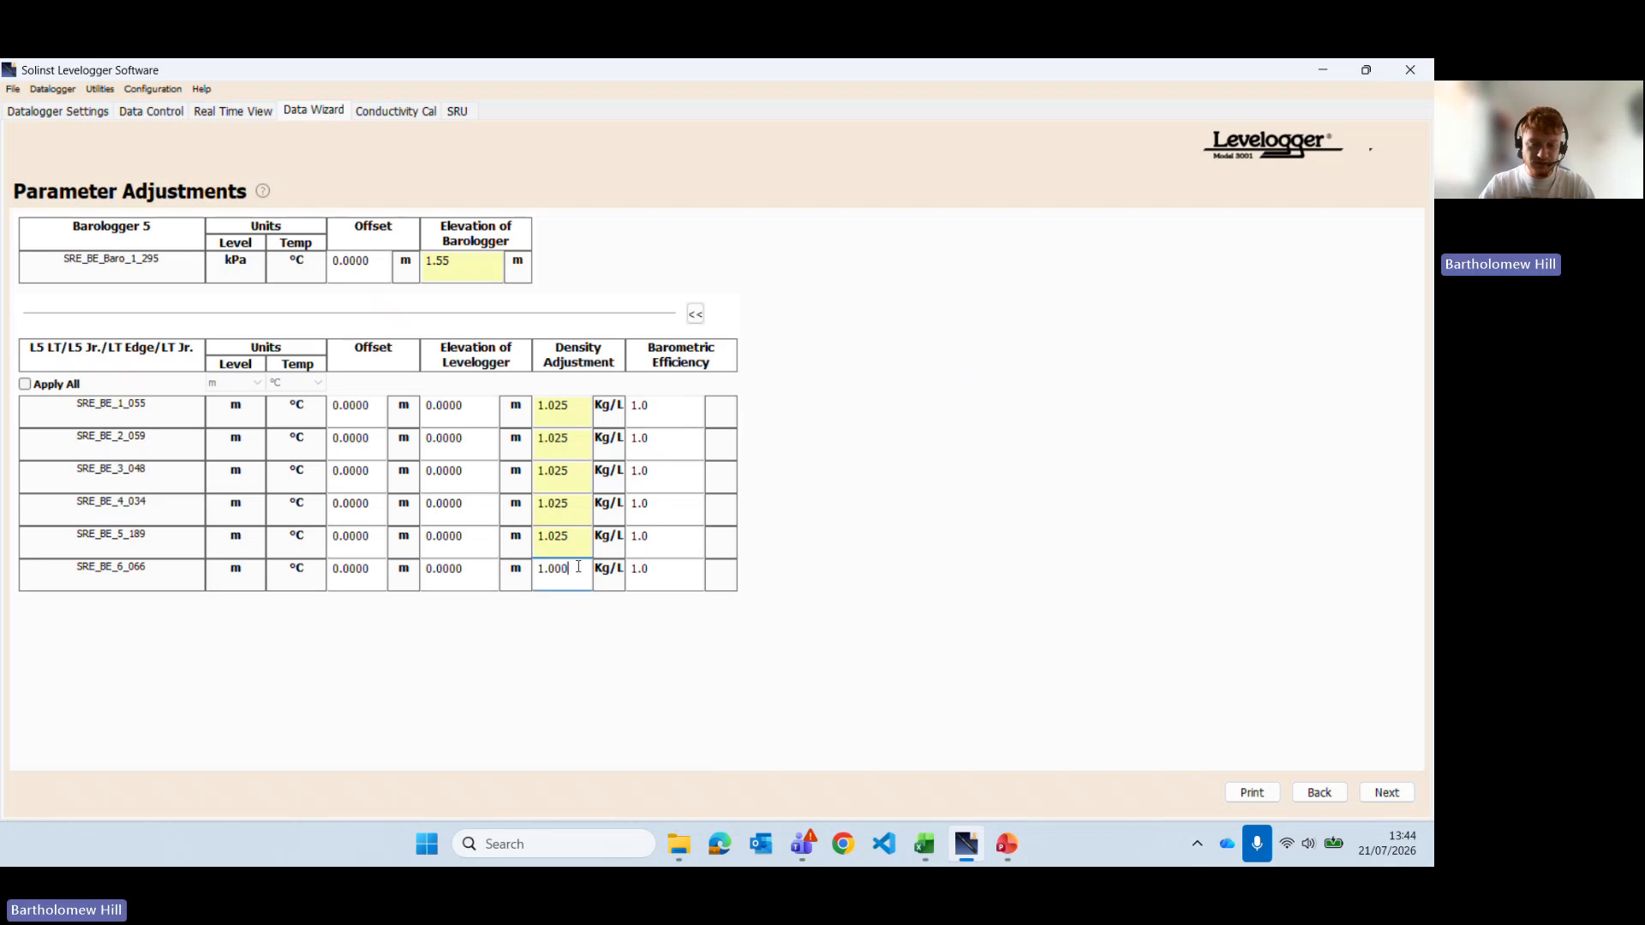
{"action": "key", "text": "BackSpace"}
{"action": "key", "text": "BackSpace"}
{"action": "type", "text": "25"}
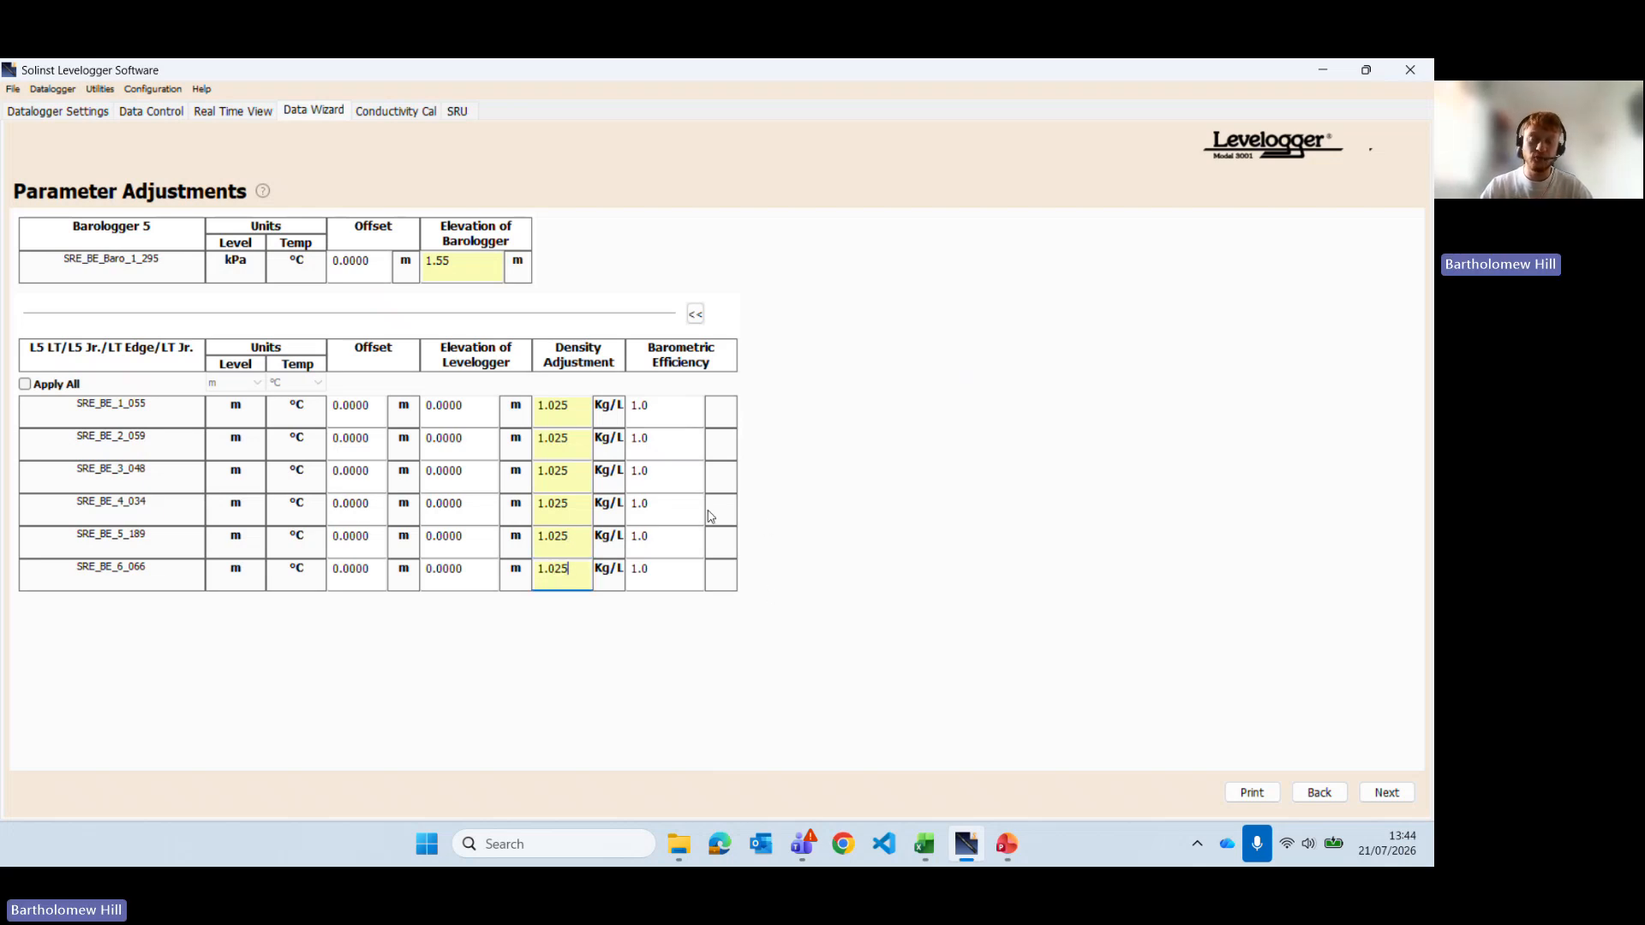
Step: Copy the SRE_BE_1 elevation from the Excel sheet and set the Levelogger elevation of SRE_BE_1_055 to 0.368228 m
{"action": "left_click", "coordinate": [474, 409]}
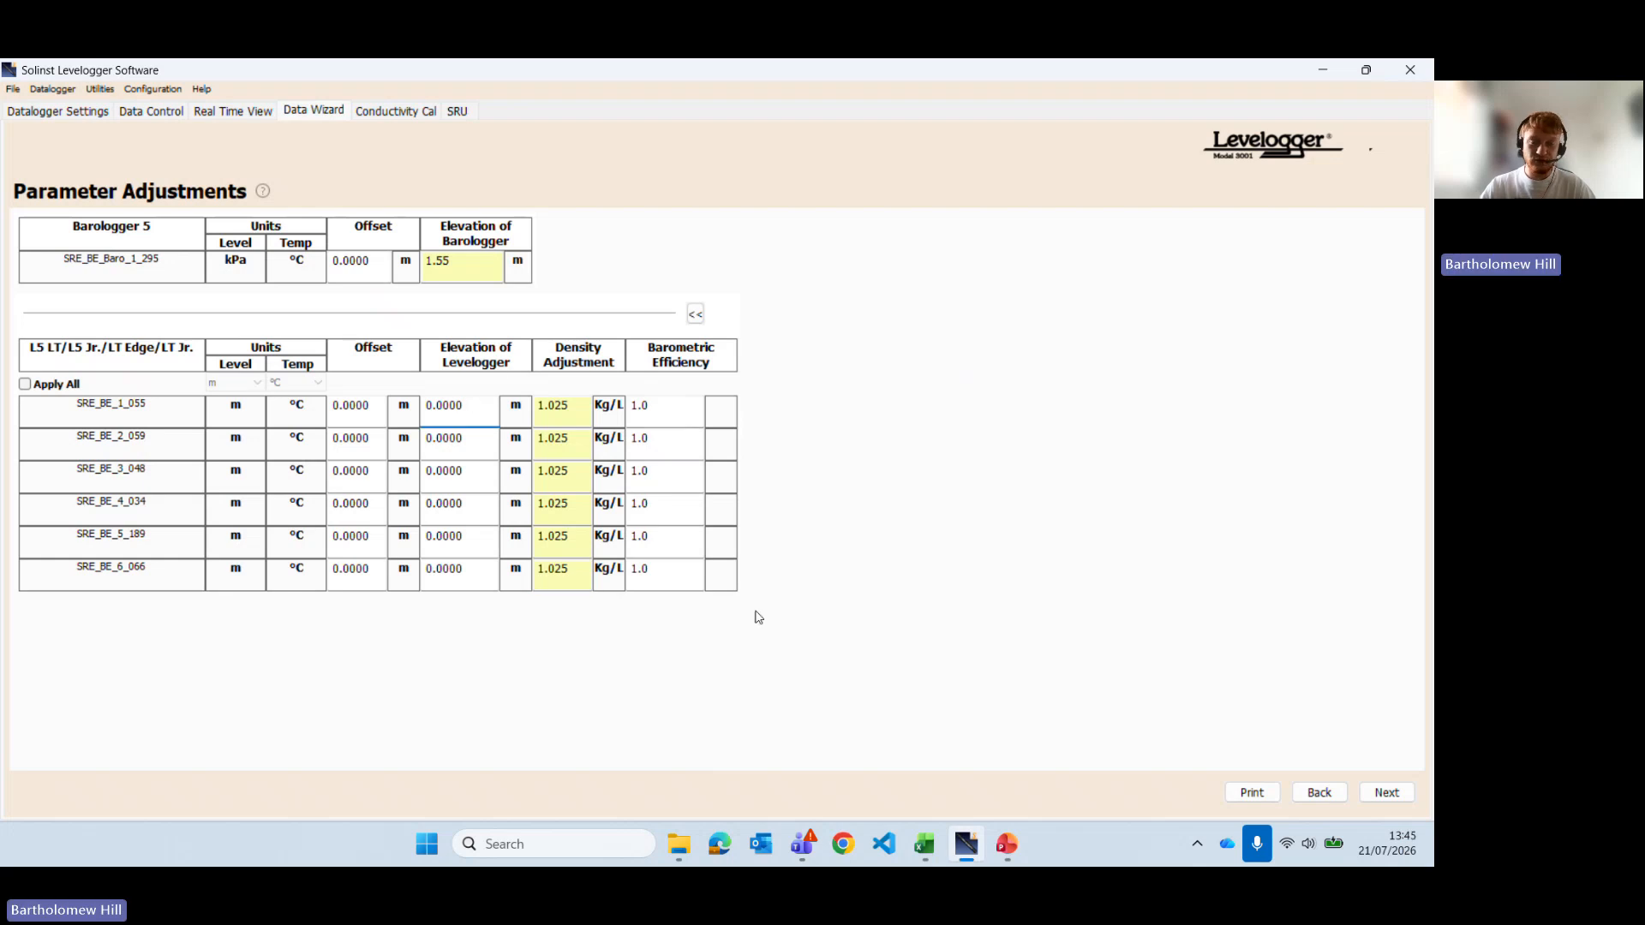
{"action": "left_click", "coordinate": [923, 844]}
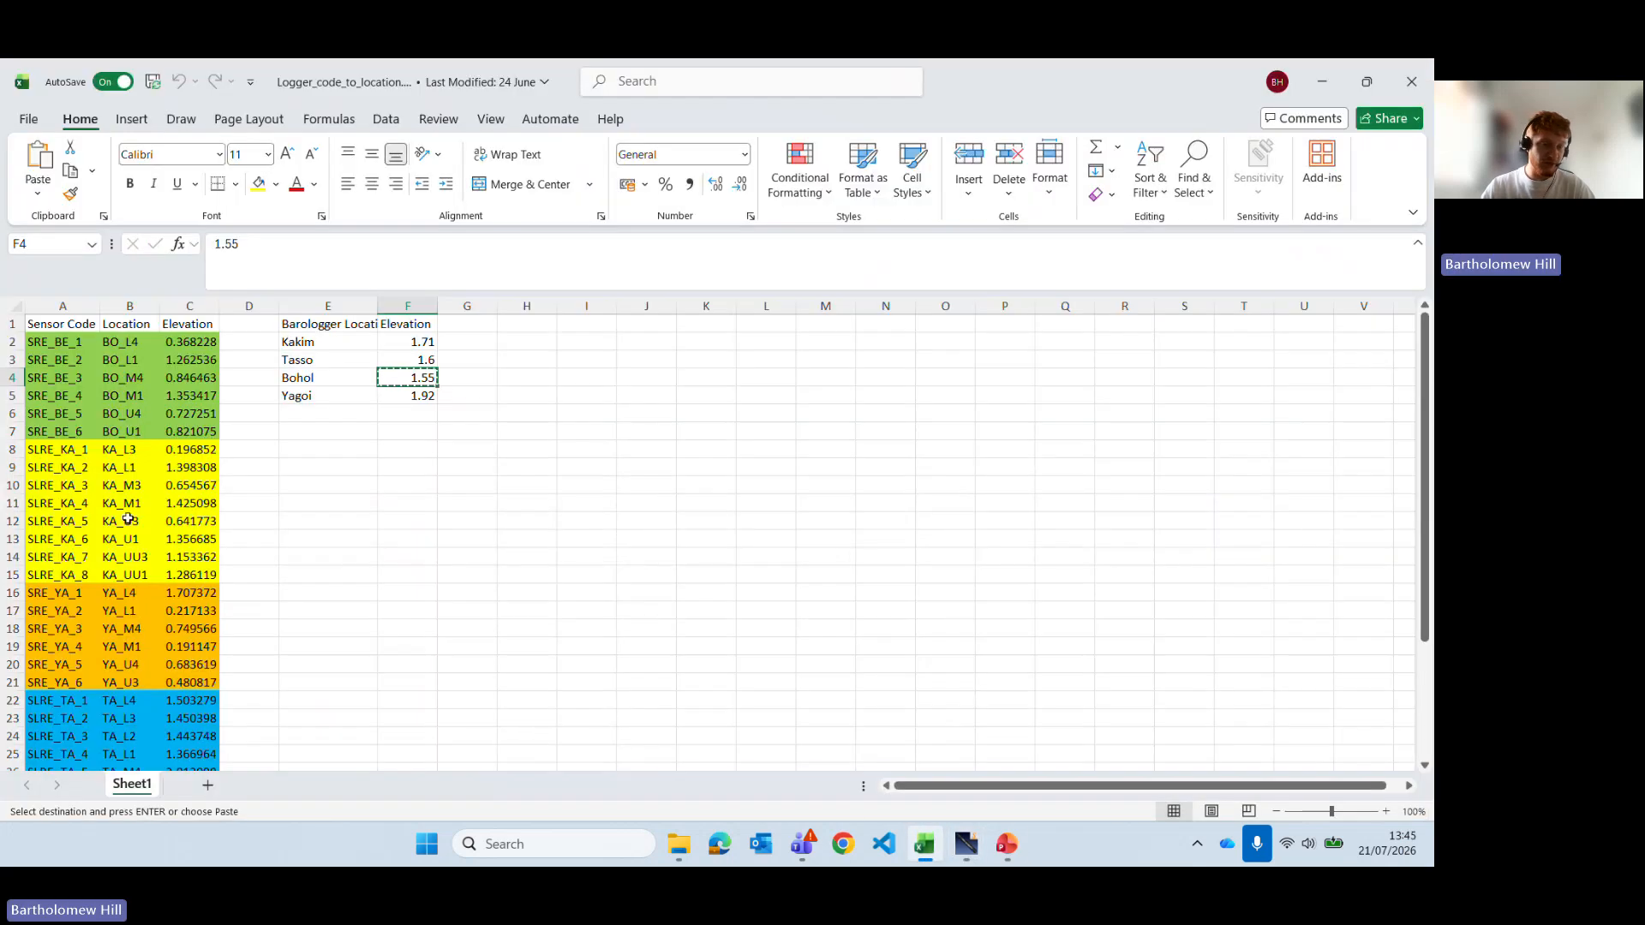
{"action": "left_click", "coordinate": [187, 377]}
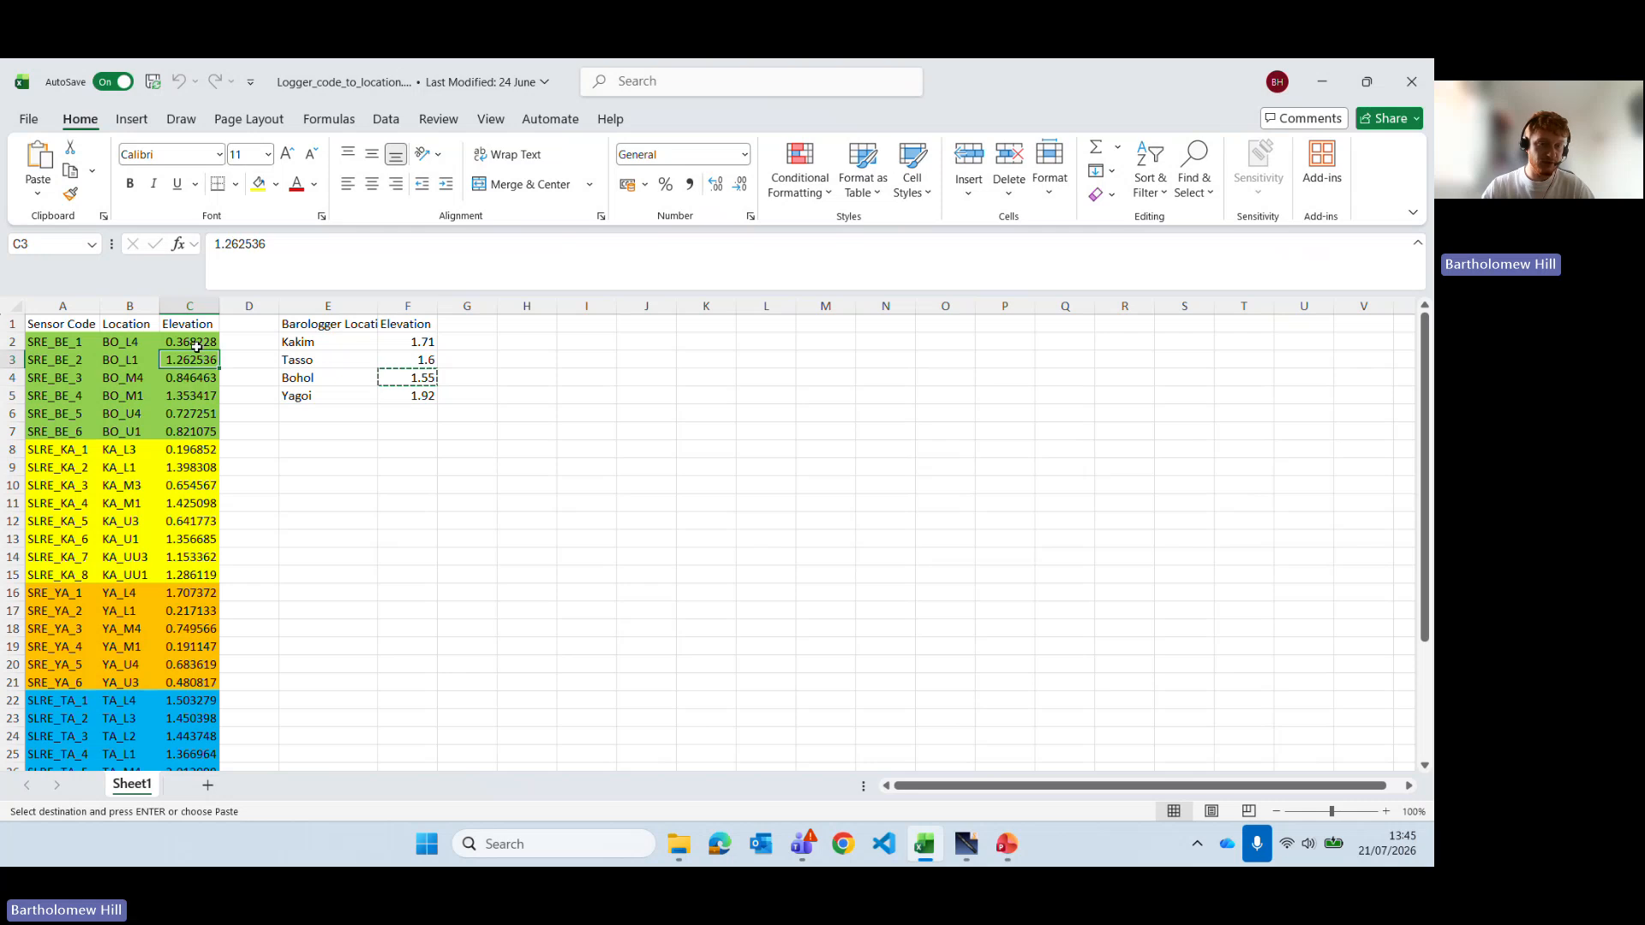
{"action": "left_click", "coordinate": [189, 342]}
{"action": "left_click", "coordinate": [61, 341]}
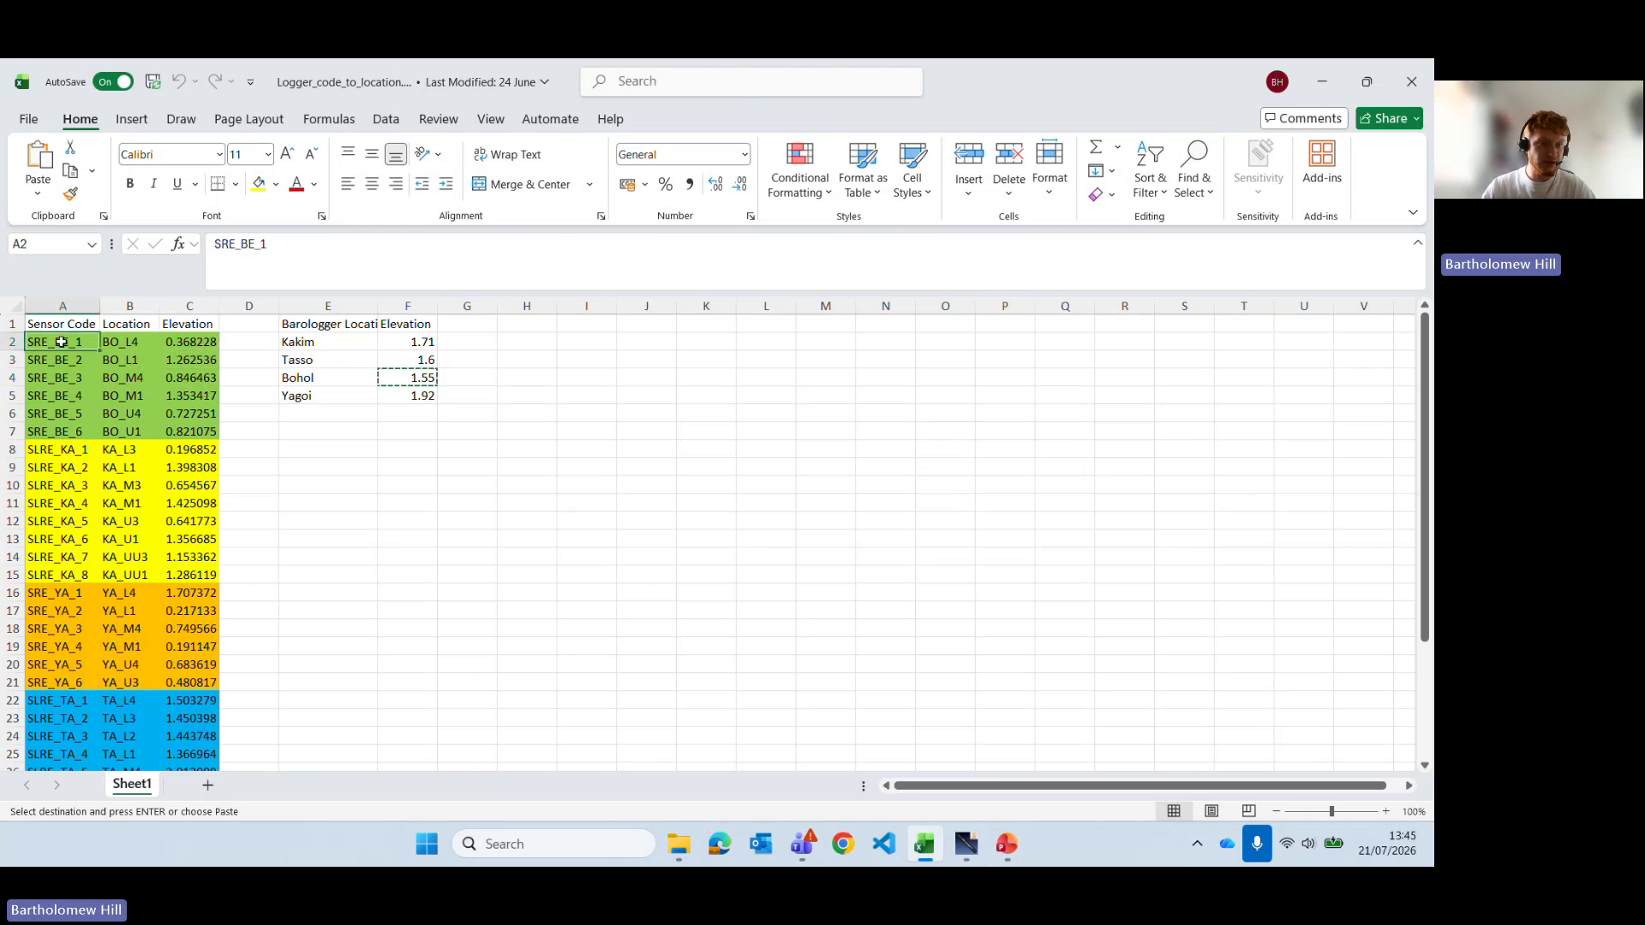
{"action": "left_click", "coordinate": [121, 340]}
{"action": "left_click", "coordinate": [189, 341]}
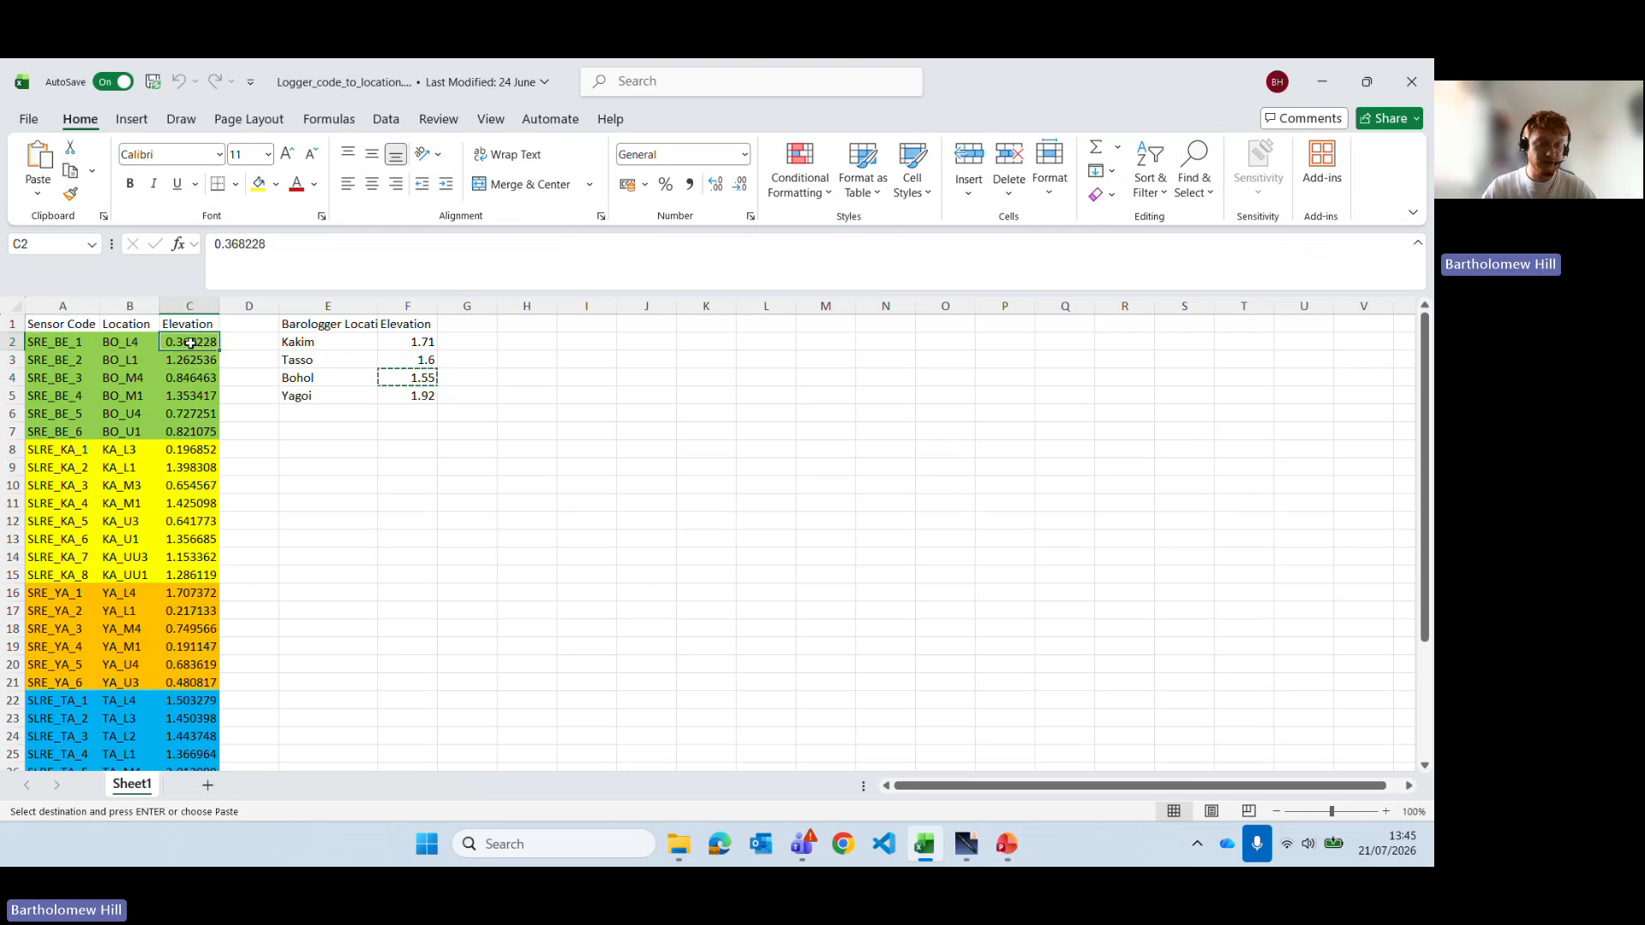
{"action": "key", "text": "ctrl+c"}
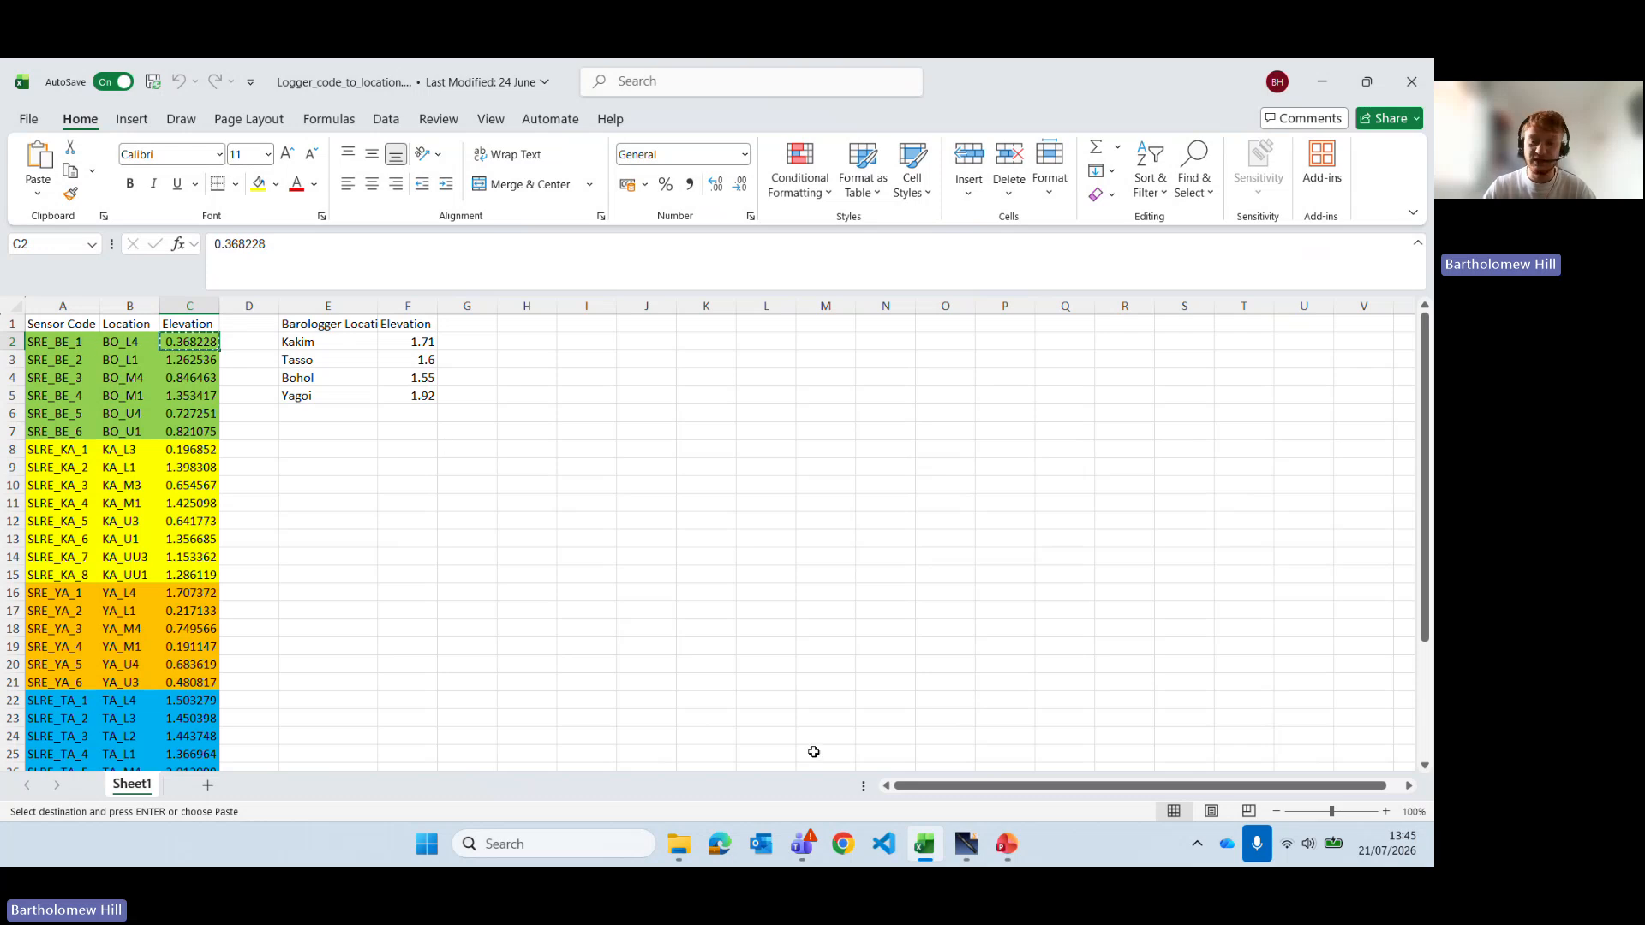
{"action": "left_click", "coordinate": [968, 847]}
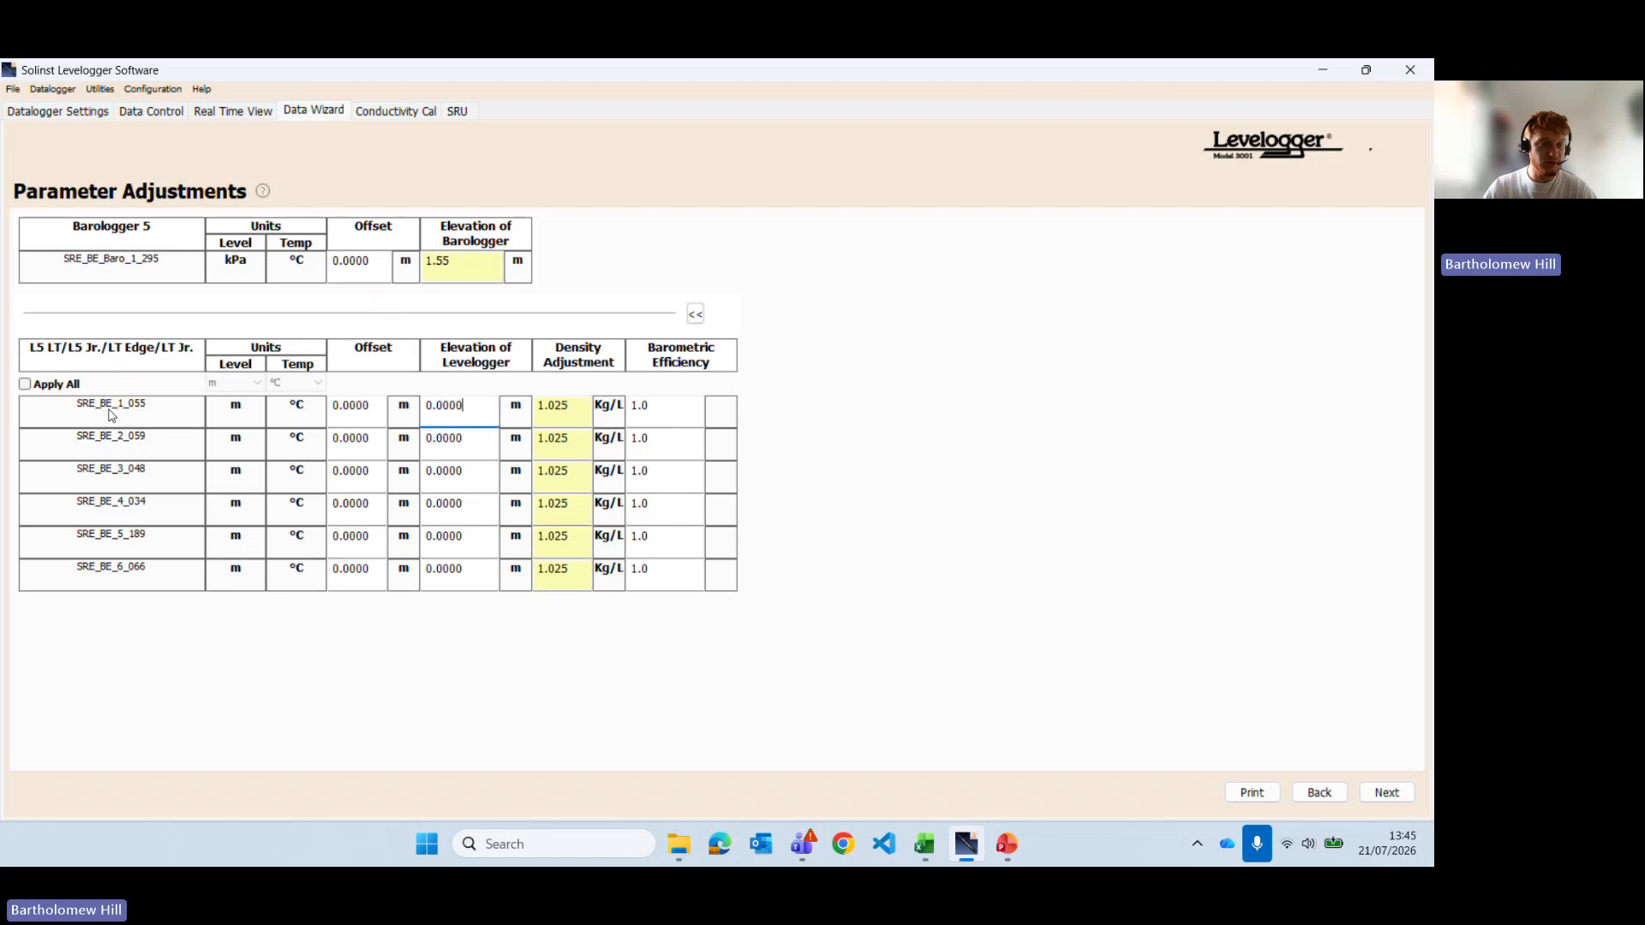
{"action": "double_click", "coordinate": [482, 412]}
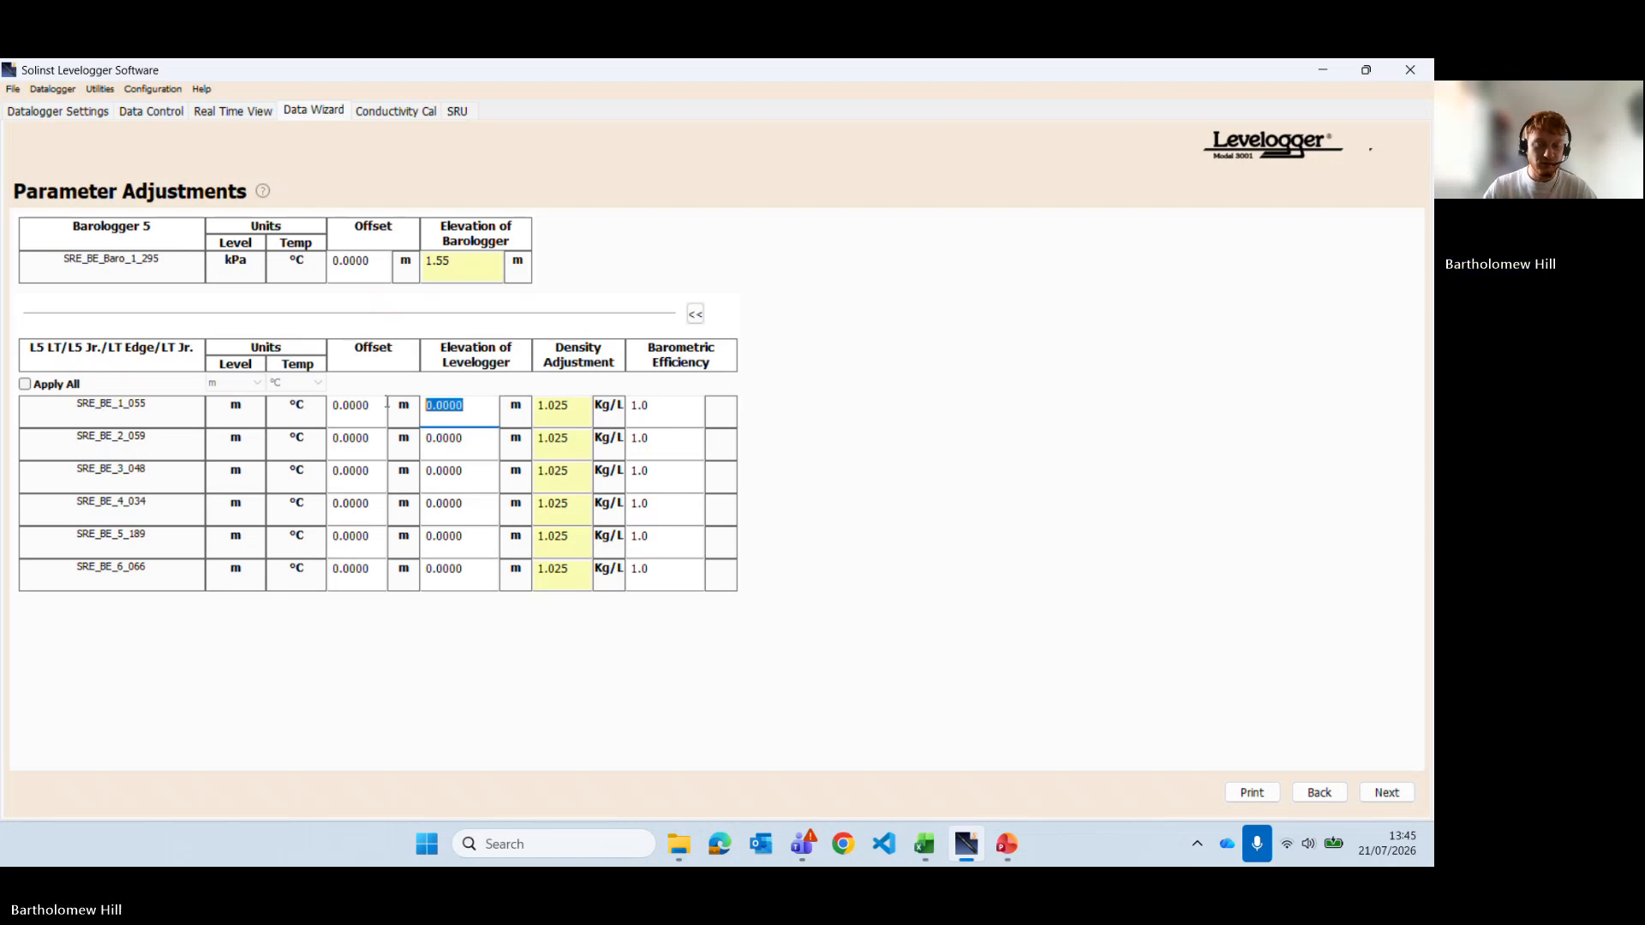
{"action": "key", "text": "ctrl+v"}
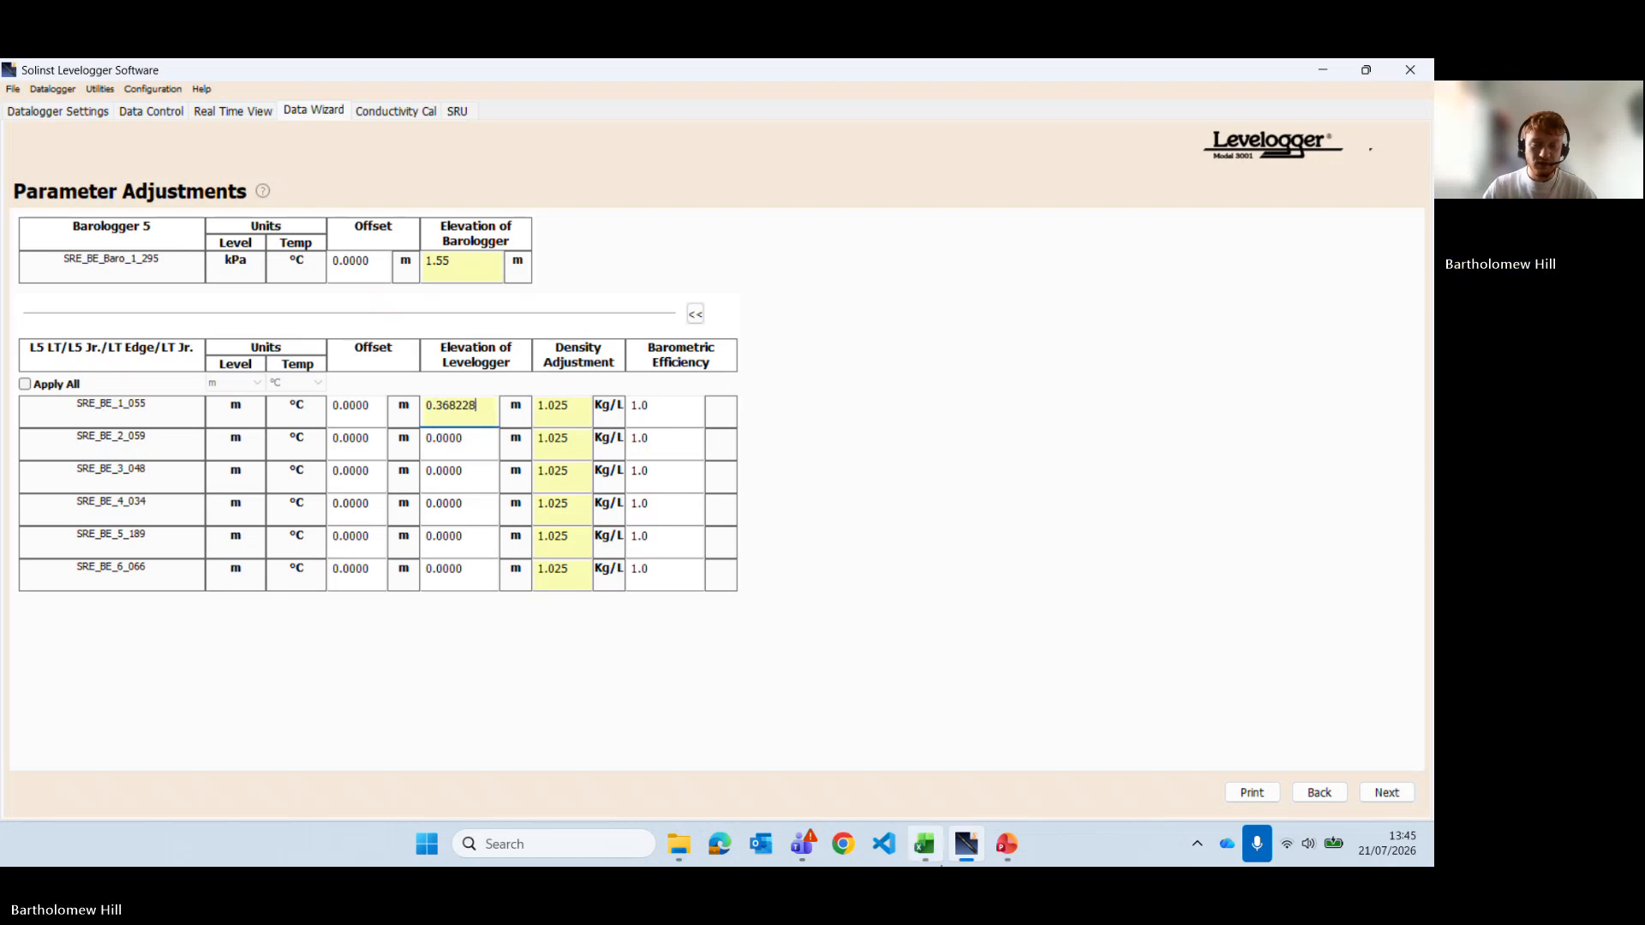
Step: Copy the SRE_BE_2 elevation from the Excel sheet into the Levelogger elevation of SRE_BE_2_059, 1.262536 m
{"action": "left_click", "coordinate": [924, 844]}
{"action": "left_click", "coordinate": [204, 360]}
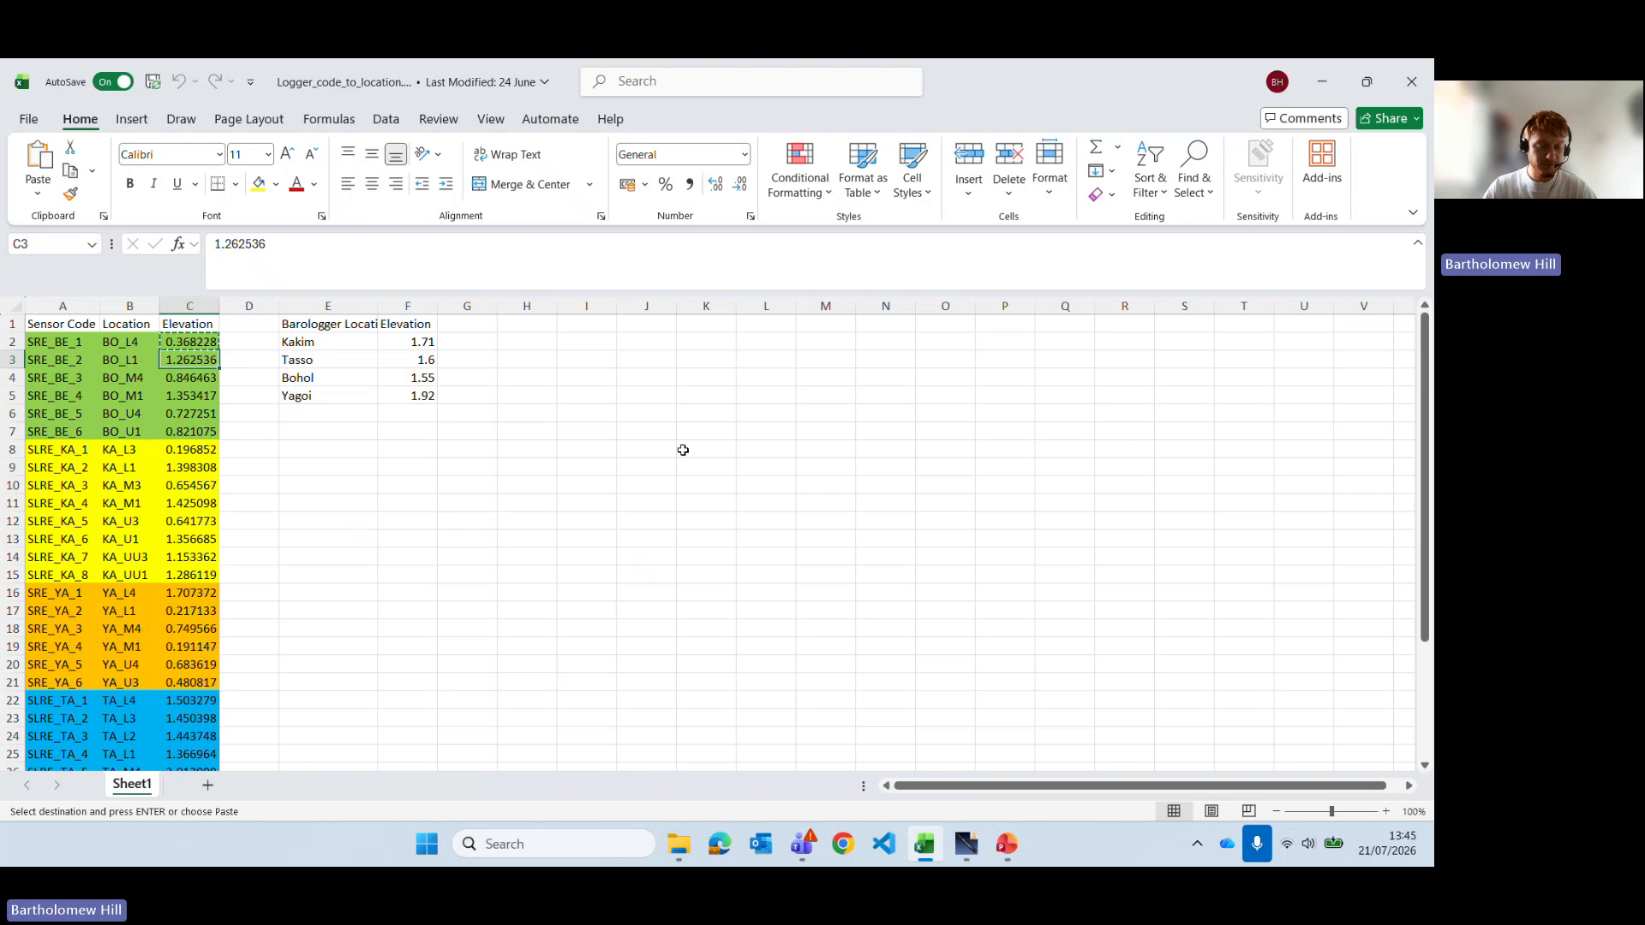
{"action": "key", "text": "ctrl+c"}
{"action": "left_click", "coordinate": [924, 844]}
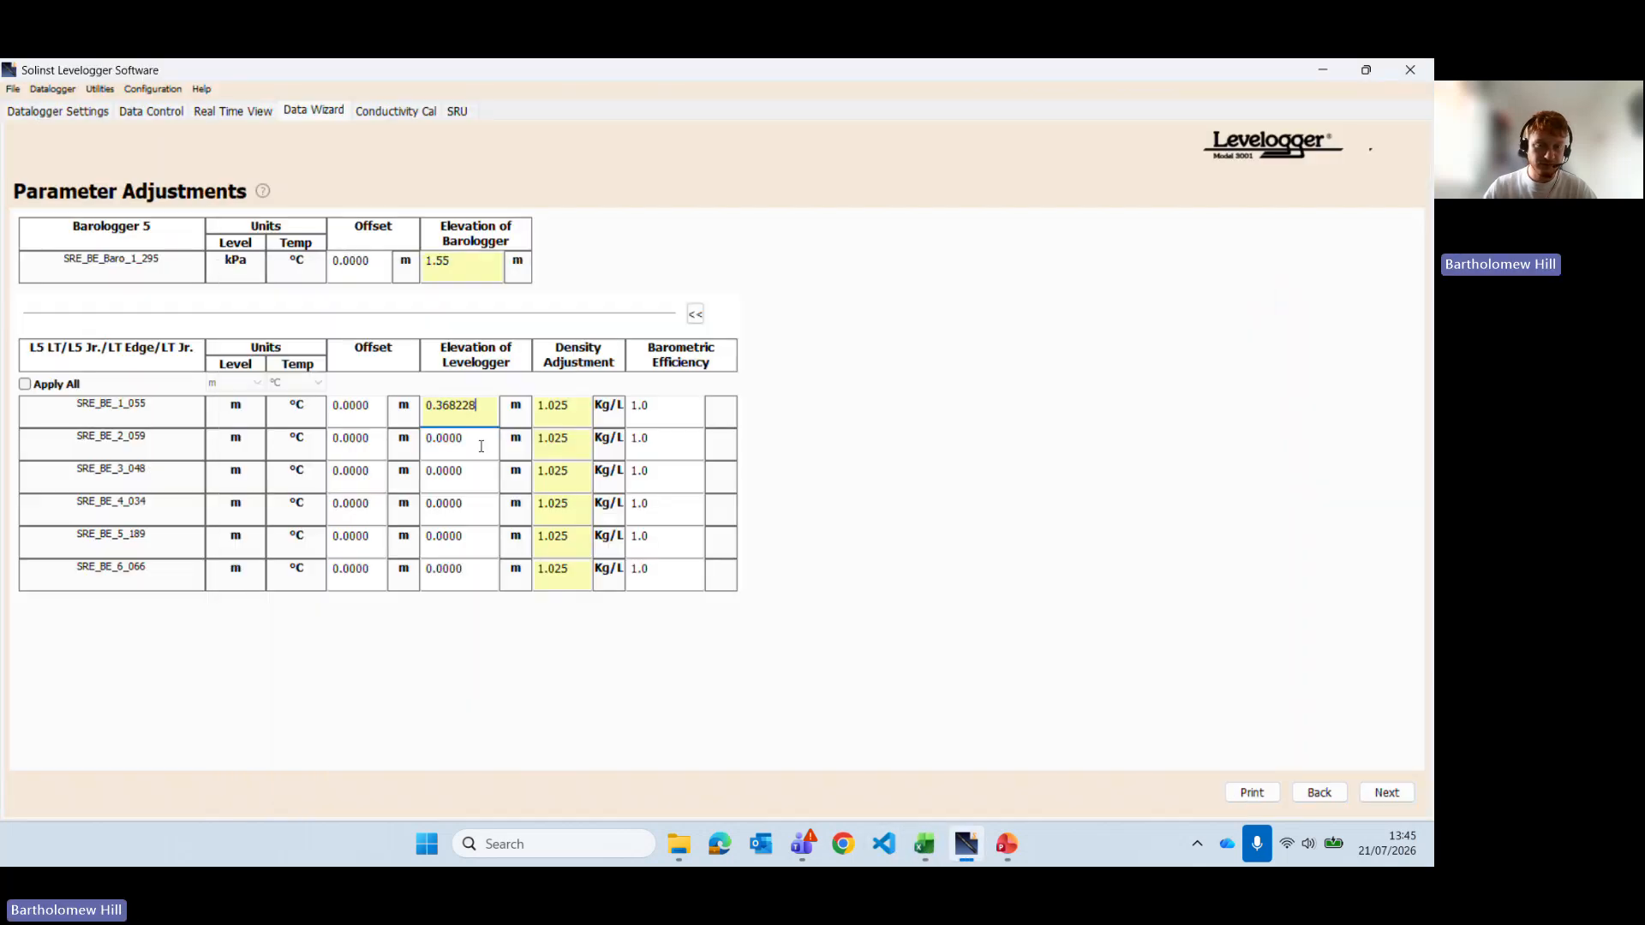
{"action": "double_click", "coordinate": [467, 439]}
{"action": "key", "text": "ctrl+v"}
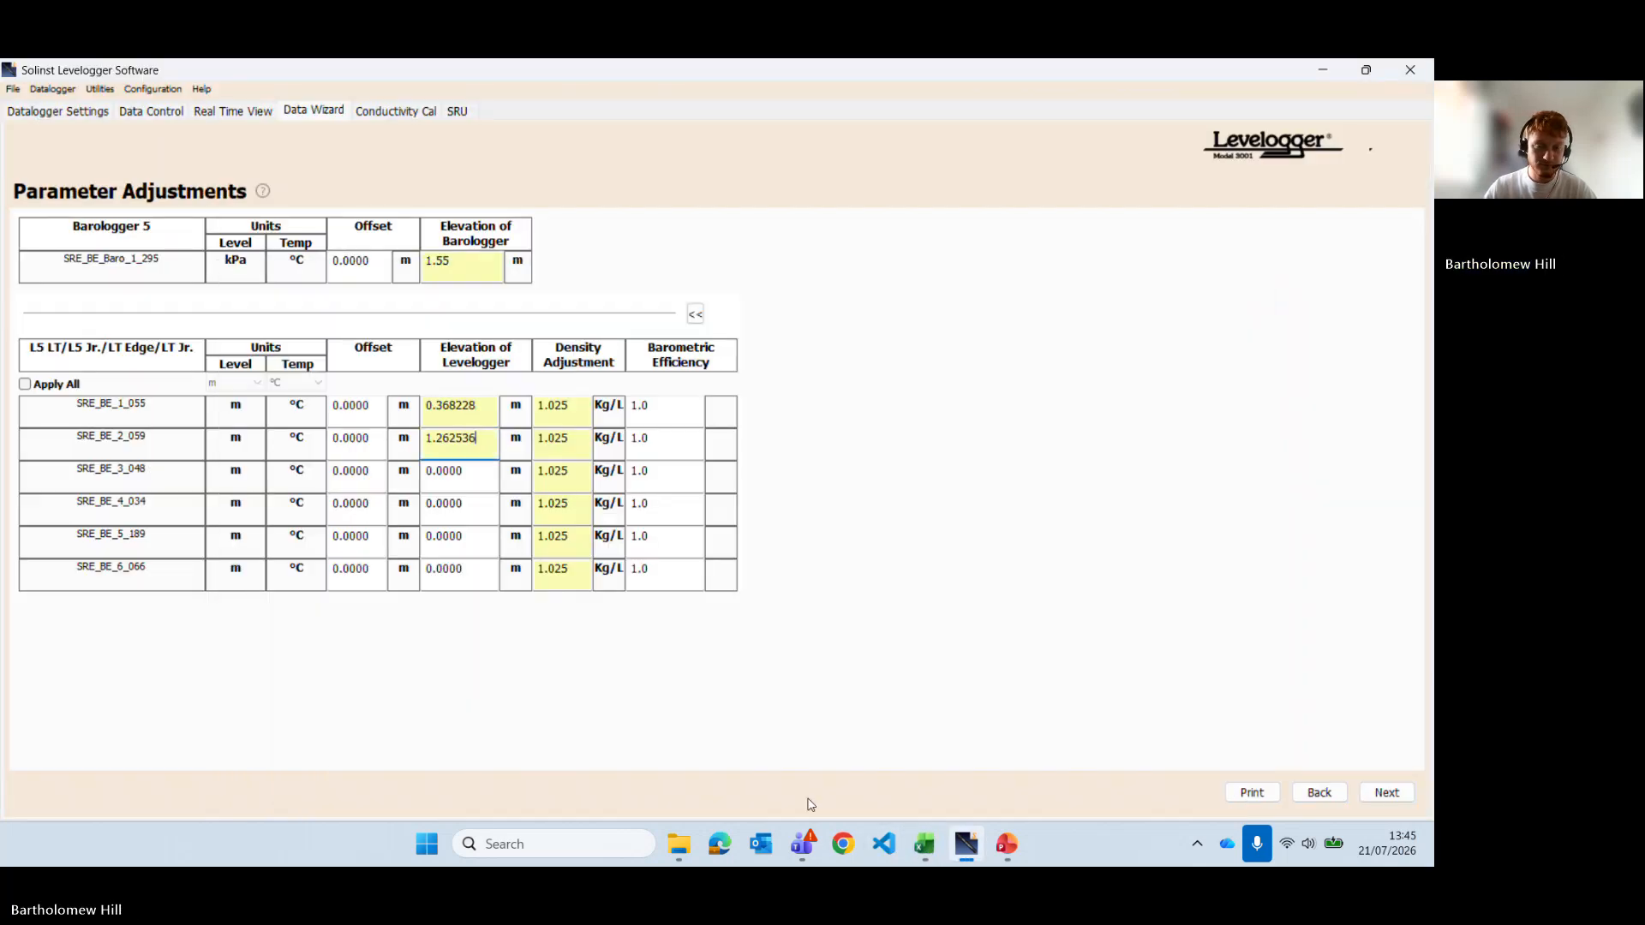
Step: Copy the SRE_BE_3 elevation from the Excel sheet into the Levelogger elevation of SRE_BE_3_048, 0.846463 m
{"action": "left_click", "coordinate": [924, 844]}
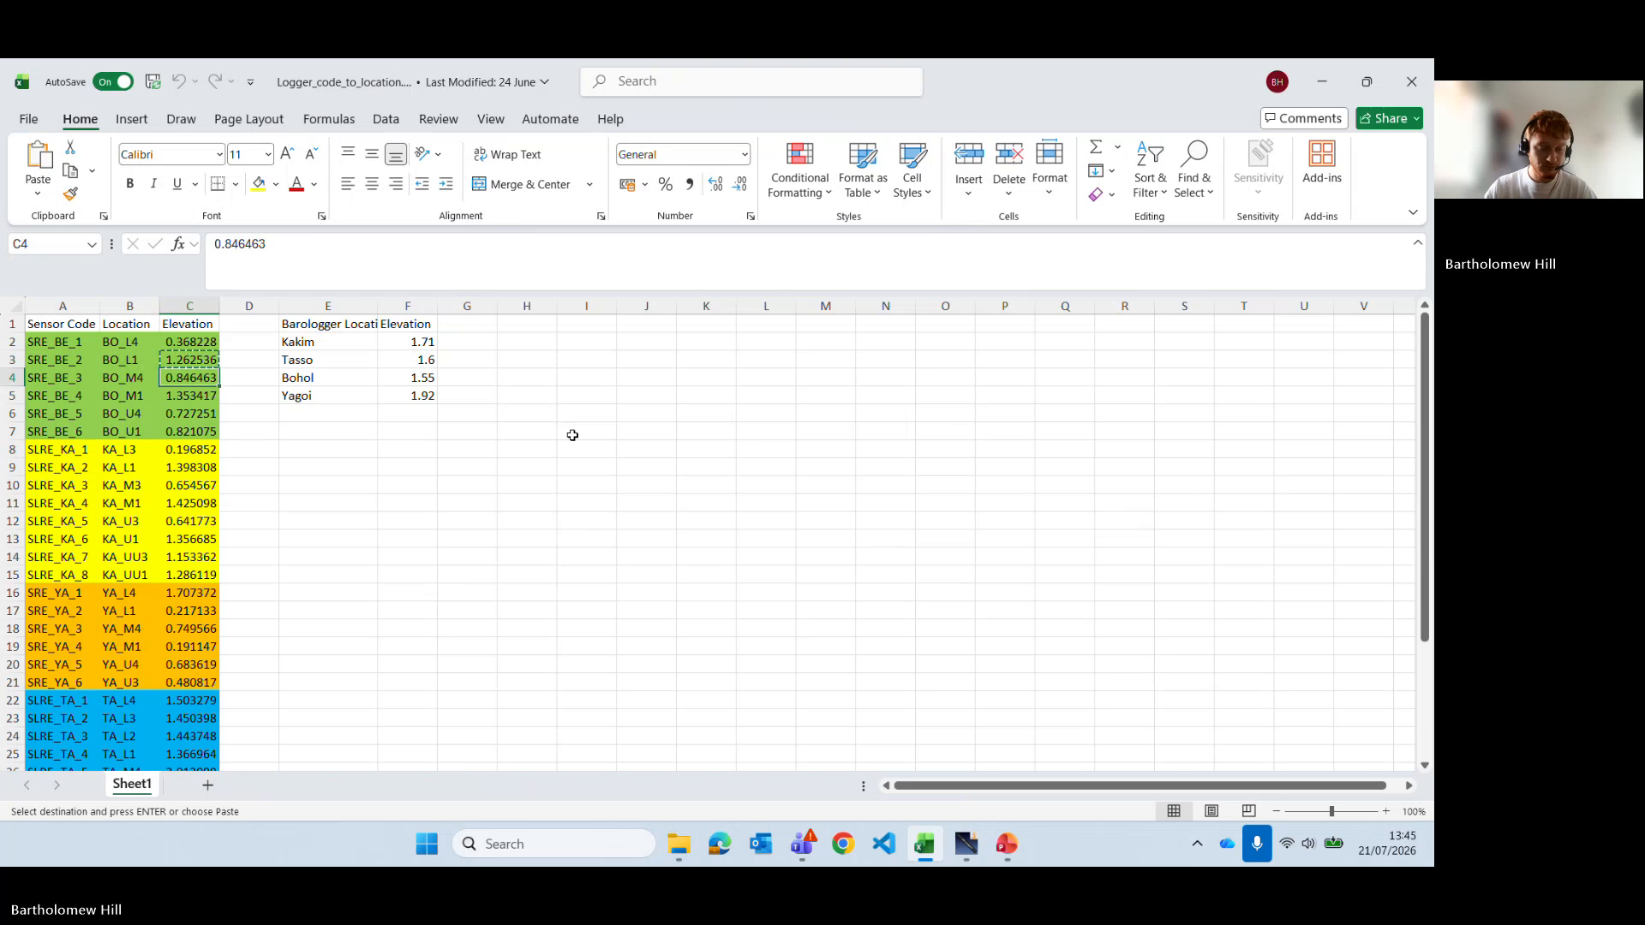
{"action": "left_click", "coordinate": [966, 844]}
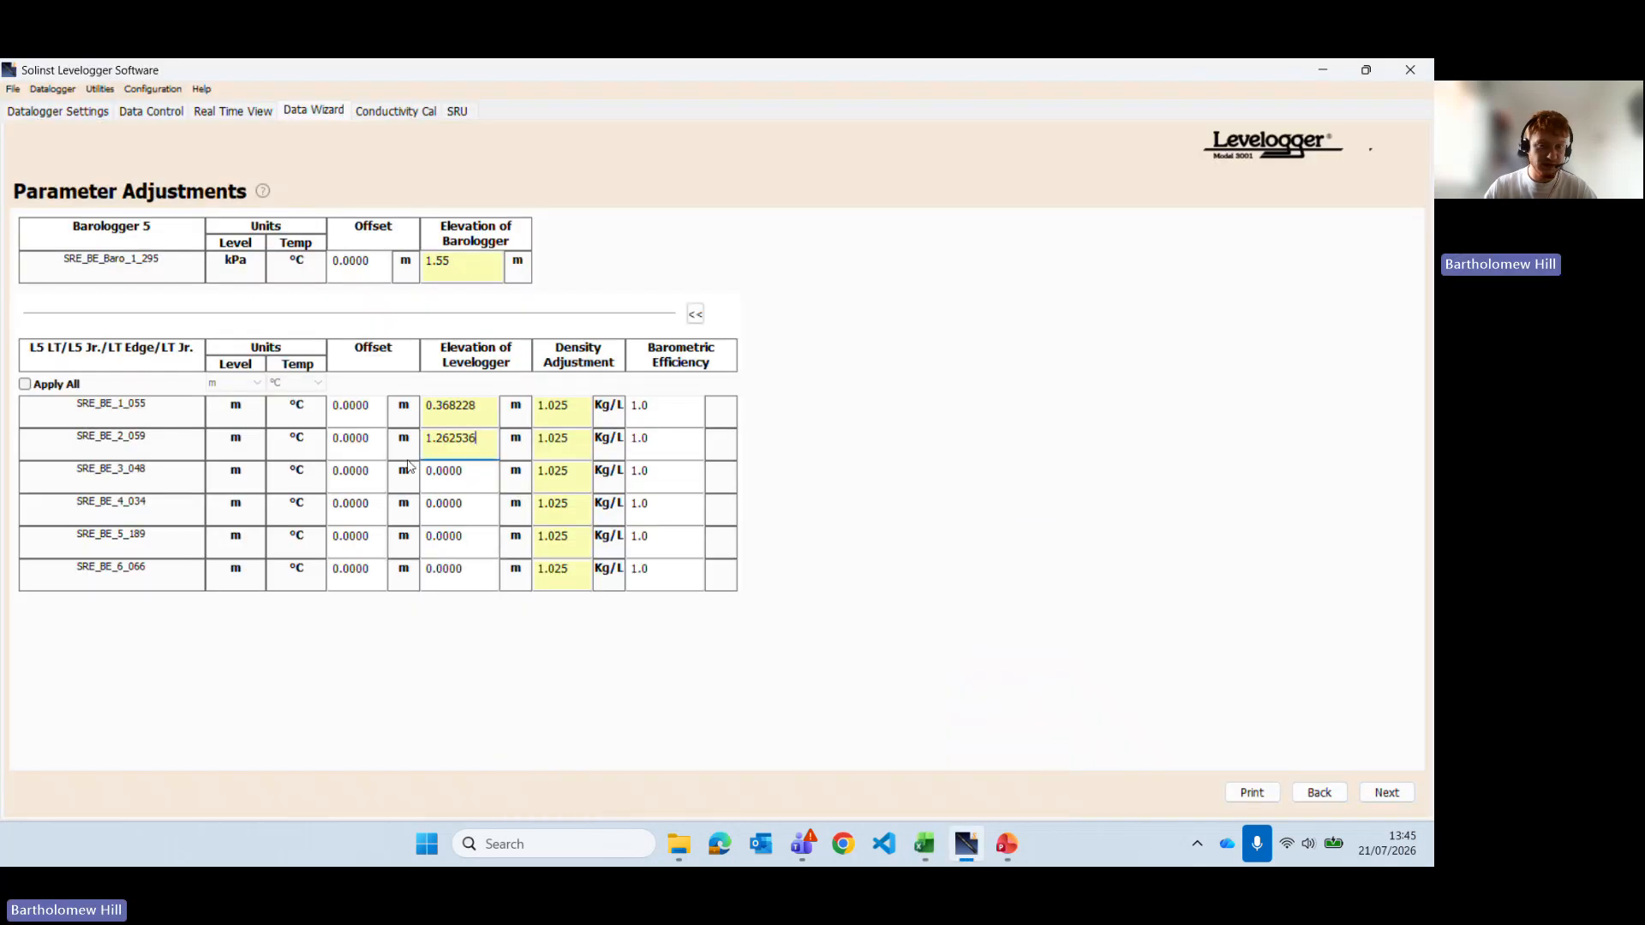
{"action": "double_click", "coordinate": [467, 471]}
{"action": "key", "text": "ctrl+v"}
Step: Copy the SRE_BE_4 elevation from the Excel sheet into the Levelogger elevation of SRE_BE_4_034, 1.353417 m
{"action": "left_click", "coordinate": [916, 838]}
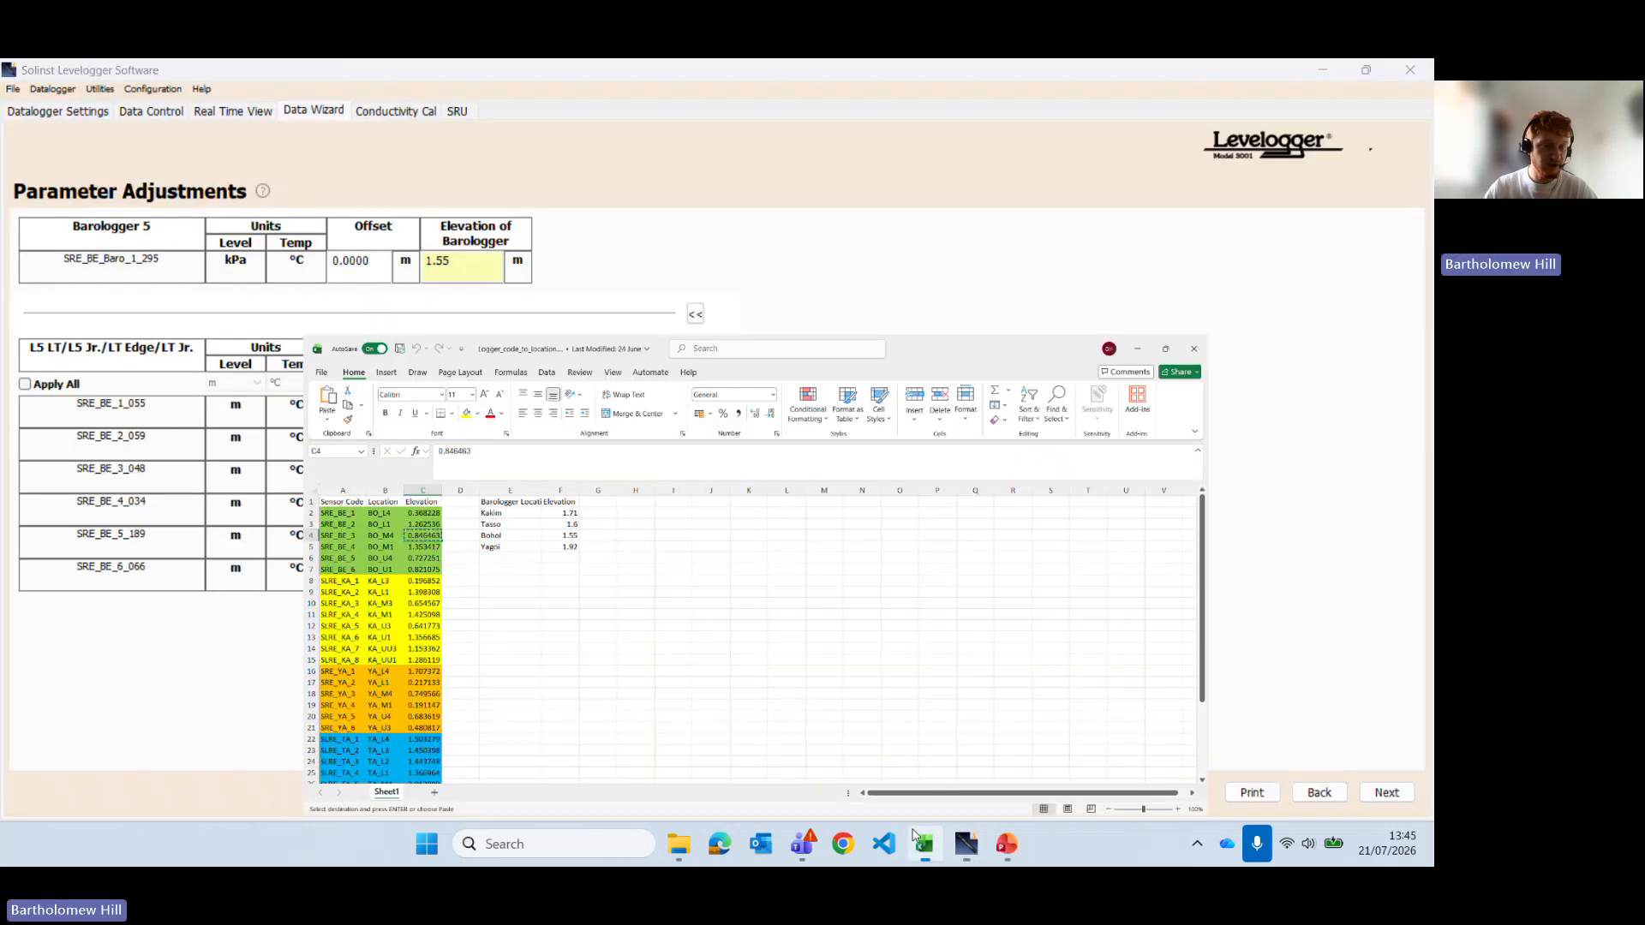
{"action": "key", "text": "Down"}
{"action": "key", "text": "ctrl+c"}
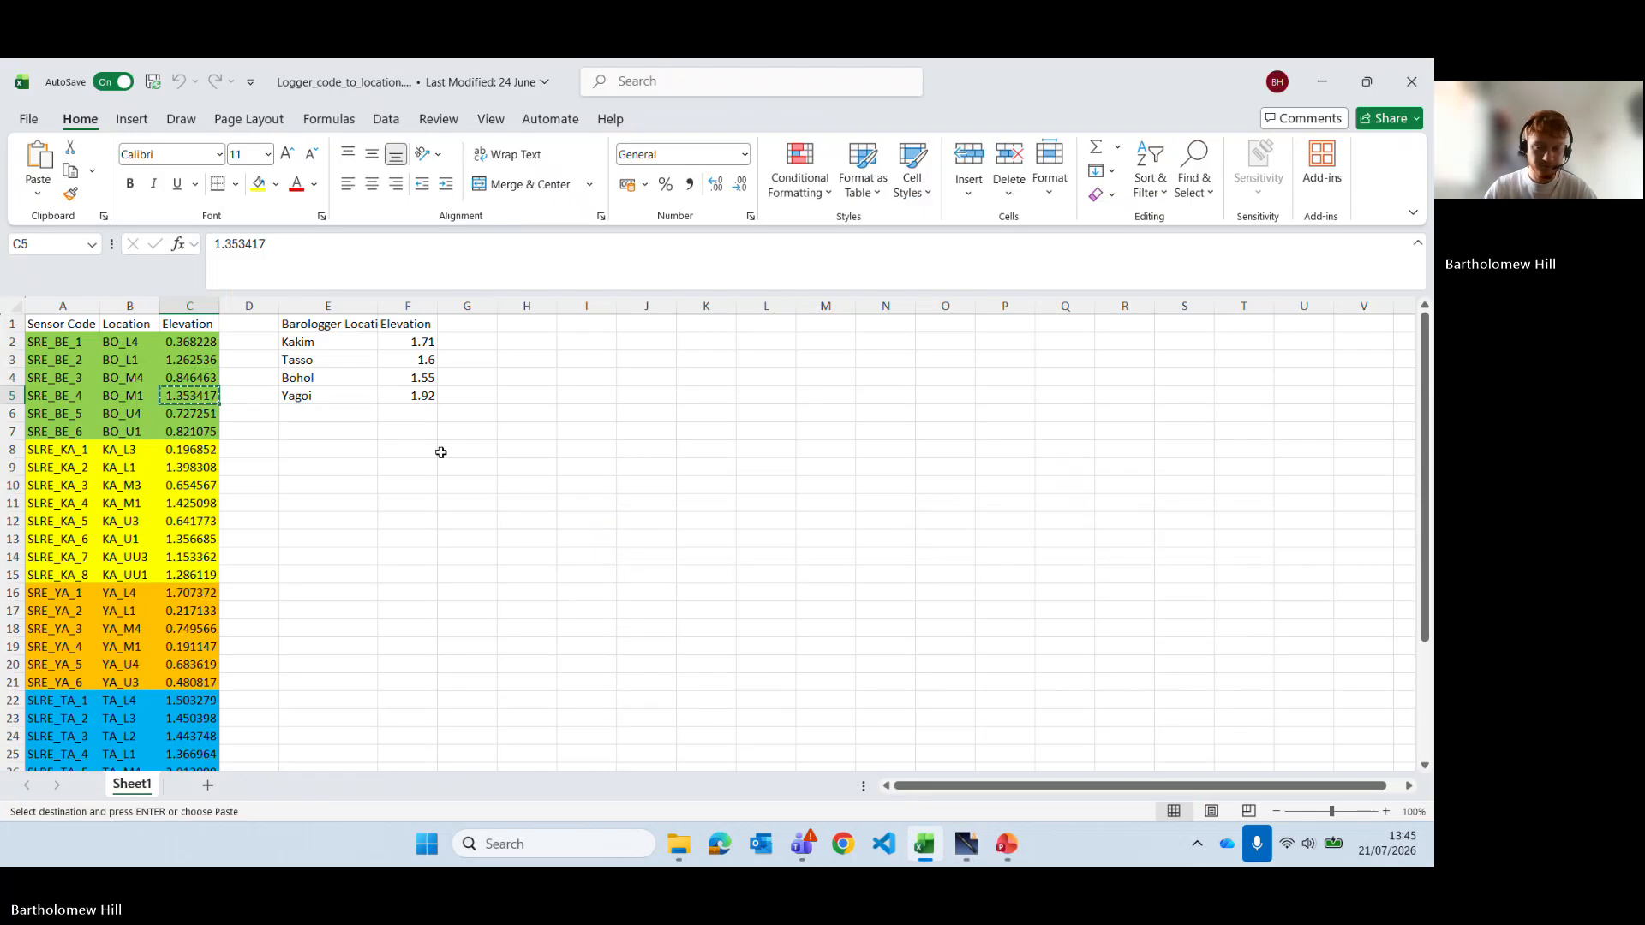
{"action": "left_click", "coordinate": [925, 847]}
{"action": "double_click", "coordinate": [422, 503]}
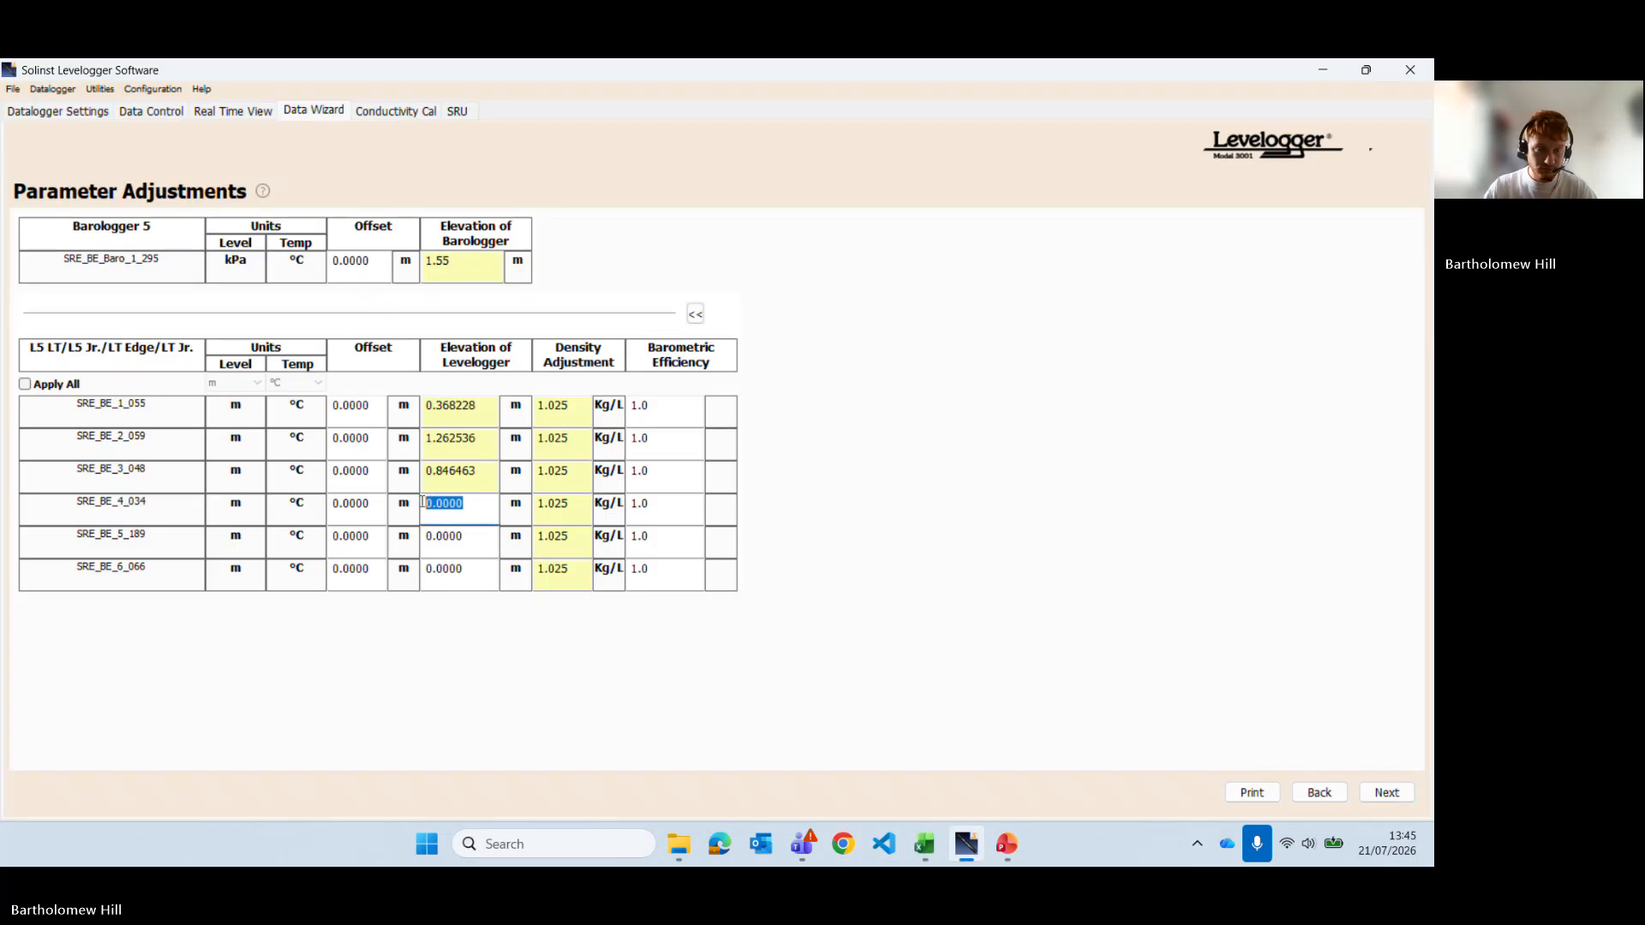
{"action": "key", "text": "ctrl+v"}
Step: Copy the SRE_BE_5 elevation from the Excel sheet into the Levelogger elevation of SRE_BE_5_189, 0.727251 m
{"action": "left_click", "coordinate": [924, 845]}
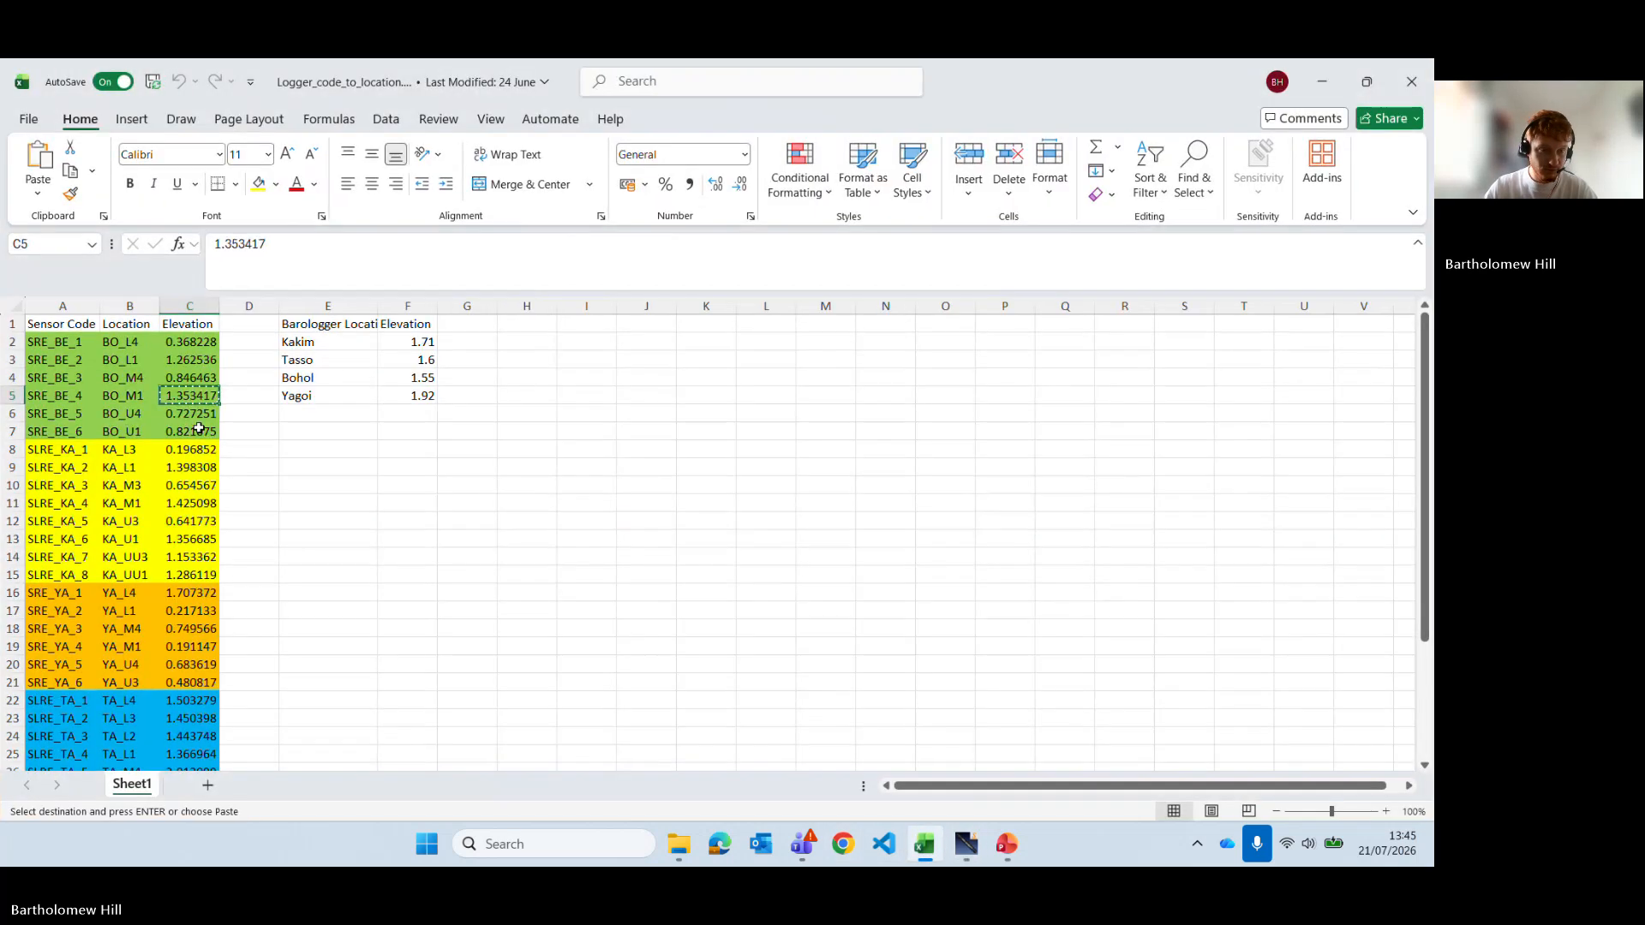
{"action": "key", "text": "Down"}
{"action": "key", "text": "ctrl+c"}
{"action": "left_click", "coordinate": [924, 845]}
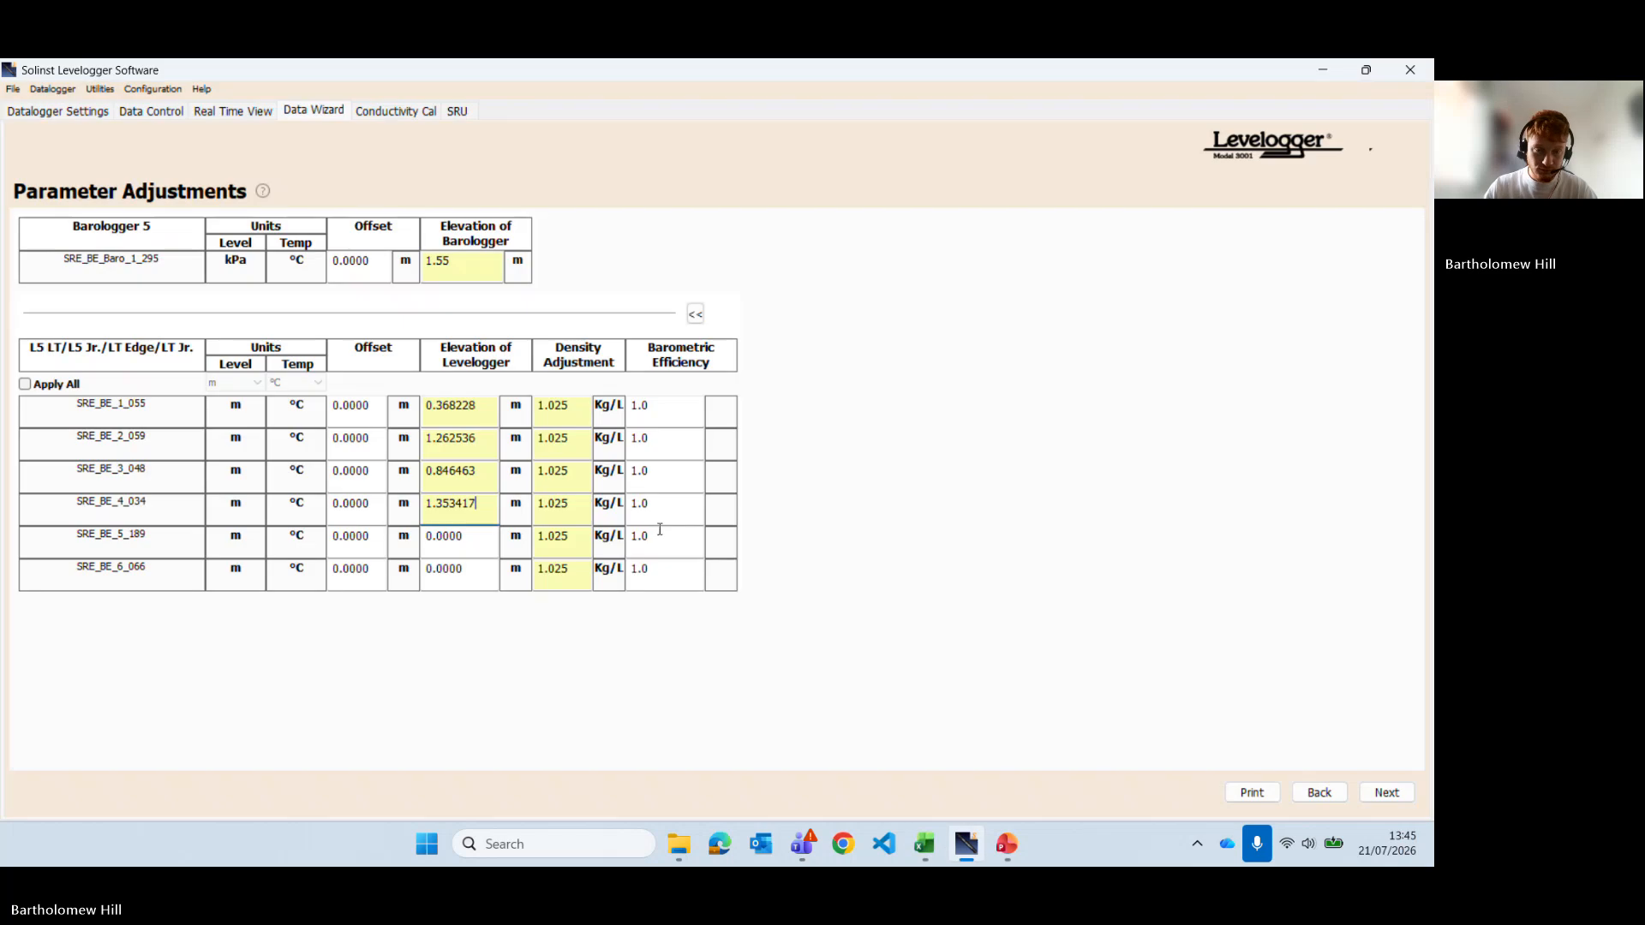
{"action": "double_click", "coordinate": [486, 542]}
{"action": "key", "text": "ctrl+v"}
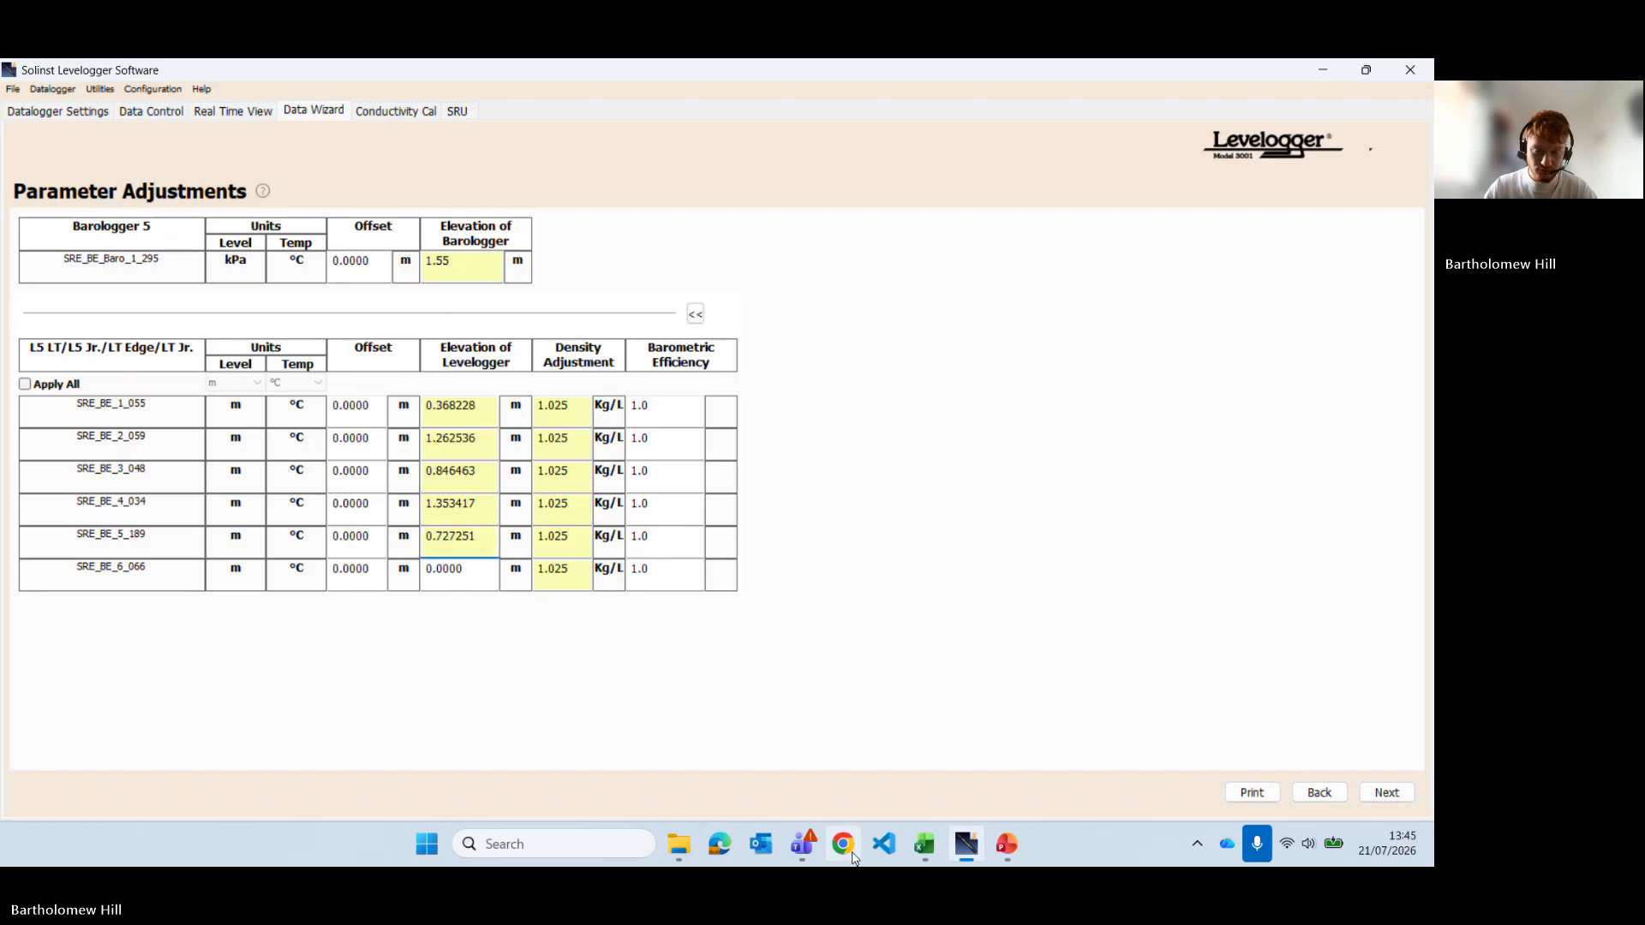
Step: Copy the SRE_BE_6 elevation from the Excel sheet into the Levelogger elevation of SRE_BE_6_066, 0.821075 m
{"action": "left_click", "coordinate": [917, 846]}
{"action": "key", "text": "Down"}
{"action": "key", "text": "ctrl+c"}
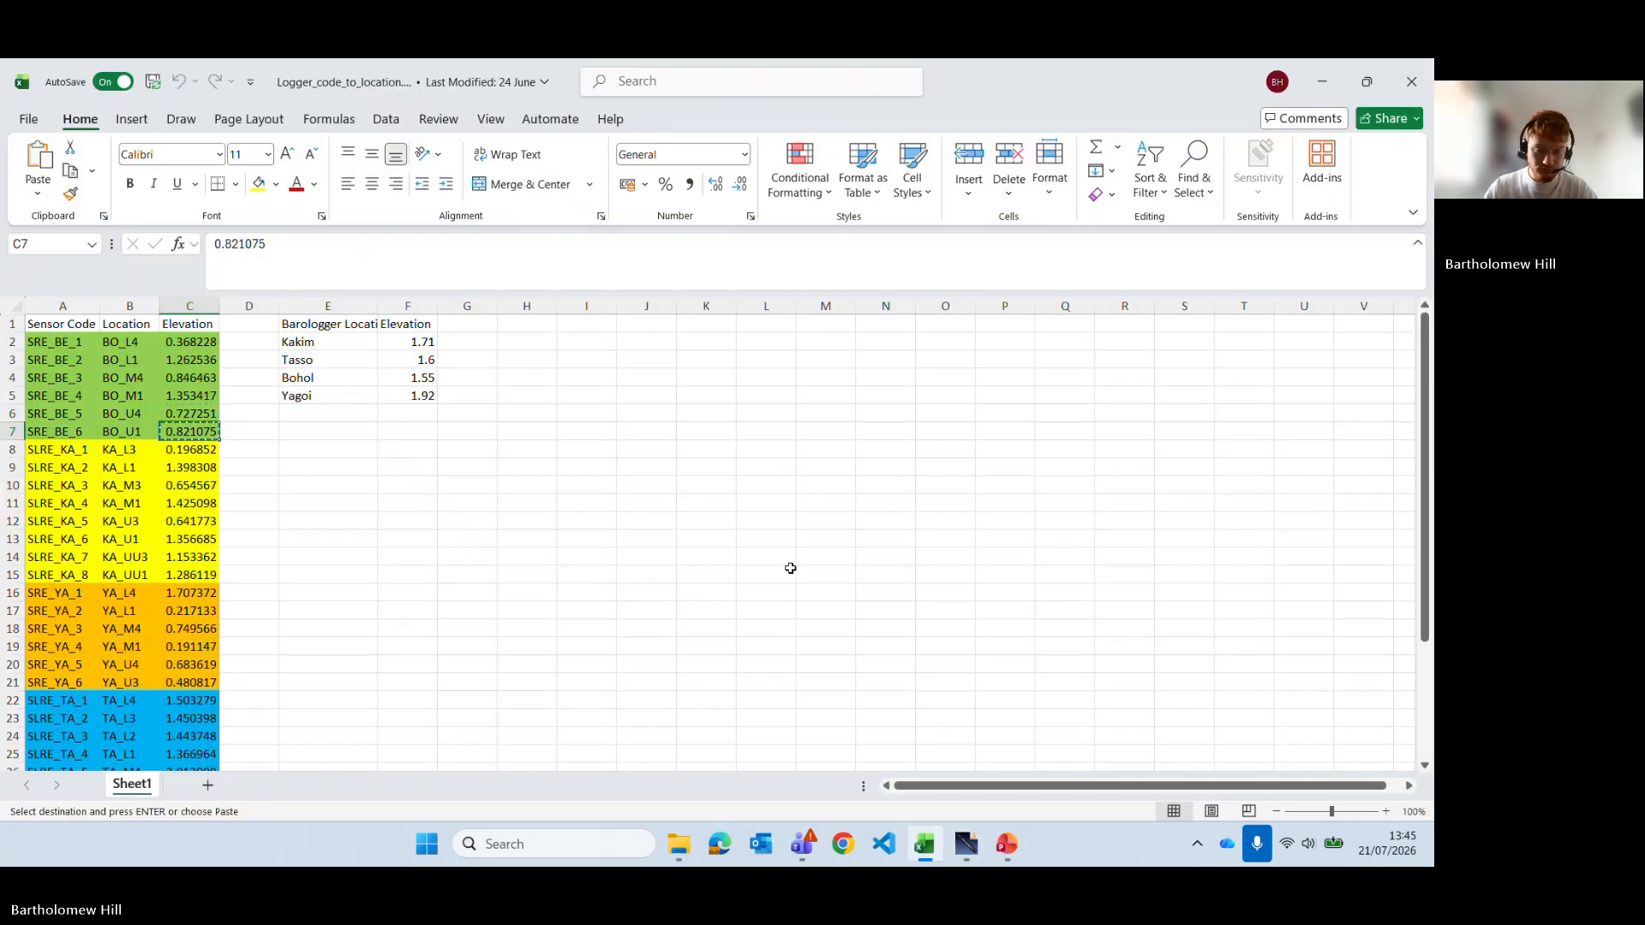
{"action": "left_click", "coordinate": [918, 848]}
{"action": "double_click", "coordinate": [437, 572]}
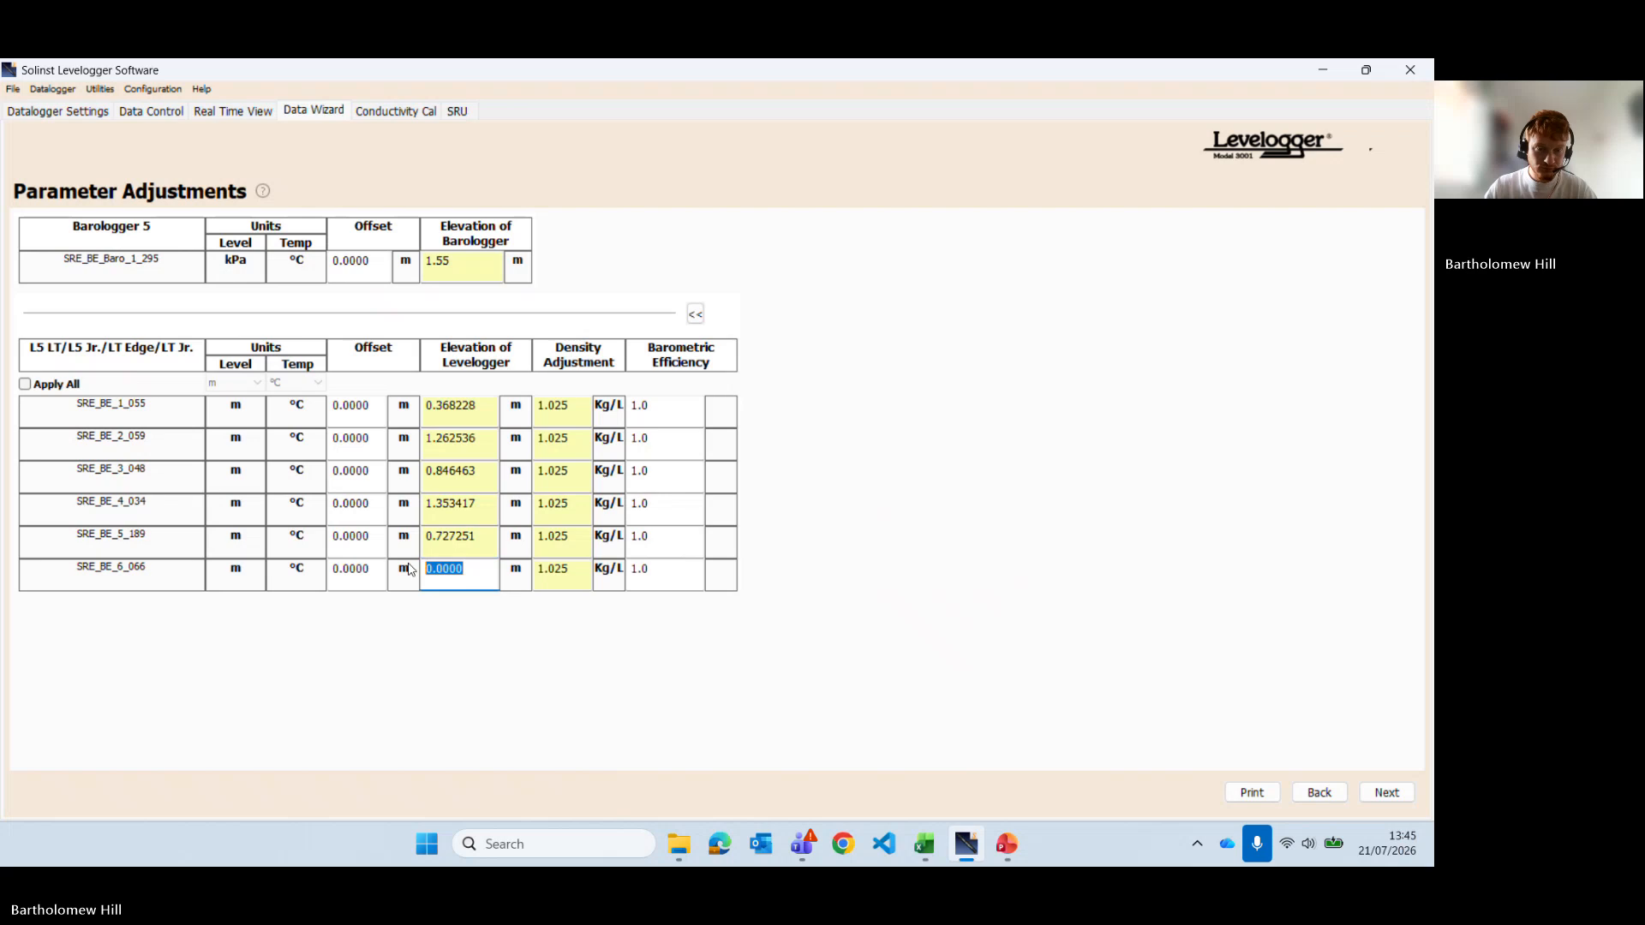
{"action": "key", "text": "ctrl+v"}
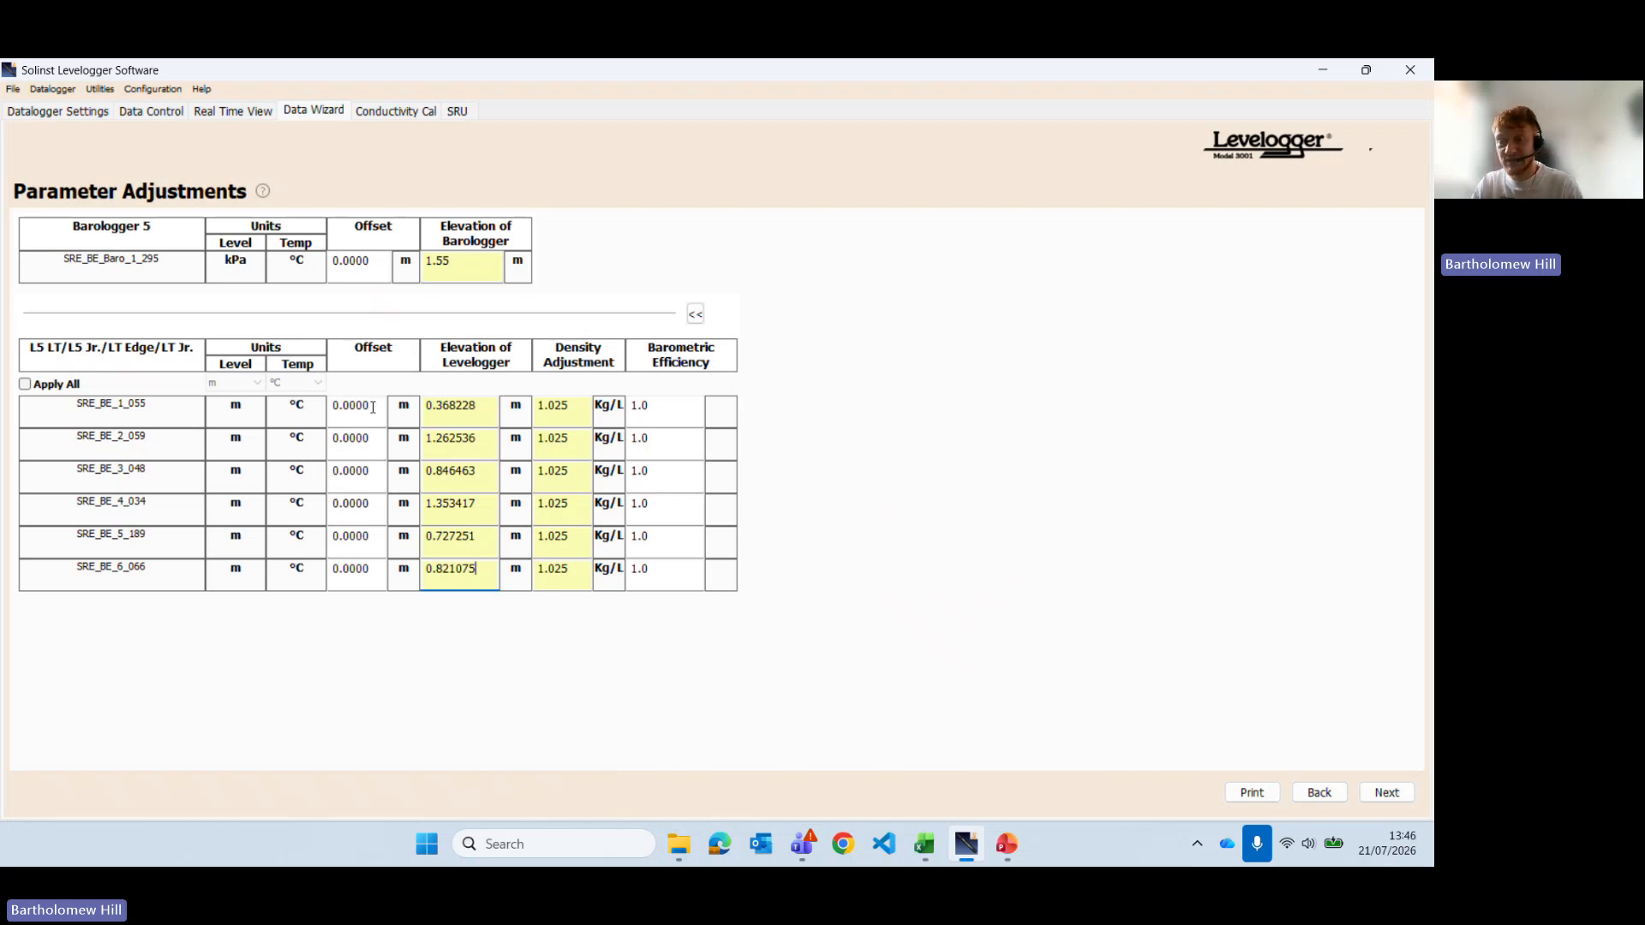
{"action": "left_click", "coordinate": [372, 407]}
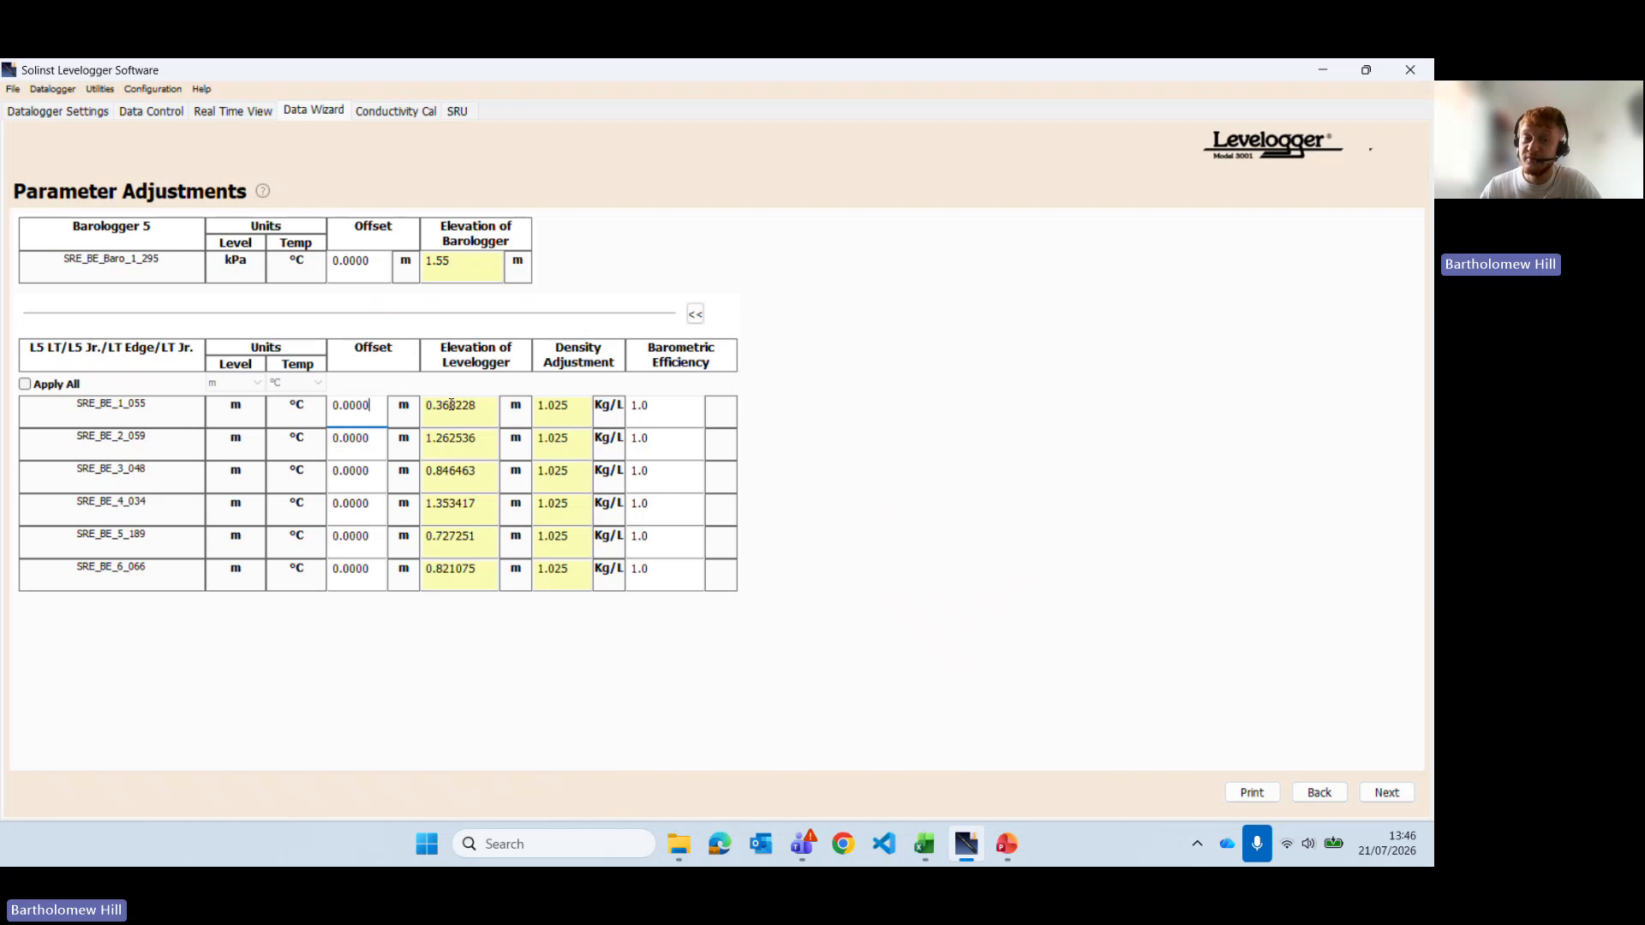
{"action": "left_click", "coordinate": [485, 408]}
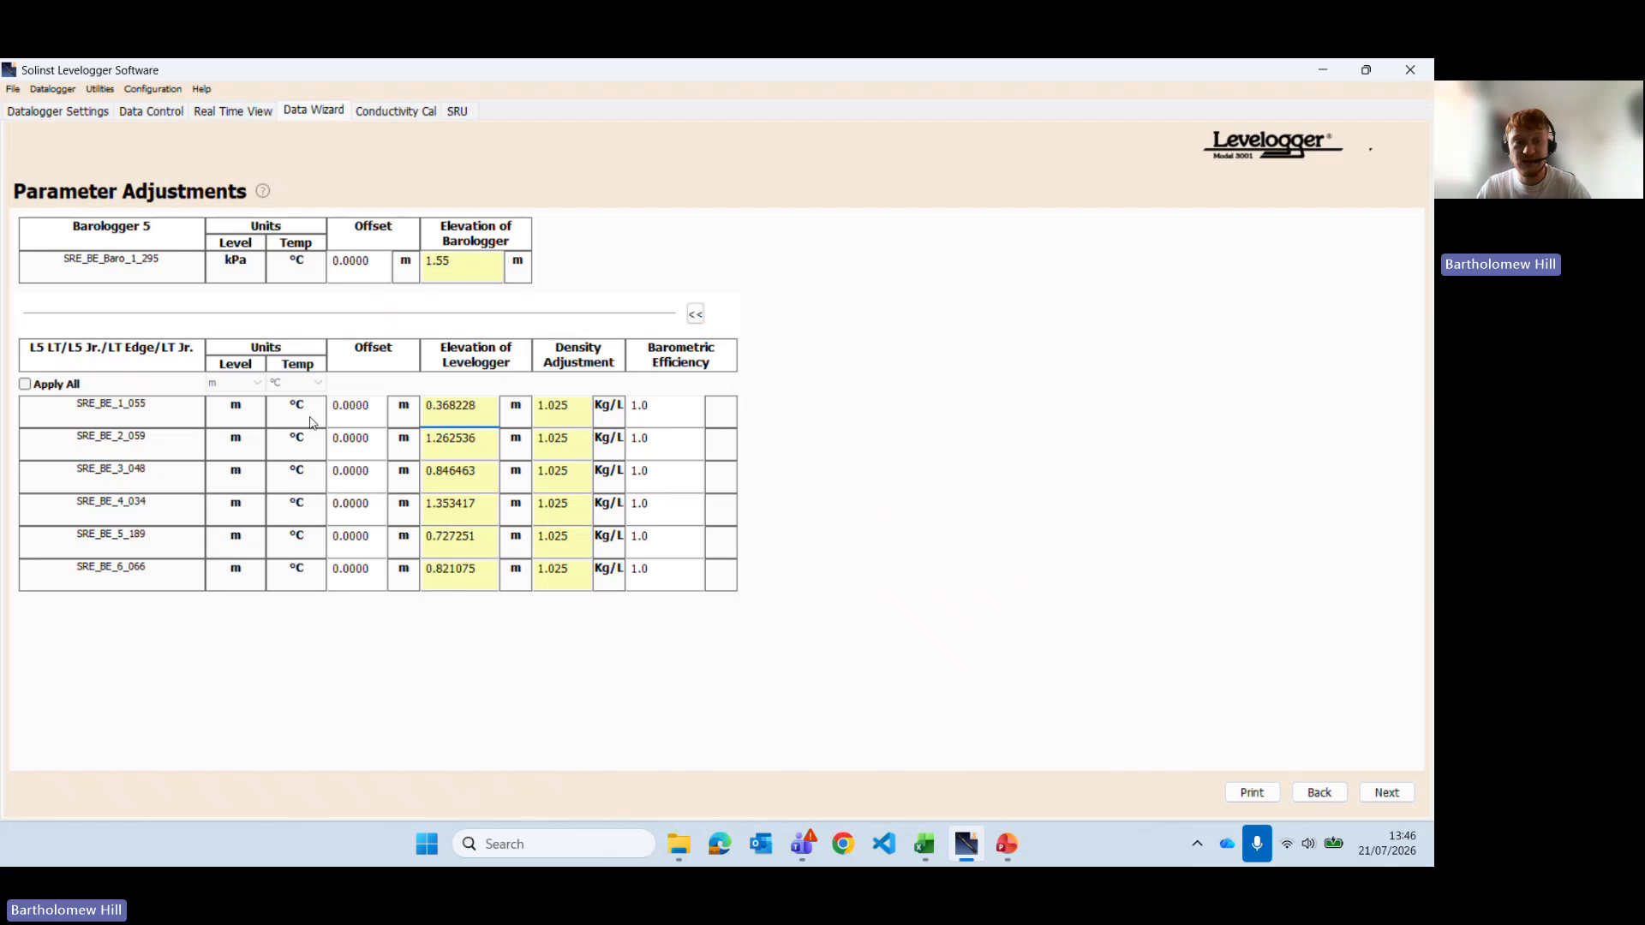
{"action": "left_click_drag", "start_coordinate": [377, 411], "coordinate": [309, 409]}
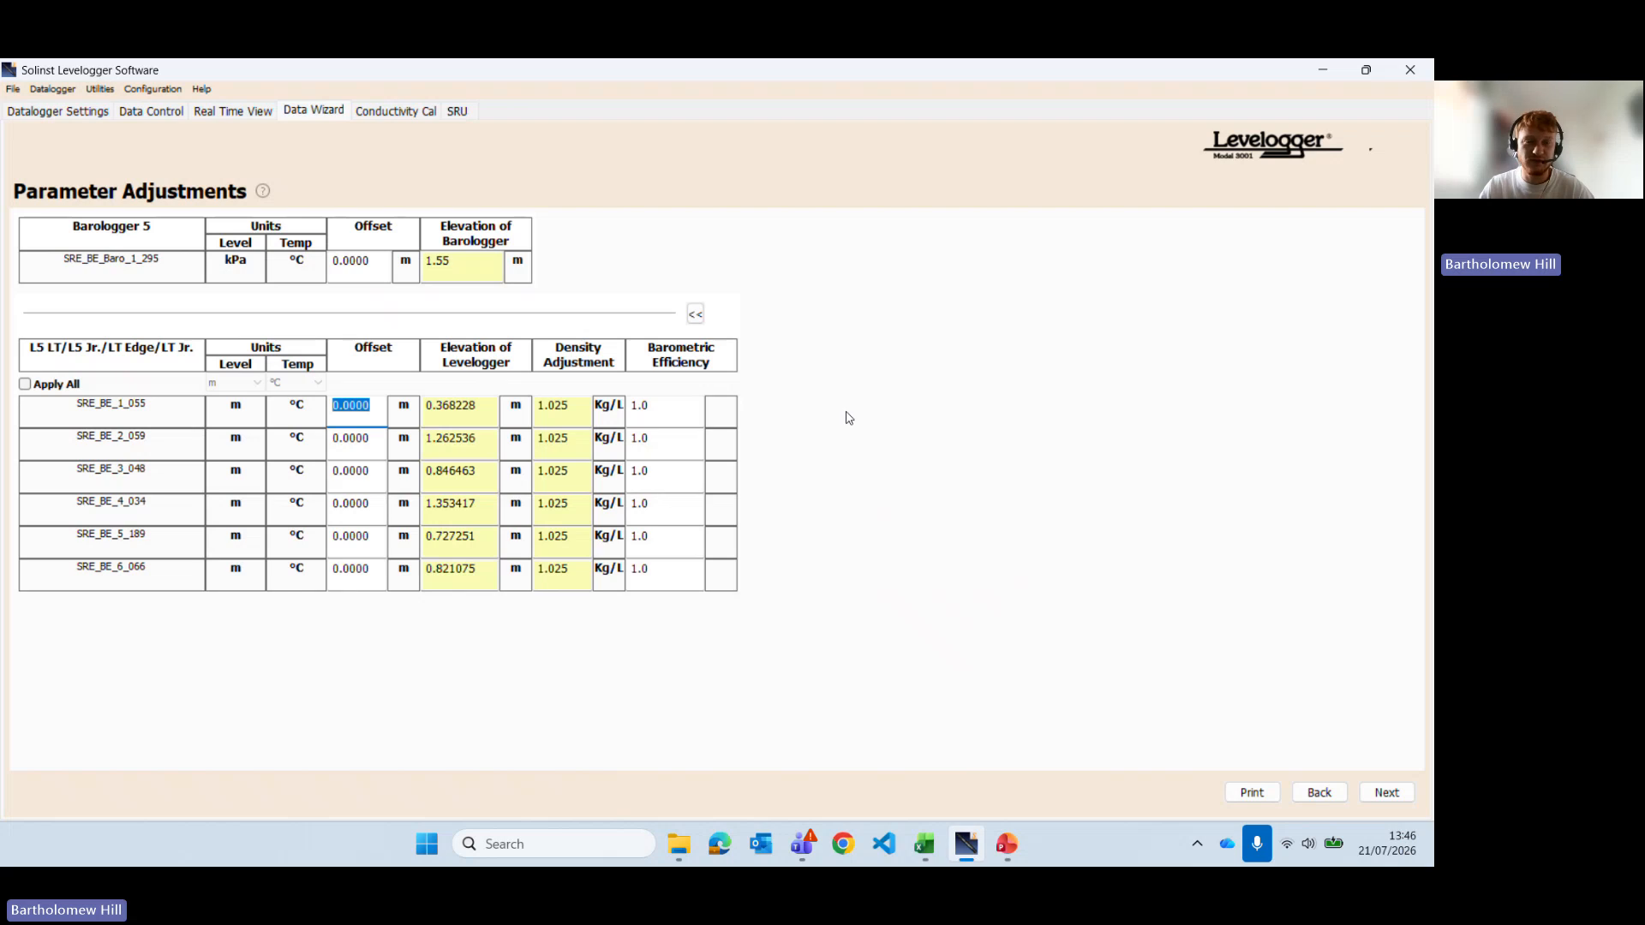
{"action": "left_click", "coordinate": [482, 412]}
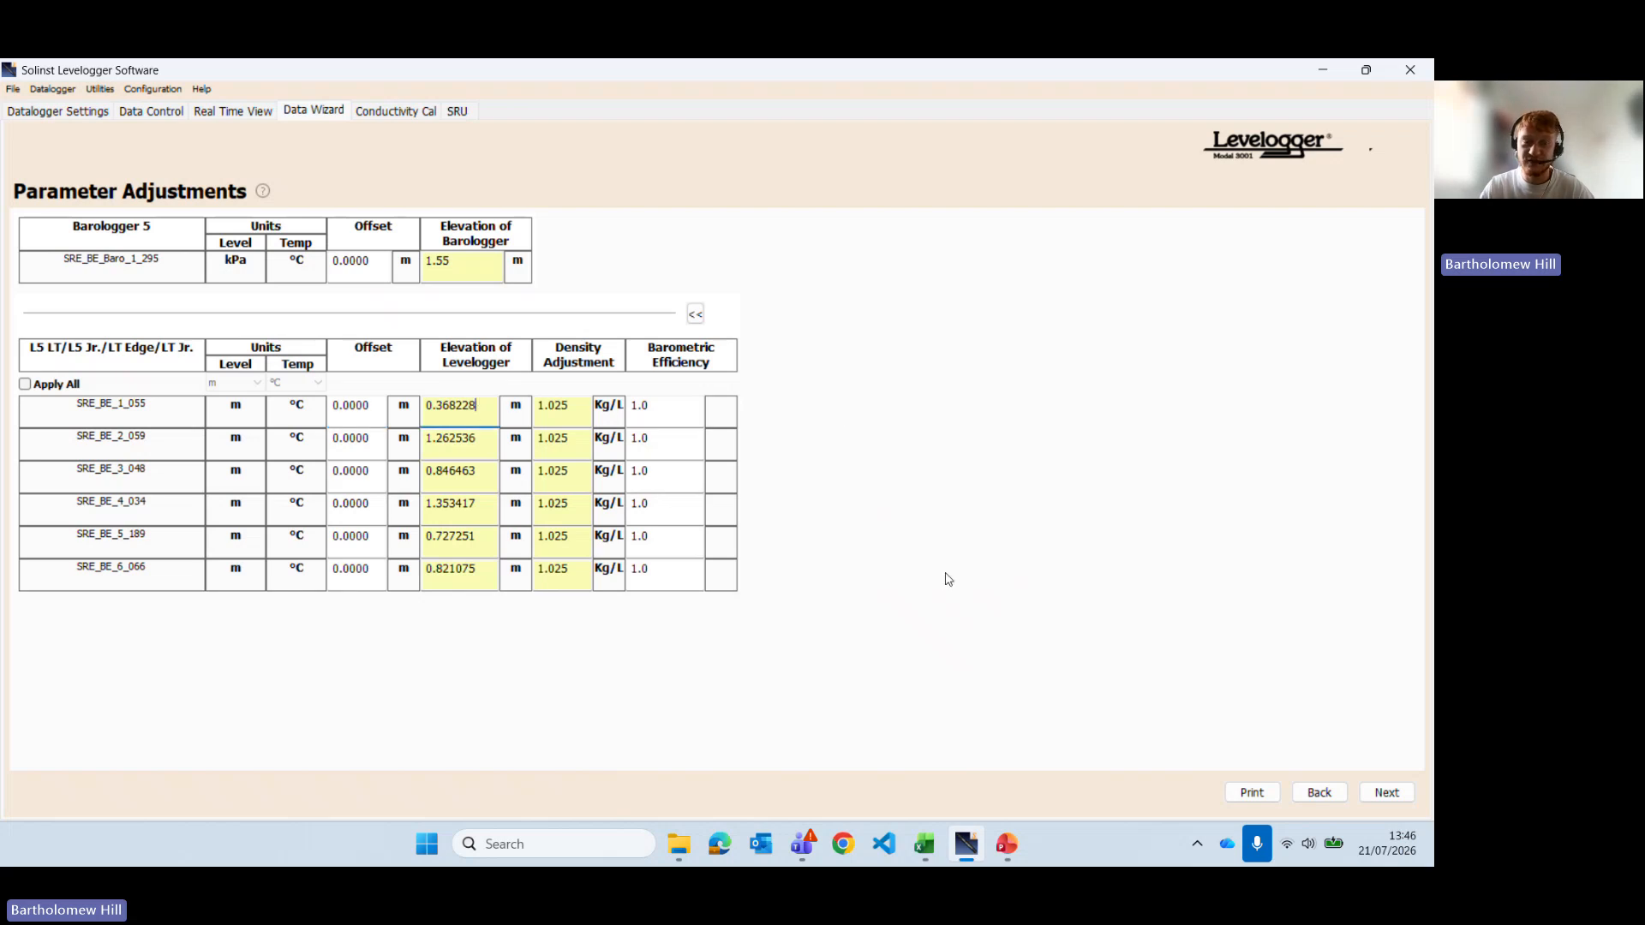
Step: Run the compensation without overwriting all output files, and create a folder named Training inside 2025_12_ALL for the results
{"action": "left_click", "coordinate": [1388, 794]}
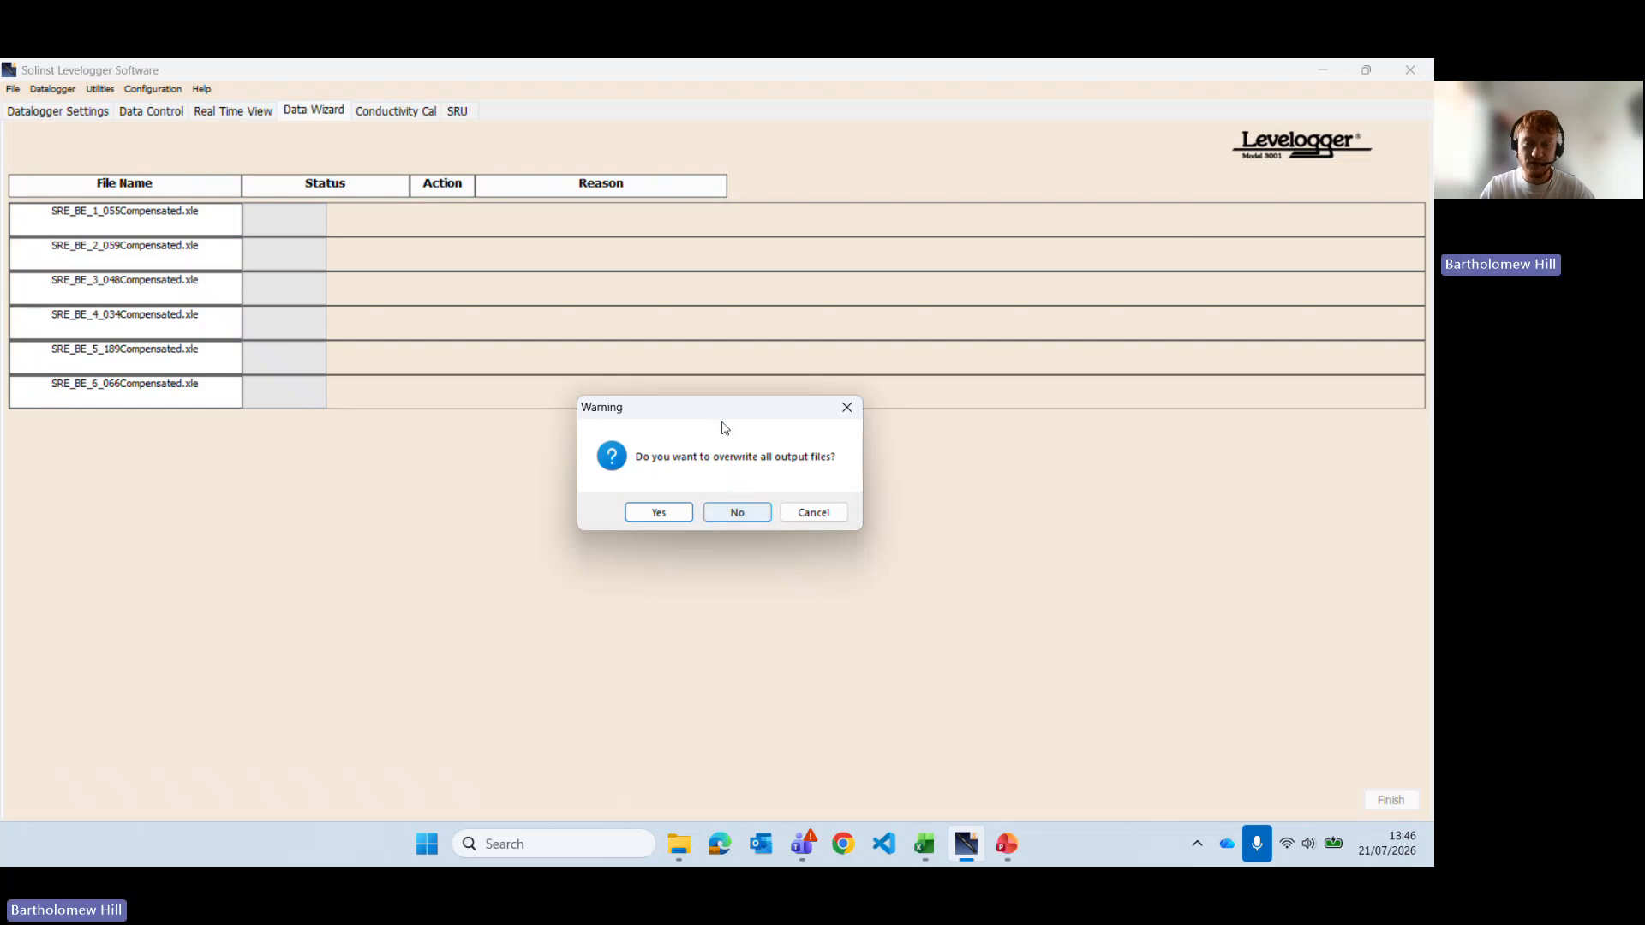
{"action": "left_click", "coordinate": [741, 513]}
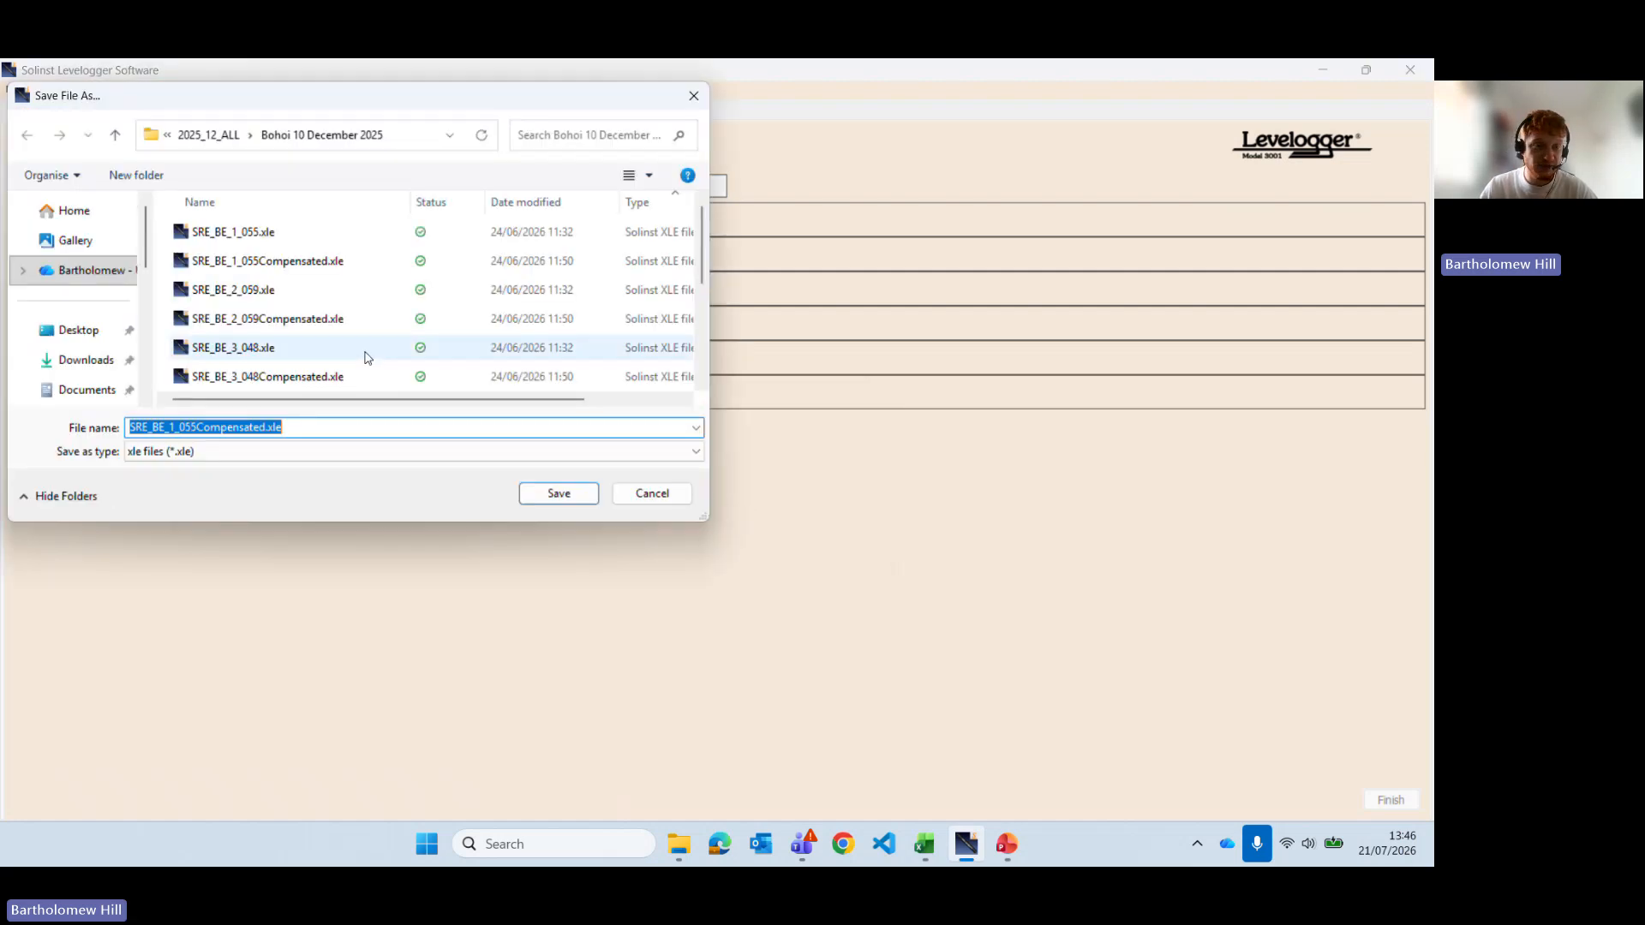
{"action": "left_click", "coordinate": [214, 134]}
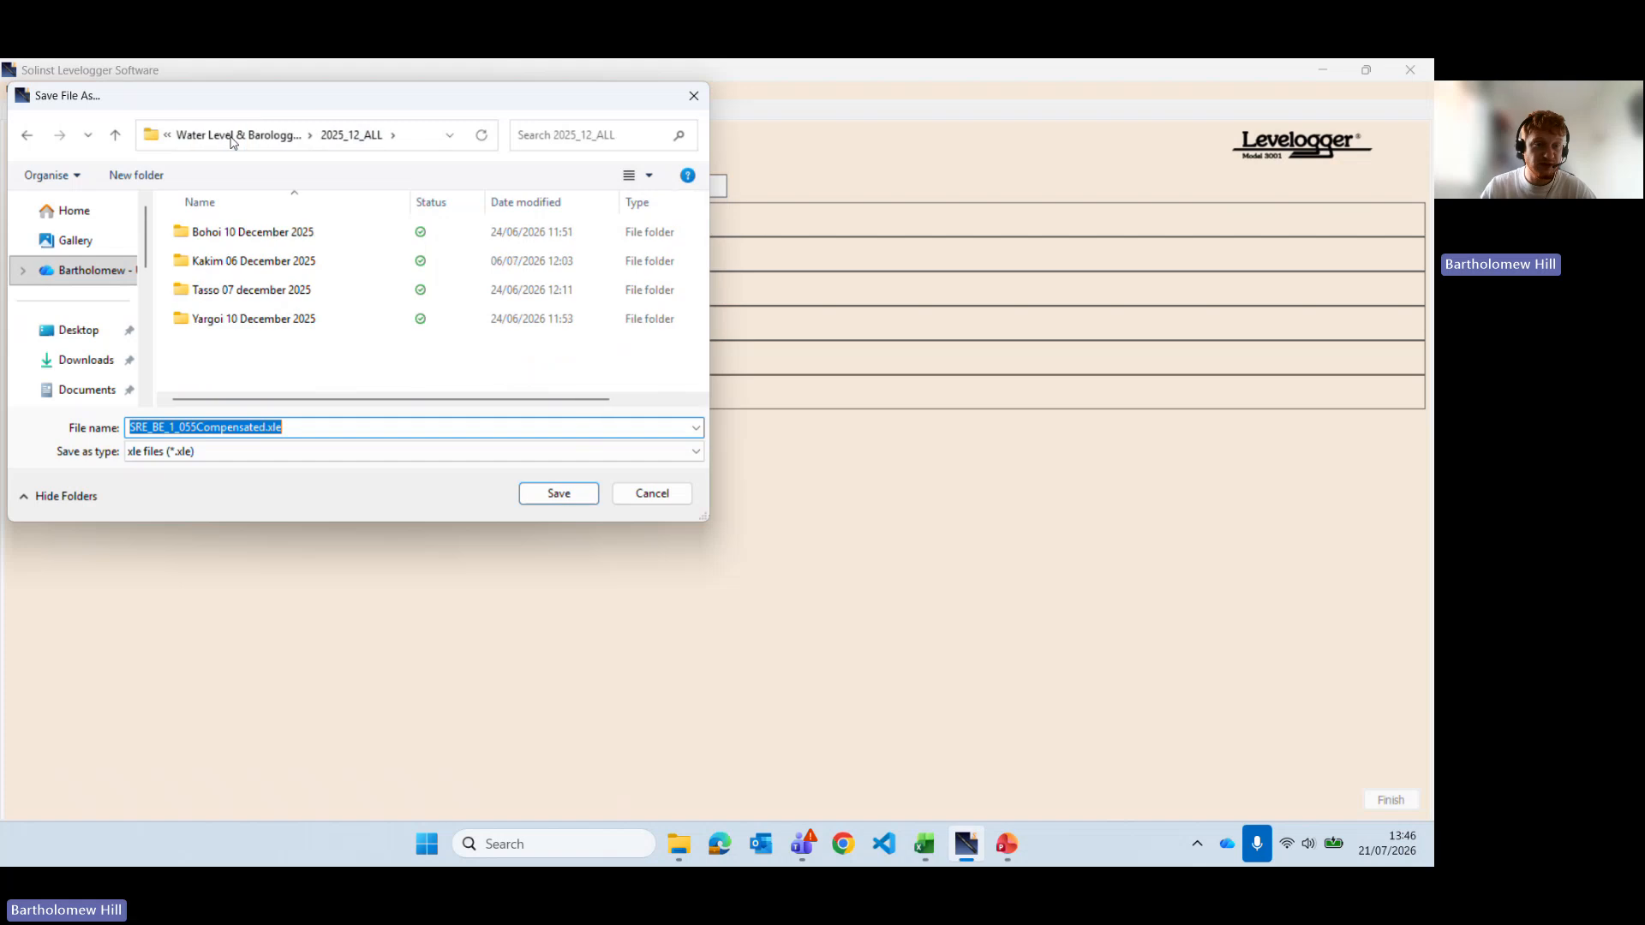
{"action": "right_click", "coordinate": [391, 392]}
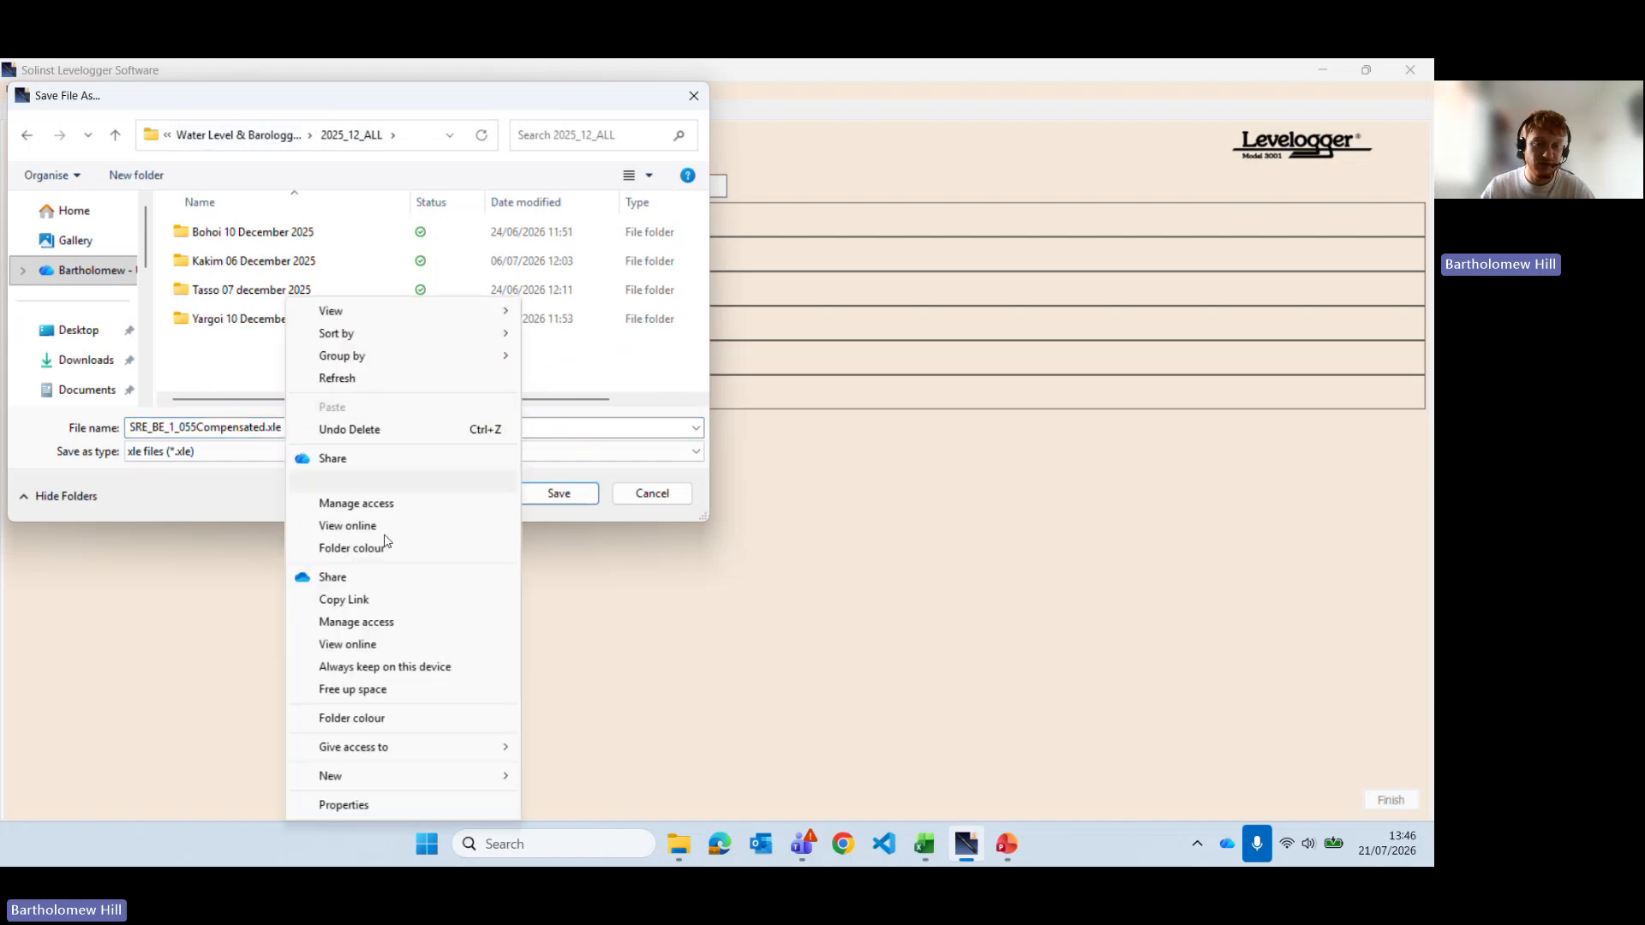
{"action": "mouse_move", "coordinate": [374, 776]}
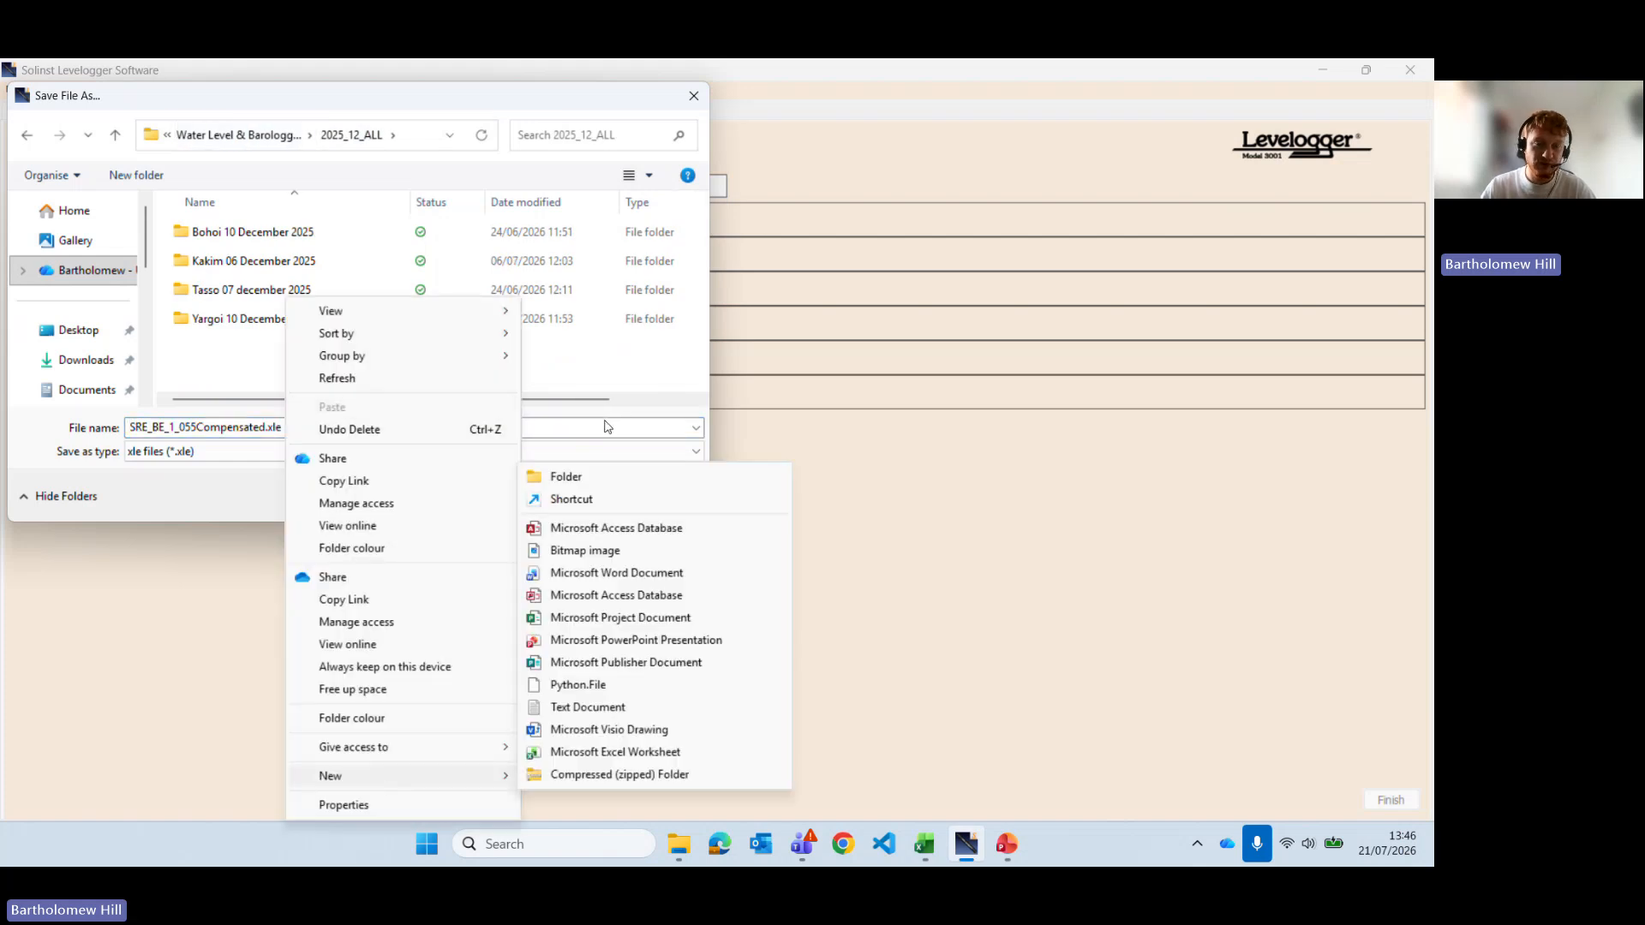
{"action": "left_click", "coordinate": [582, 476]}
{"action": "type", "text": "Training"}
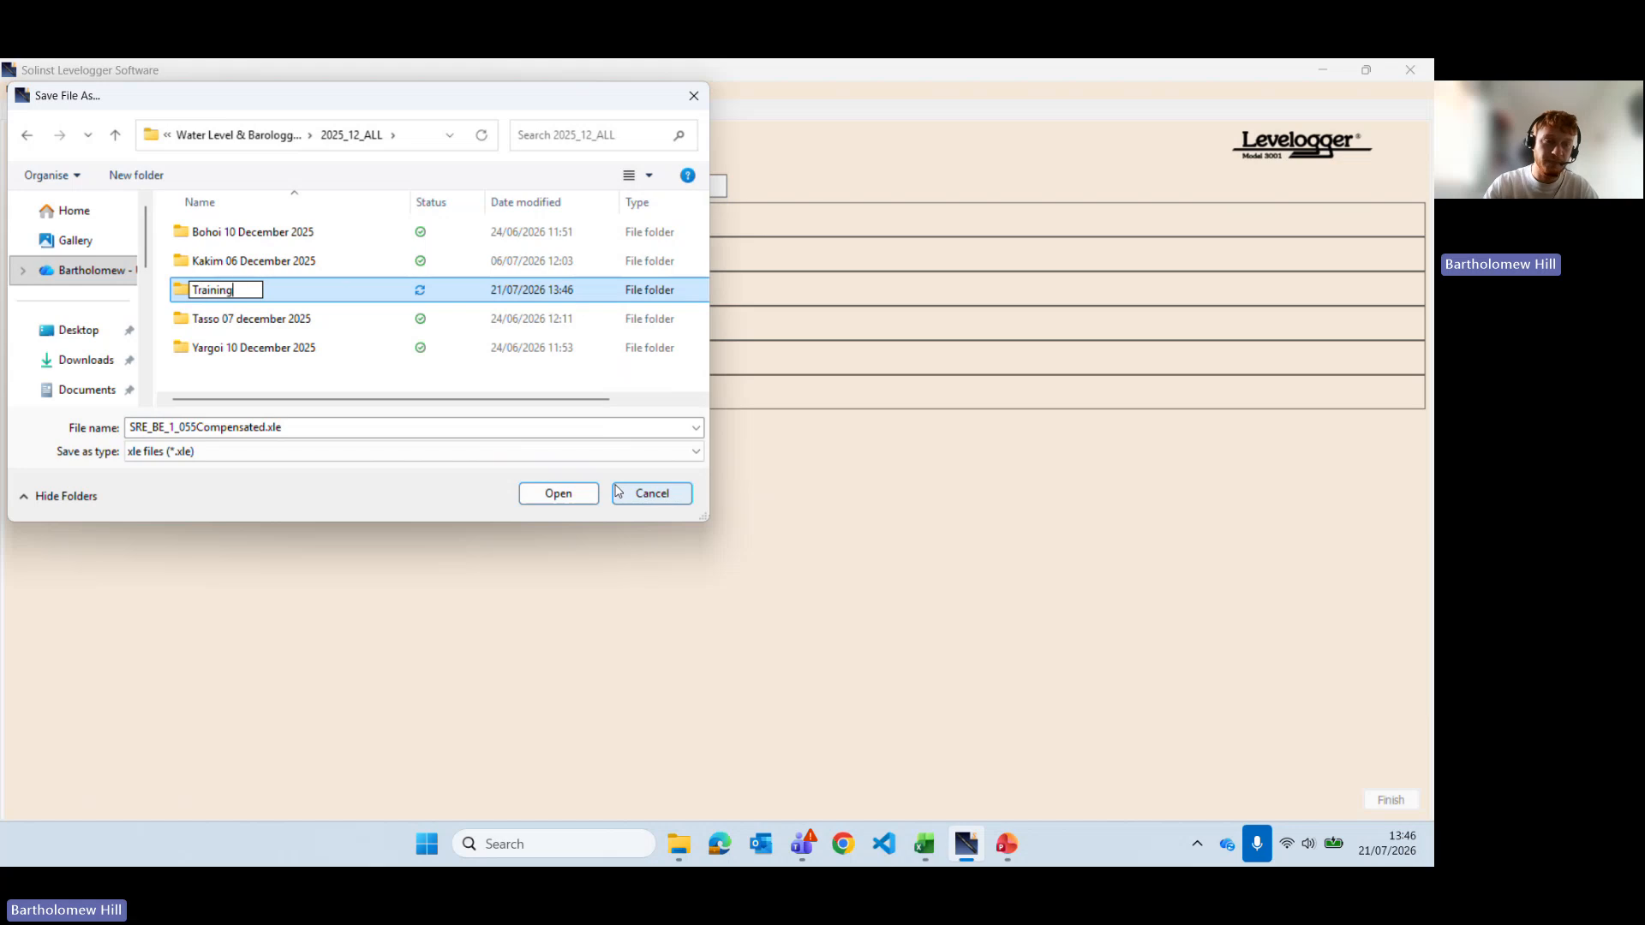
{"action": "key", "text": "Return"}
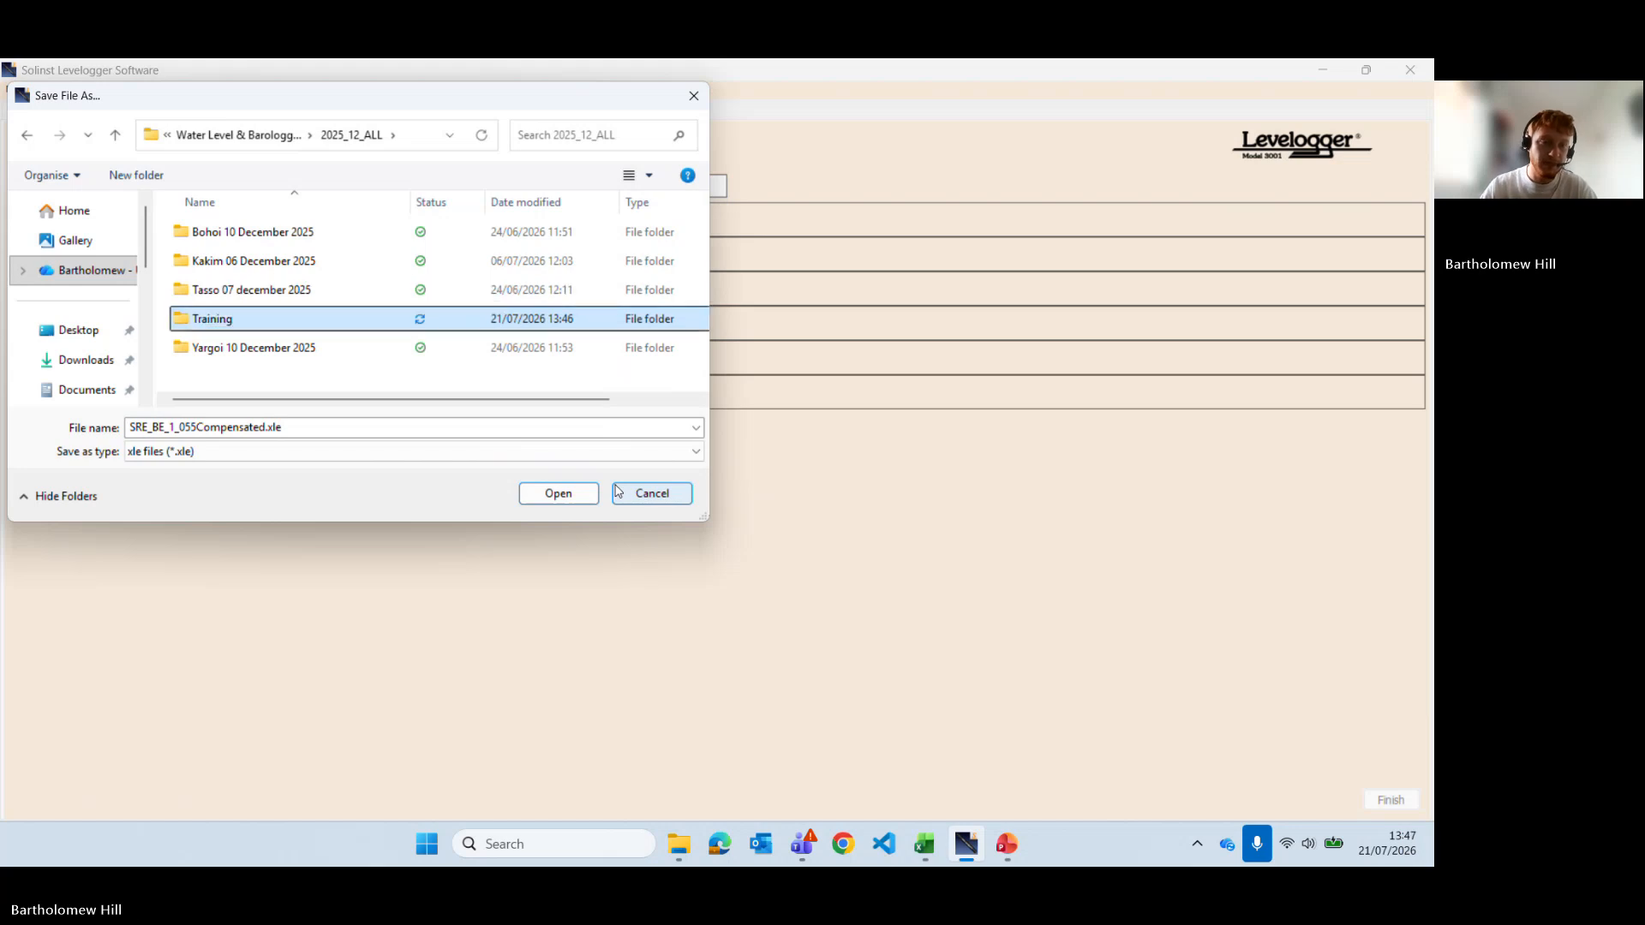
Step: Save the six compensated SRE_BE .xle files one by one in the Training folder under their suggested names, declining to overwrite all outputs
{"action": "left_click", "coordinate": [554, 497]}
{"action": "left_click", "coordinate": [557, 495]}
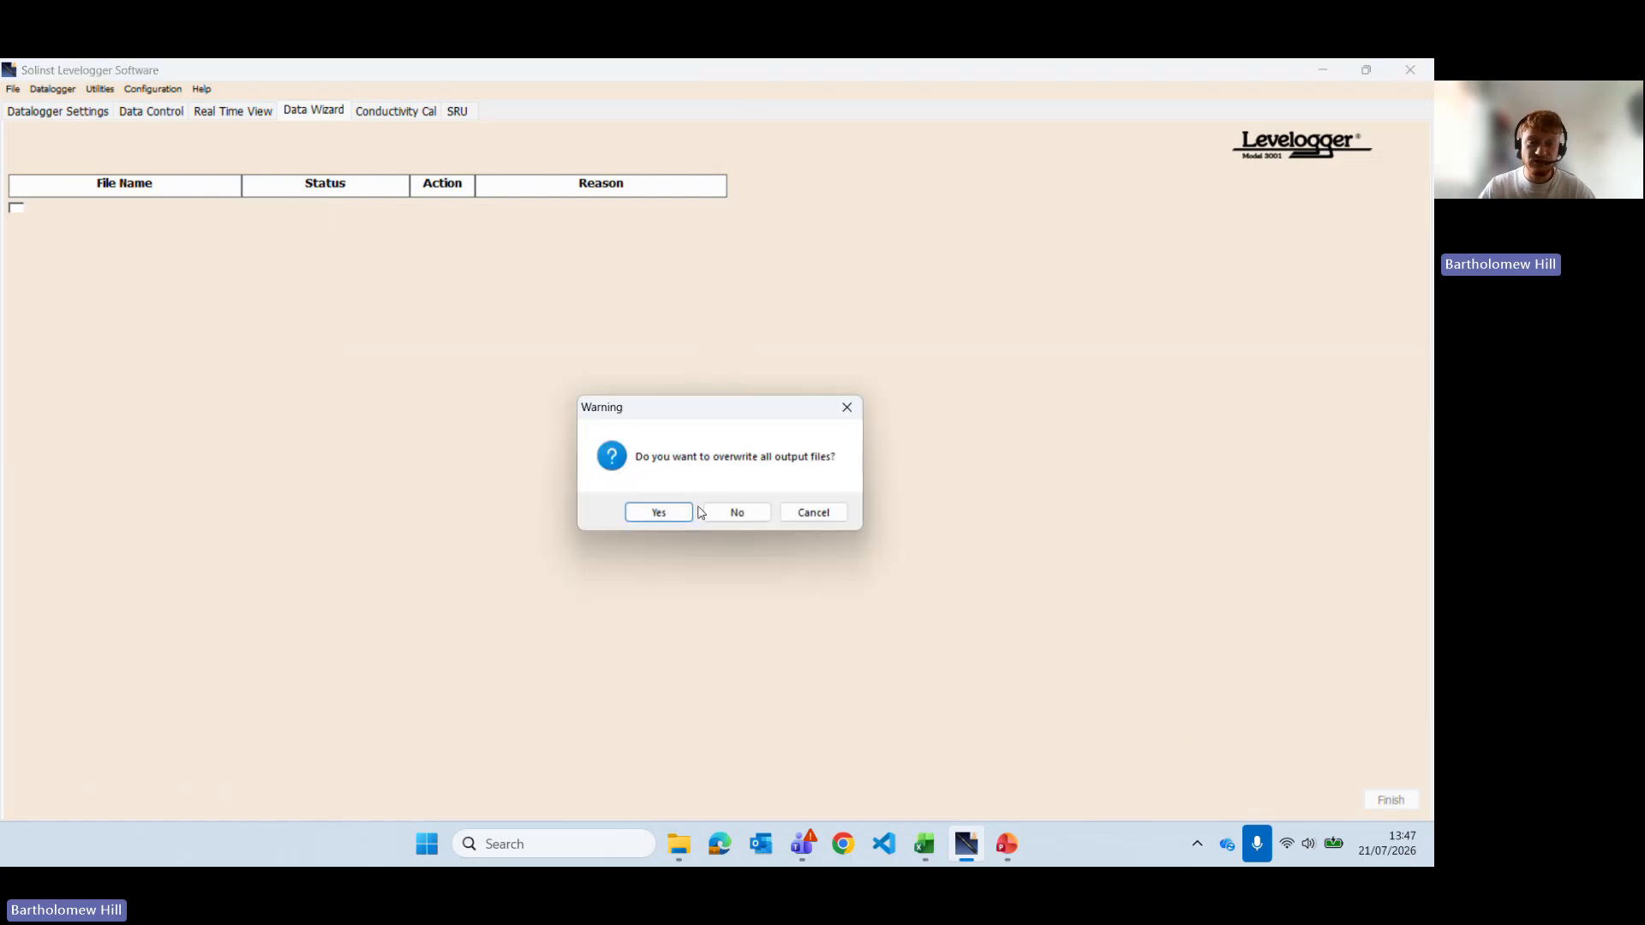
{"action": "left_click", "coordinate": [721, 516]}
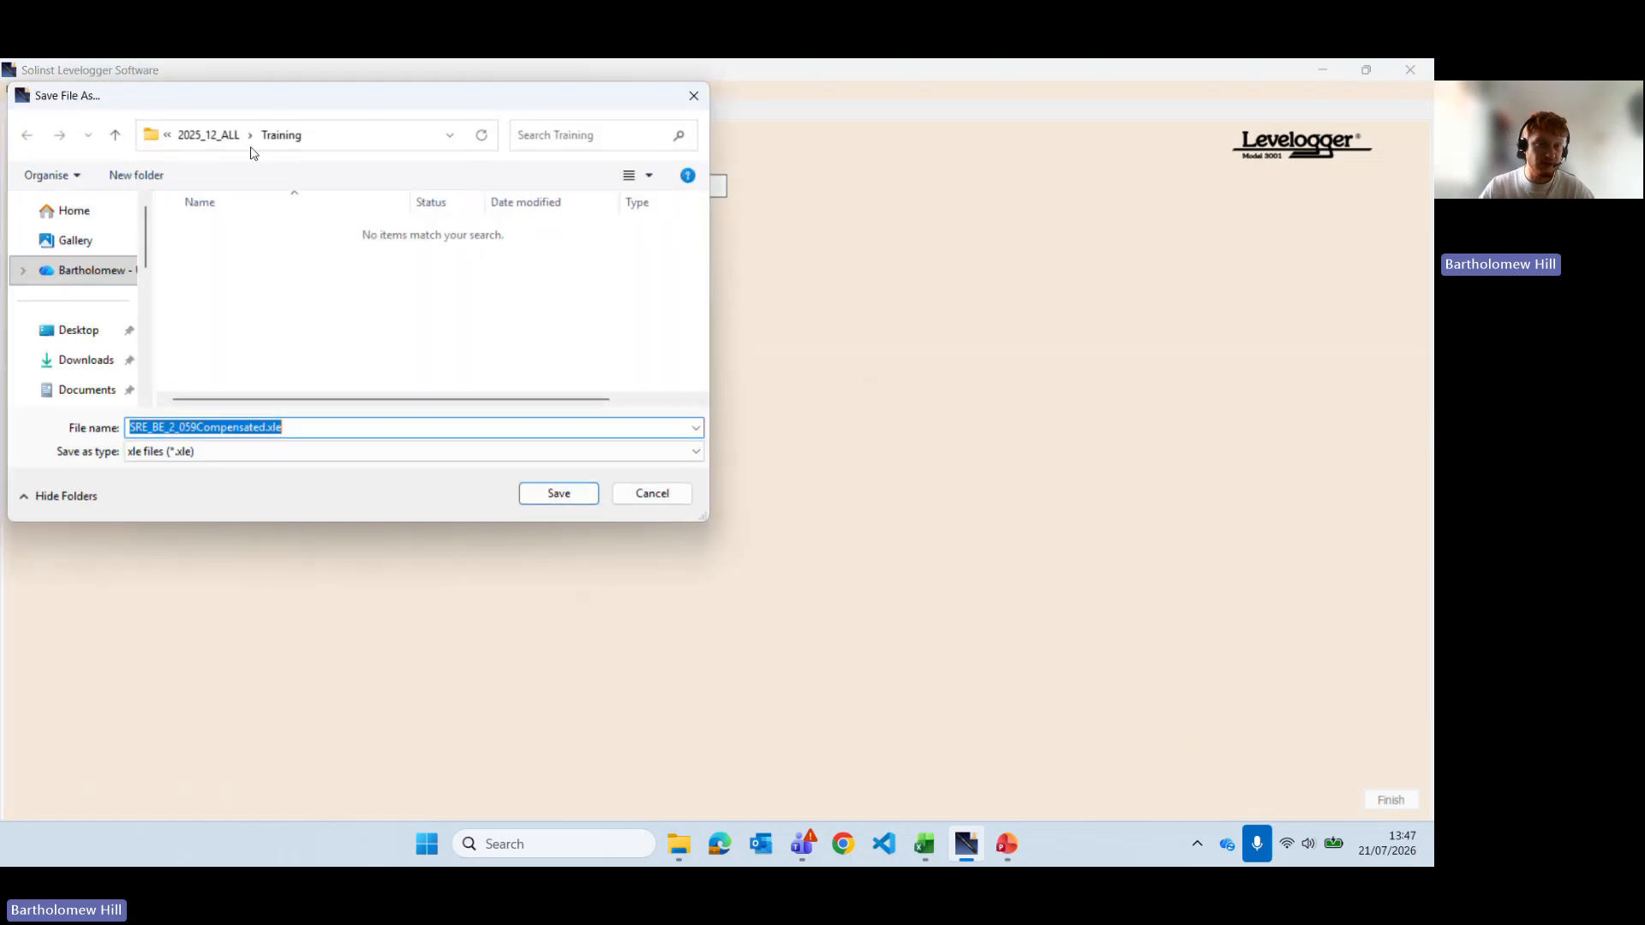
{"action": "left_click", "coordinate": [565, 501]}
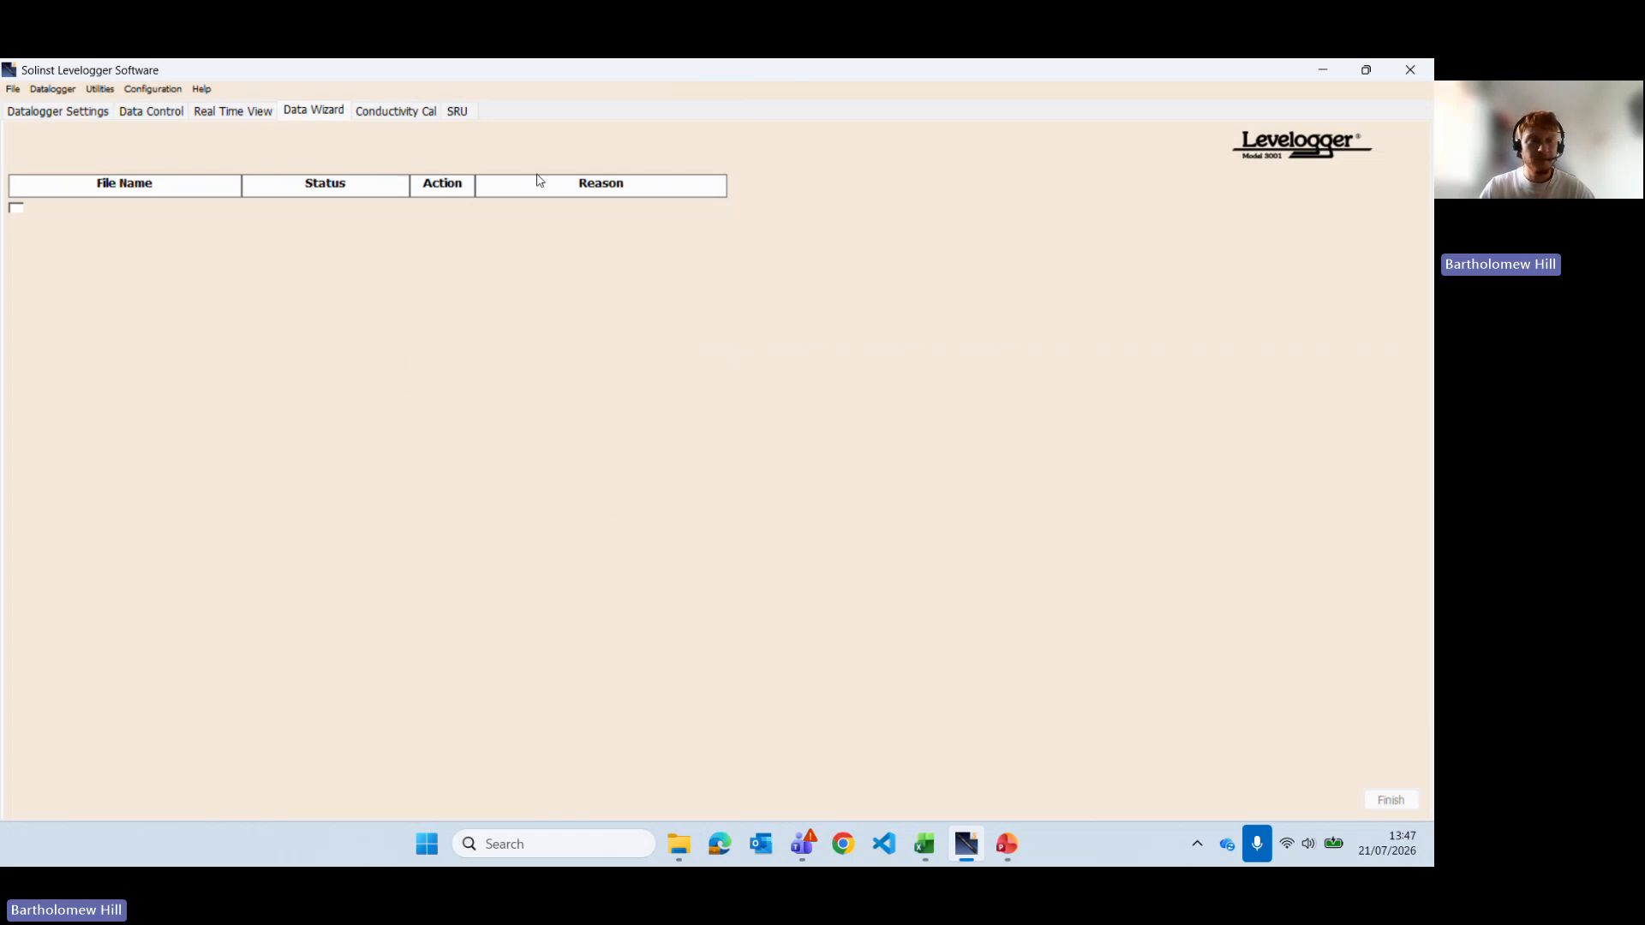
{"action": "left_click", "coordinate": [727, 514]}
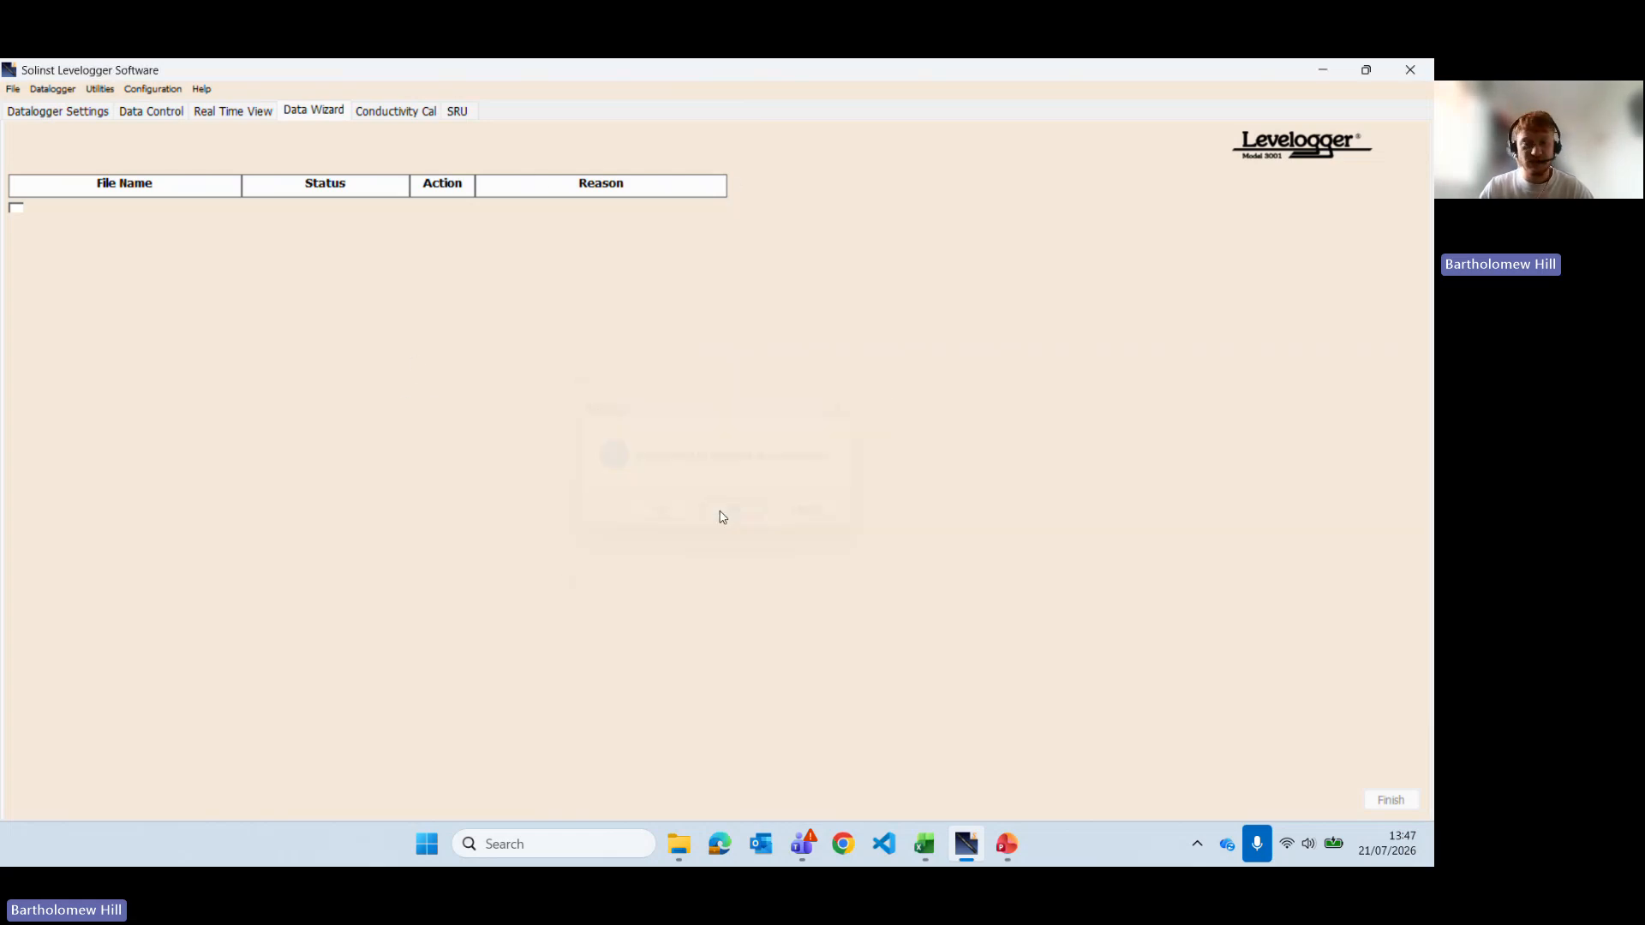
{"action": "left_click", "coordinate": [570, 490]}
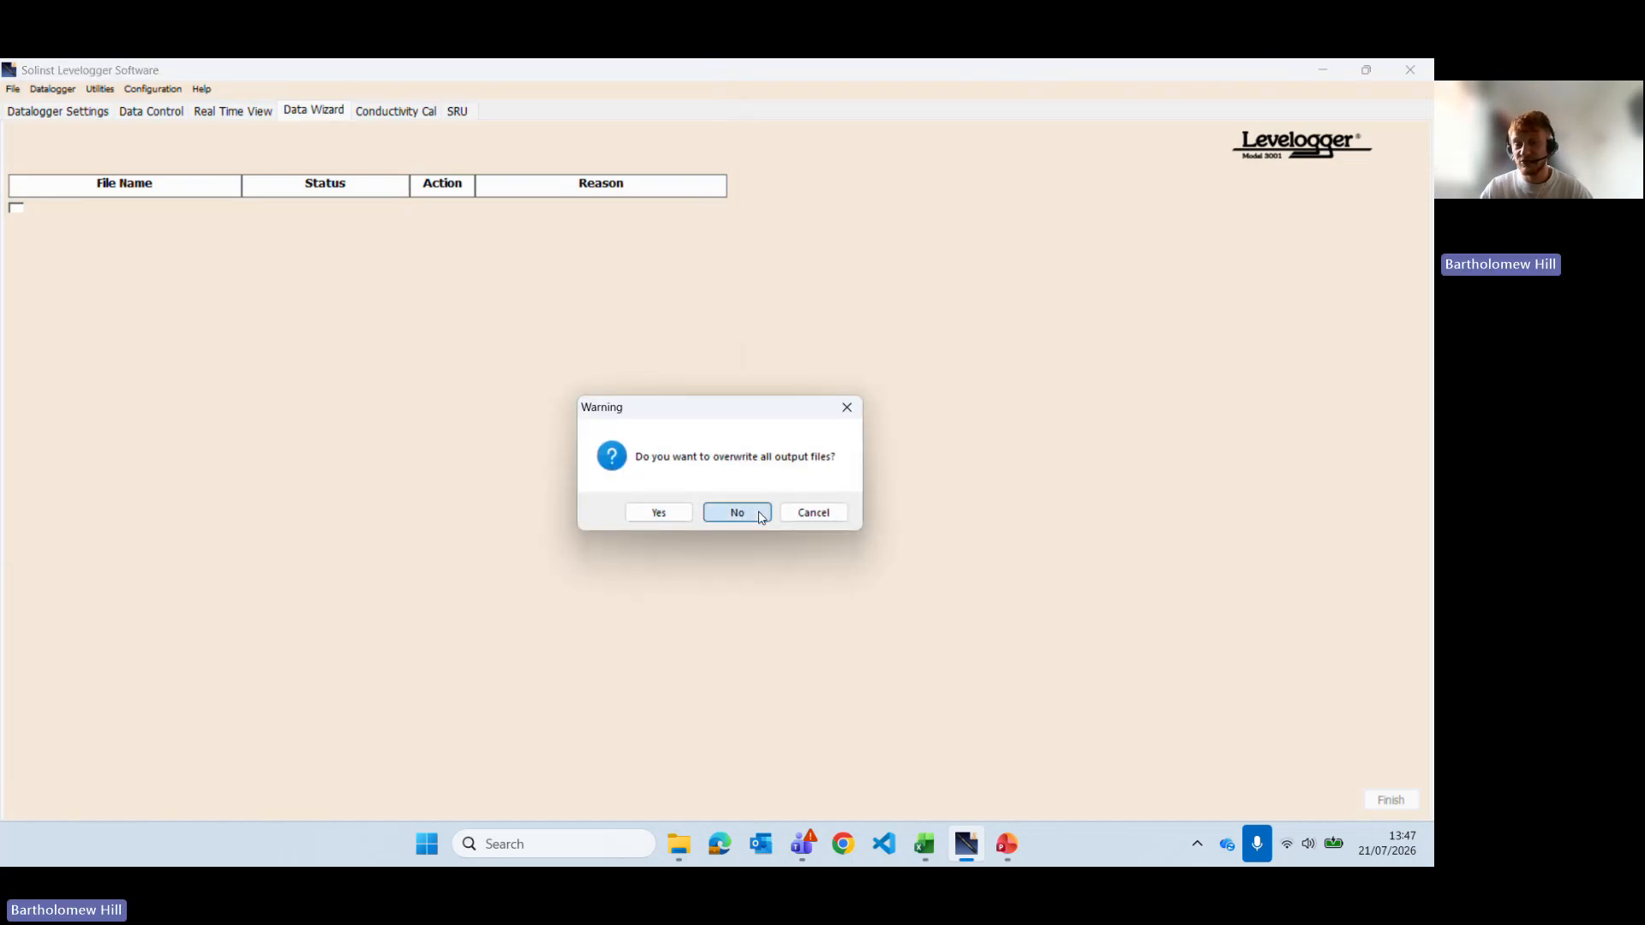
{"action": "left_click", "coordinate": [760, 516]}
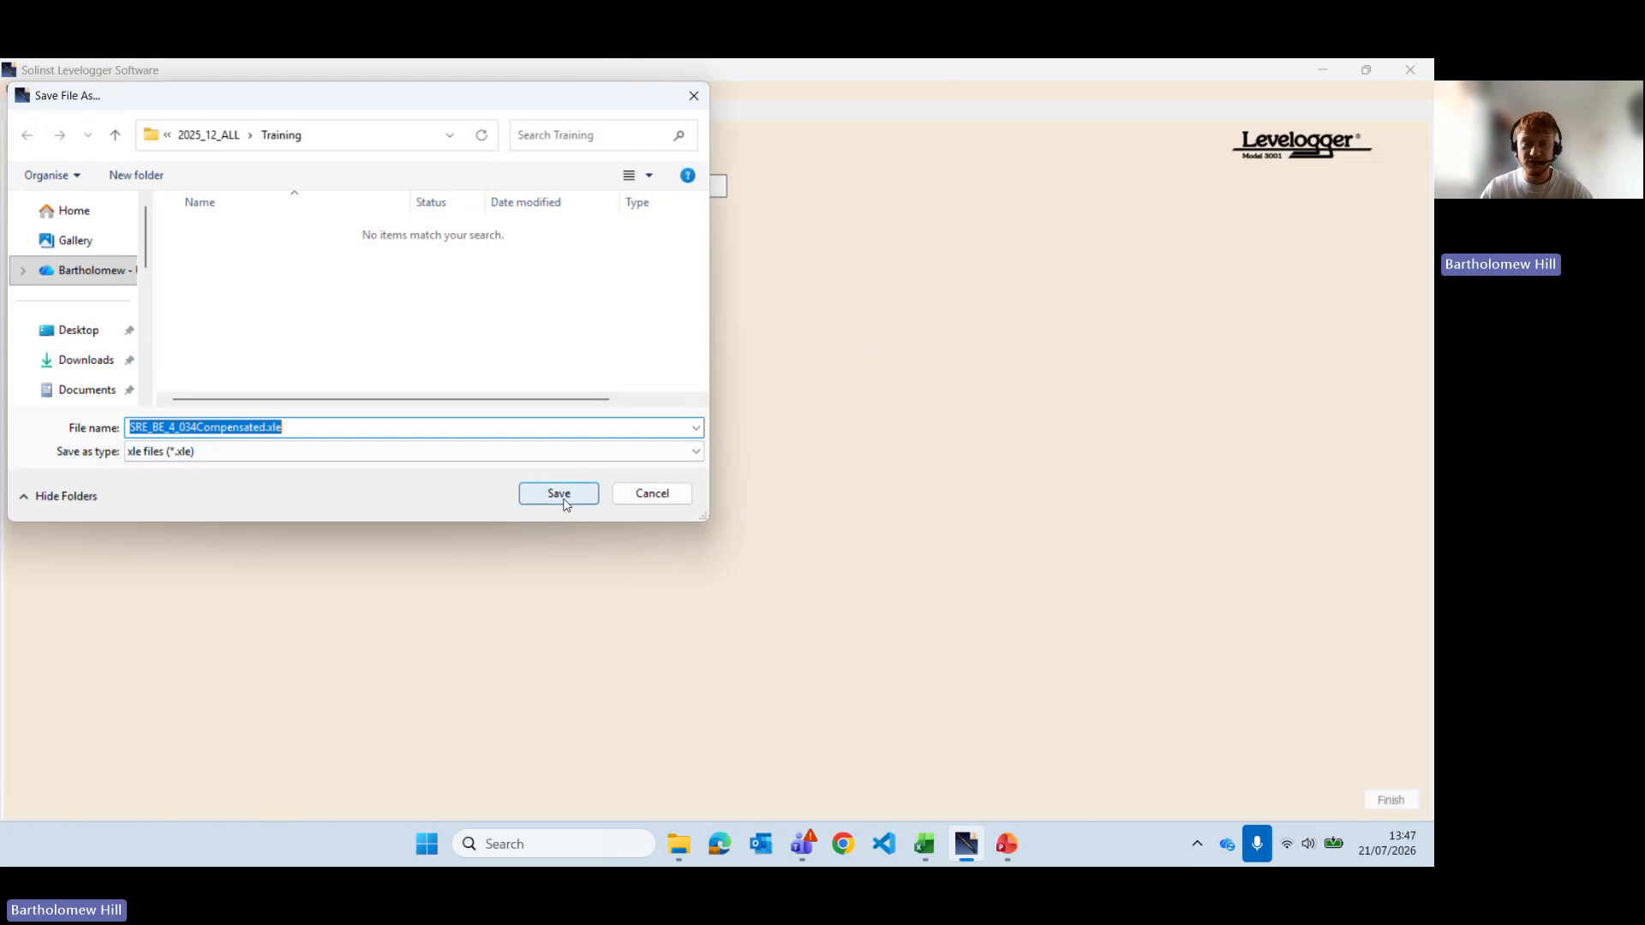
{"action": "left_click", "coordinate": [560, 496]}
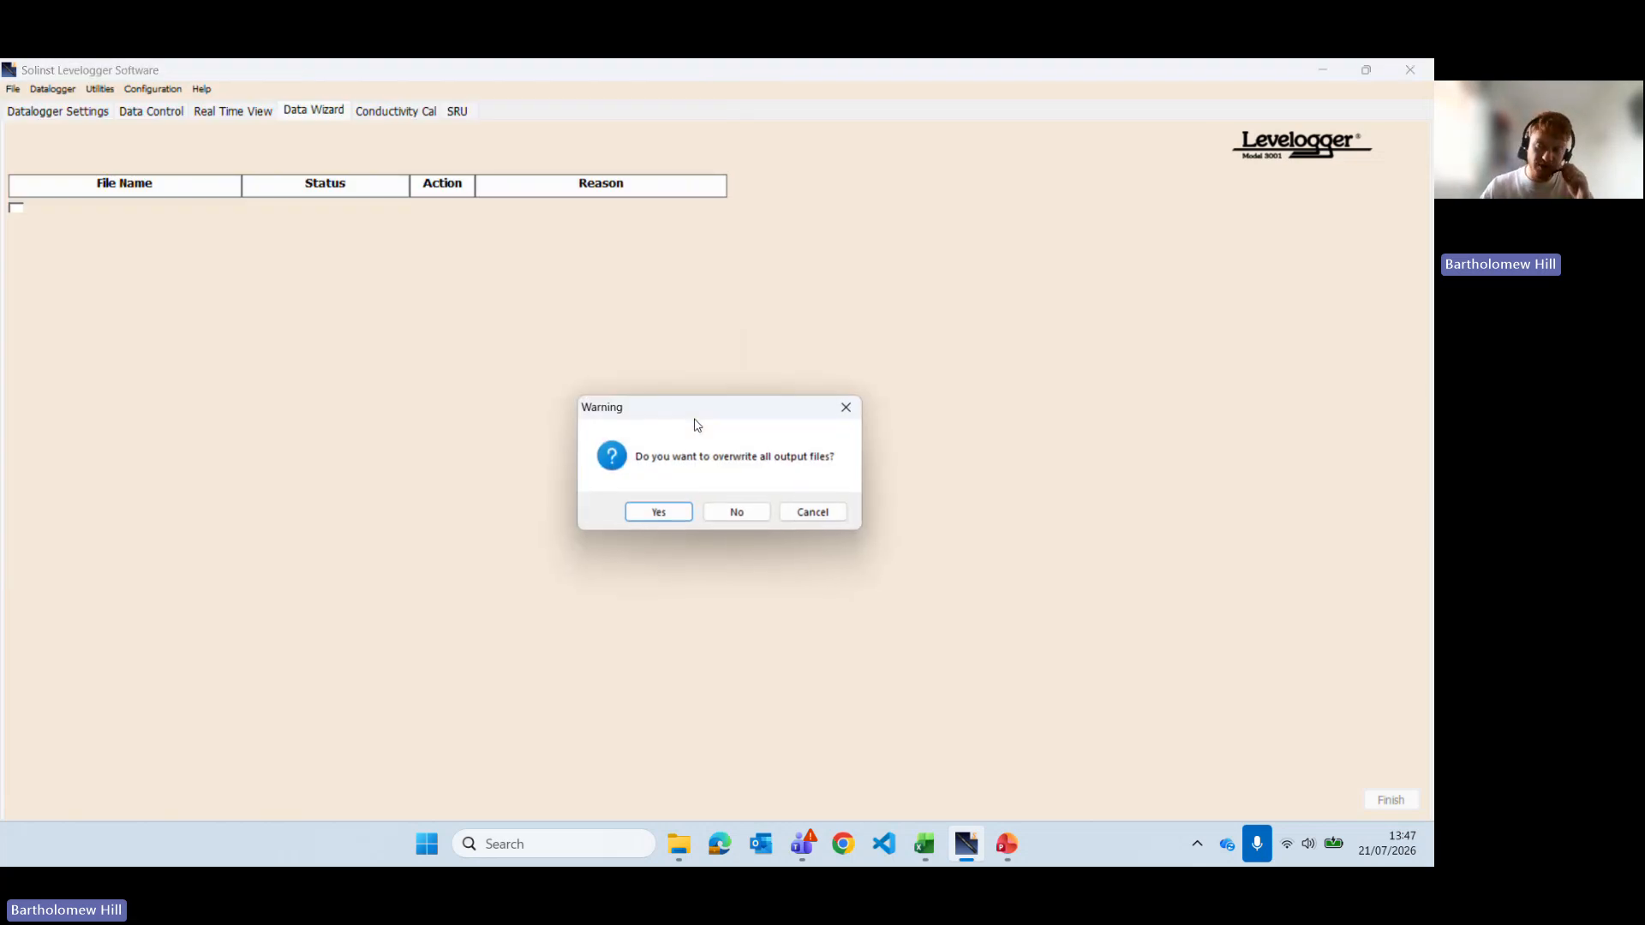
{"action": "left_click", "coordinate": [736, 513]}
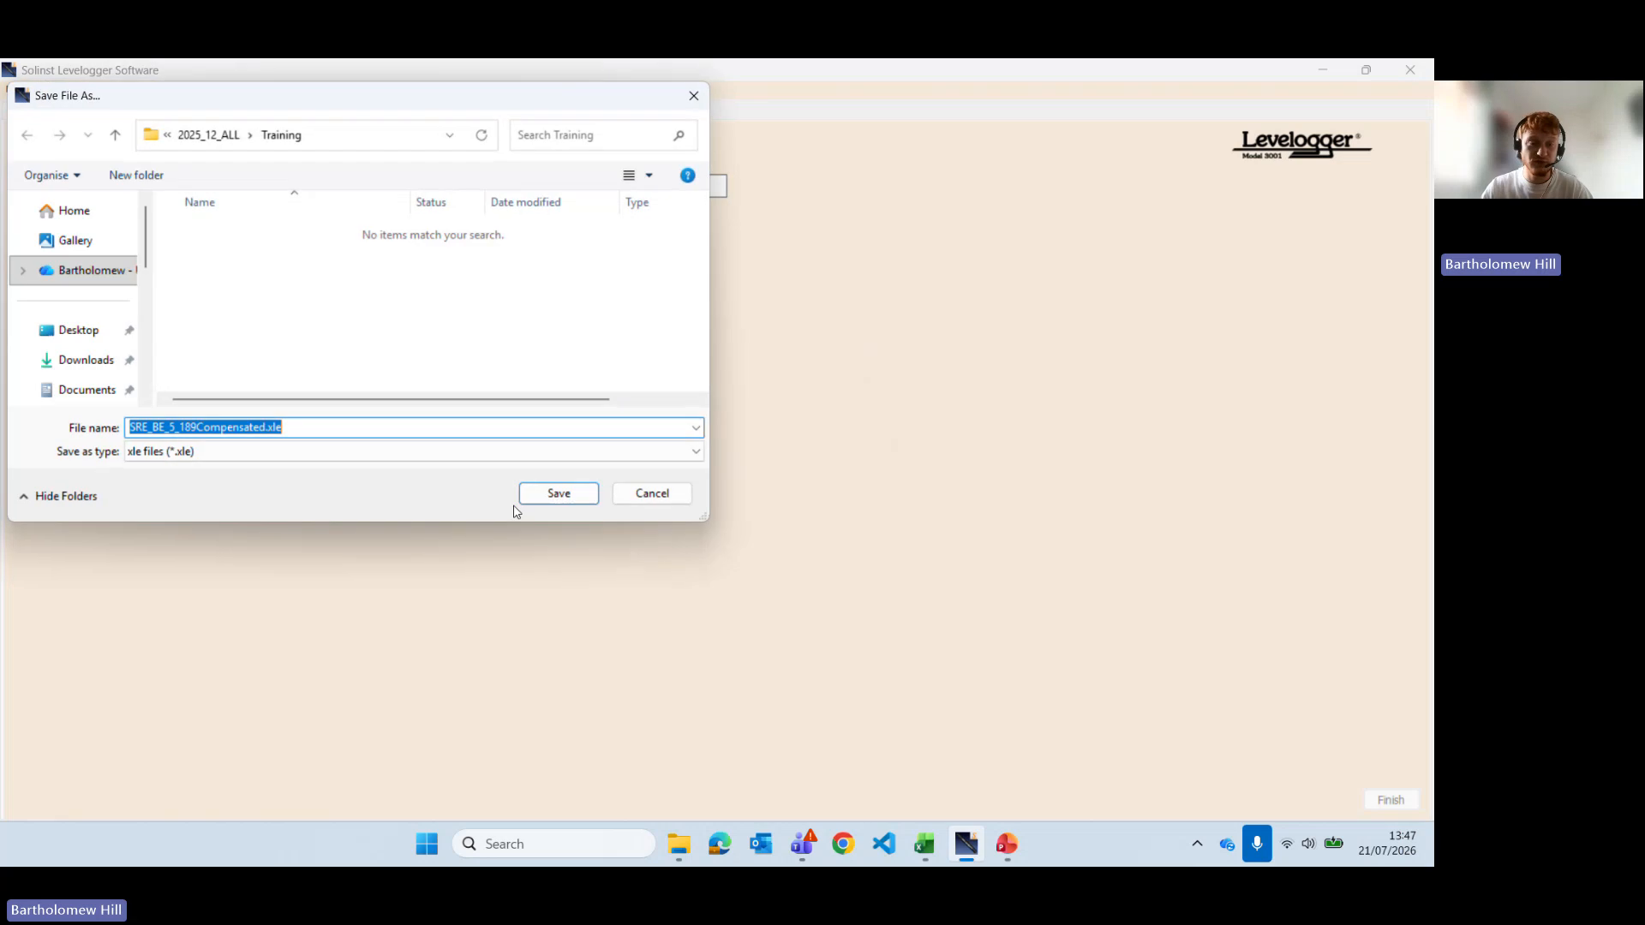
{"action": "left_click", "coordinate": [561, 497]}
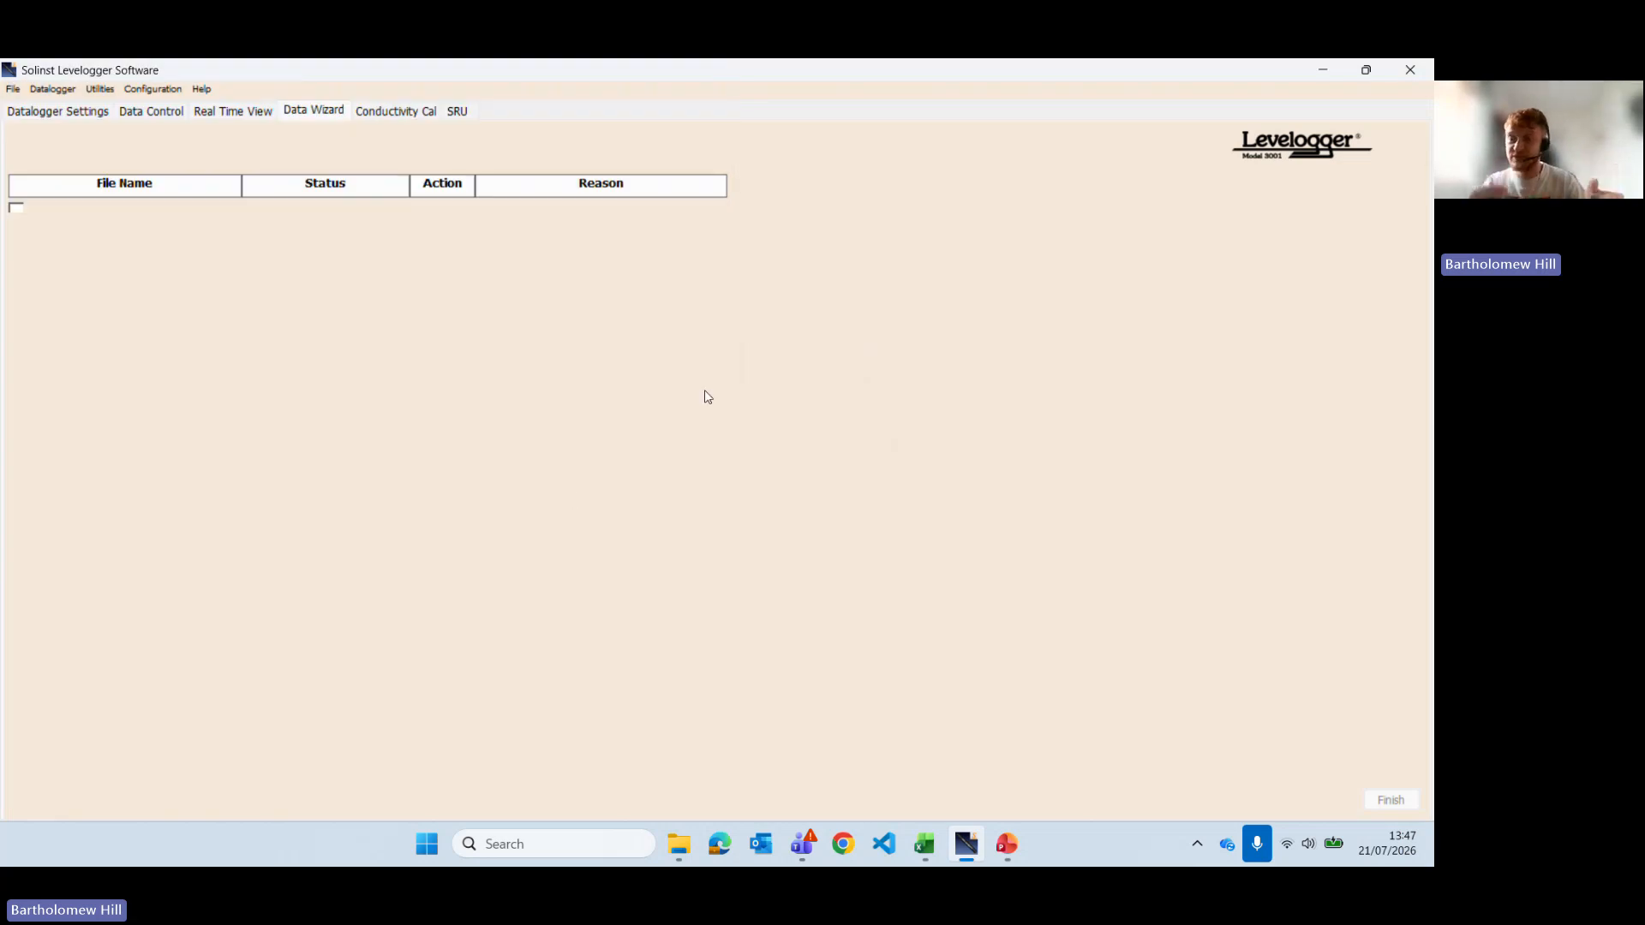
{"action": "left_click", "coordinate": [728, 514]}
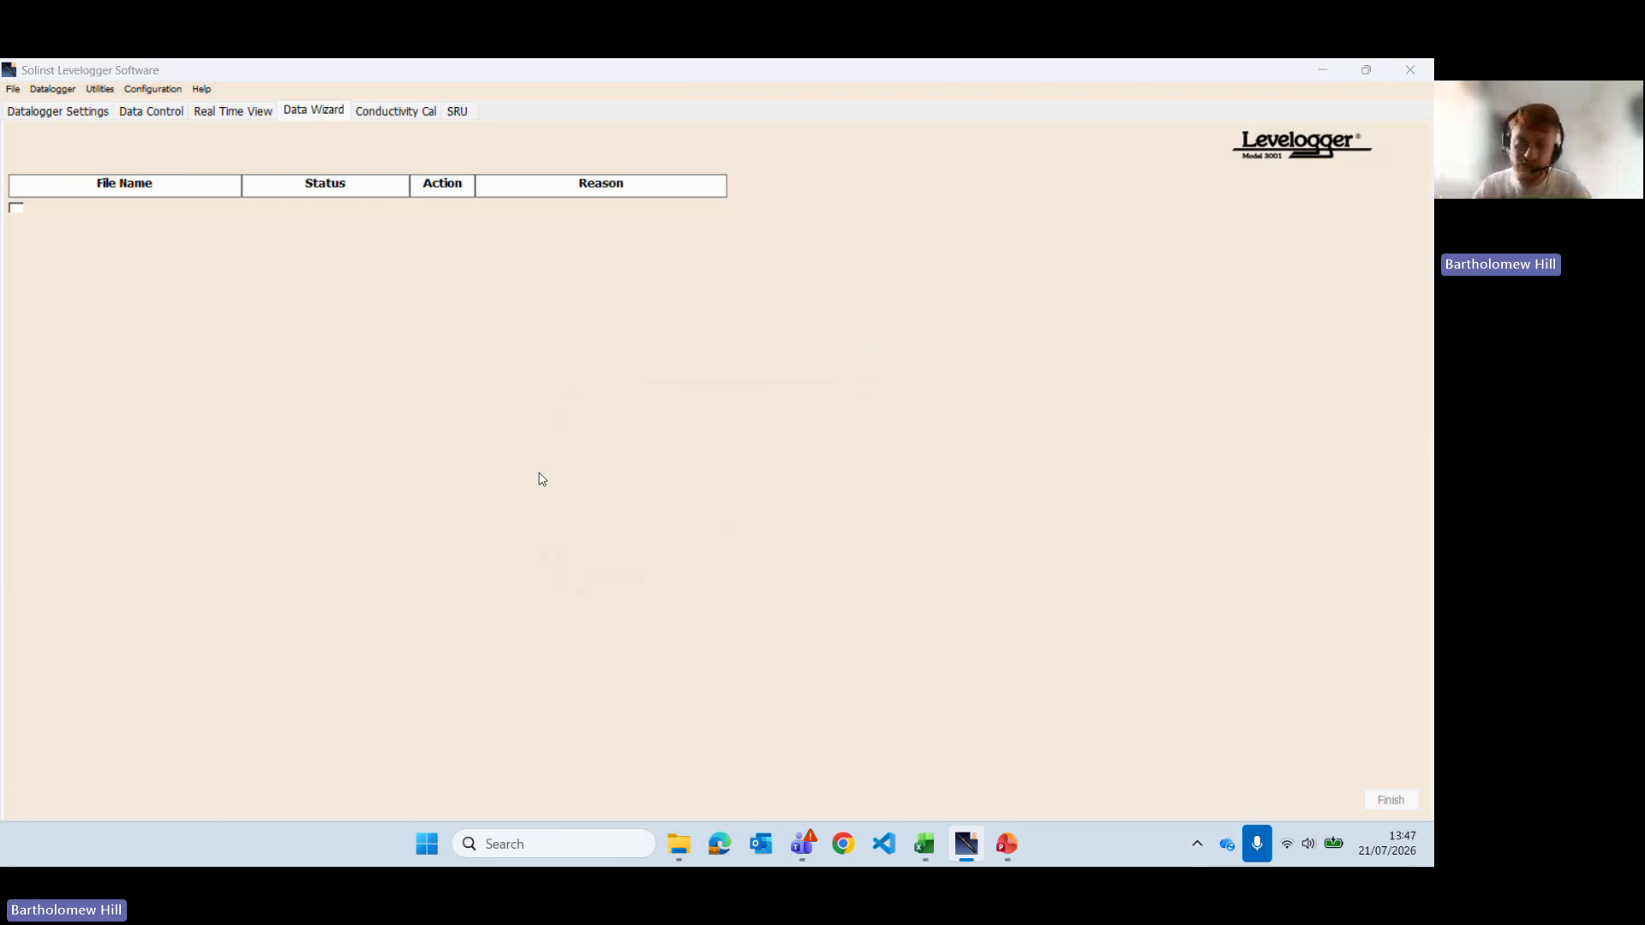
{"action": "left_click", "coordinate": [561, 494]}
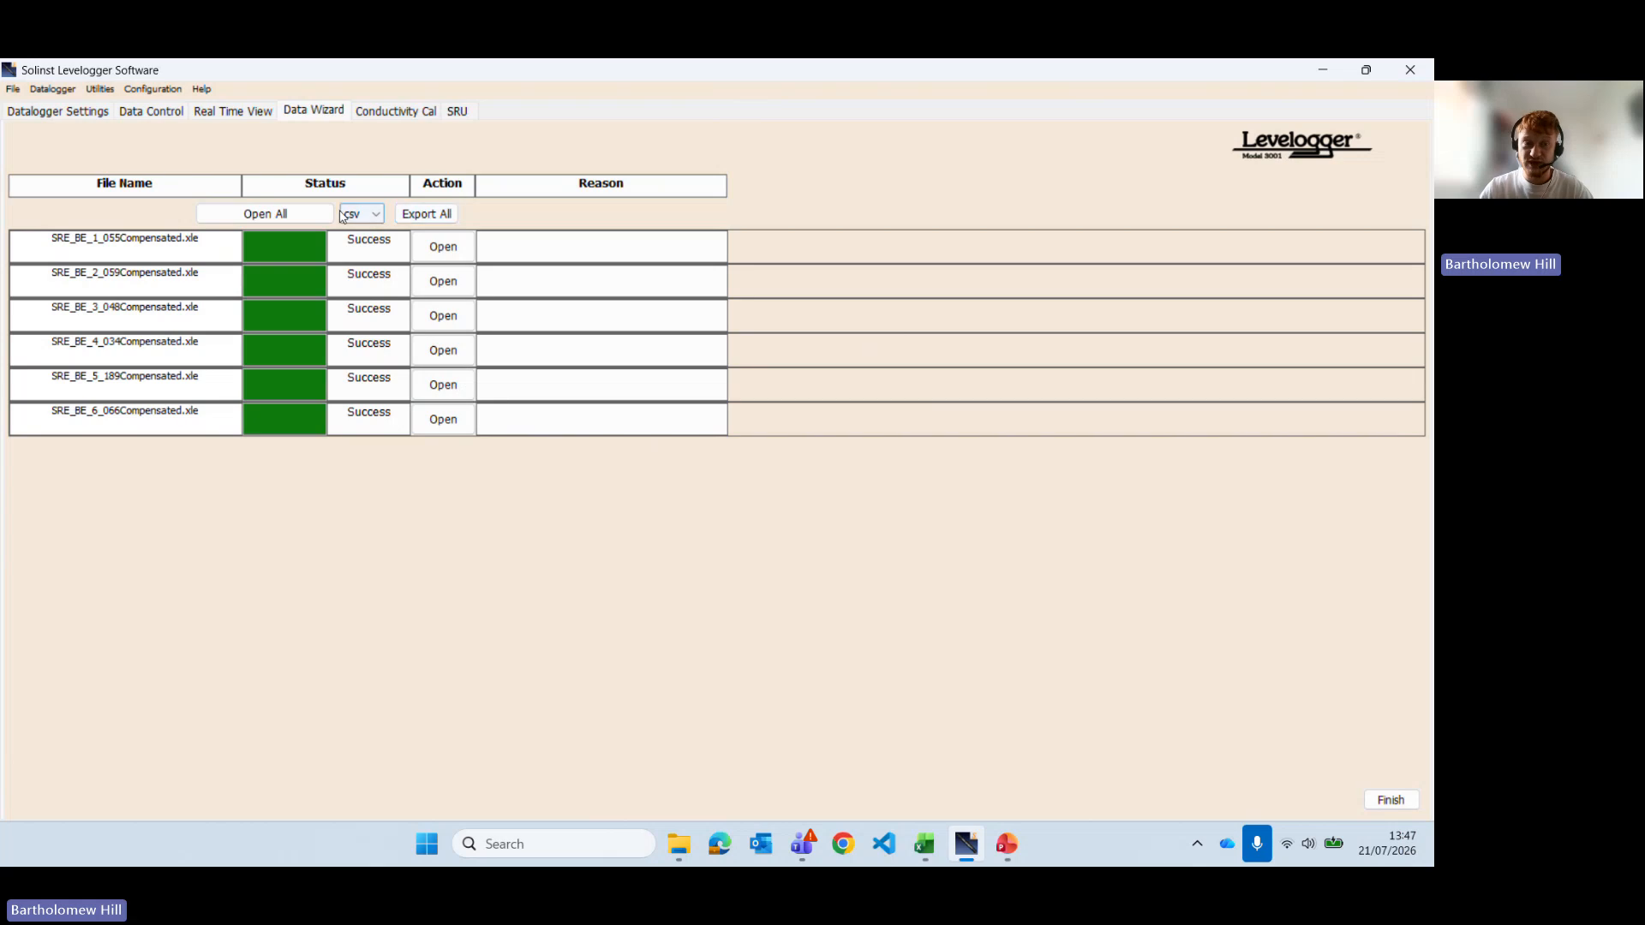
Step: Export all compensated files as csv to the Training folder in Sierra Leone's 00_raw_data, under Water Level & Barologger, 2025_12_ALL
{"action": "left_click", "coordinate": [406, 213]}
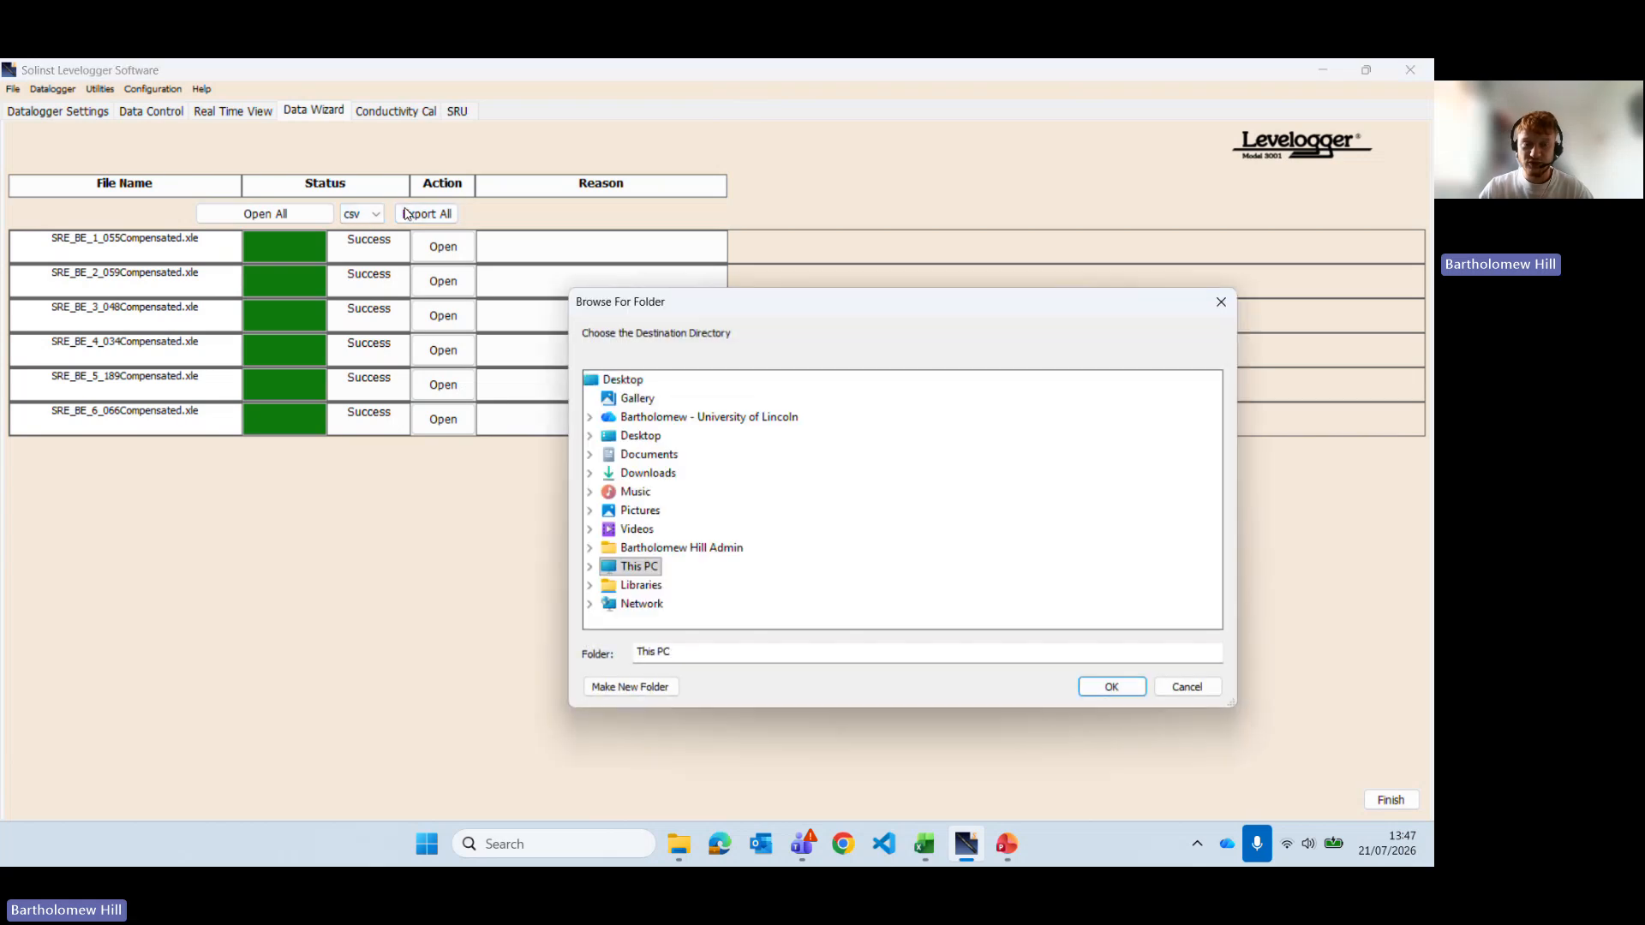
{"action": "left_click", "coordinate": [605, 589]}
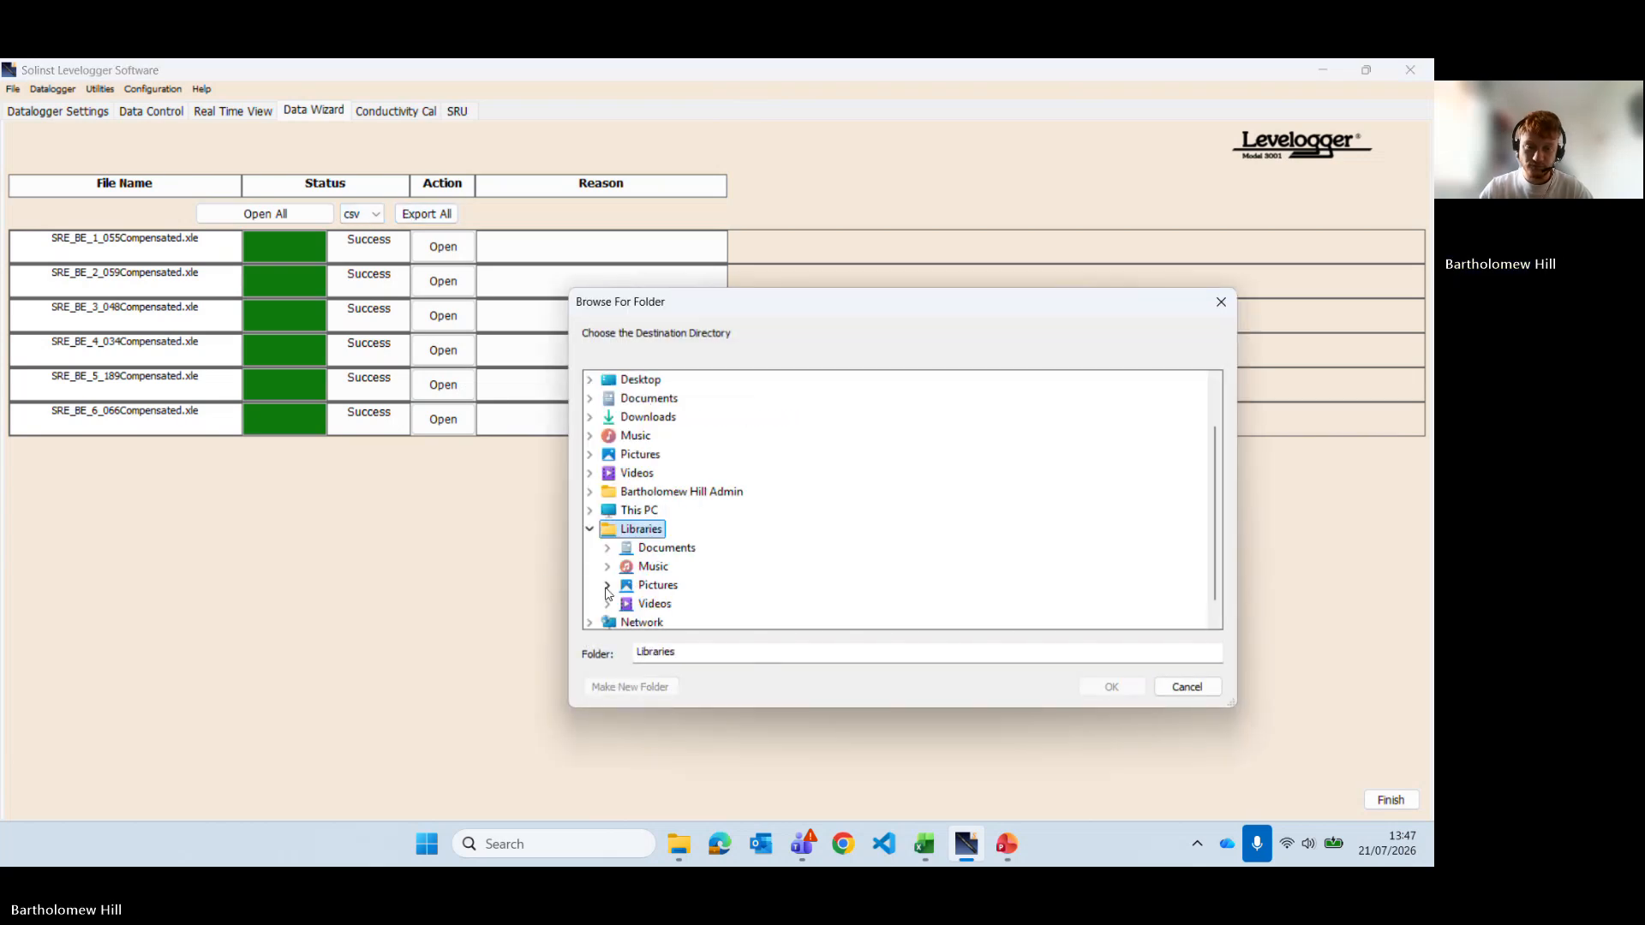
{"action": "left_click", "coordinate": [649, 499]}
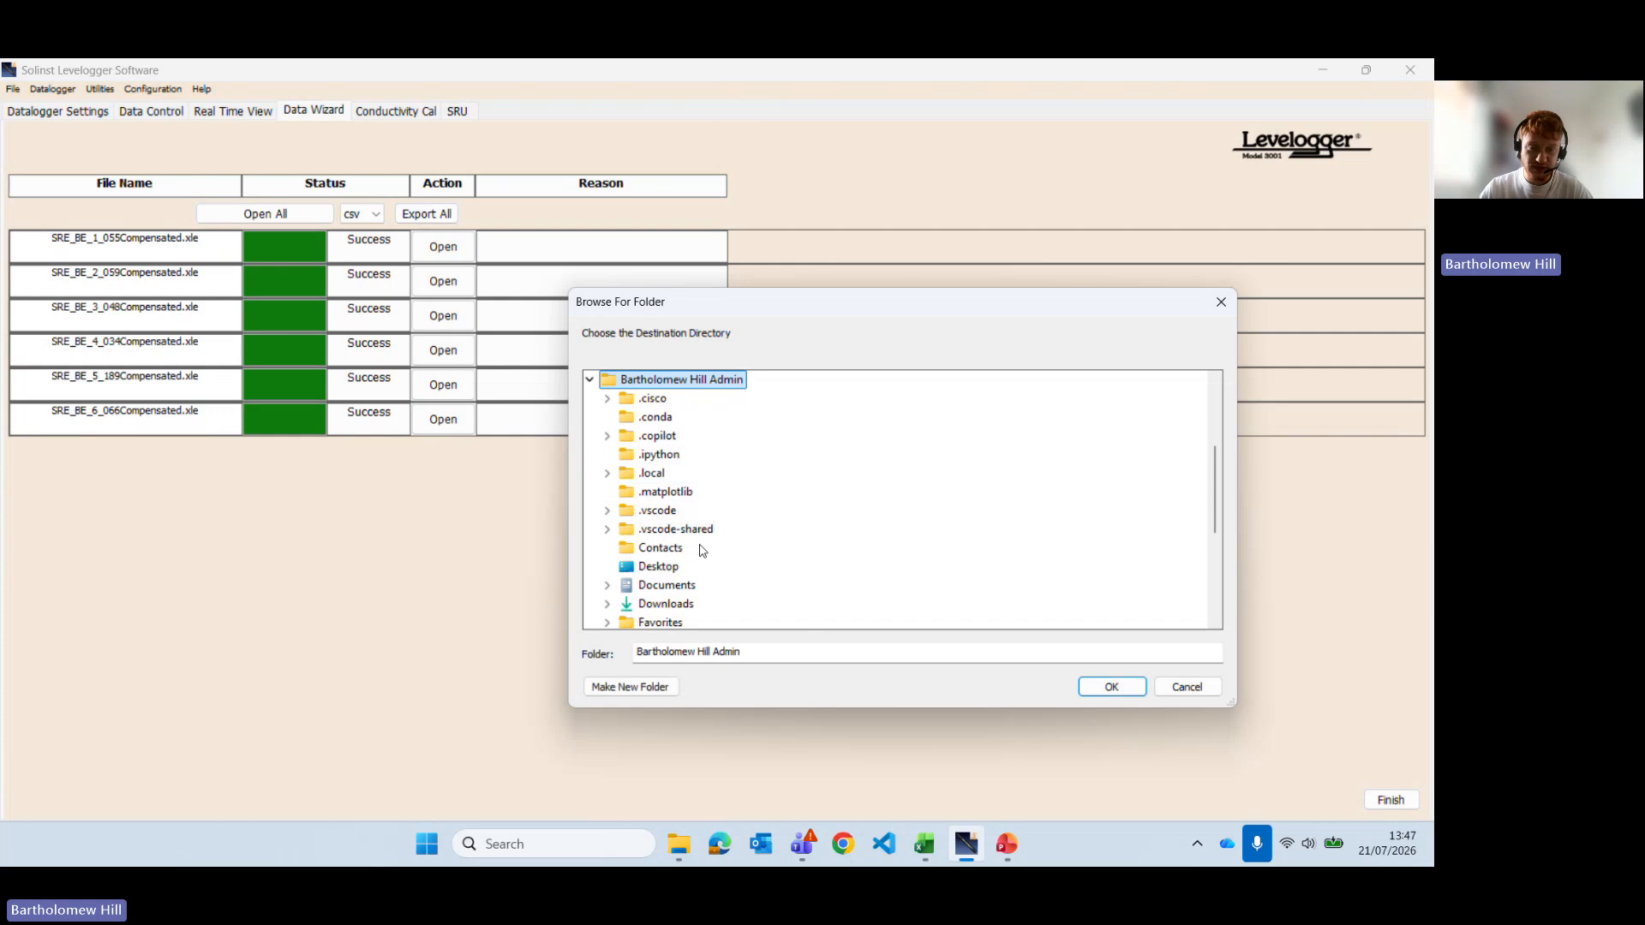
{"action": "scroll", "coordinate": [651, 523], "scroll_direction": "down", "scroll_amount": 4}
{"action": "left_click", "coordinate": [677, 476]}
{"action": "scroll", "coordinate": [706, 512], "scroll_direction": "down", "scroll_amount": 2}
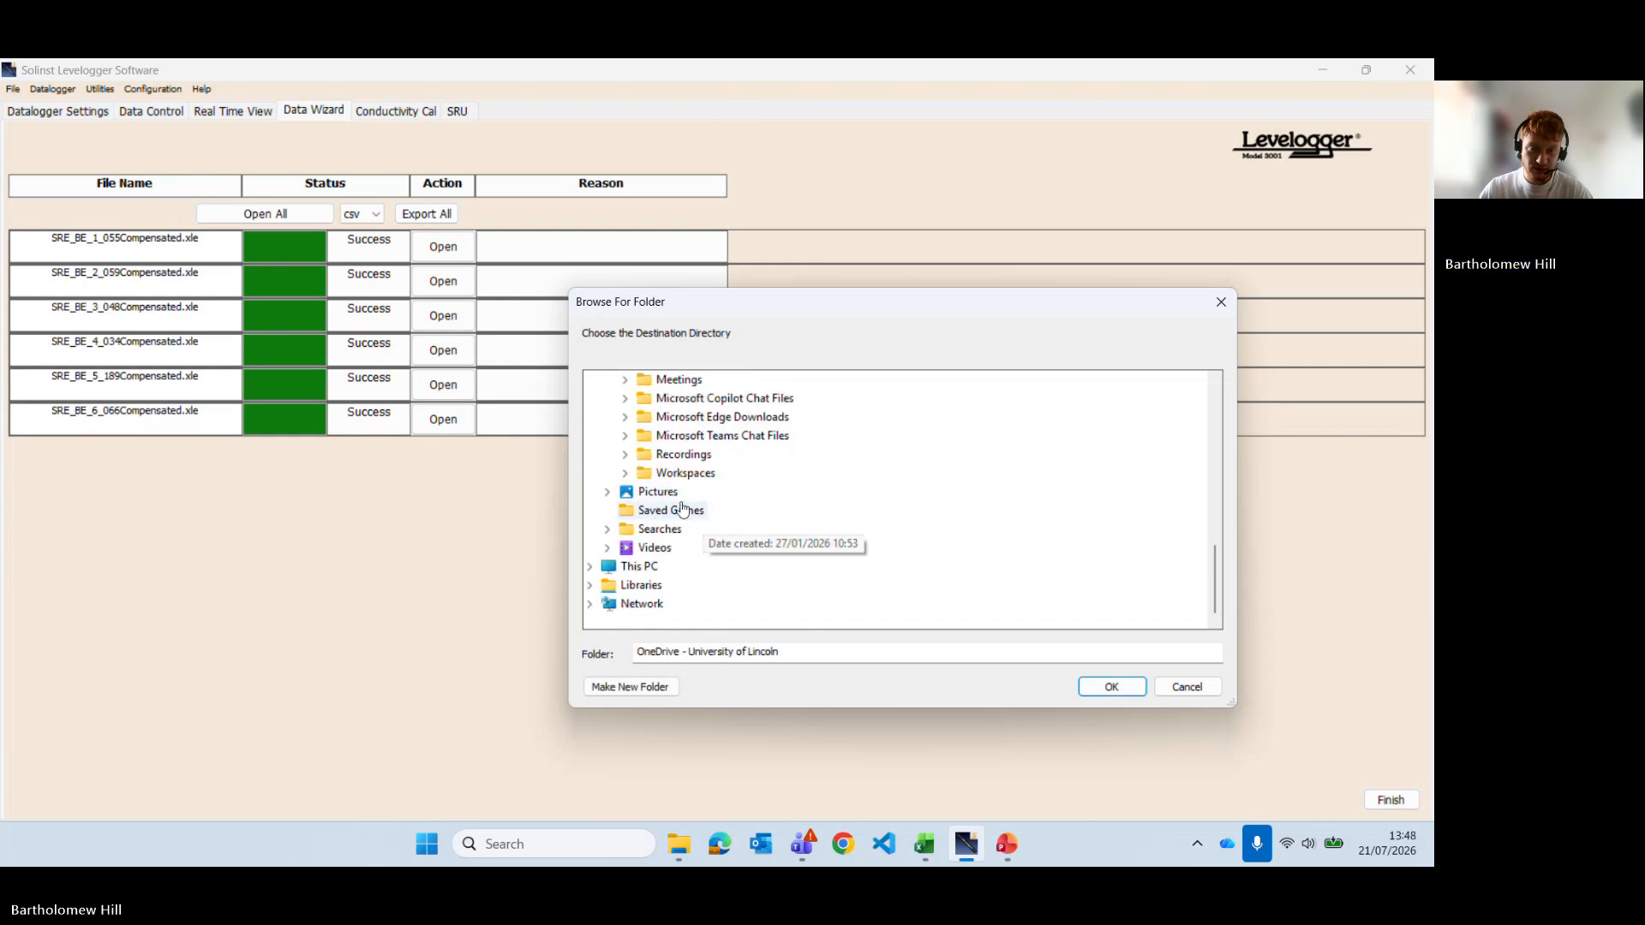
{"action": "left_click", "coordinate": [685, 472]}
{"action": "left_click", "coordinate": [719, 398]}
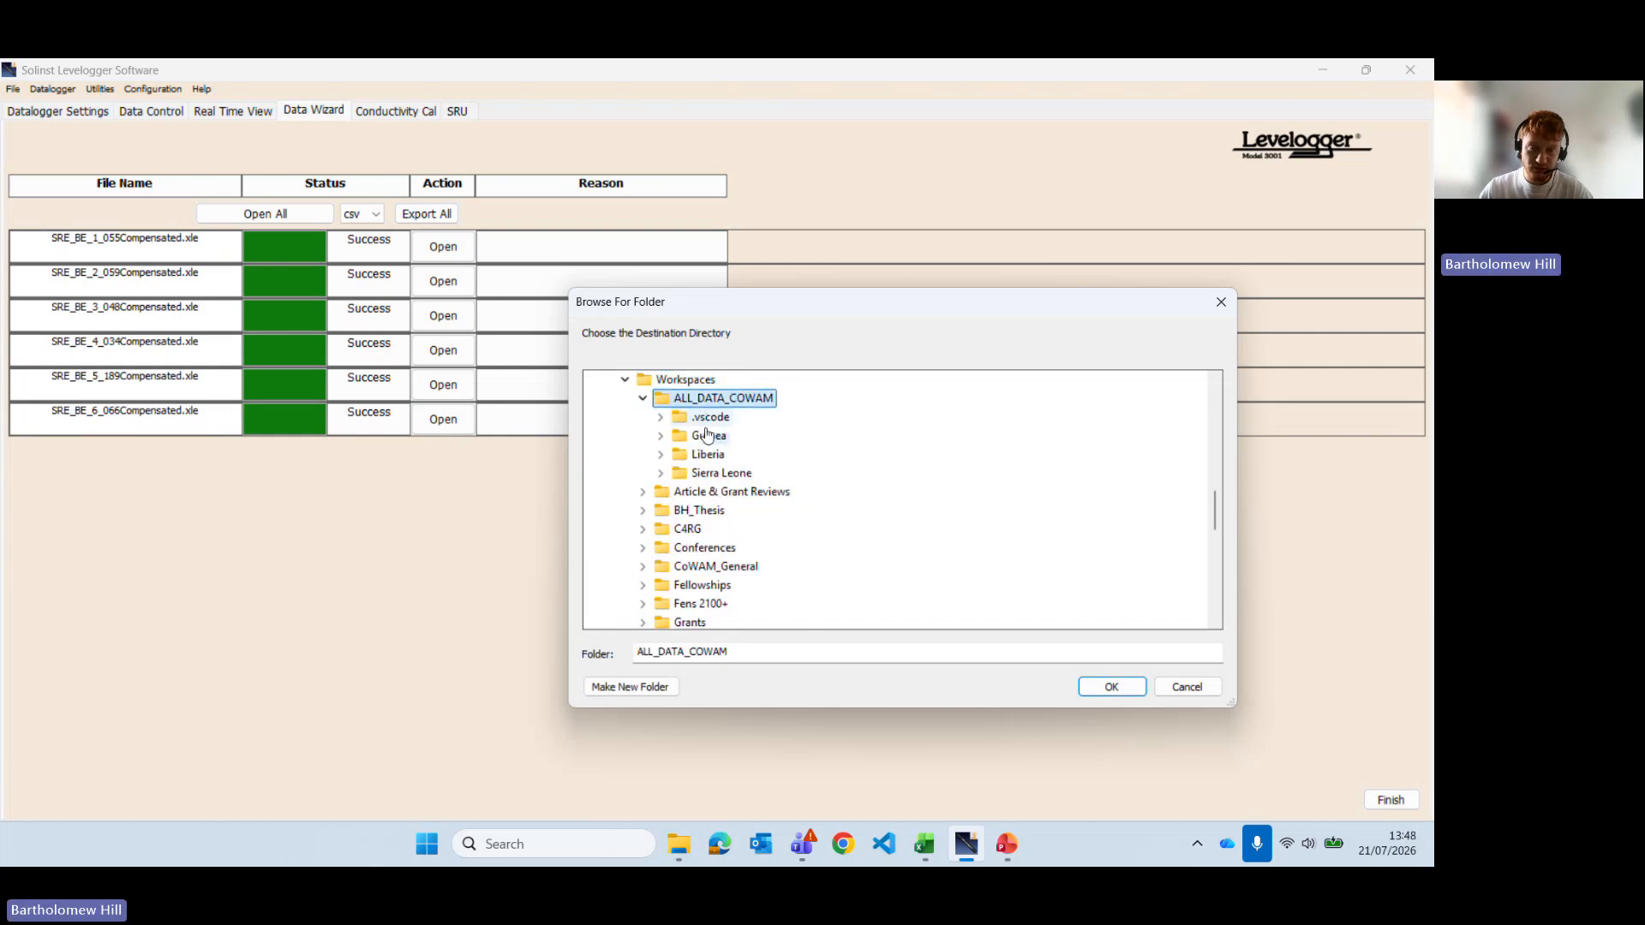
{"action": "left_click", "coordinate": [719, 473]}
{"action": "scroll", "coordinate": [746, 510], "scroll_direction": "down", "scroll_amount": 2}
{"action": "left_click", "coordinate": [742, 382]}
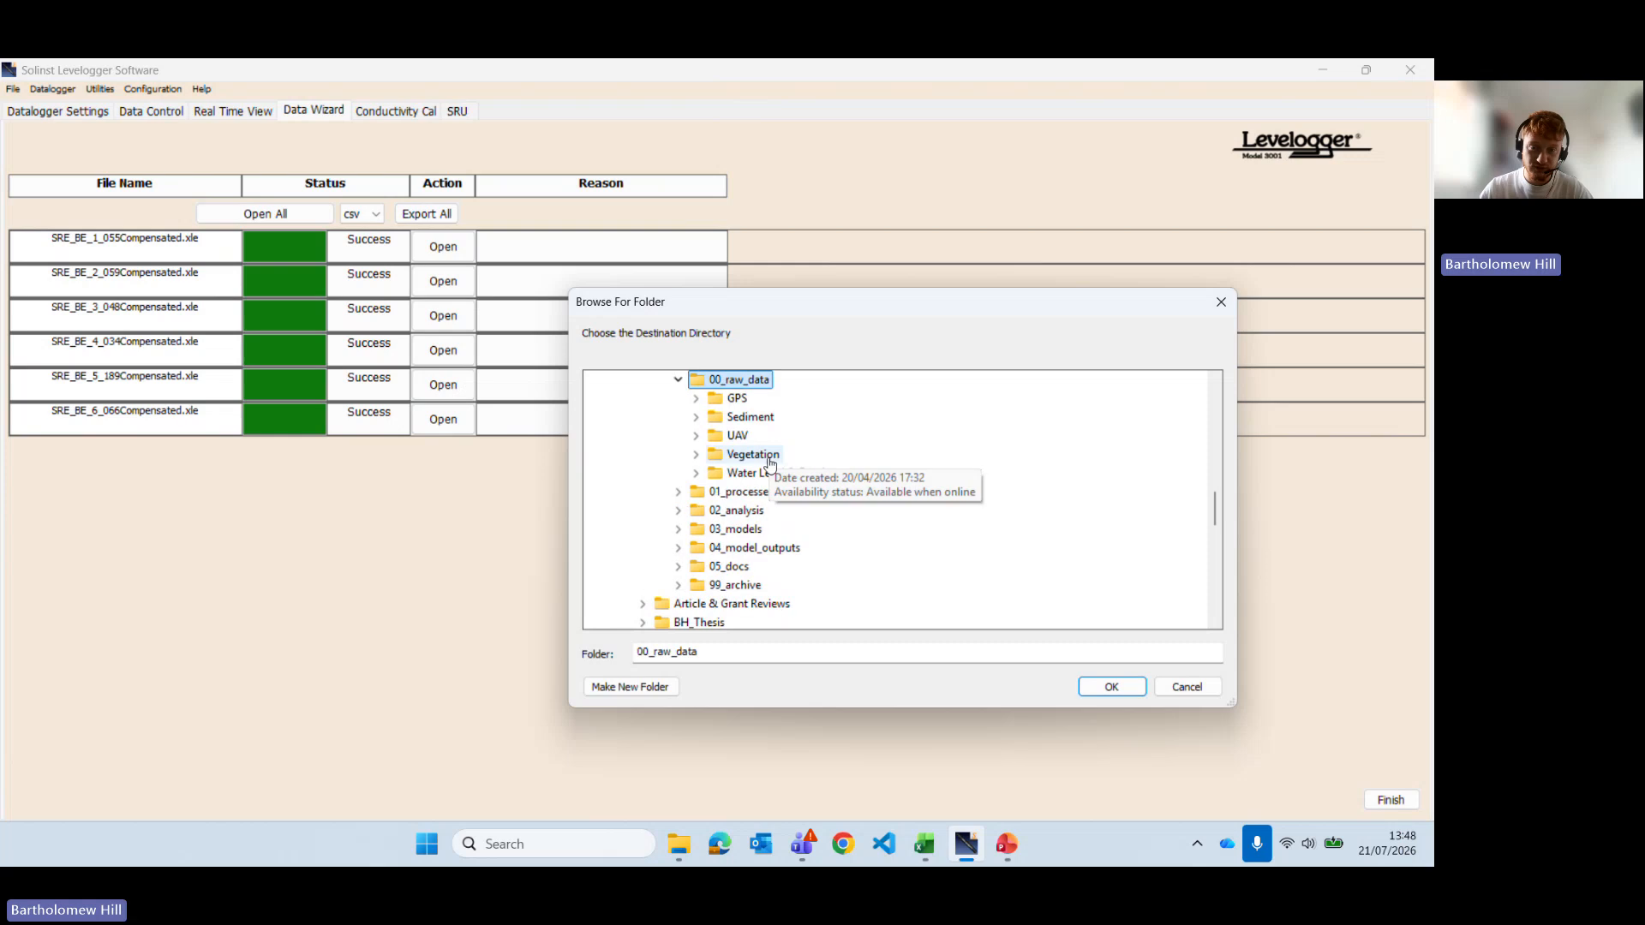
{"action": "left_click", "coordinate": [769, 473]}
{"action": "left_click", "coordinate": [755, 547]}
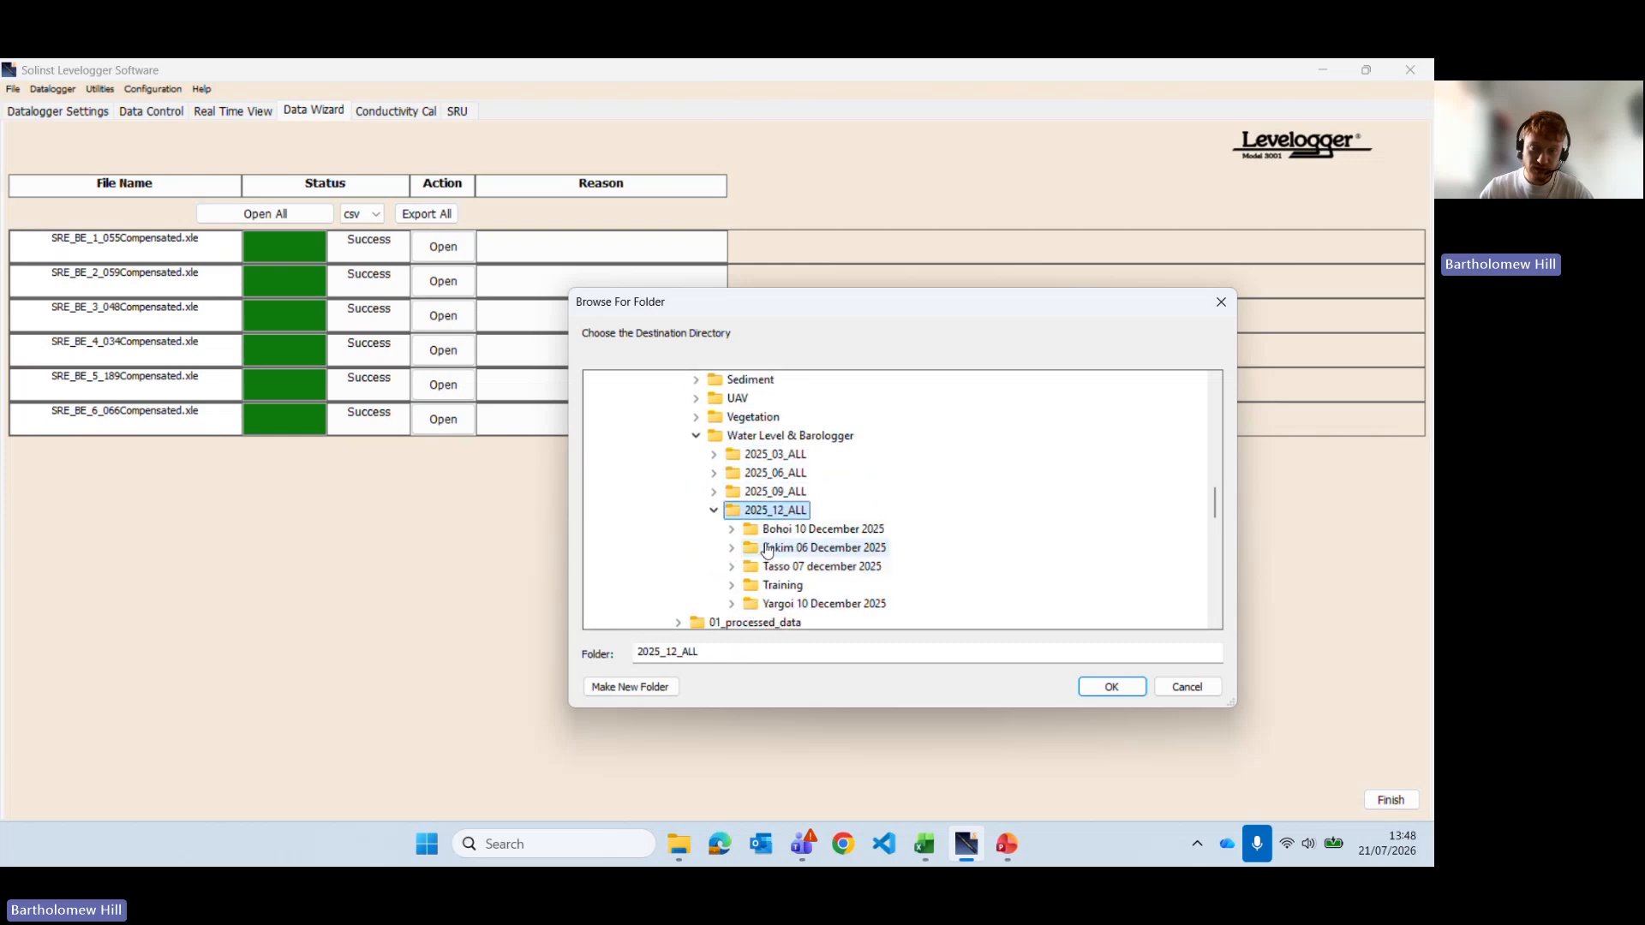
{"action": "left_click", "coordinate": [782, 585]}
{"action": "left_click", "coordinate": [1120, 693]}
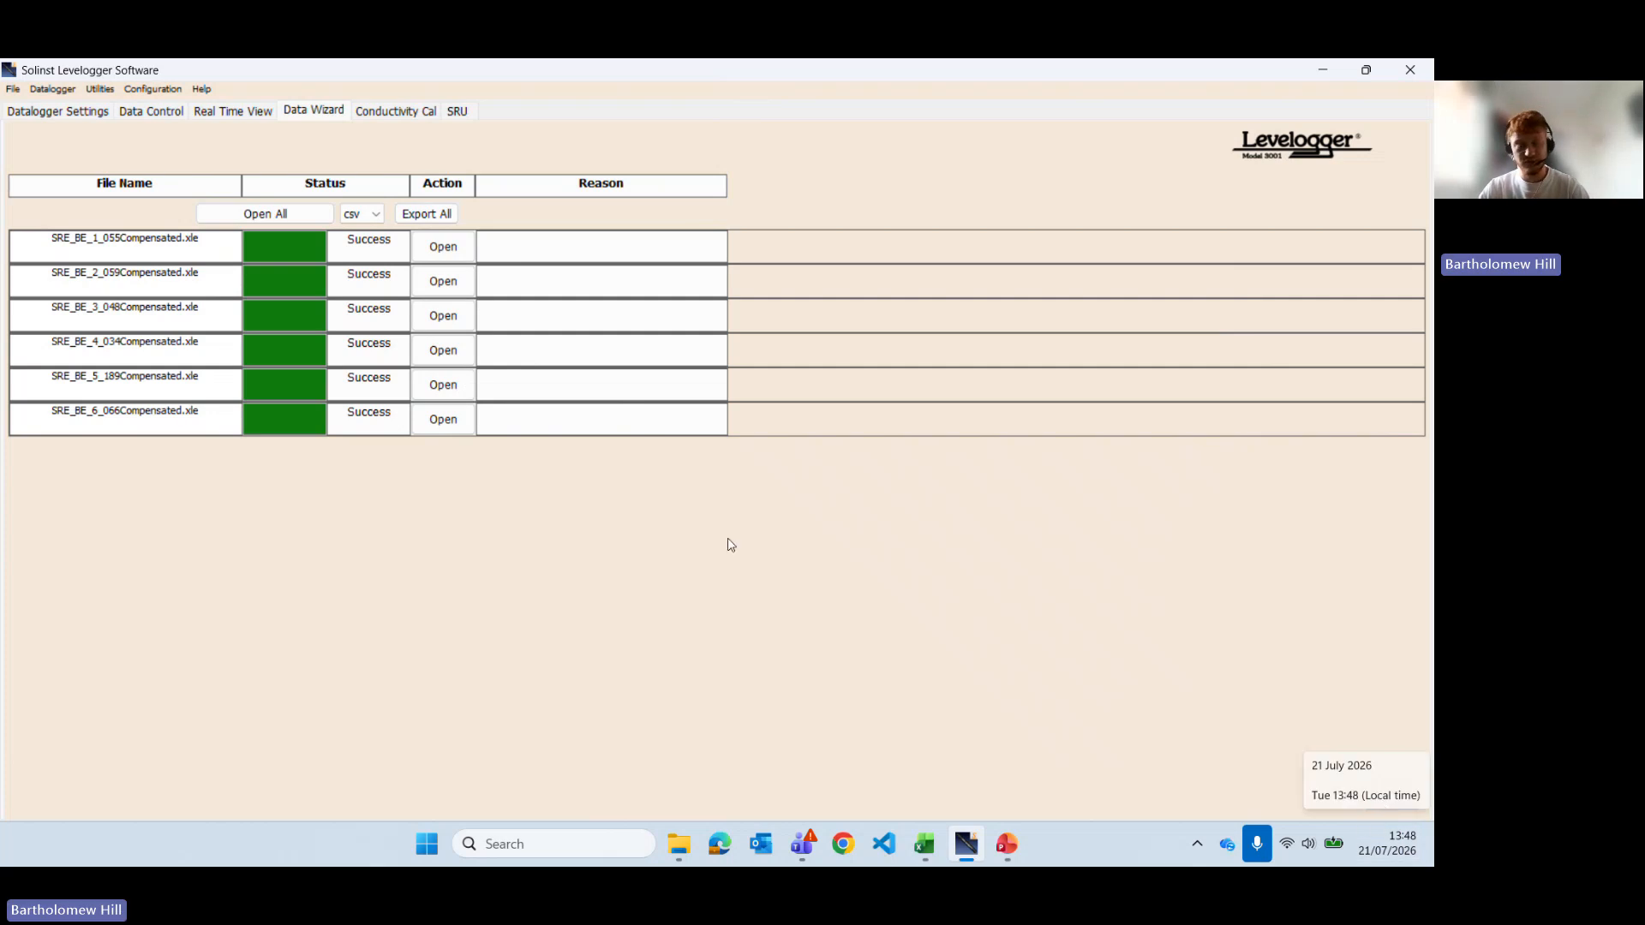
Step: Open SRE_BE_1_055Compensated.xle to view its compensated level and temperature data
{"action": "left_click", "coordinate": [460, 250]}
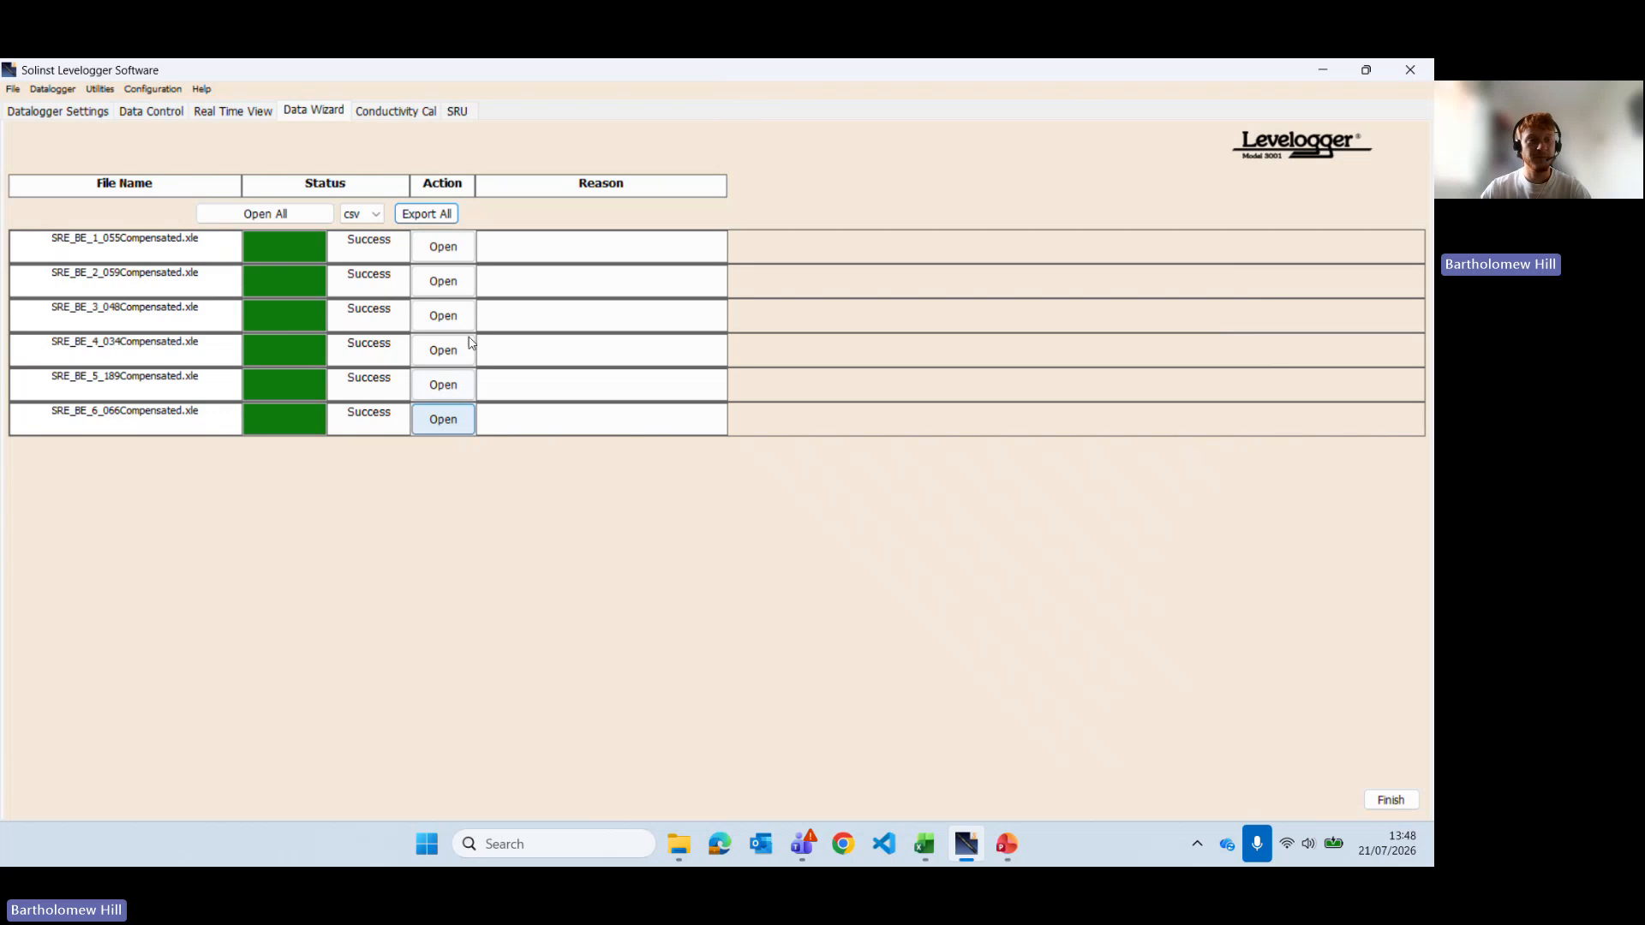
{"action": "left_click", "coordinate": [460, 250]}
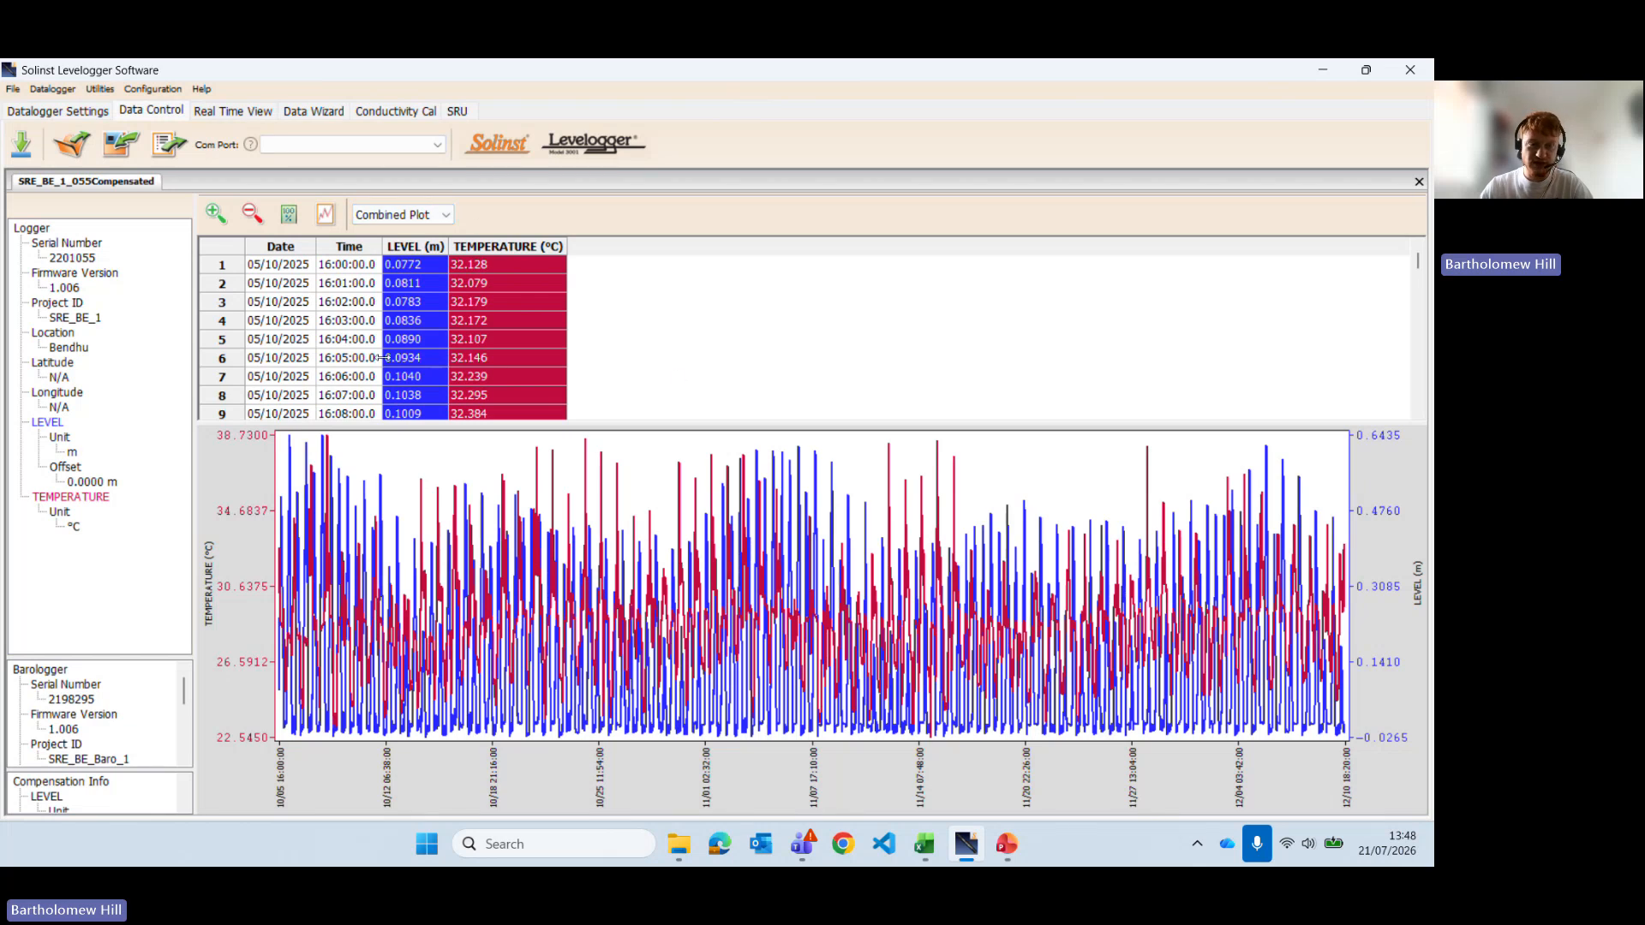
Step: Switch the chart to Separated Plot to show level and temperature in individual graphs, and adjust the horizontal zoom
{"action": "left_click", "coordinate": [410, 215]}
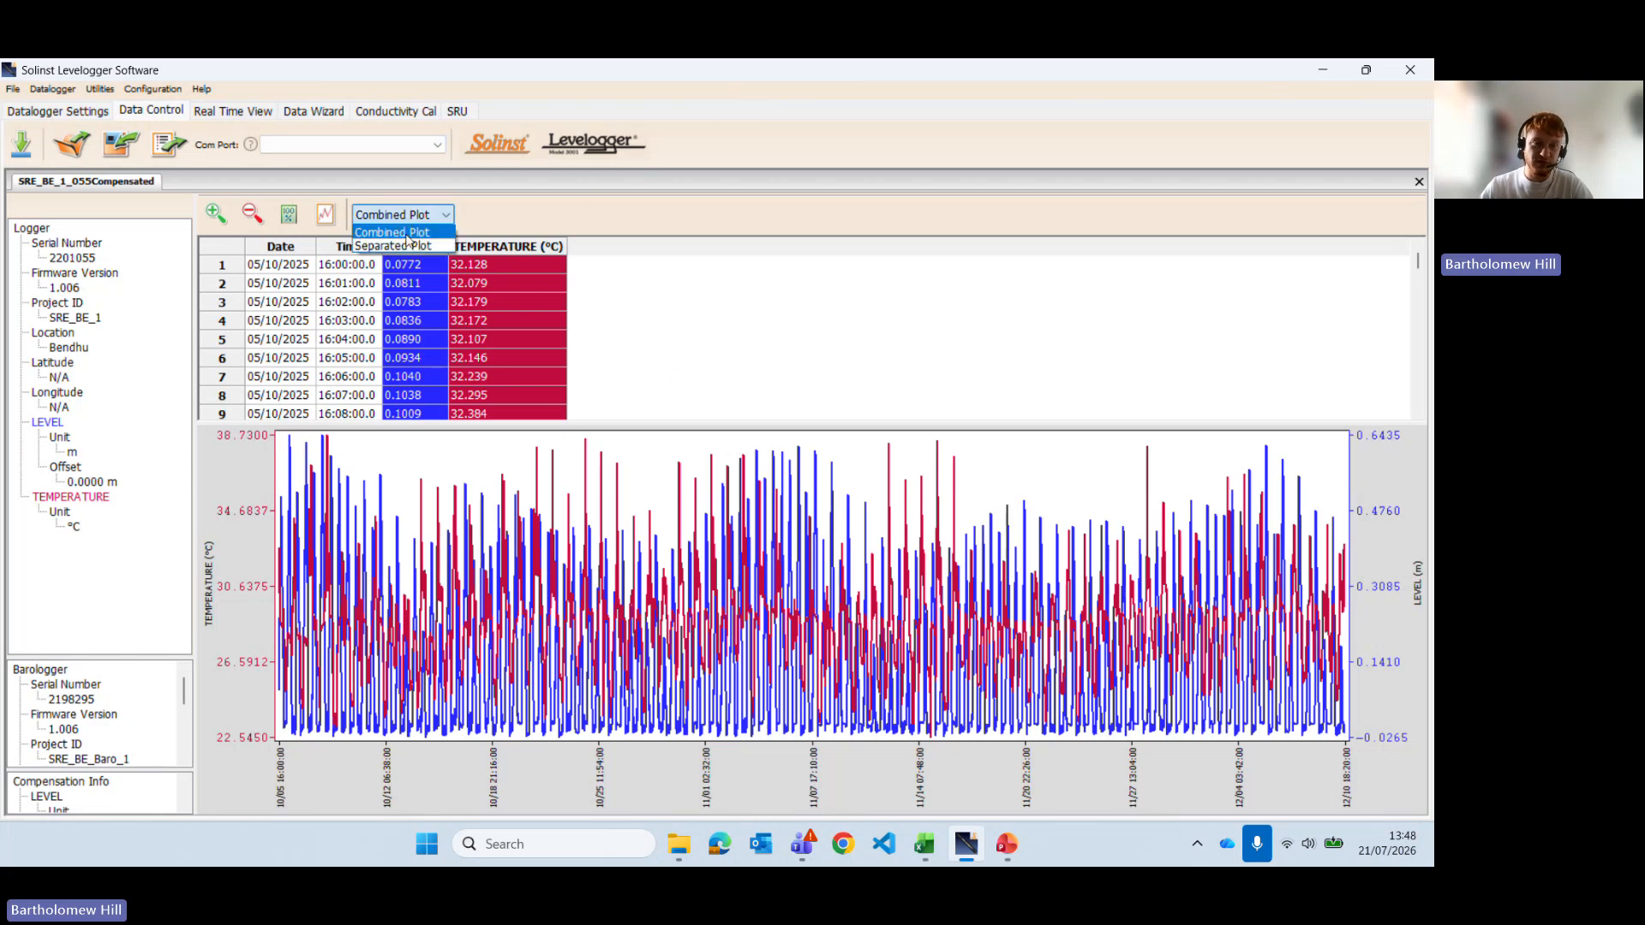
{"action": "left_click", "coordinate": [408, 247]}
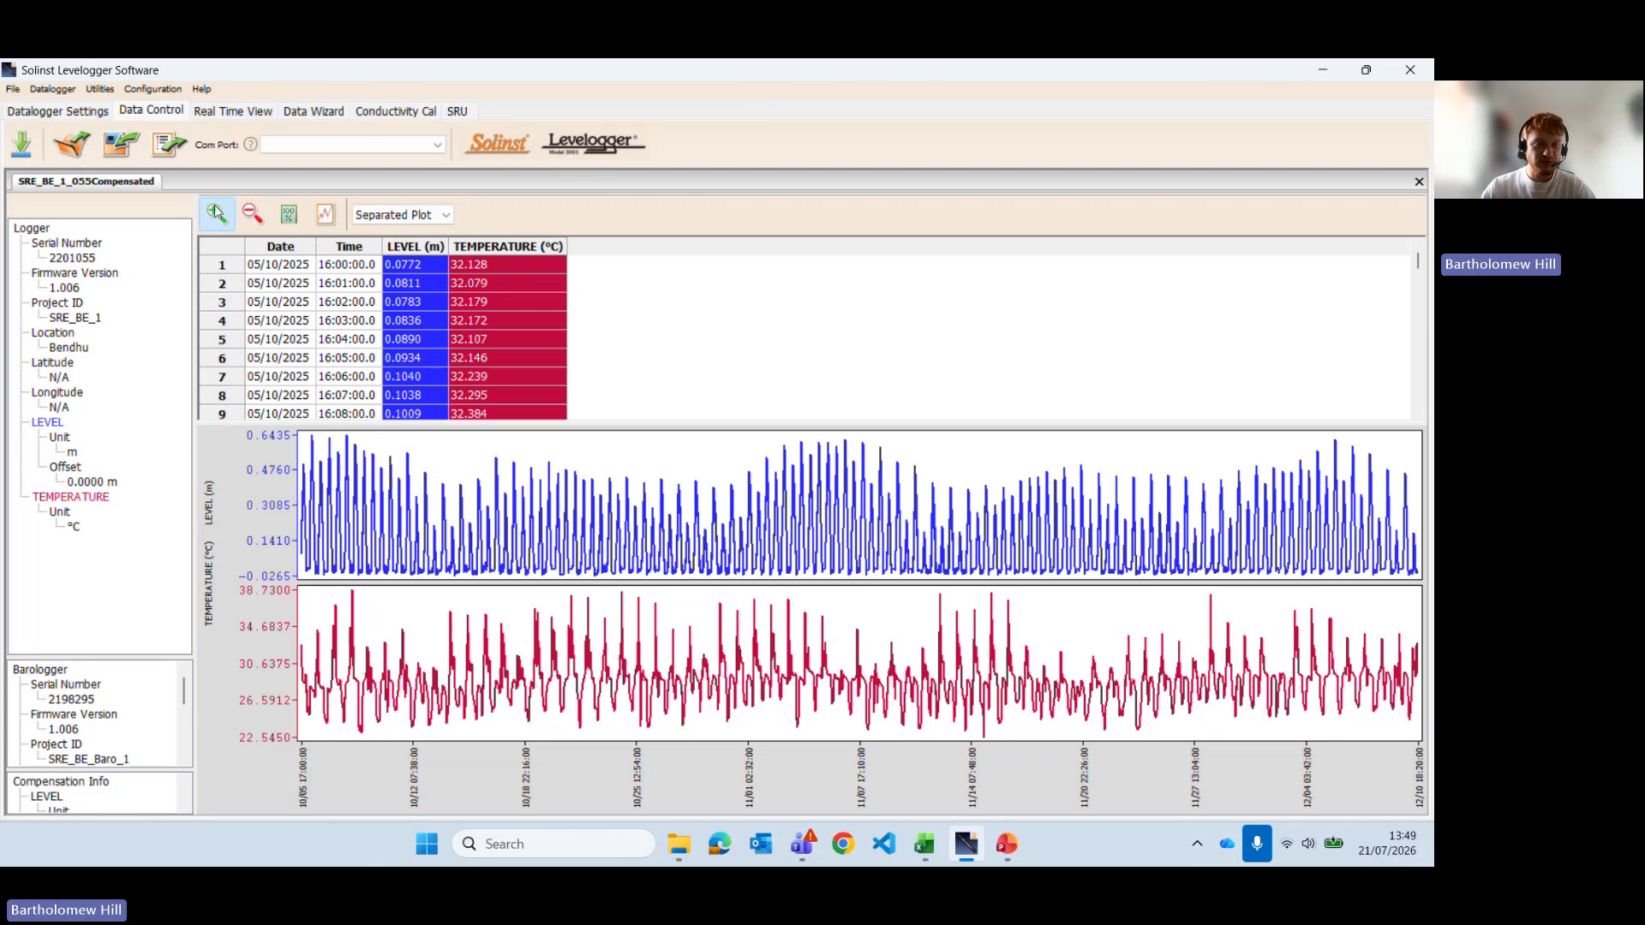
{"action": "left_click", "coordinate": [254, 214]}
{"action": "left_click", "coordinate": [253, 214]}
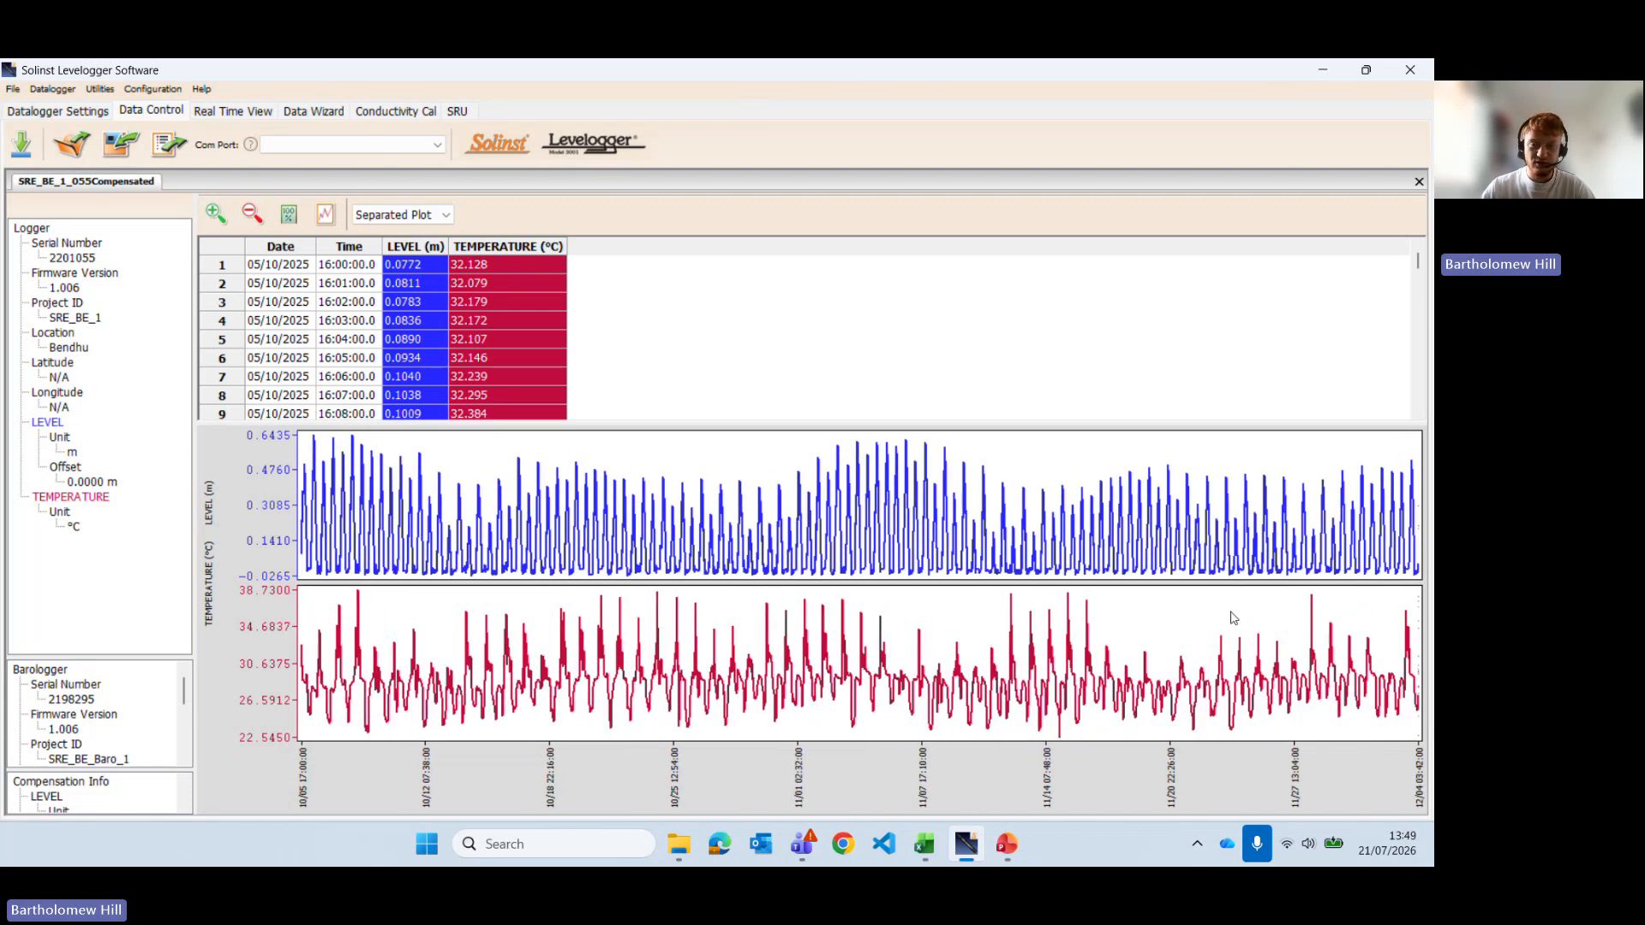
Step: Zoom the plots in on about 4 to 14 November 2025, and narrow the range to the first four level peaks
{"action": "left_click", "coordinate": [1227, 553]}
{"action": "left_click", "coordinate": [1257, 551]}
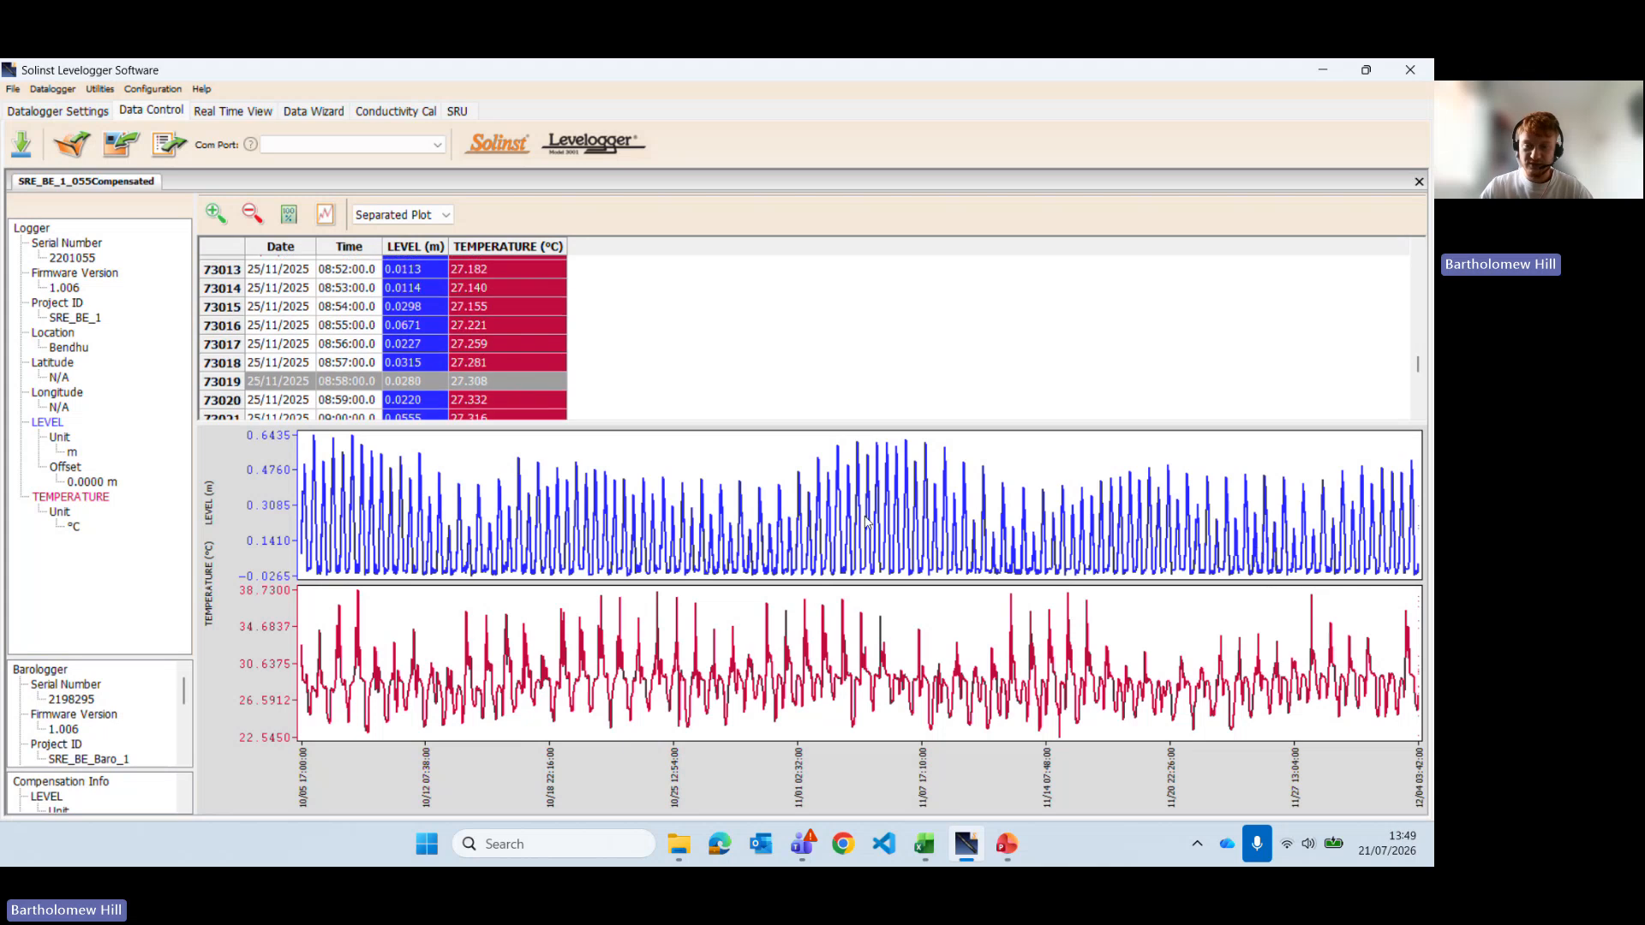
{"action": "left_click_drag", "start_coordinate": [1056, 536], "coordinate": [864, 535]}
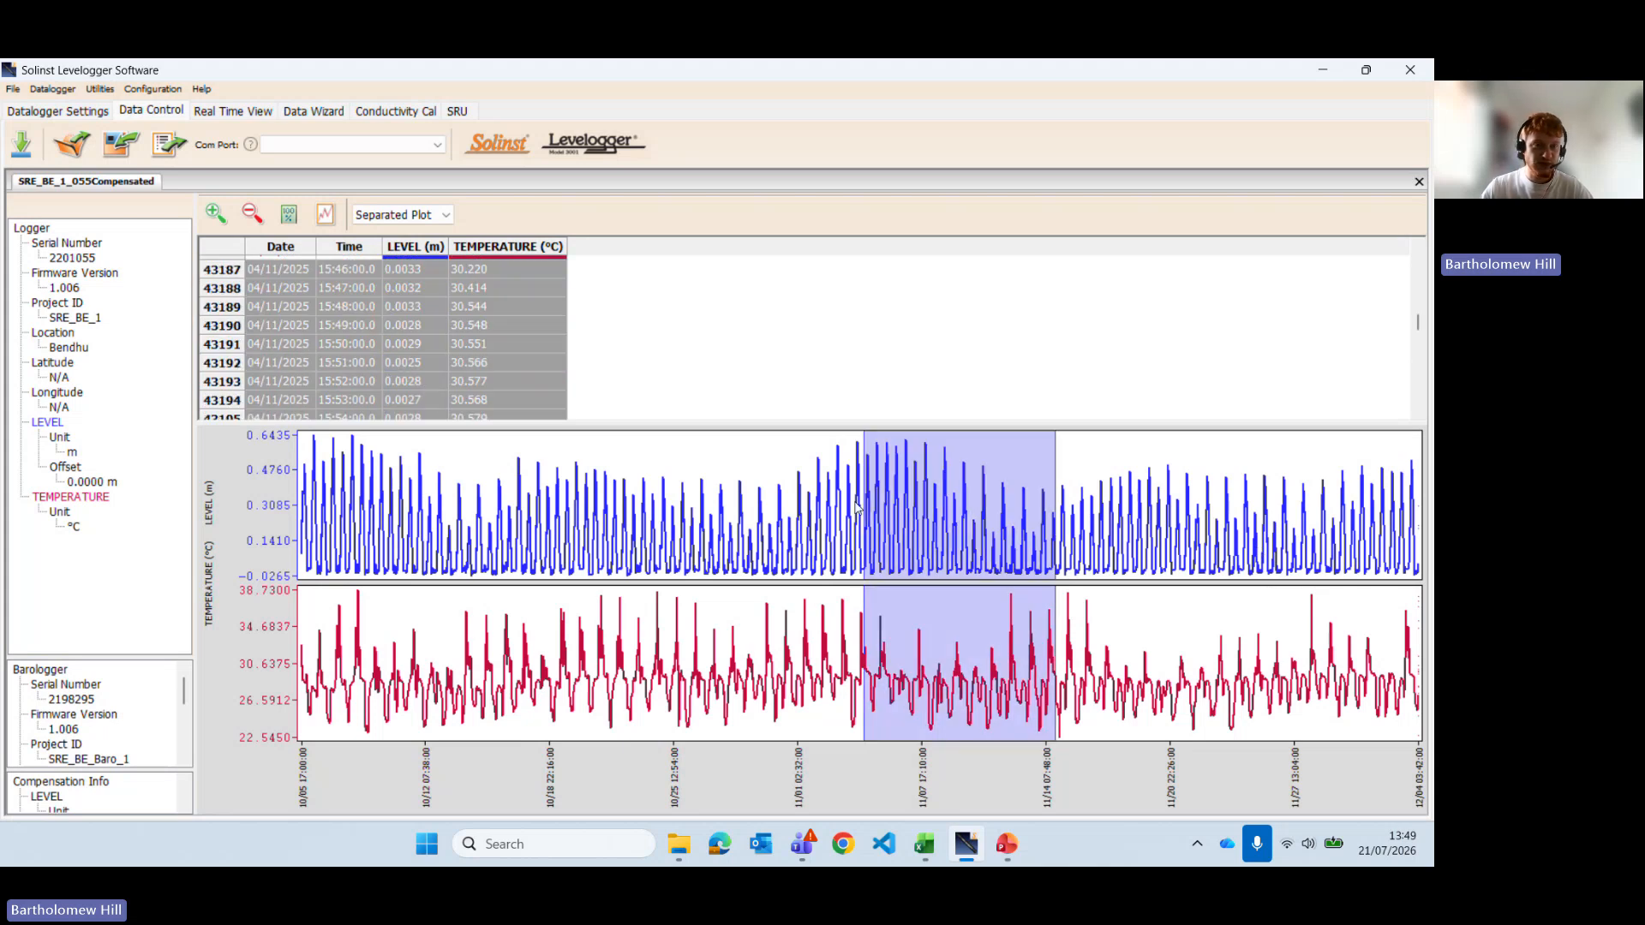
{"action": "left_click", "coordinate": [216, 214]}
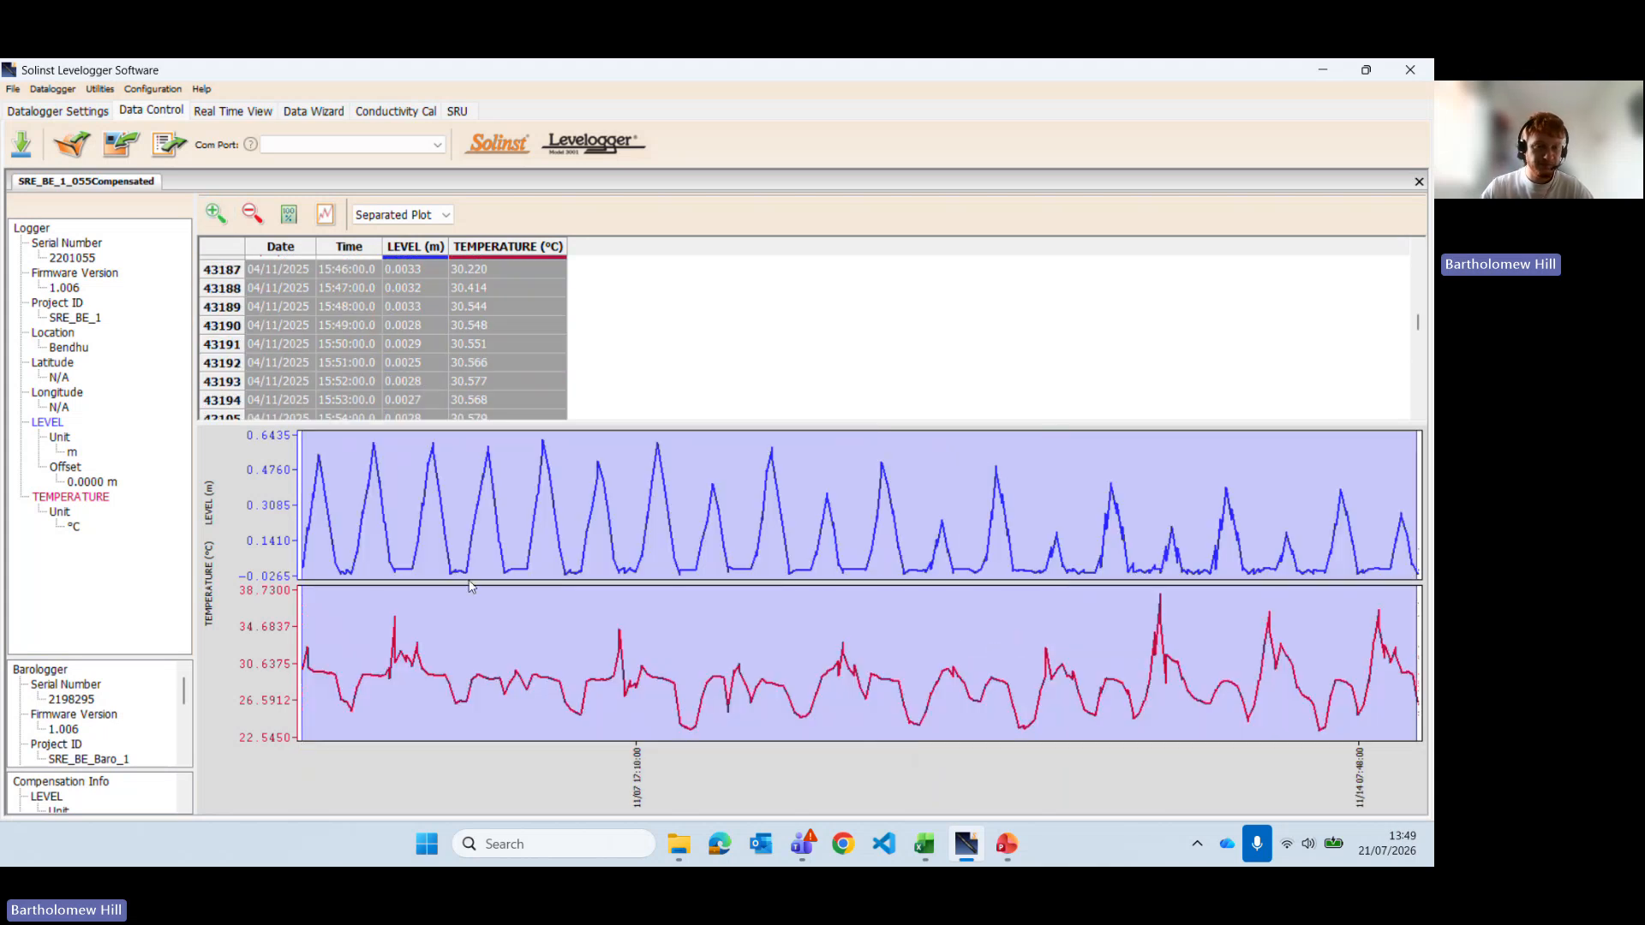
{"action": "left_click", "coordinate": [304, 527]}
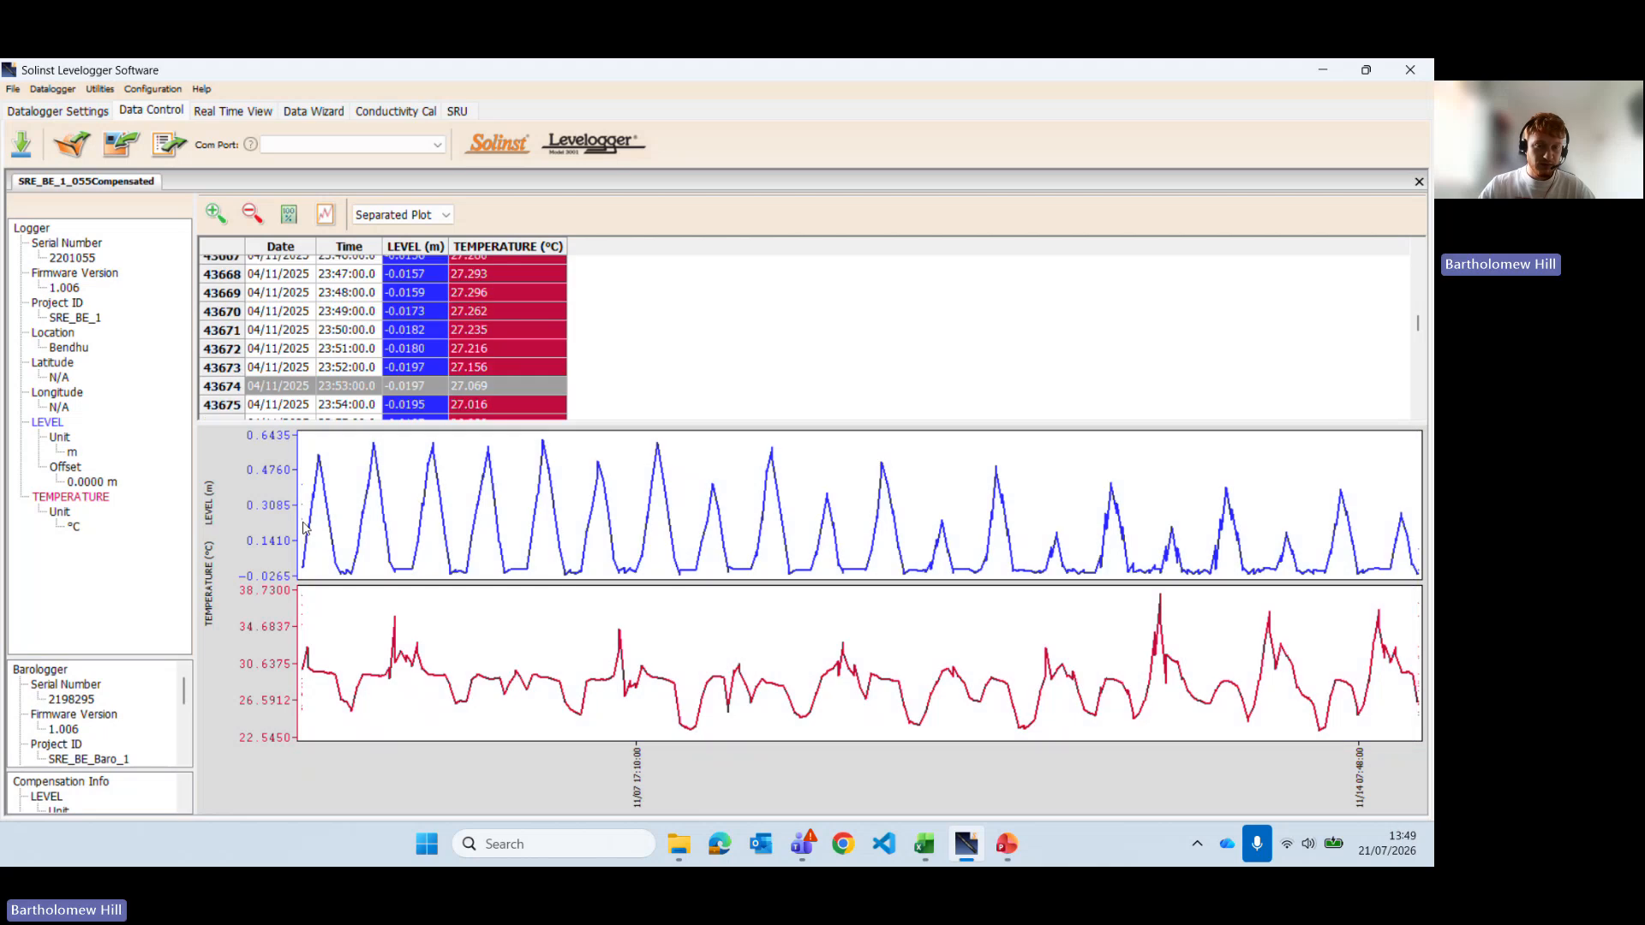
{"action": "left_click_drag", "start_coordinate": [531, 533], "coordinate": [316, 535]}
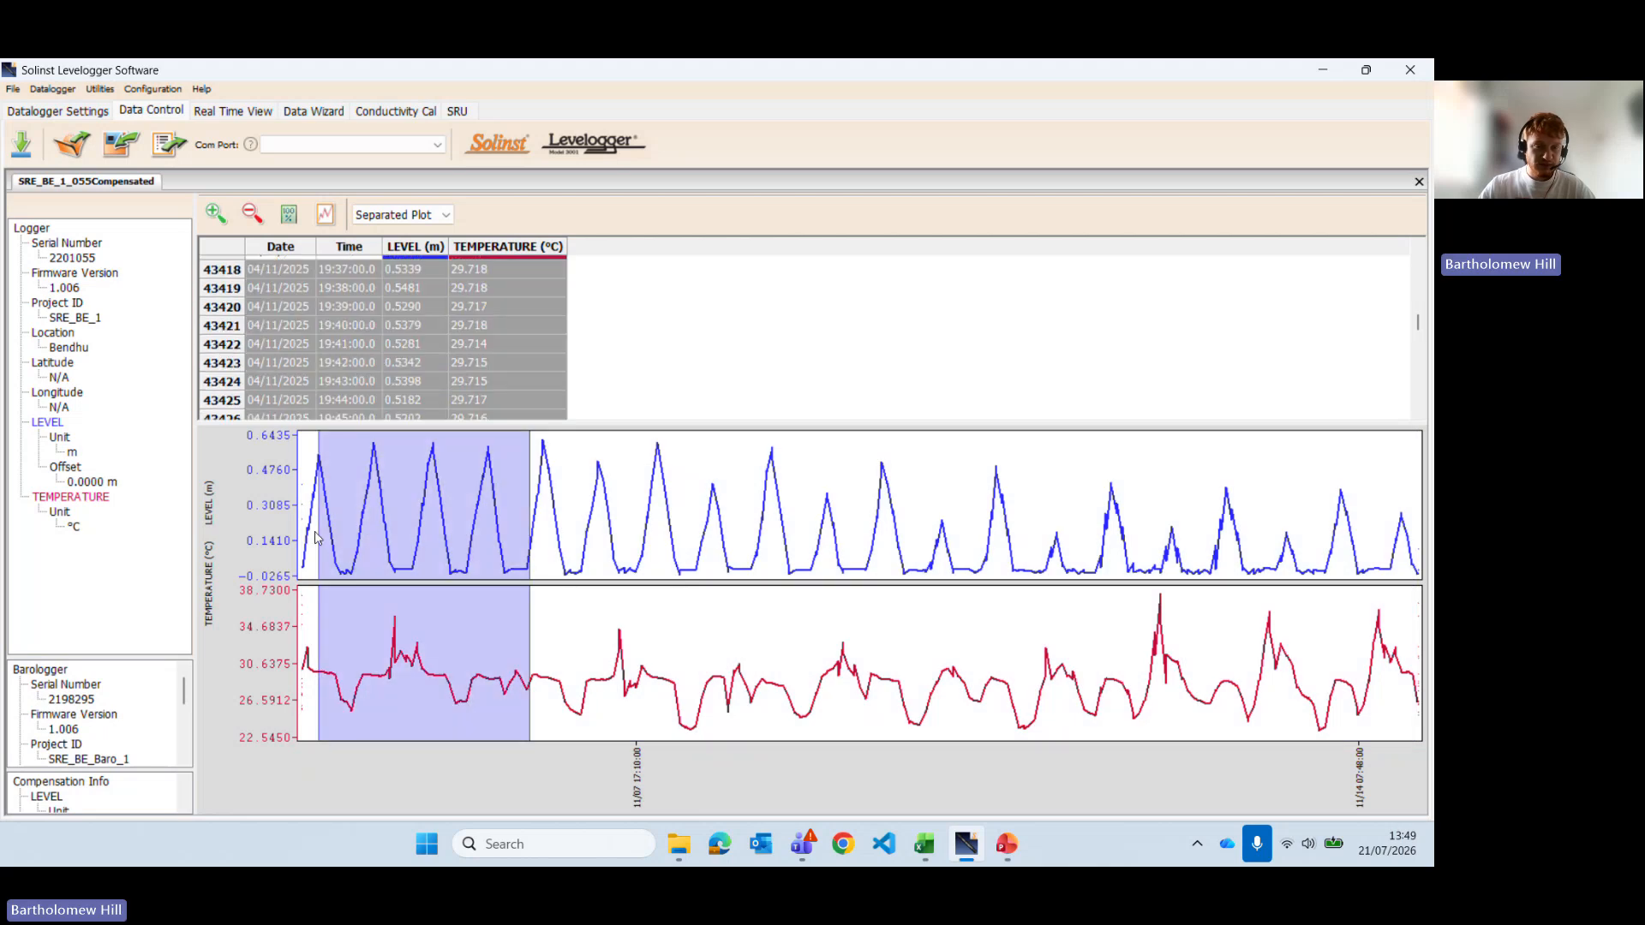
{"action": "left_click", "coordinate": [216, 214]}
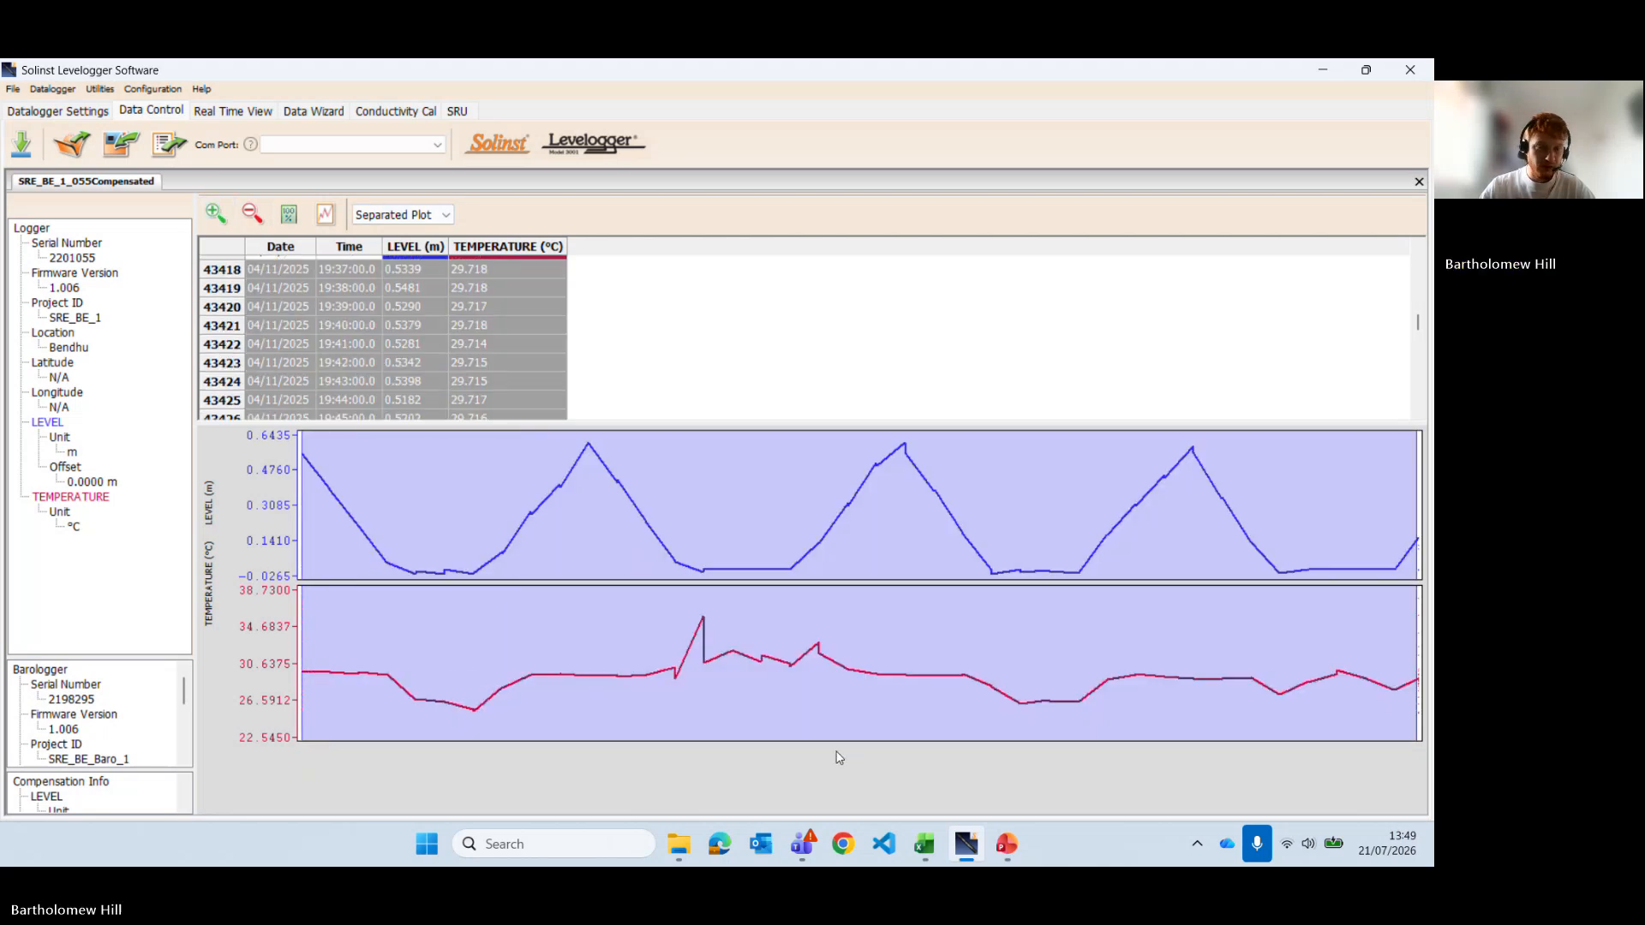
Step: Examine the level readings along the flat low-water trough in the early hours of 5 November 2025
{"action": "left_click", "coordinate": [421, 574]}
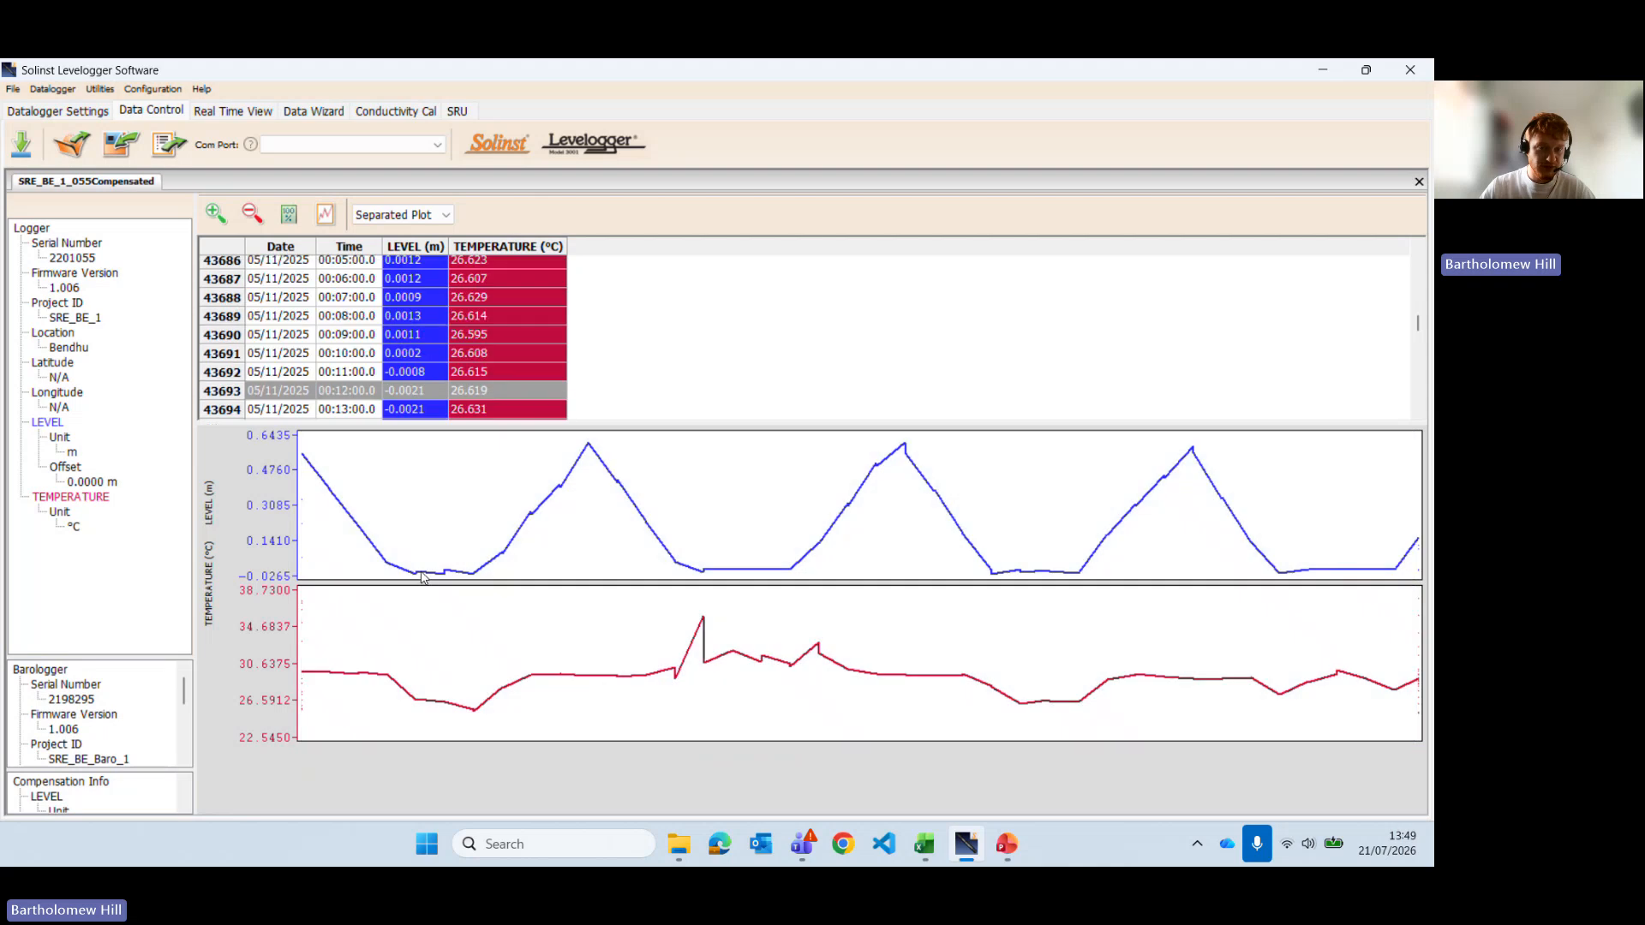
{"action": "left_click", "coordinate": [420, 574]}
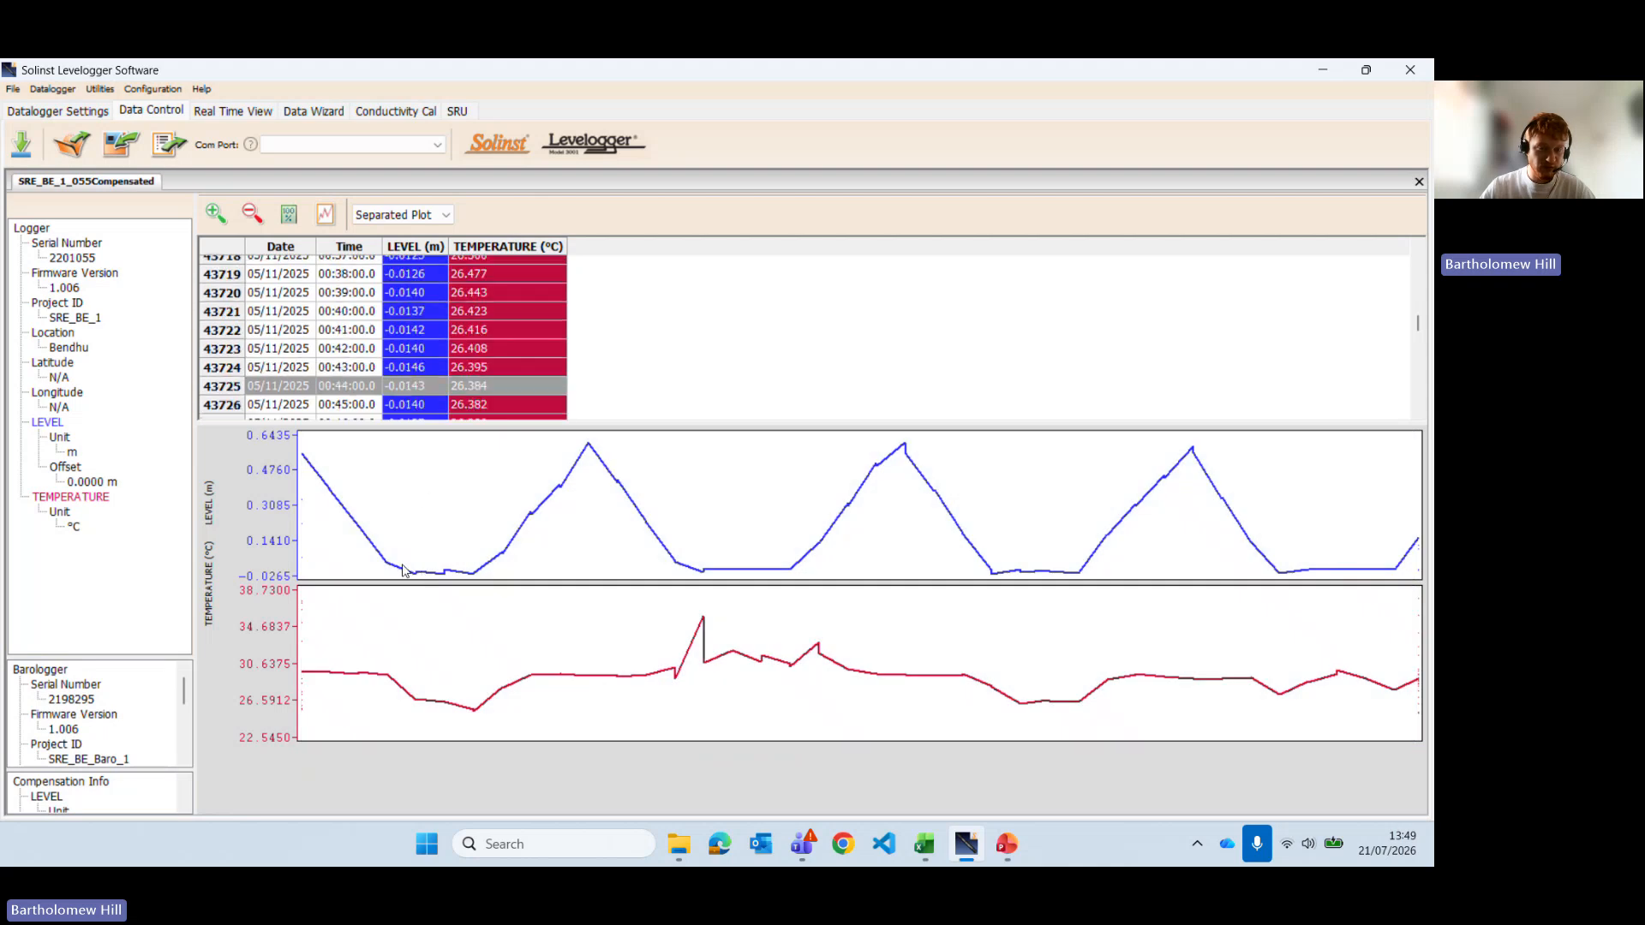
{"action": "left_click", "coordinate": [425, 575]}
{"action": "left_click", "coordinate": [444, 576]}
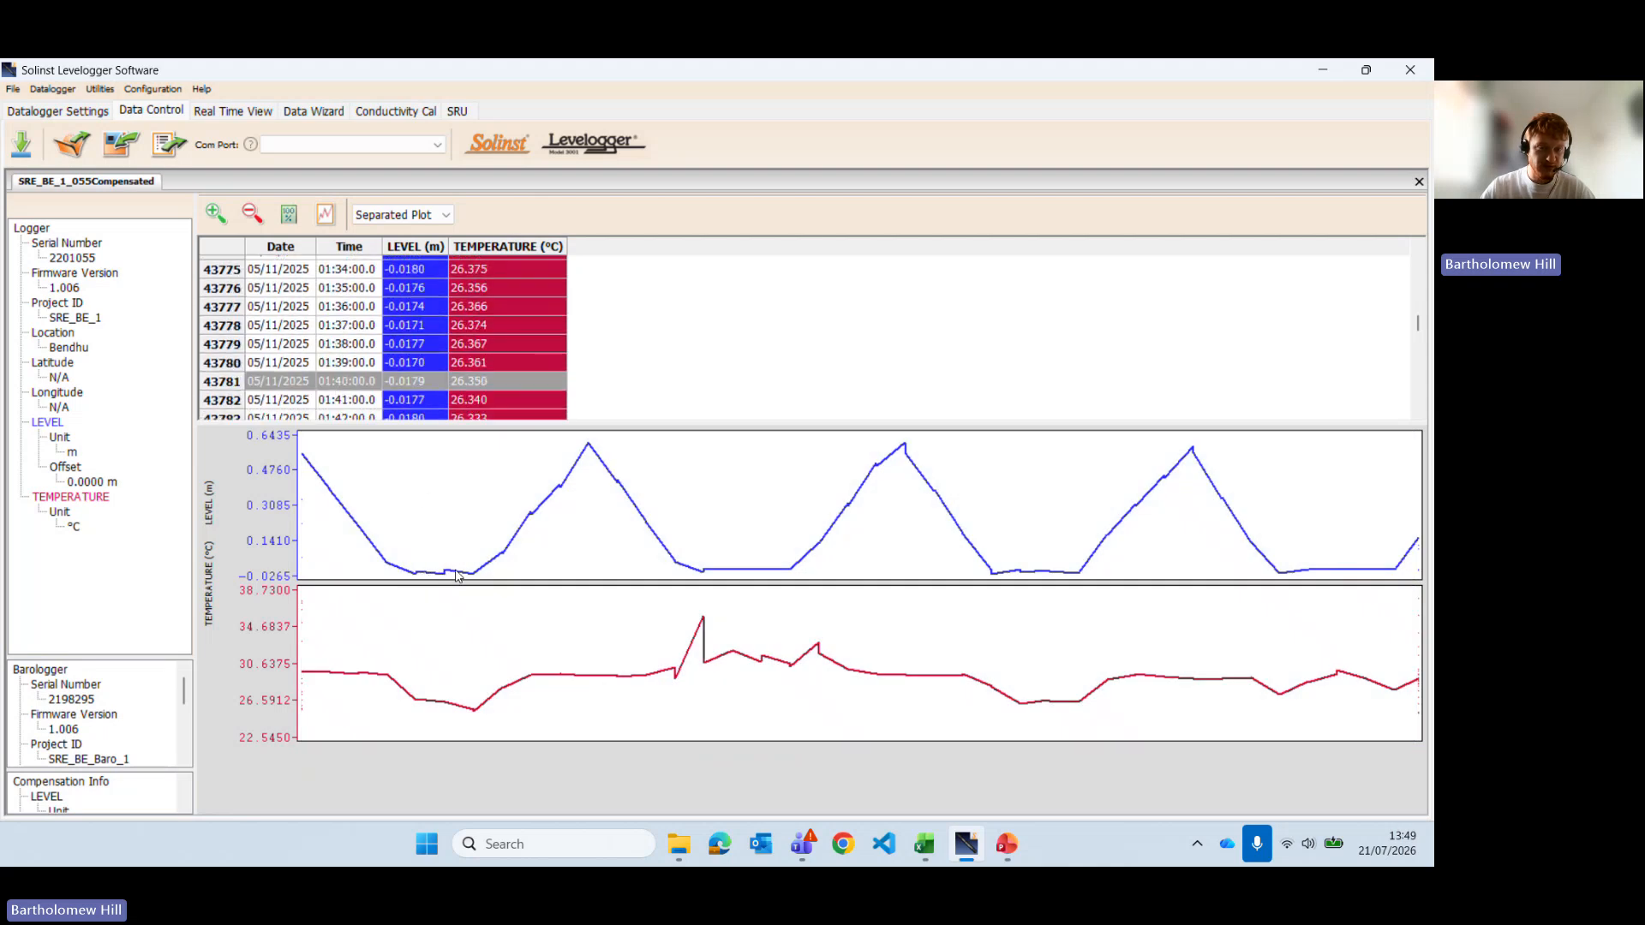
{"action": "left_click", "coordinate": [457, 575]}
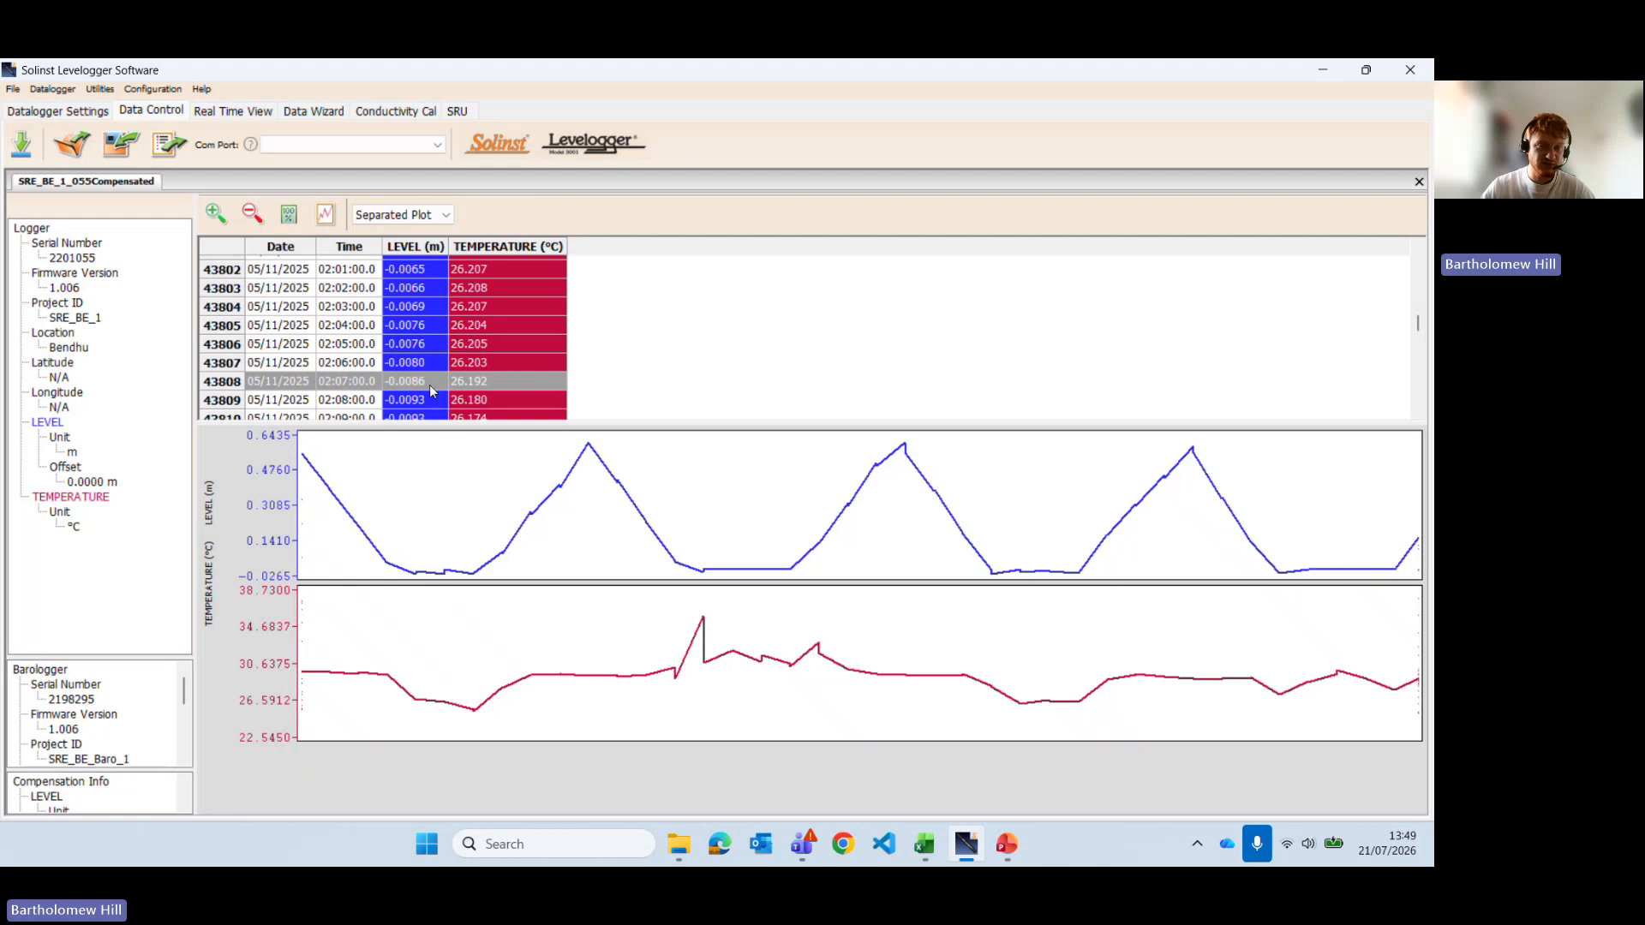
{"action": "left_click", "coordinate": [406, 581]}
{"action": "left_click", "coordinate": [429, 579]}
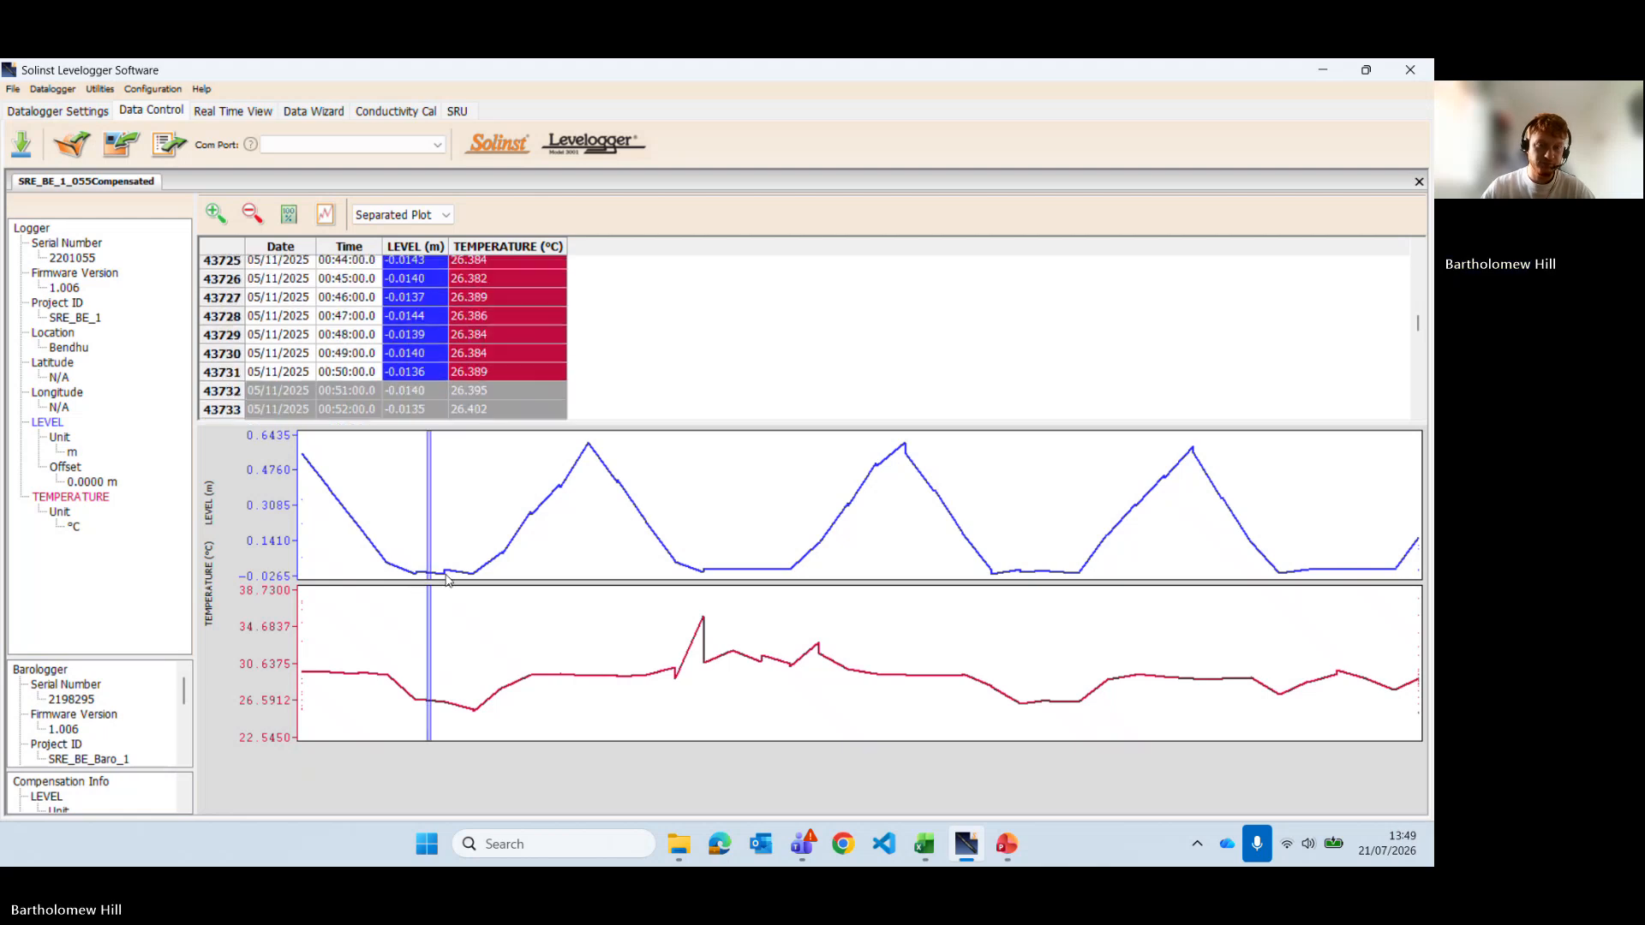
{"action": "left_click", "coordinate": [459, 579]}
{"action": "left_click_drag", "start_coordinate": [432, 574], "coordinate": [457, 564]}
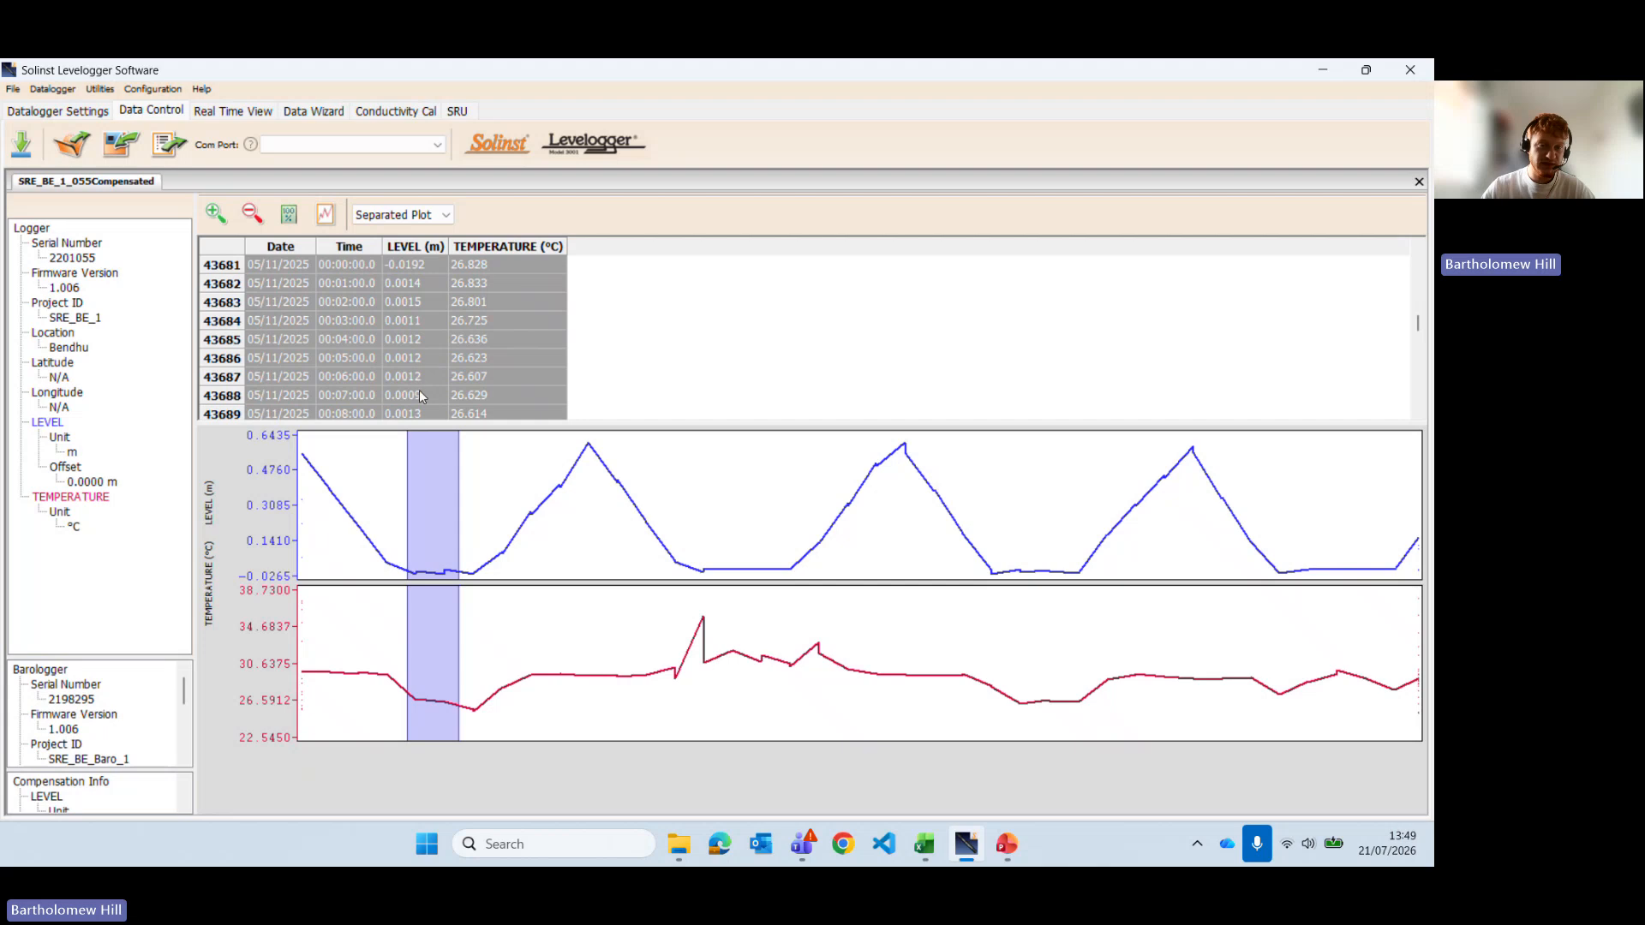
{"action": "left_click", "coordinate": [436, 524]}
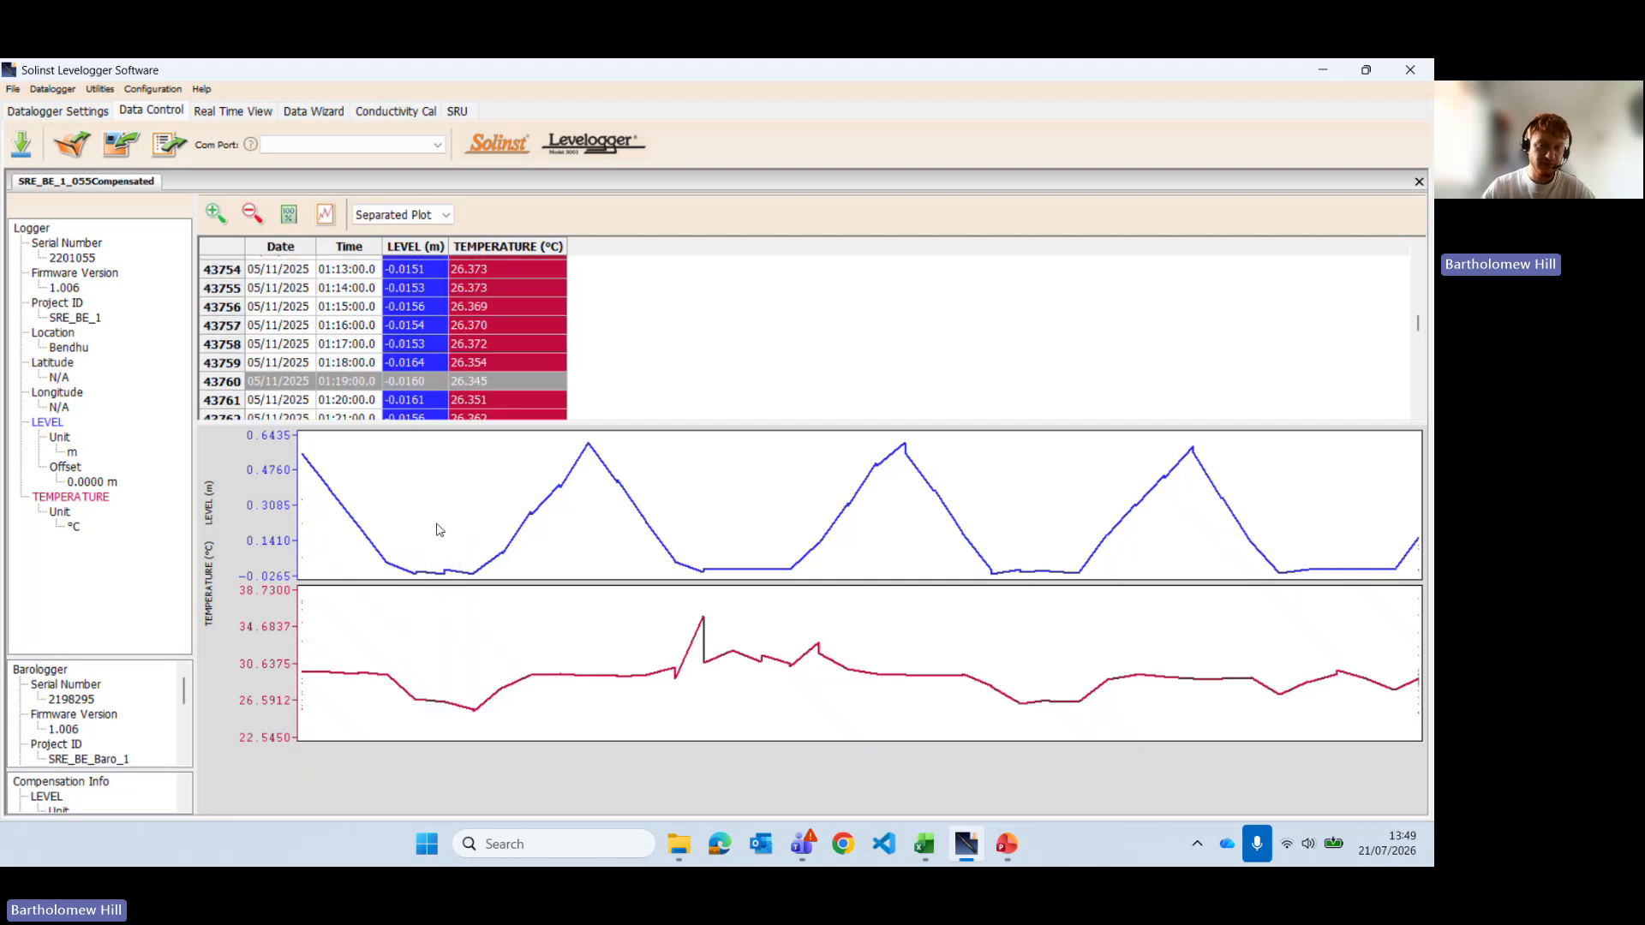
{"action": "left_click", "coordinate": [446, 575]}
{"action": "left_click", "coordinate": [449, 571]}
{"action": "left_click_drag", "start_coordinate": [470, 572], "coordinate": [500, 580]}
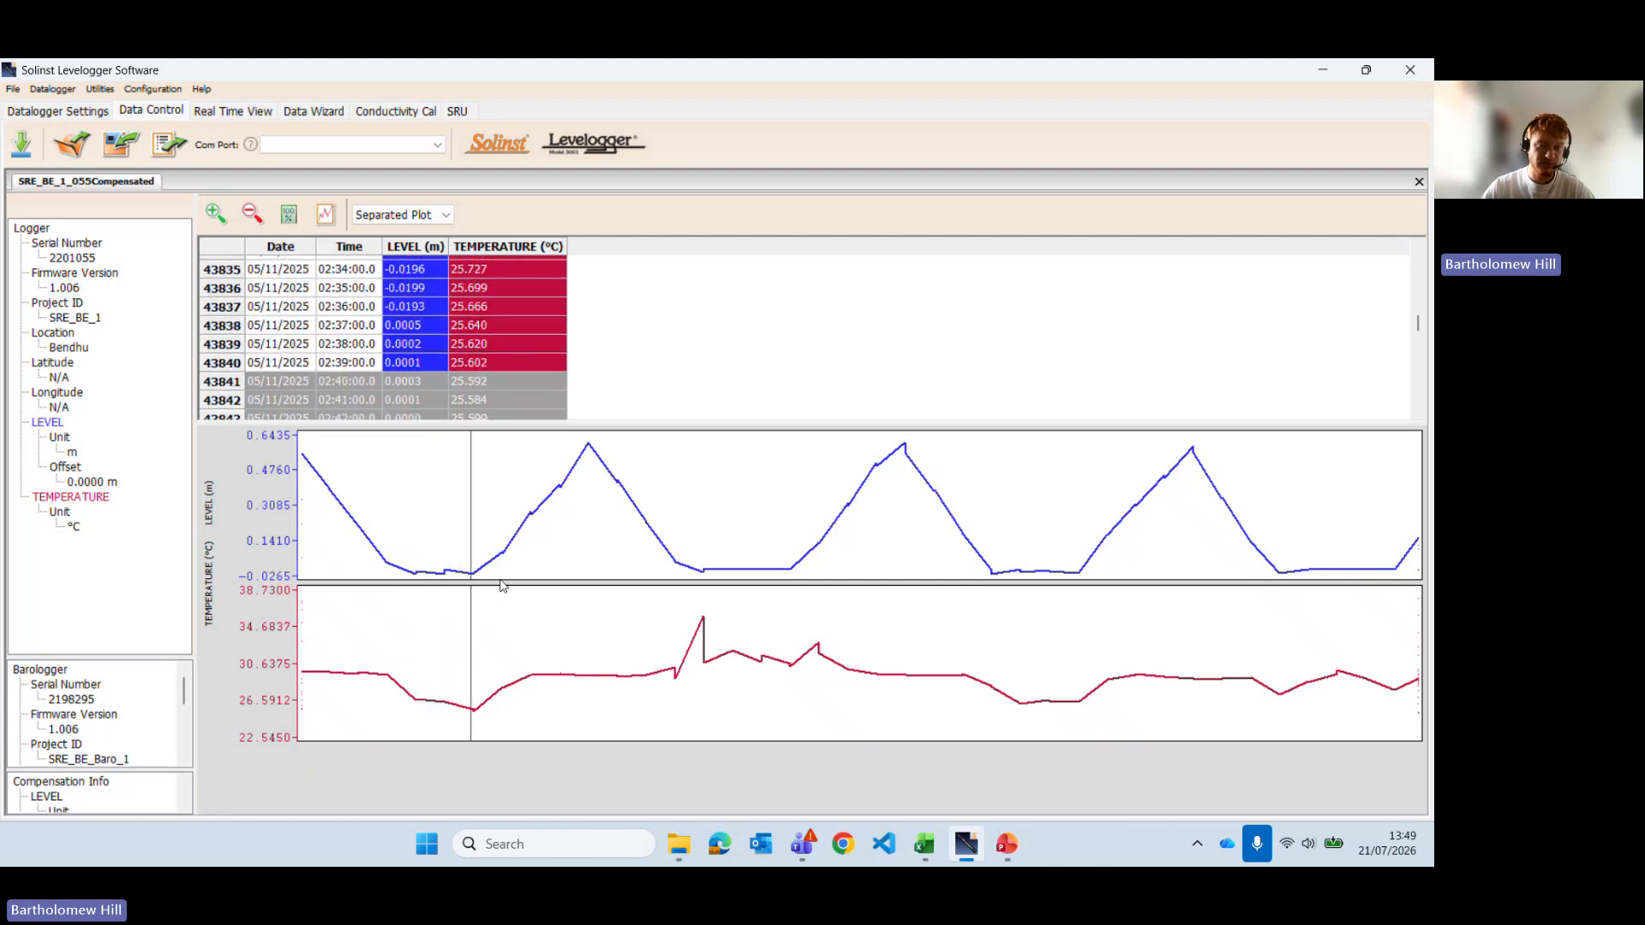
{"action": "left_click", "coordinate": [504, 583]}
Step: Check the level readings at the two high peaks on 5 November 2025, and restore the plots' full time range
{"action": "left_click", "coordinate": [589, 451]}
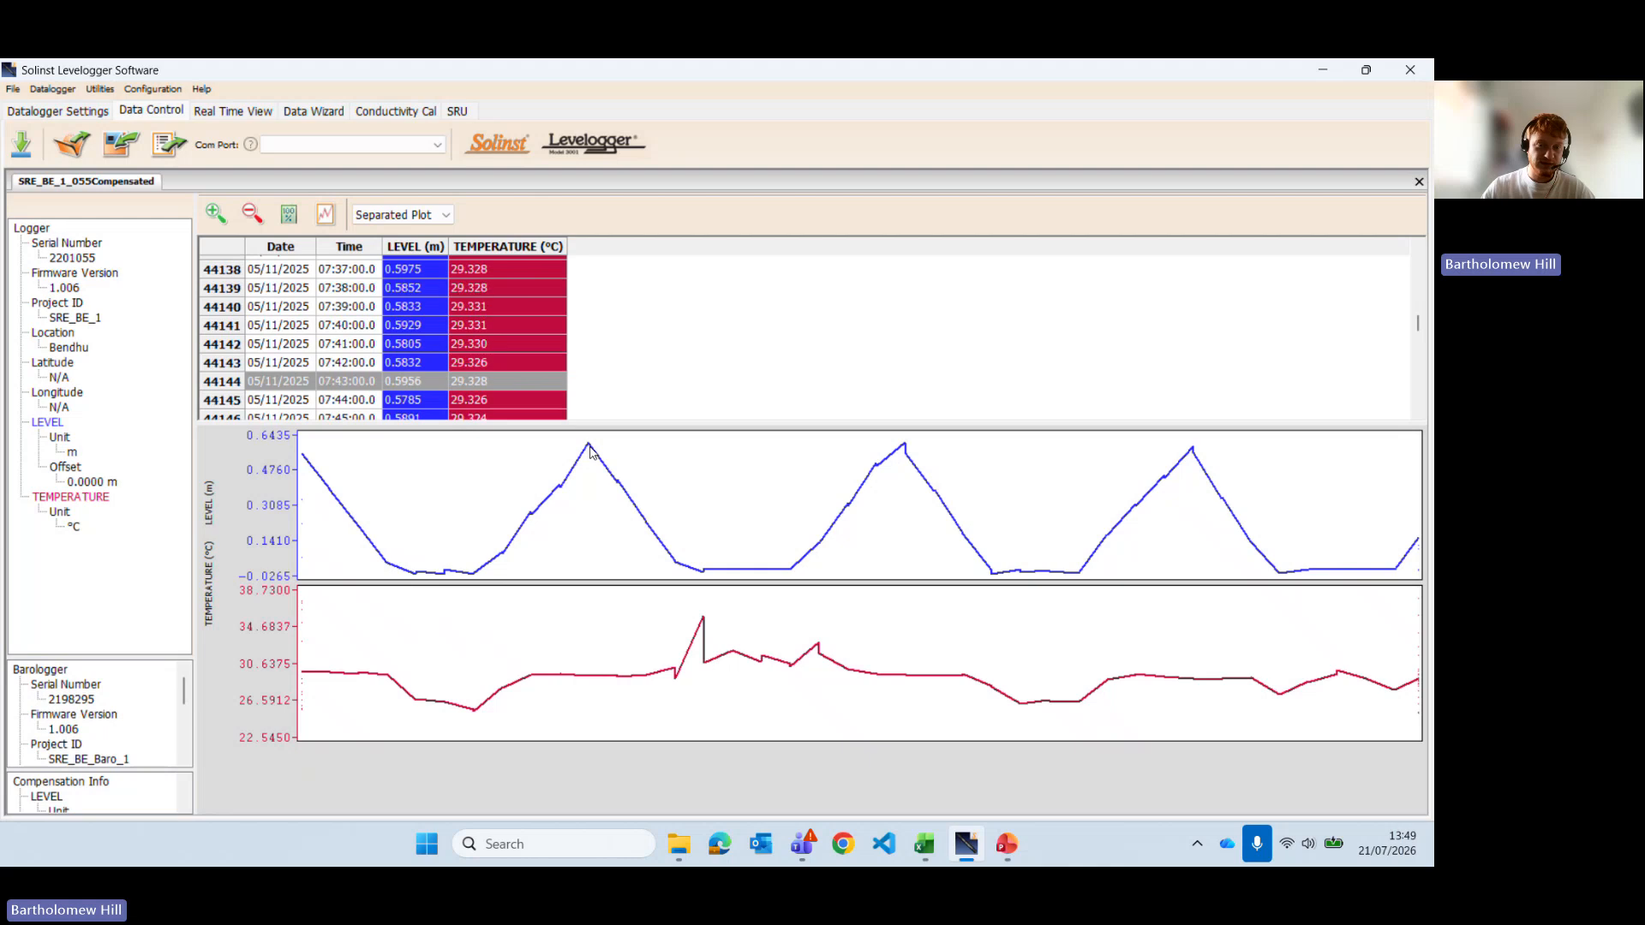
{"action": "left_click", "coordinate": [587, 446]}
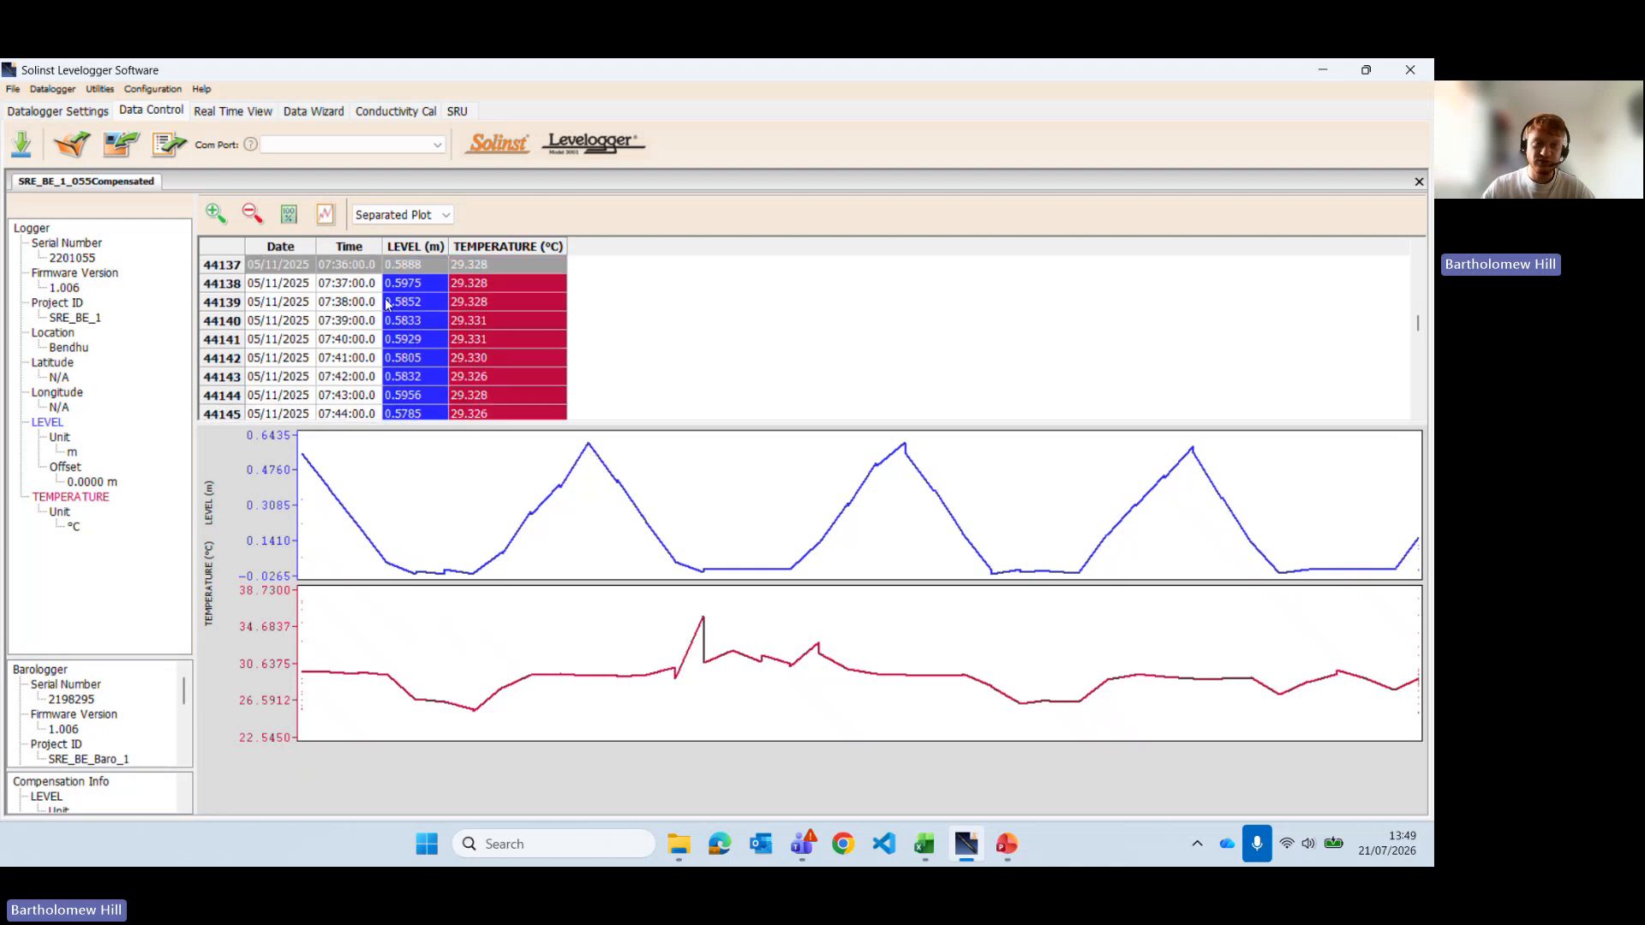
{"action": "left_click", "coordinate": [906, 448]}
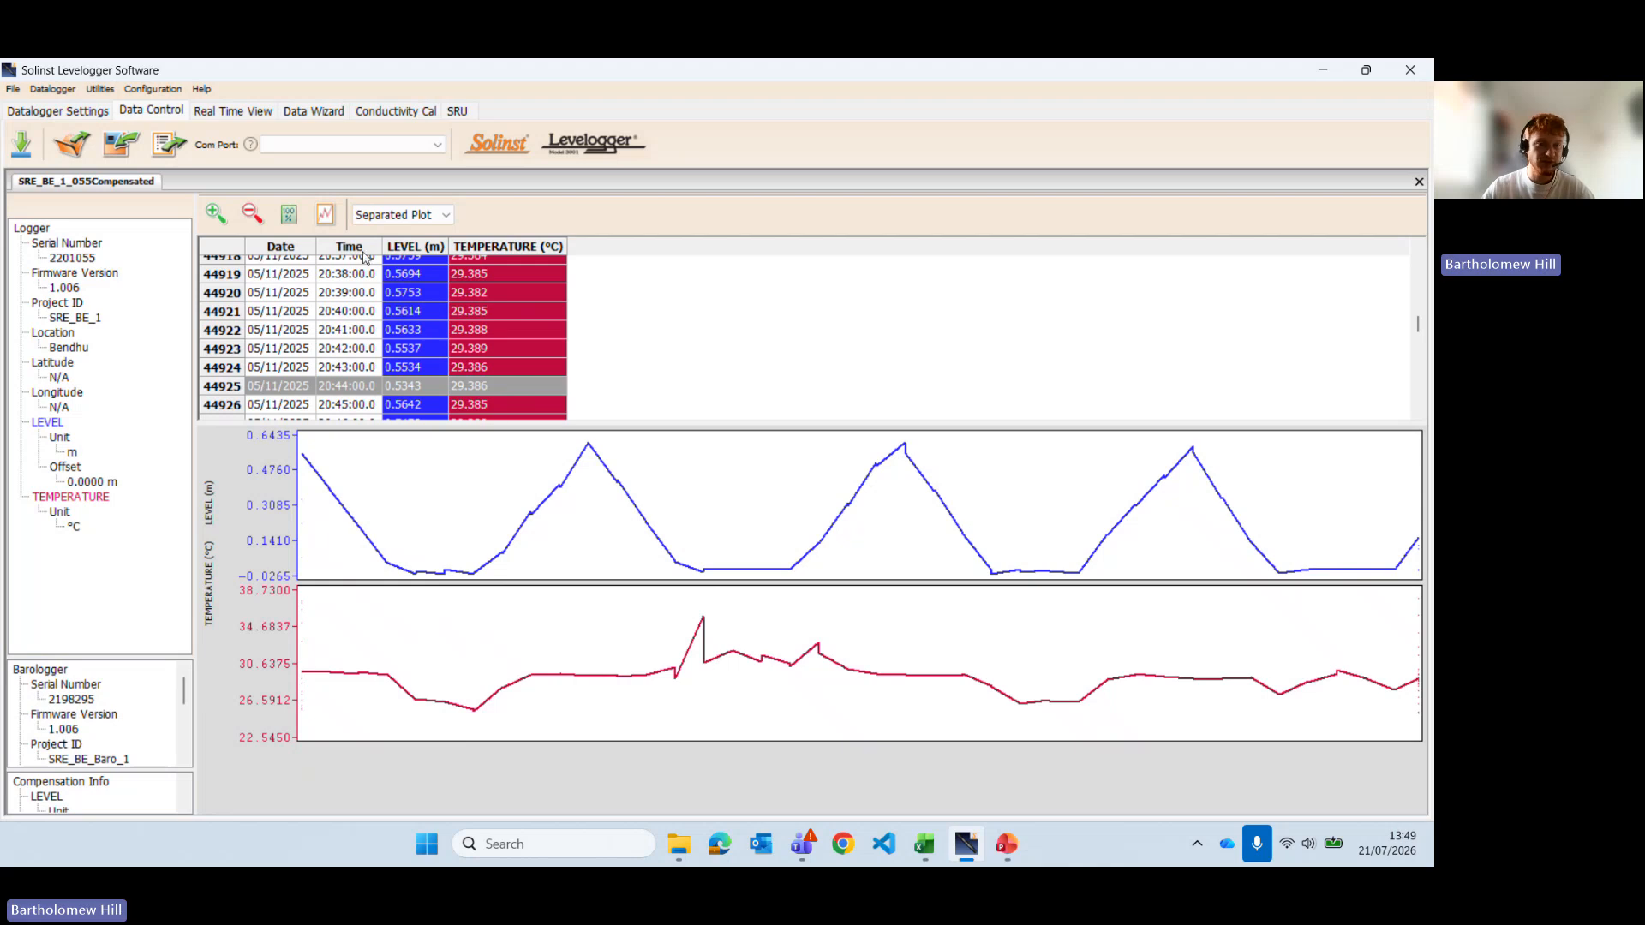
{"action": "left_click", "coordinate": [319, 218]}
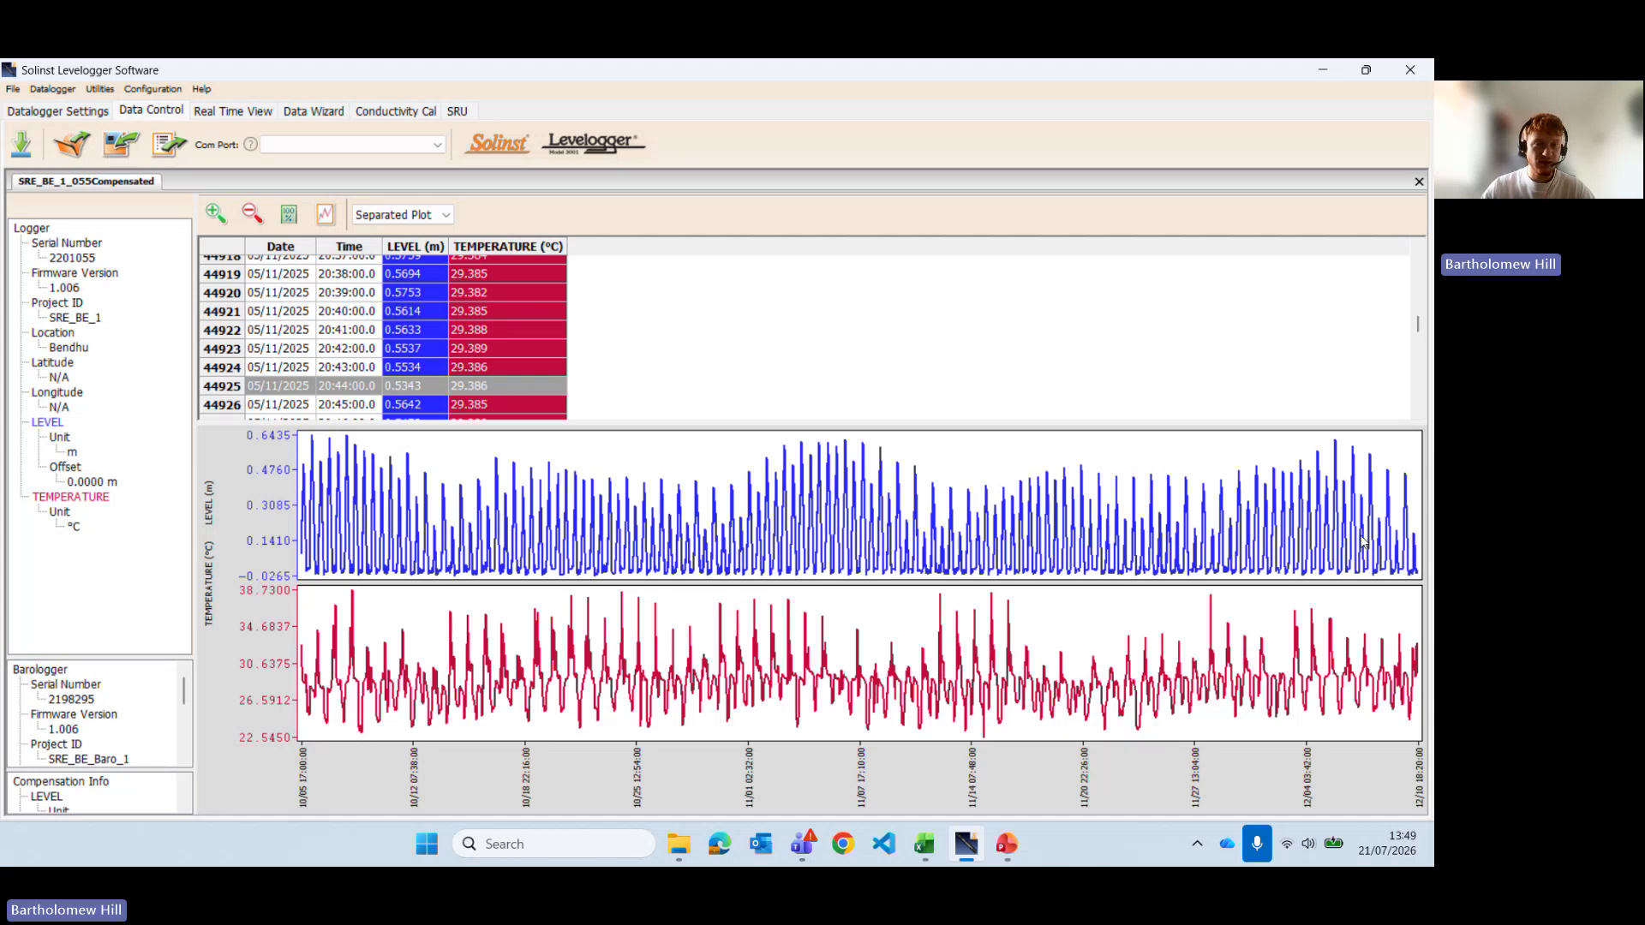
Step: Switch to File Explorer and open the exported SRE_BE_1_055Compensated.csv in Excel from the Training folder inside 2025_12_ALL
{"action": "left_click", "coordinate": [678, 843]}
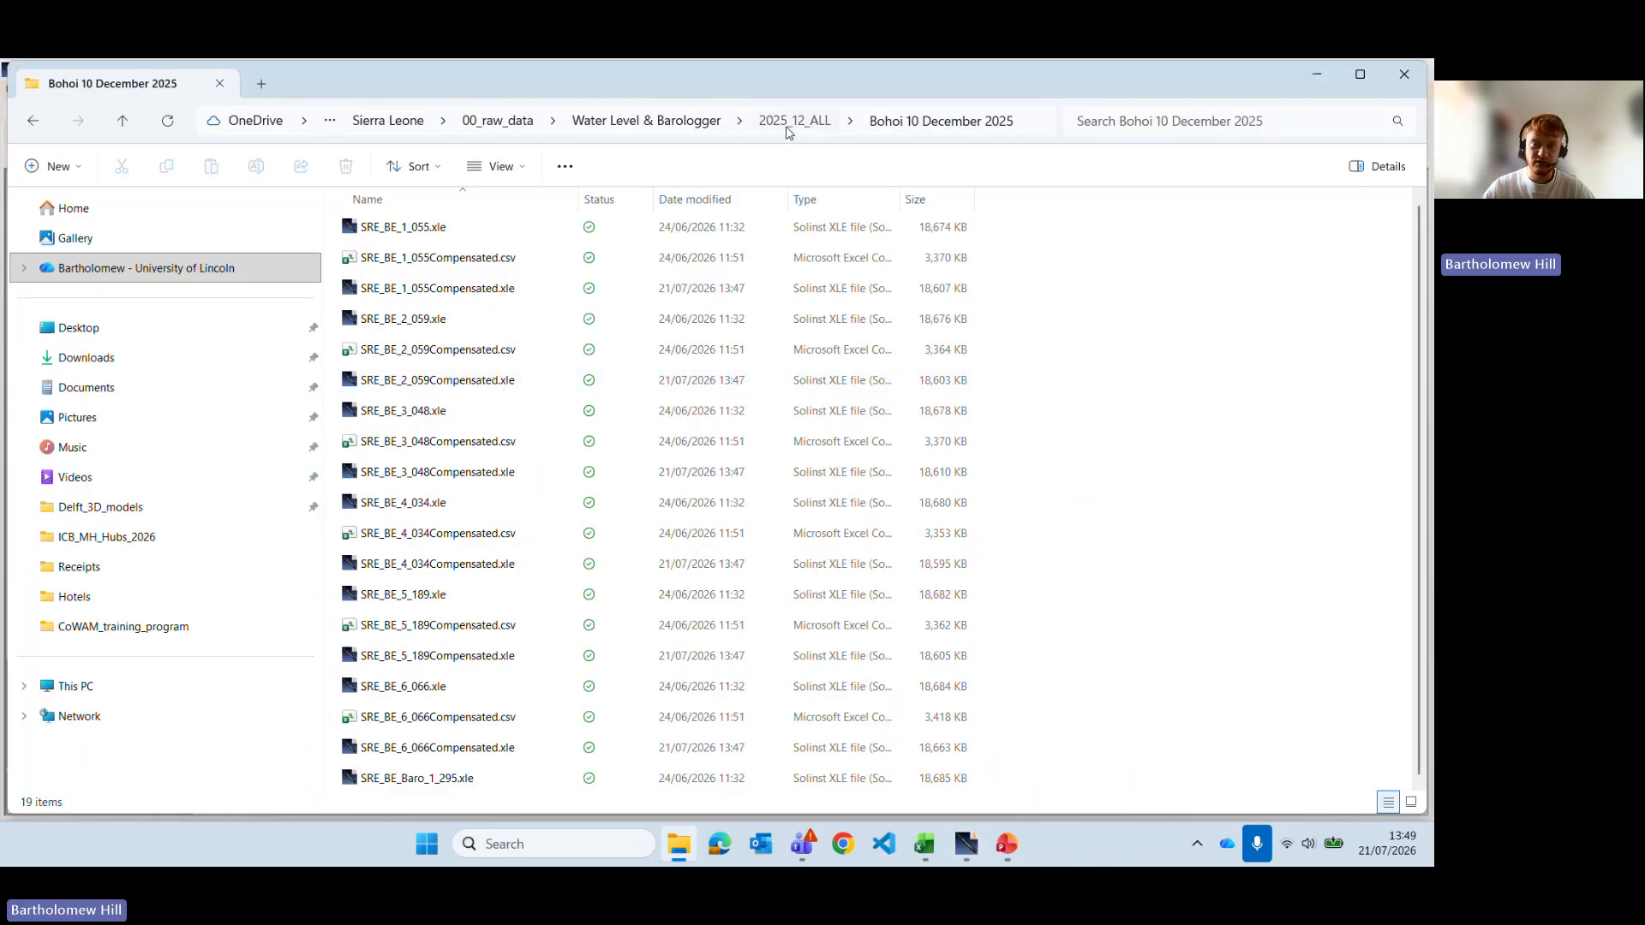
{"action": "left_click", "coordinate": [795, 121]}
{"action": "double_click", "coordinate": [379, 267]}
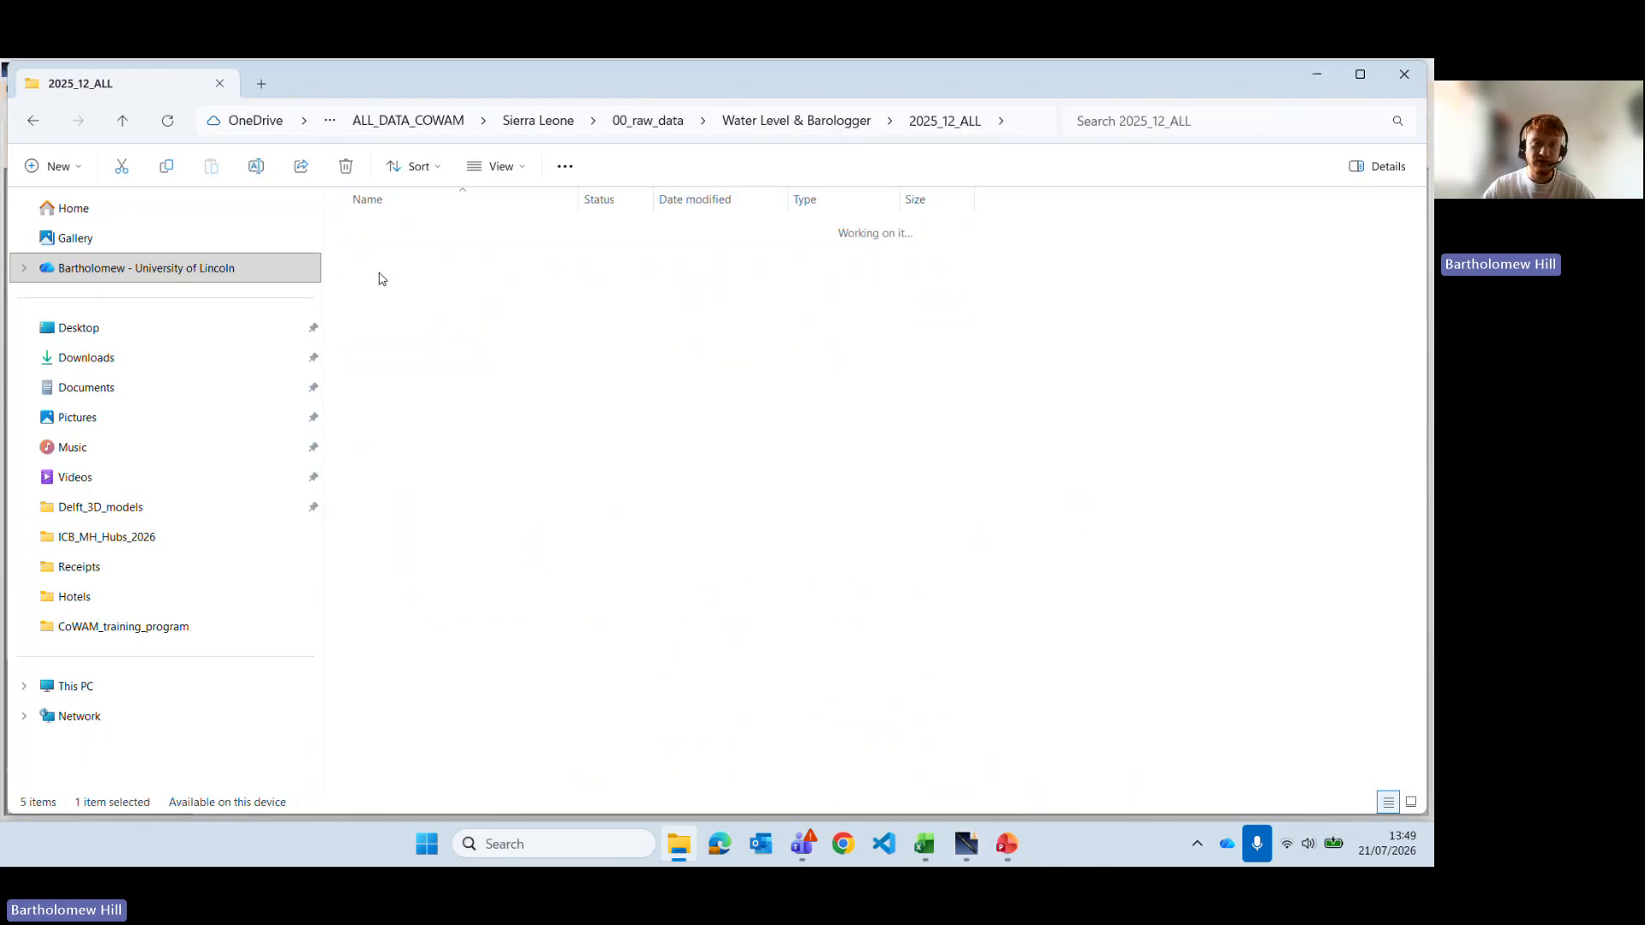
{"action": "left_click_drag", "start_coordinate": [598, 525], "coordinate": [468, 227]}
{"action": "left_click", "coordinate": [517, 236]}
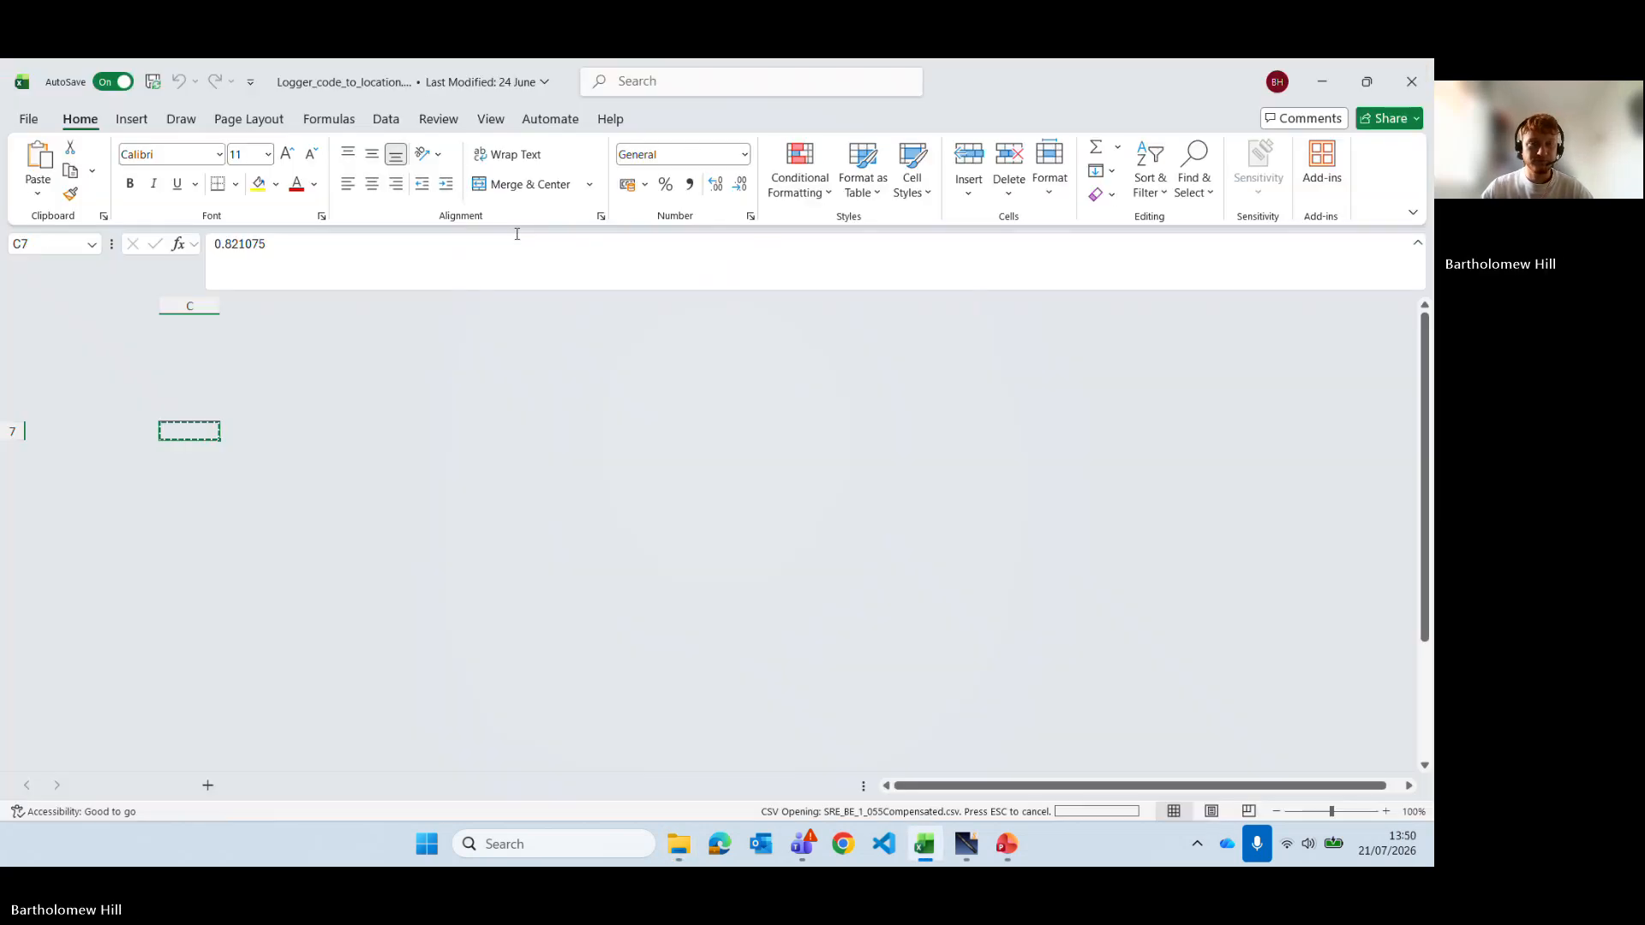
Step: Look over the csv's first readings and fit column A's width to its contents so the dates are readable
{"action": "scroll", "coordinate": [469, 540], "scroll_direction": "down", "scroll_amount": 7}
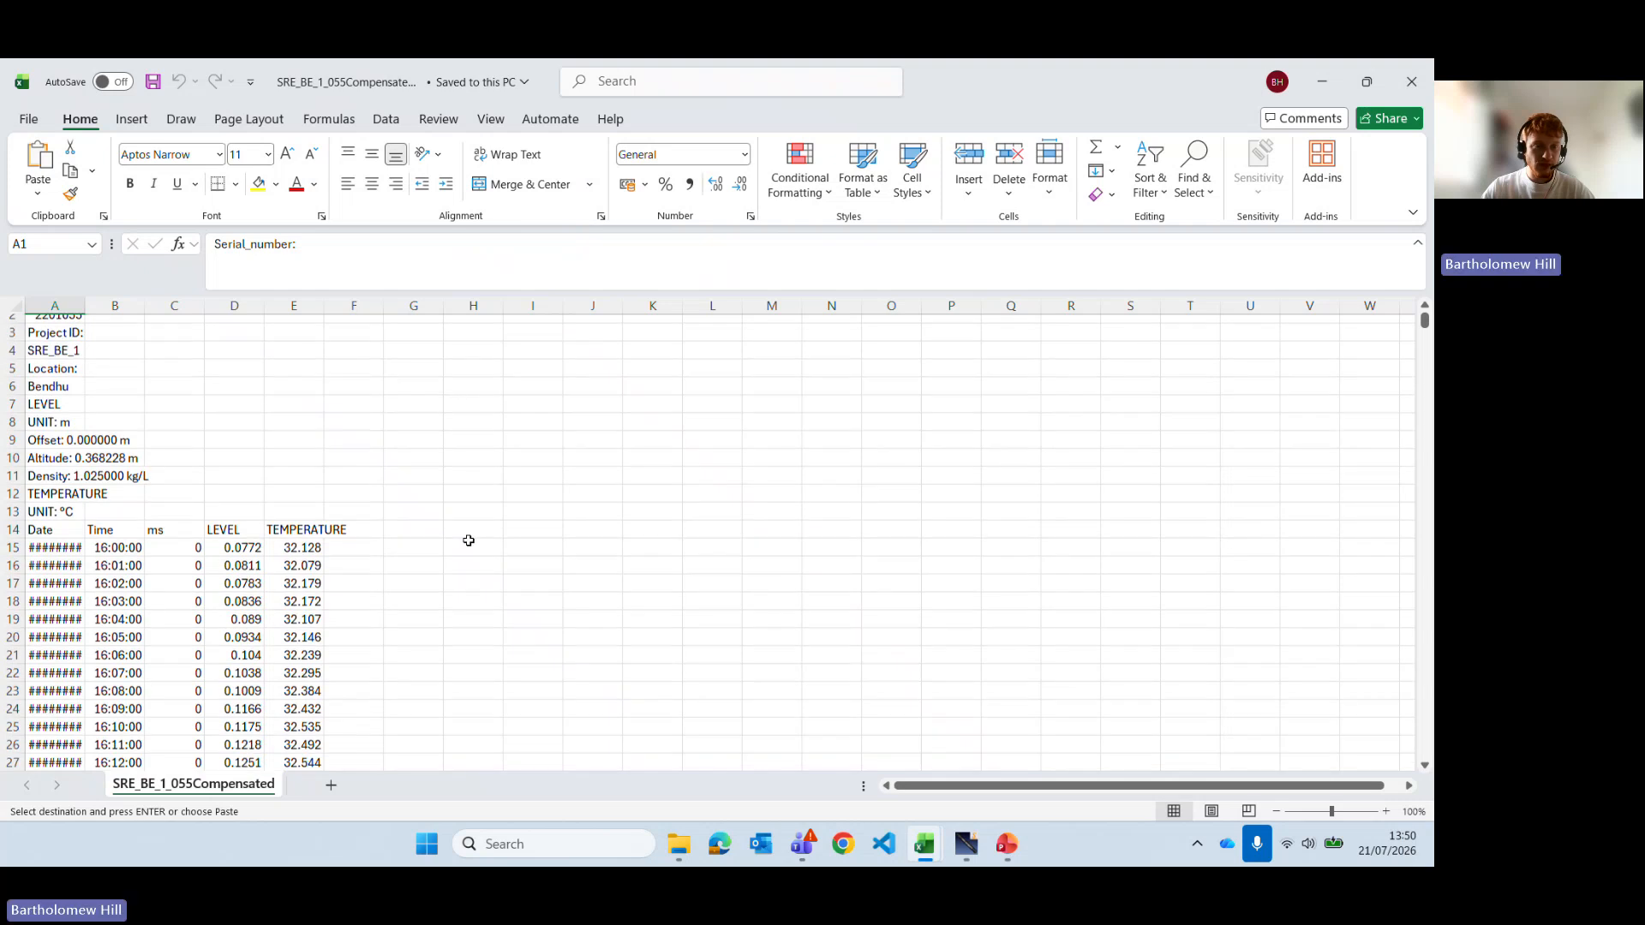
{"action": "scroll", "coordinate": [469, 541], "scroll_direction": "down", "scroll_amount": 20}
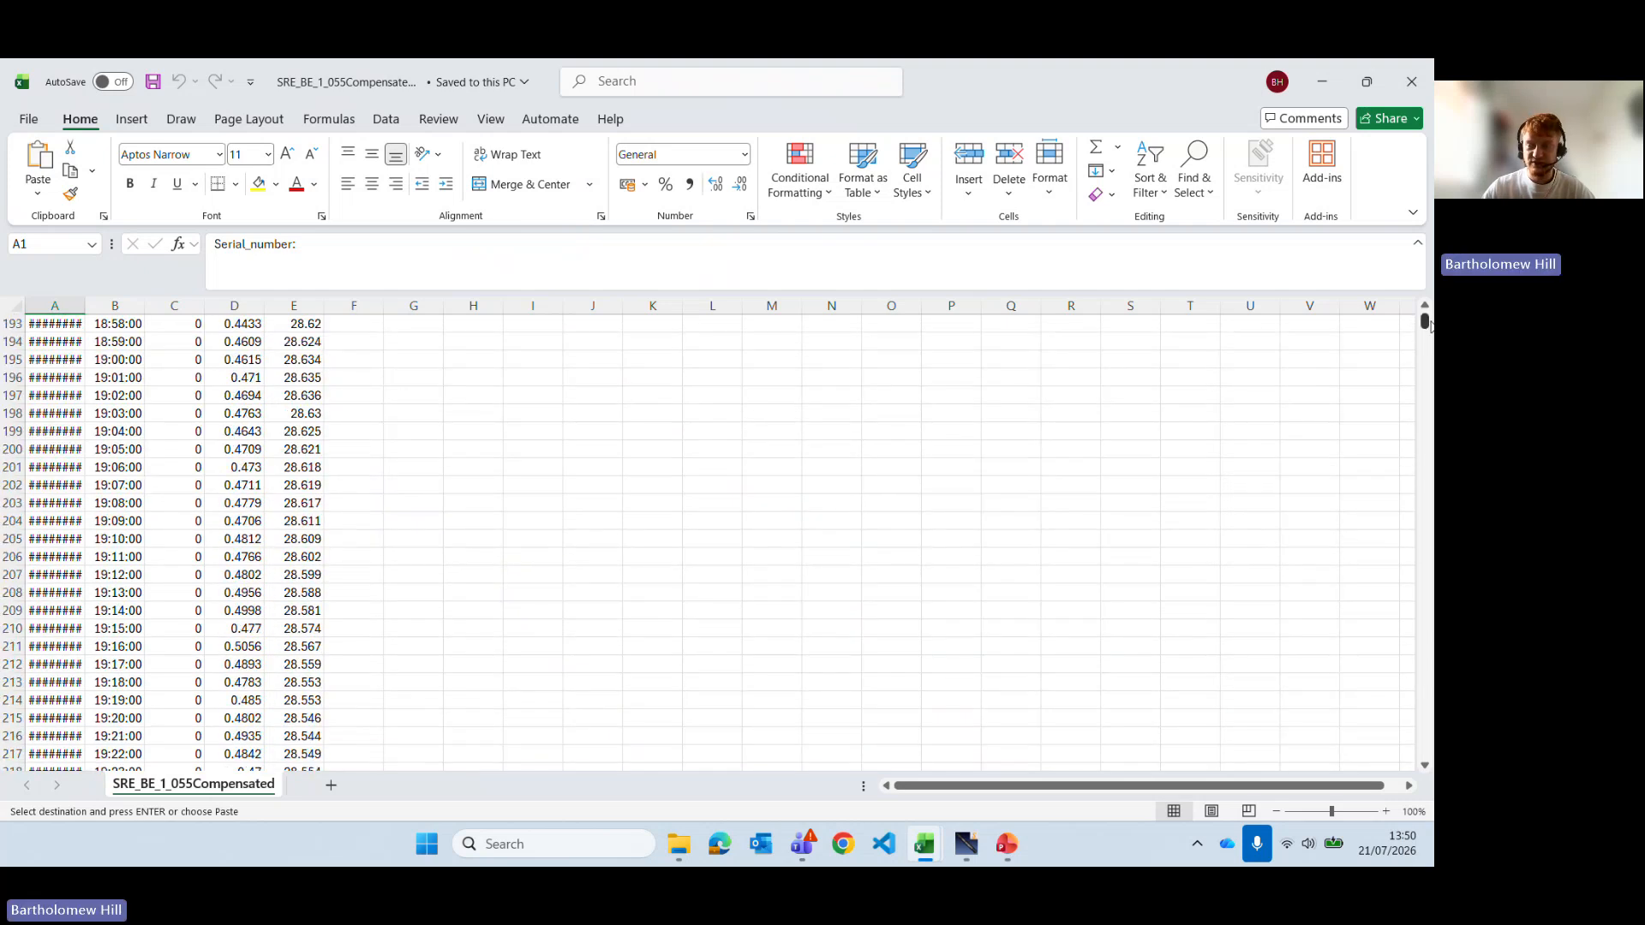
{"action": "left_click_drag", "start_coordinate": [1426, 324], "coordinate": [1425, 308]}
{"action": "double_click", "coordinate": [84, 305]}
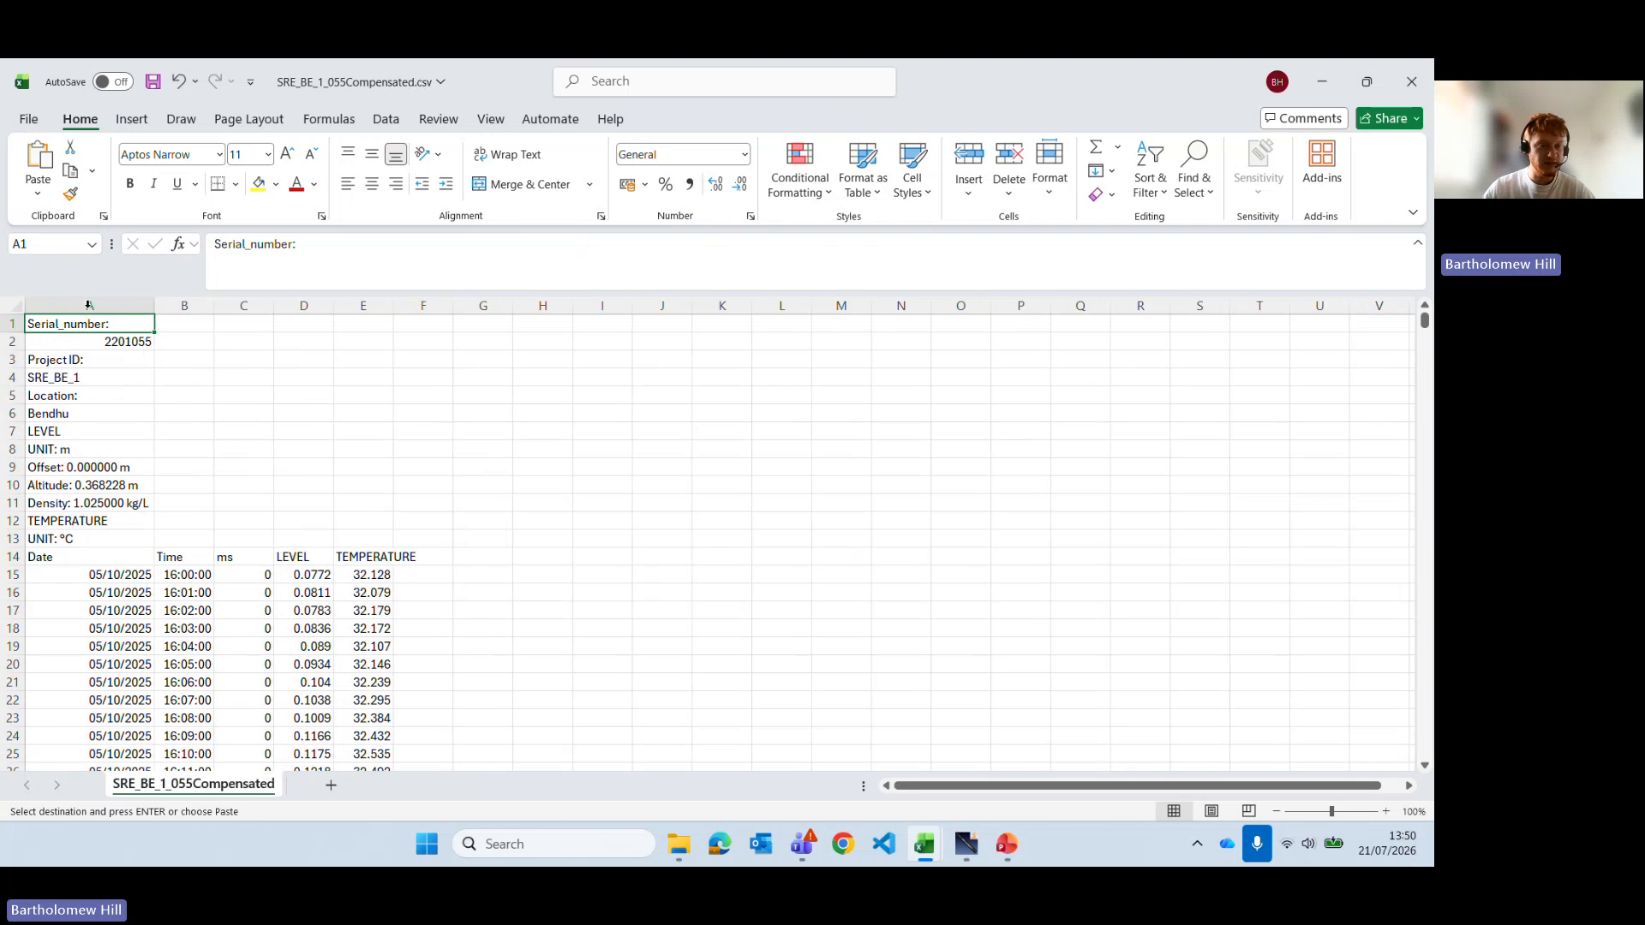
Step: Review the csv's header details and its dated level and temperature readings, including those for 28 October 2025
{"action": "left_click", "coordinate": [776, 509]}
{"action": "scroll", "coordinate": [419, 466], "scroll_direction": "down", "scroll_amount": 5}
{"action": "scroll", "coordinate": [119, 550], "scroll_direction": "up", "scroll_amount": 5}
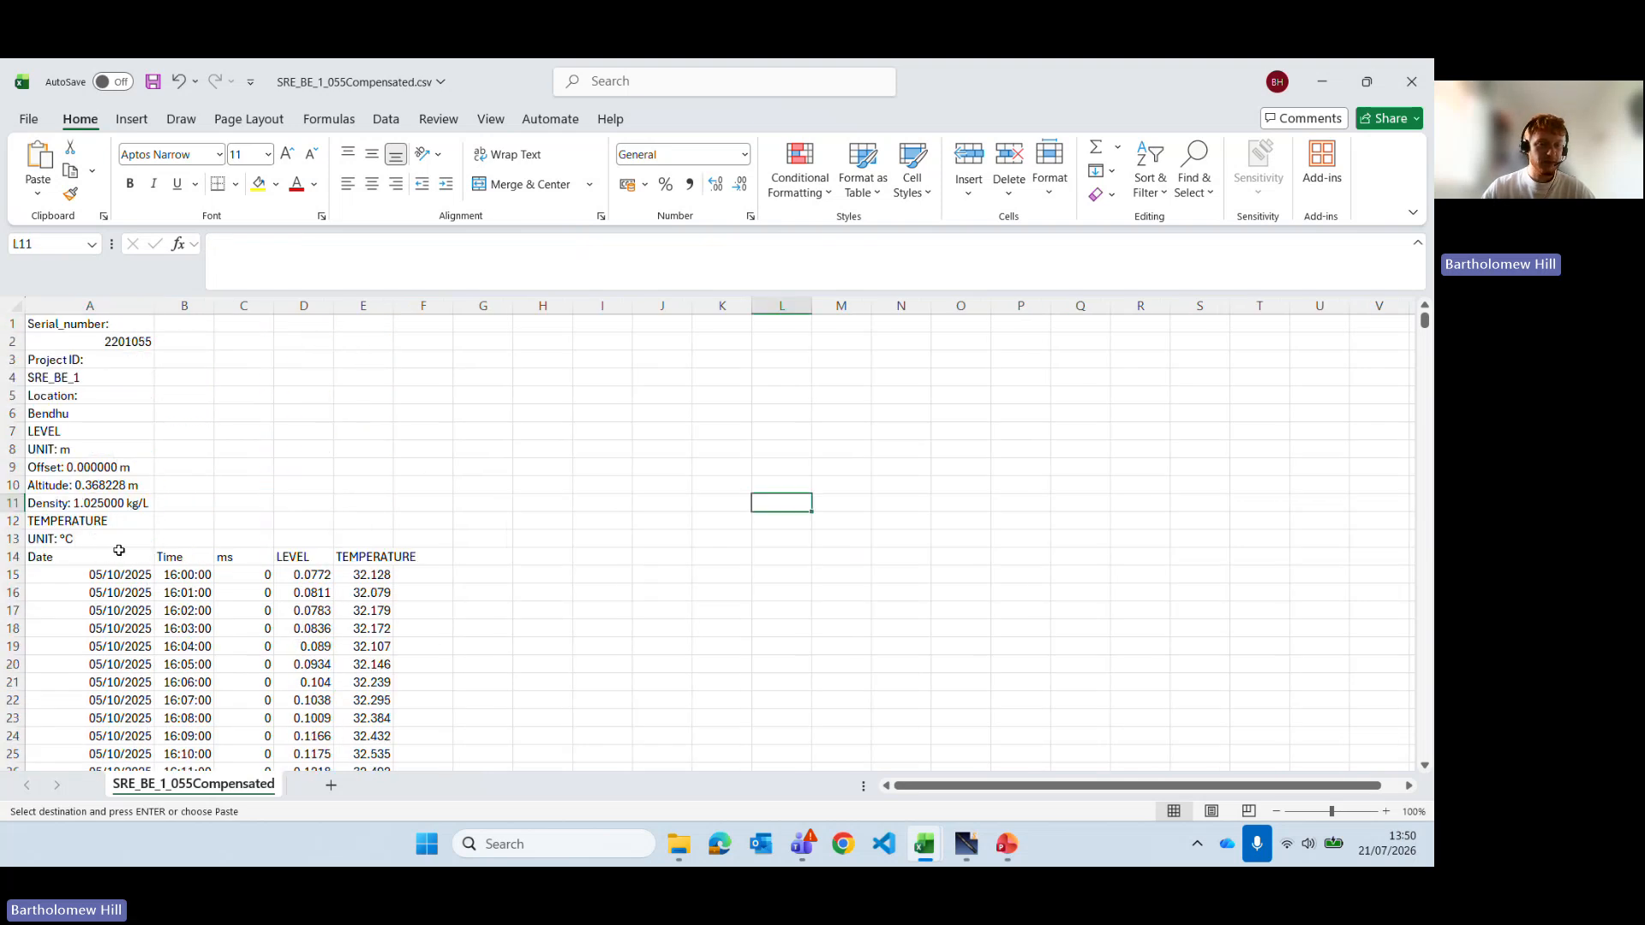
{"action": "scroll", "coordinate": [279, 558], "scroll_direction": "down", "scroll_amount": 5}
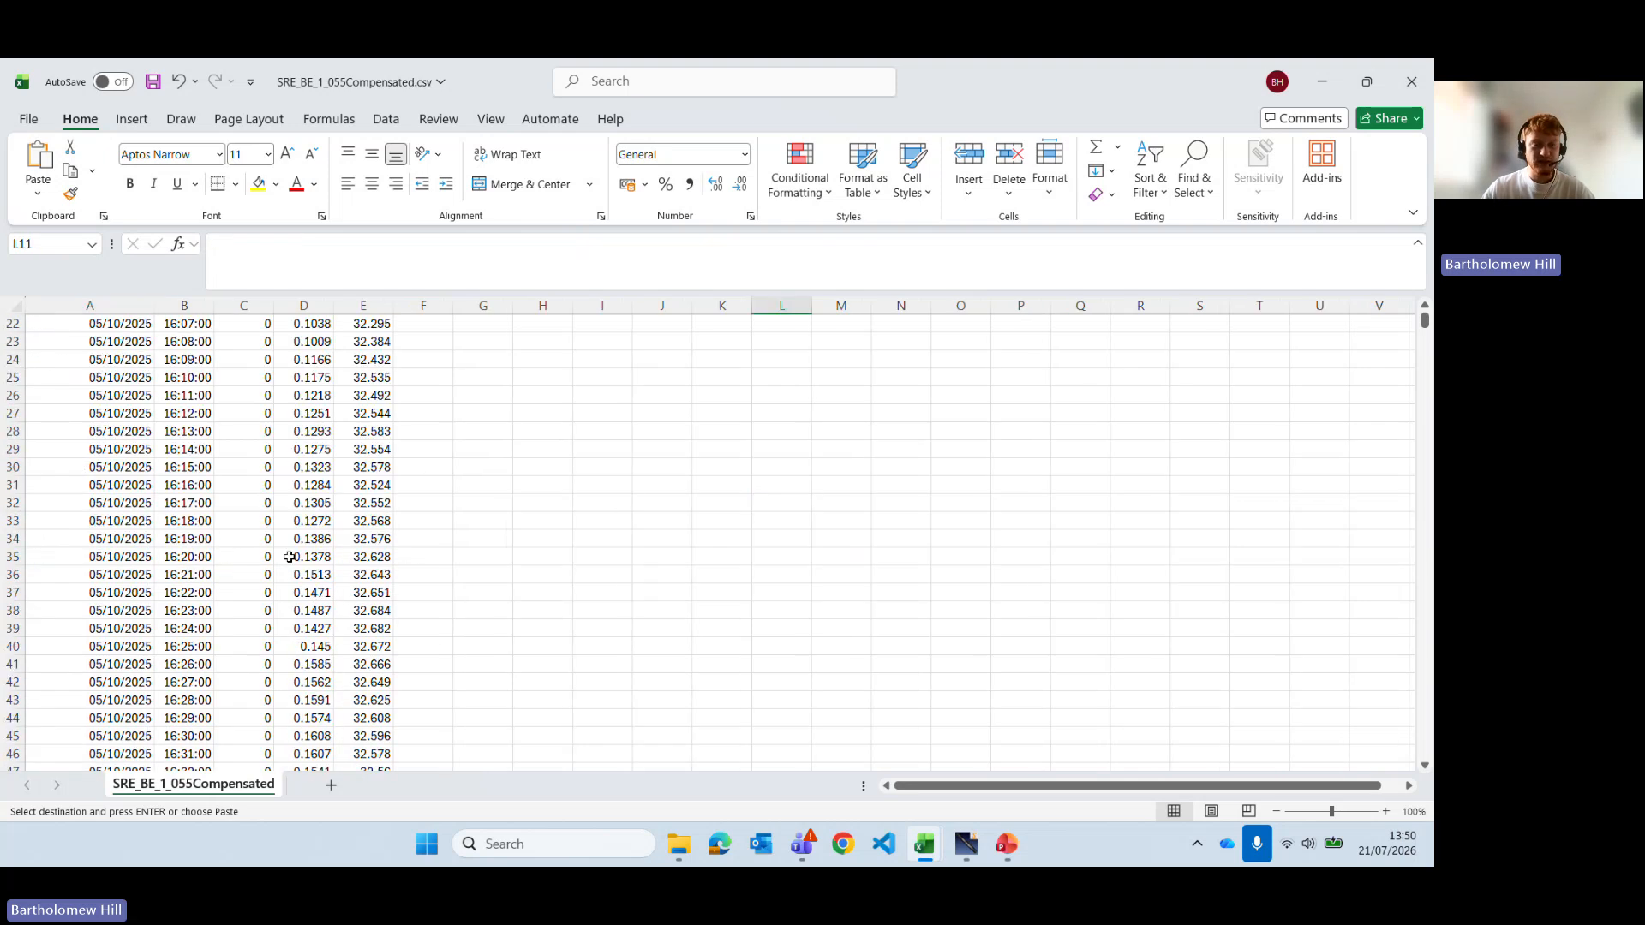
{"action": "scroll", "coordinate": [289, 556], "scroll_direction": "up", "scroll_amount": 5}
{"action": "scroll", "coordinate": [290, 557], "scroll_direction": "down", "scroll_amount": 20}
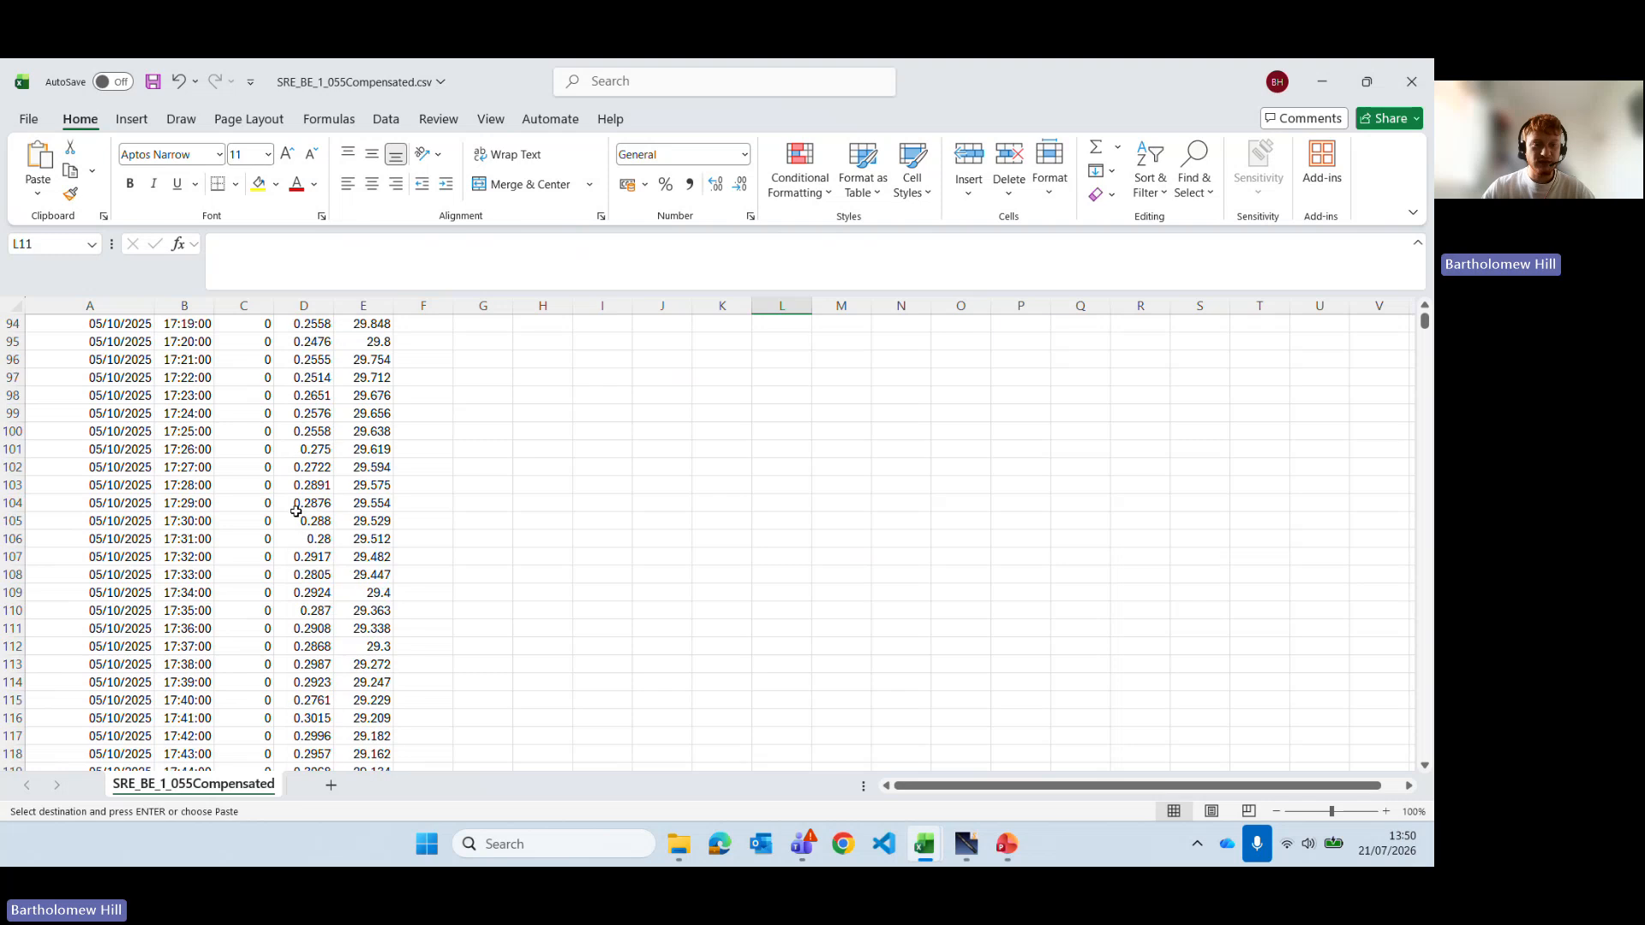
{"action": "left_click_drag", "start_coordinate": [1424, 321], "coordinate": [1425, 467]}
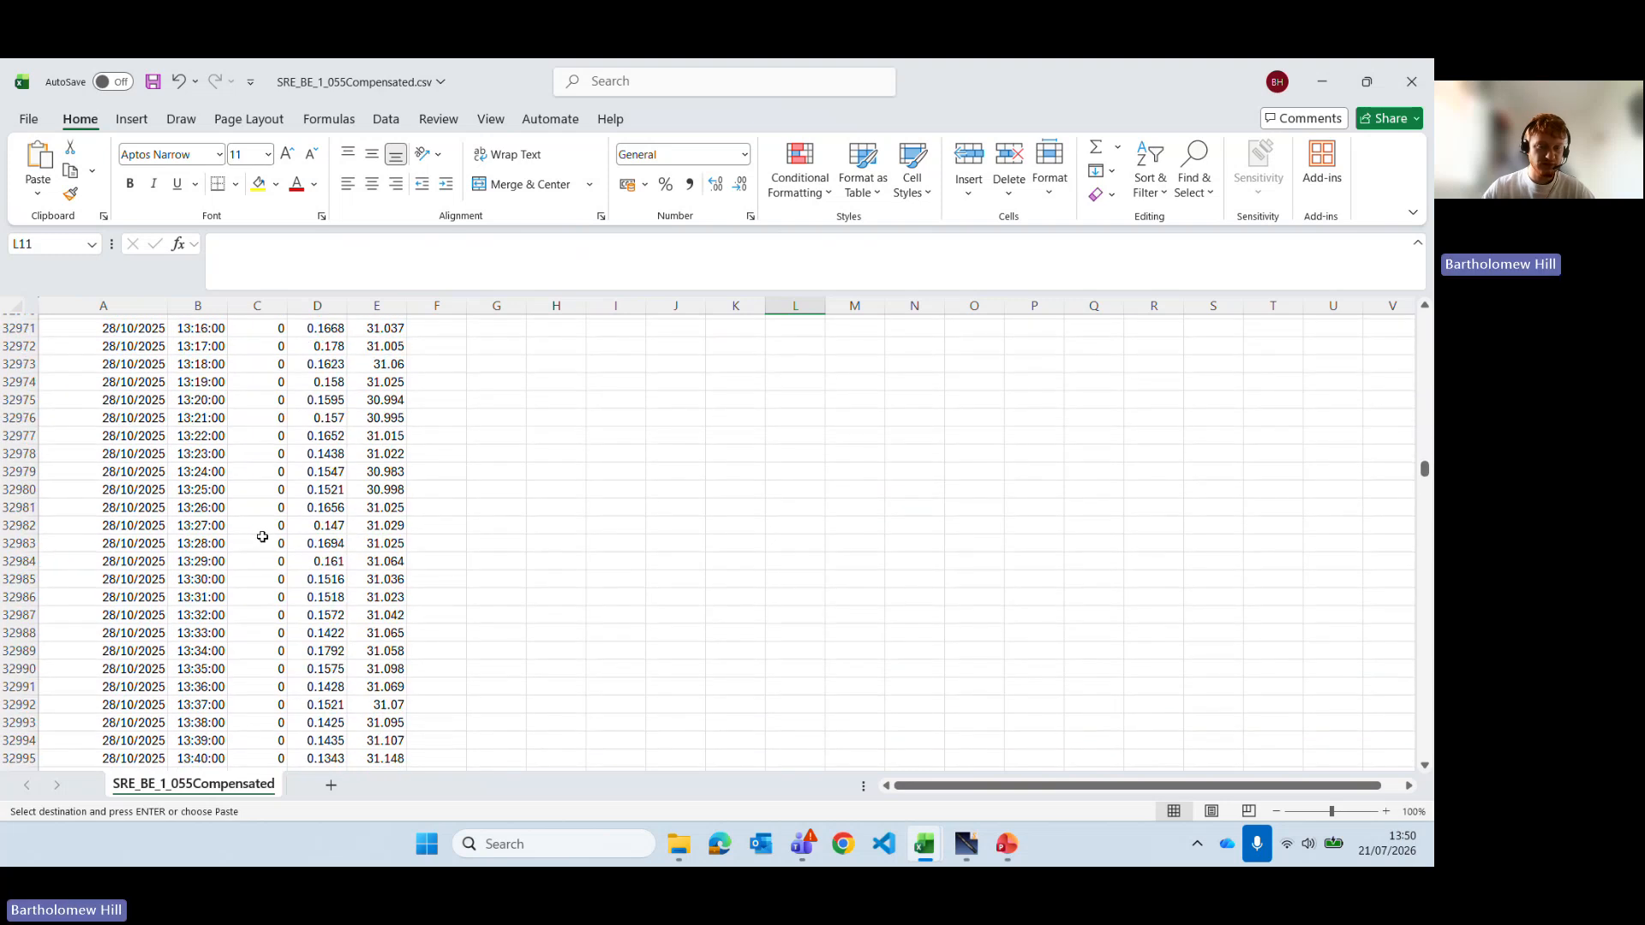
{"action": "scroll", "coordinate": [262, 536], "scroll_direction": "down", "scroll_amount": 14}
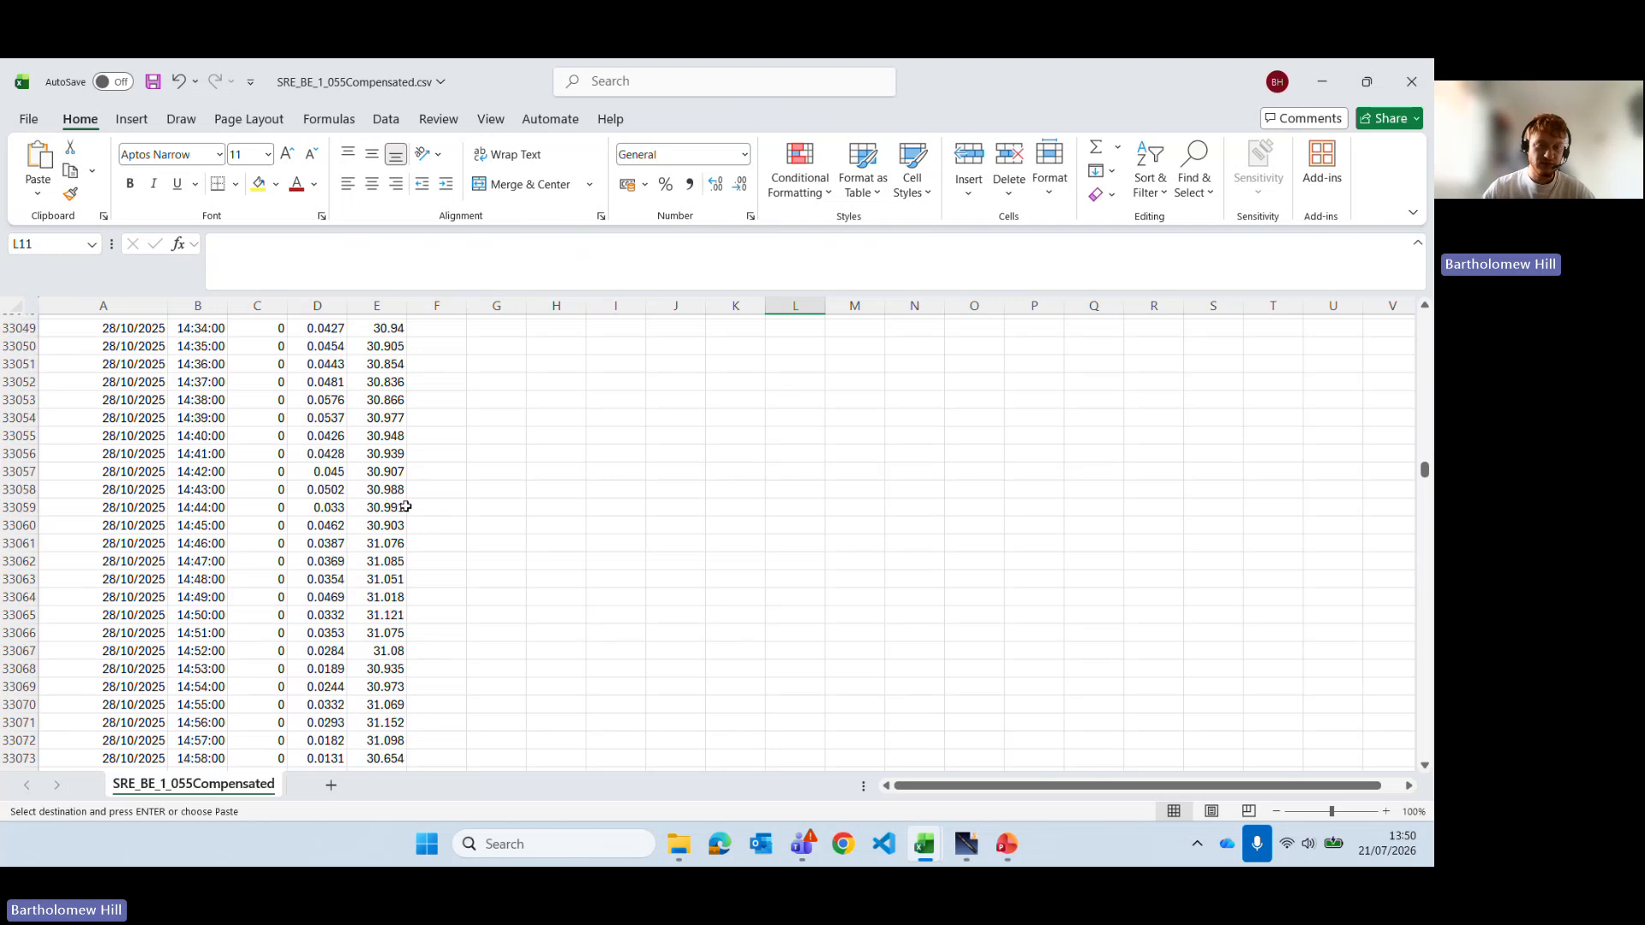
{"action": "scroll", "coordinate": [405, 506], "scroll_direction": "up", "scroll_amount": 20}
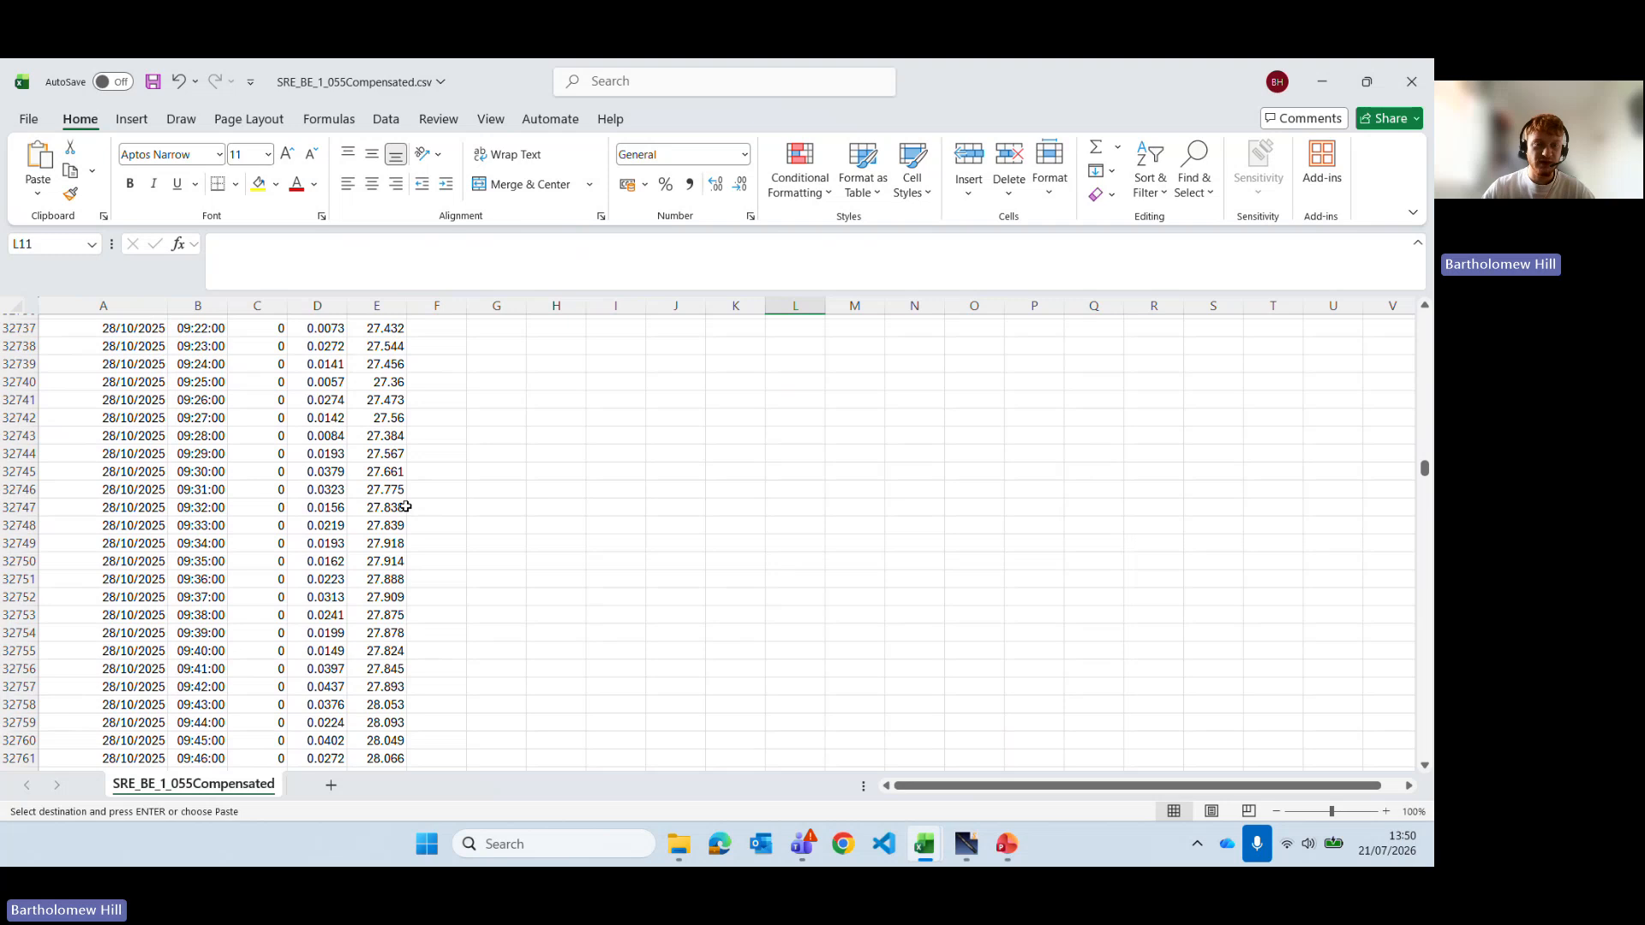
{"action": "scroll", "coordinate": [405, 507], "scroll_direction": "up", "scroll_amount": 20}
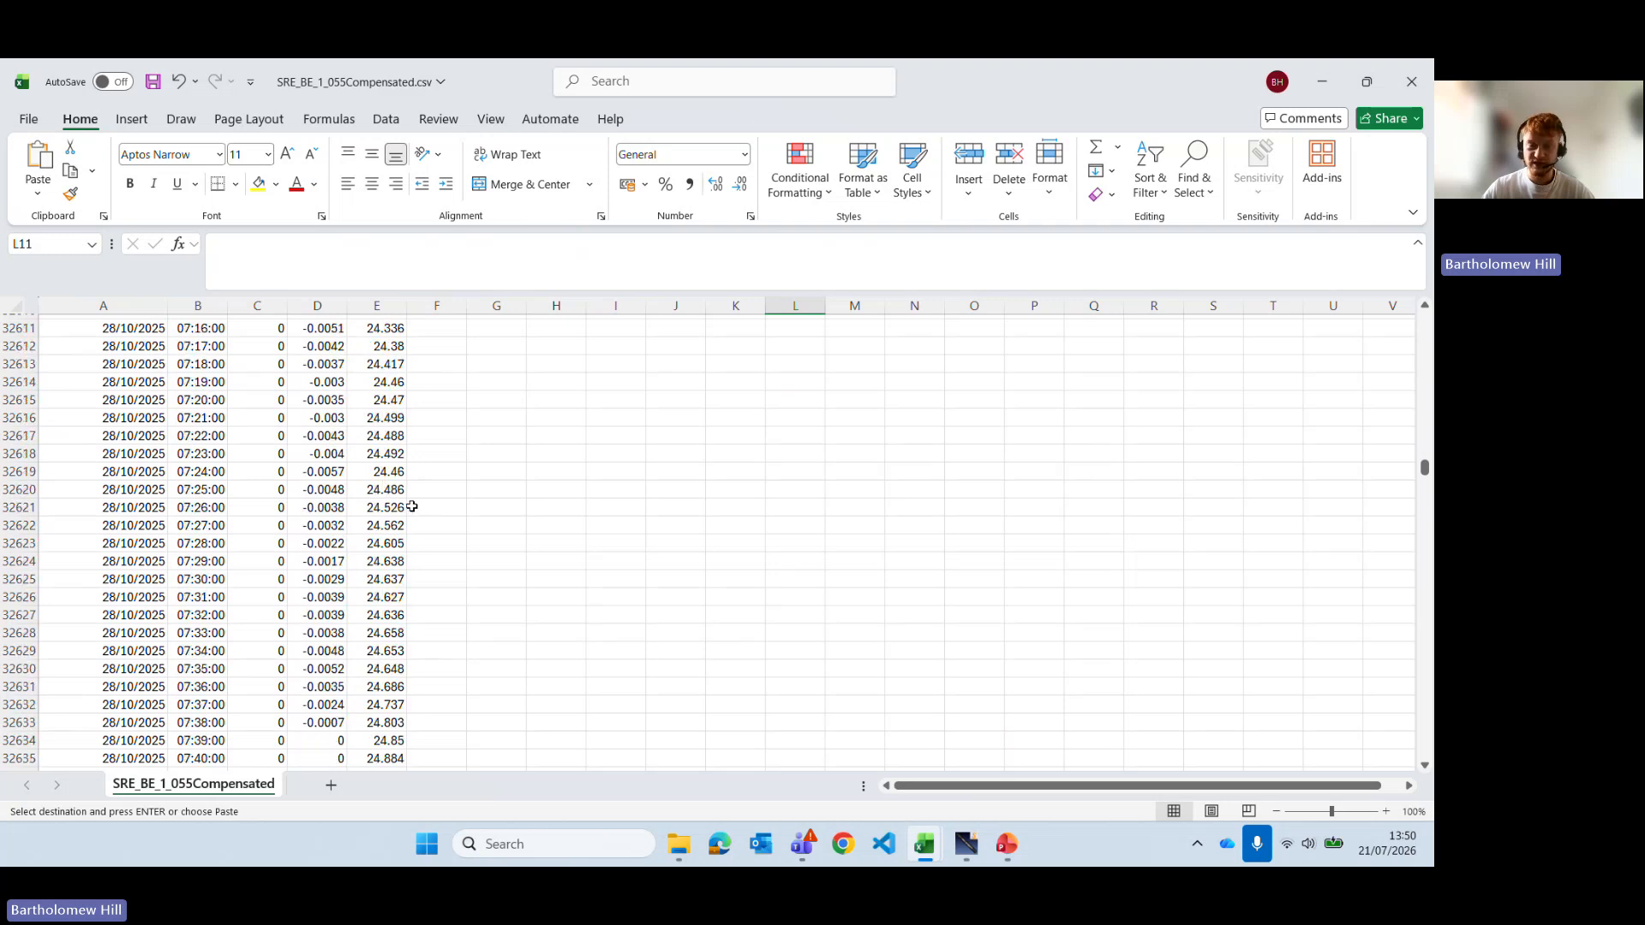
{"action": "scroll", "coordinate": [412, 506], "scroll_direction": "up", "scroll_amount": 20}
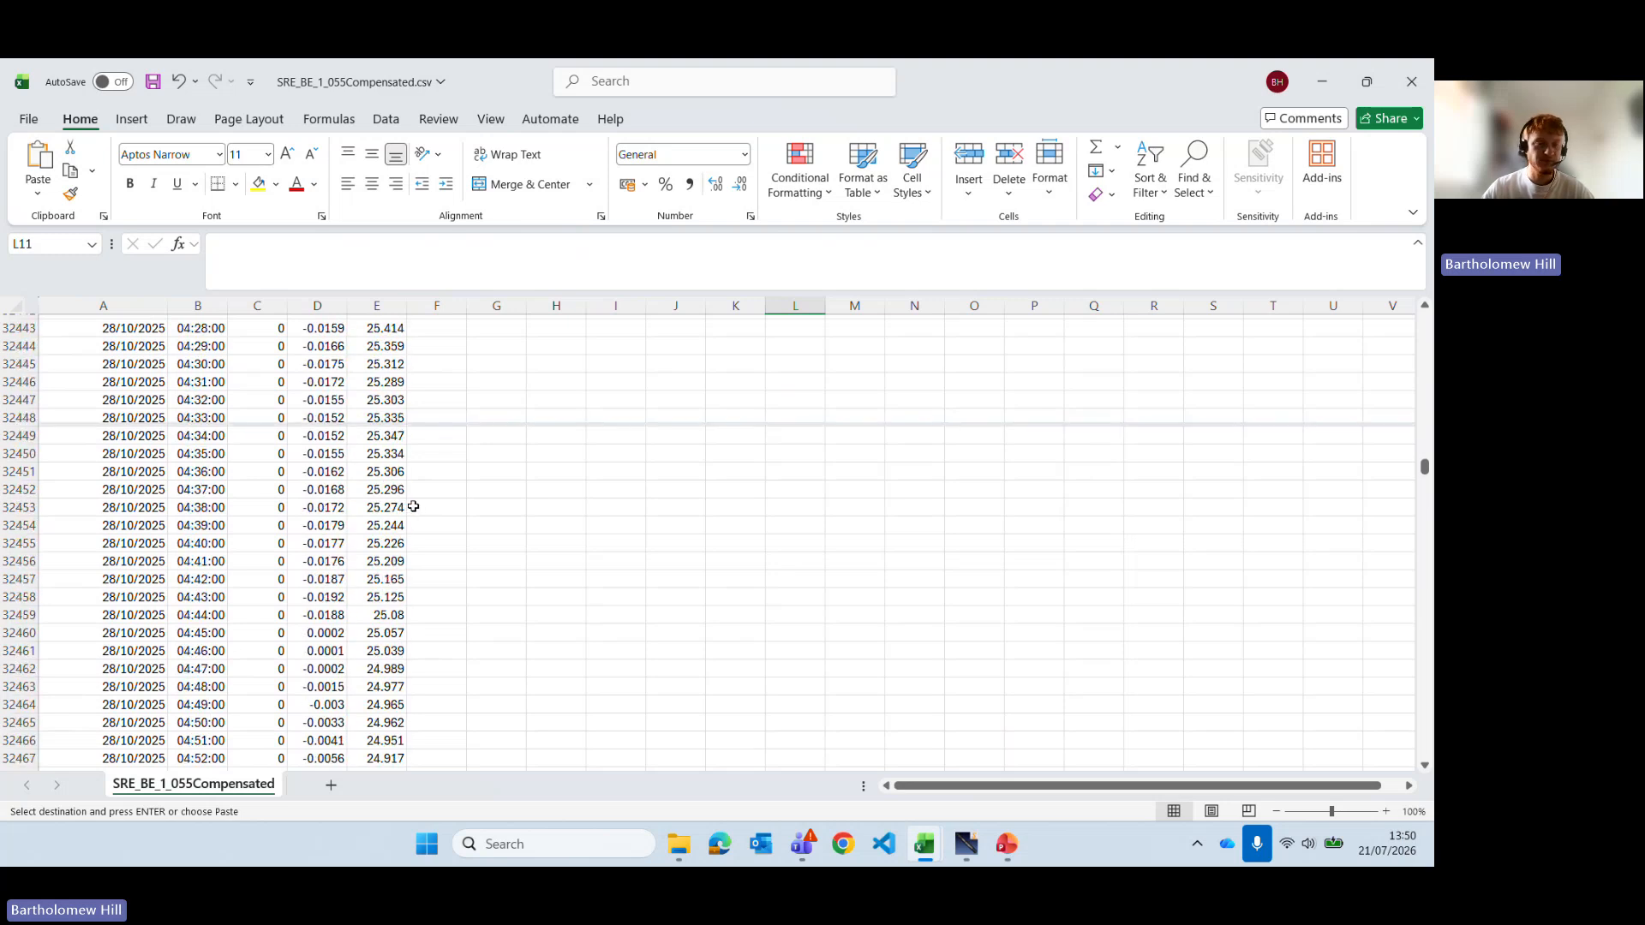
Step: Review the csv's level and temperature readings back from 28 October 2025 to 6 October 2025
{"action": "left_click_drag", "start_coordinate": [1423, 467], "coordinate": [1423, 362]}
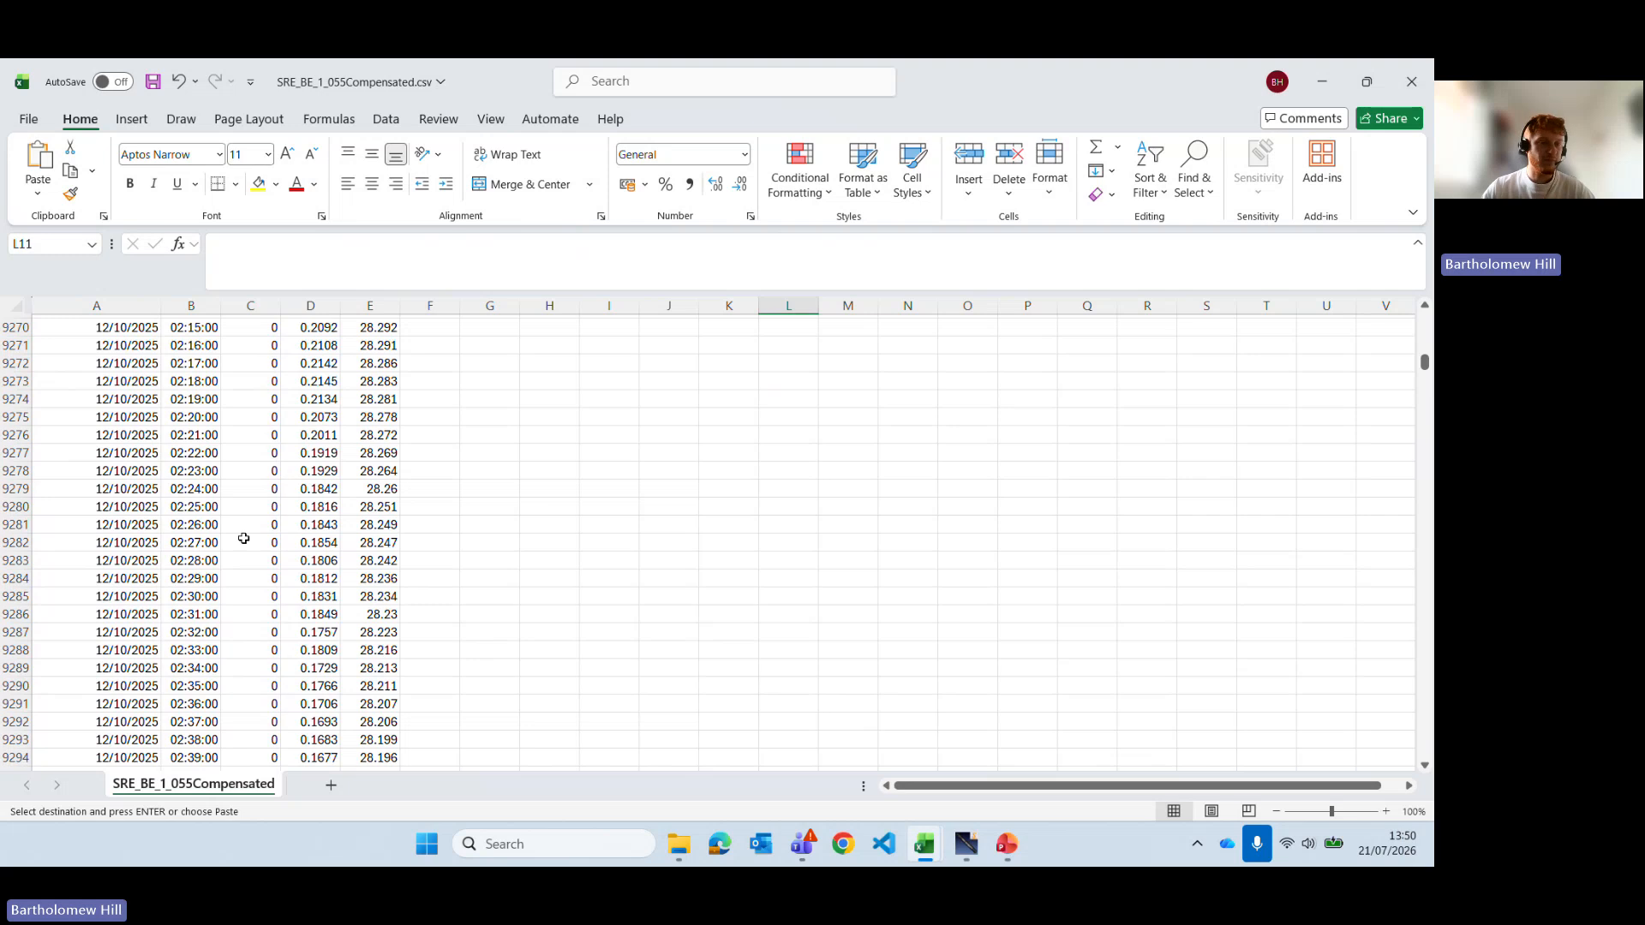
{"action": "scroll", "coordinate": [243, 538], "scroll_direction": "up", "scroll_amount": 20}
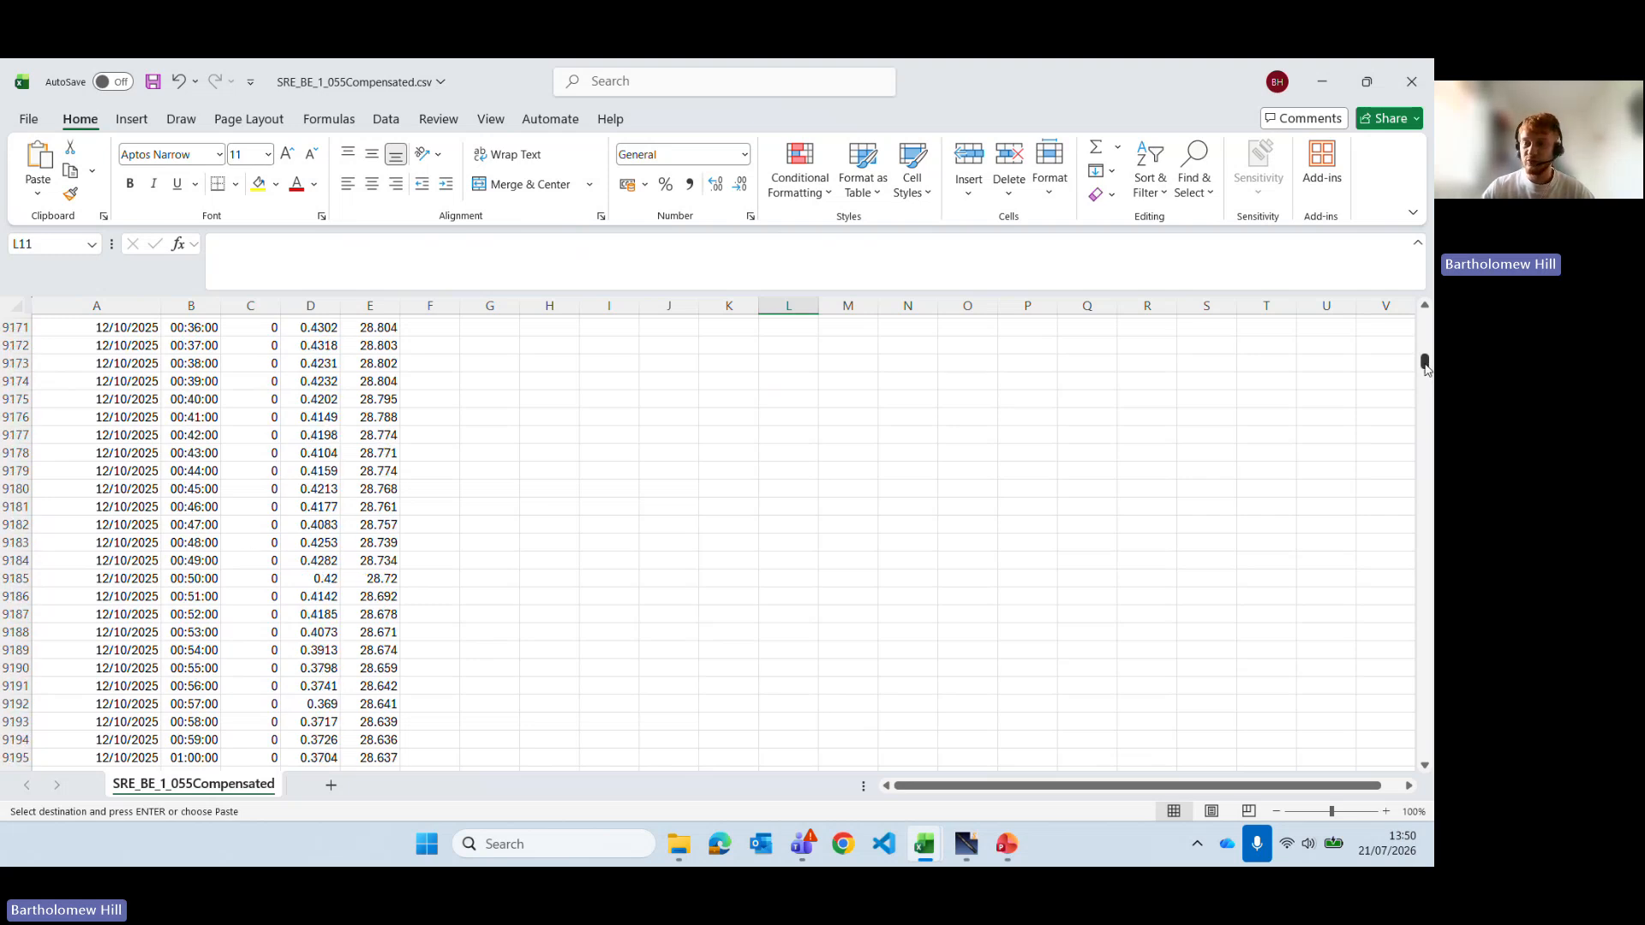
{"action": "left_click_drag", "start_coordinate": [1423, 361], "coordinate": [1424, 320]}
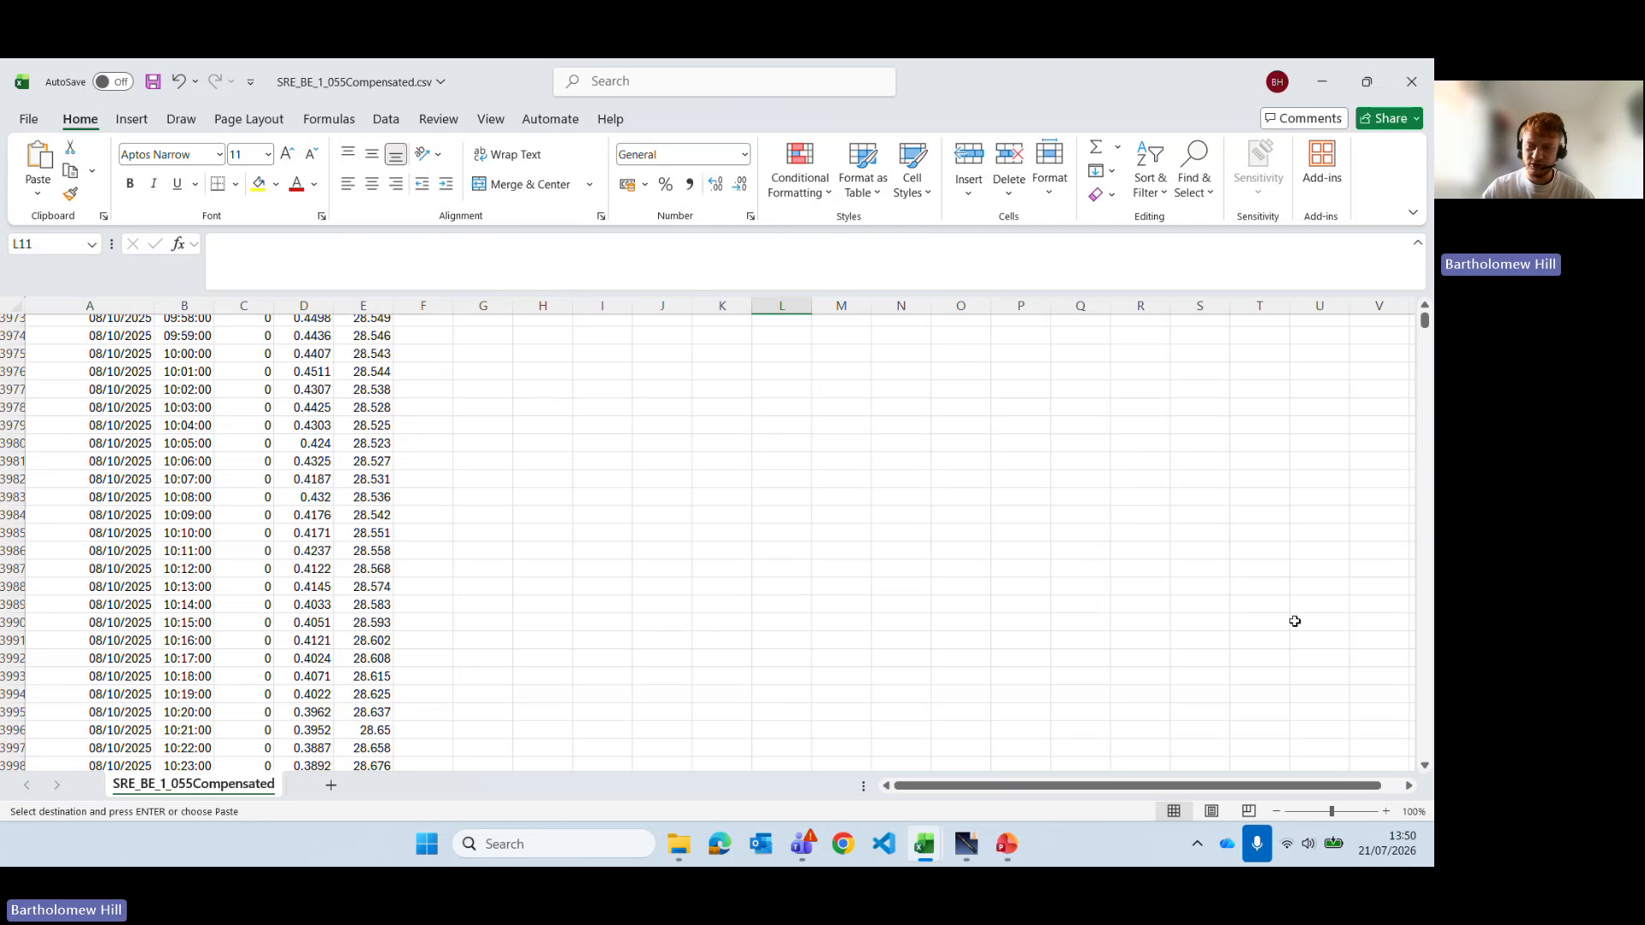
{"action": "left_click_drag", "start_coordinate": [1424, 319], "coordinate": [1423, 313]}
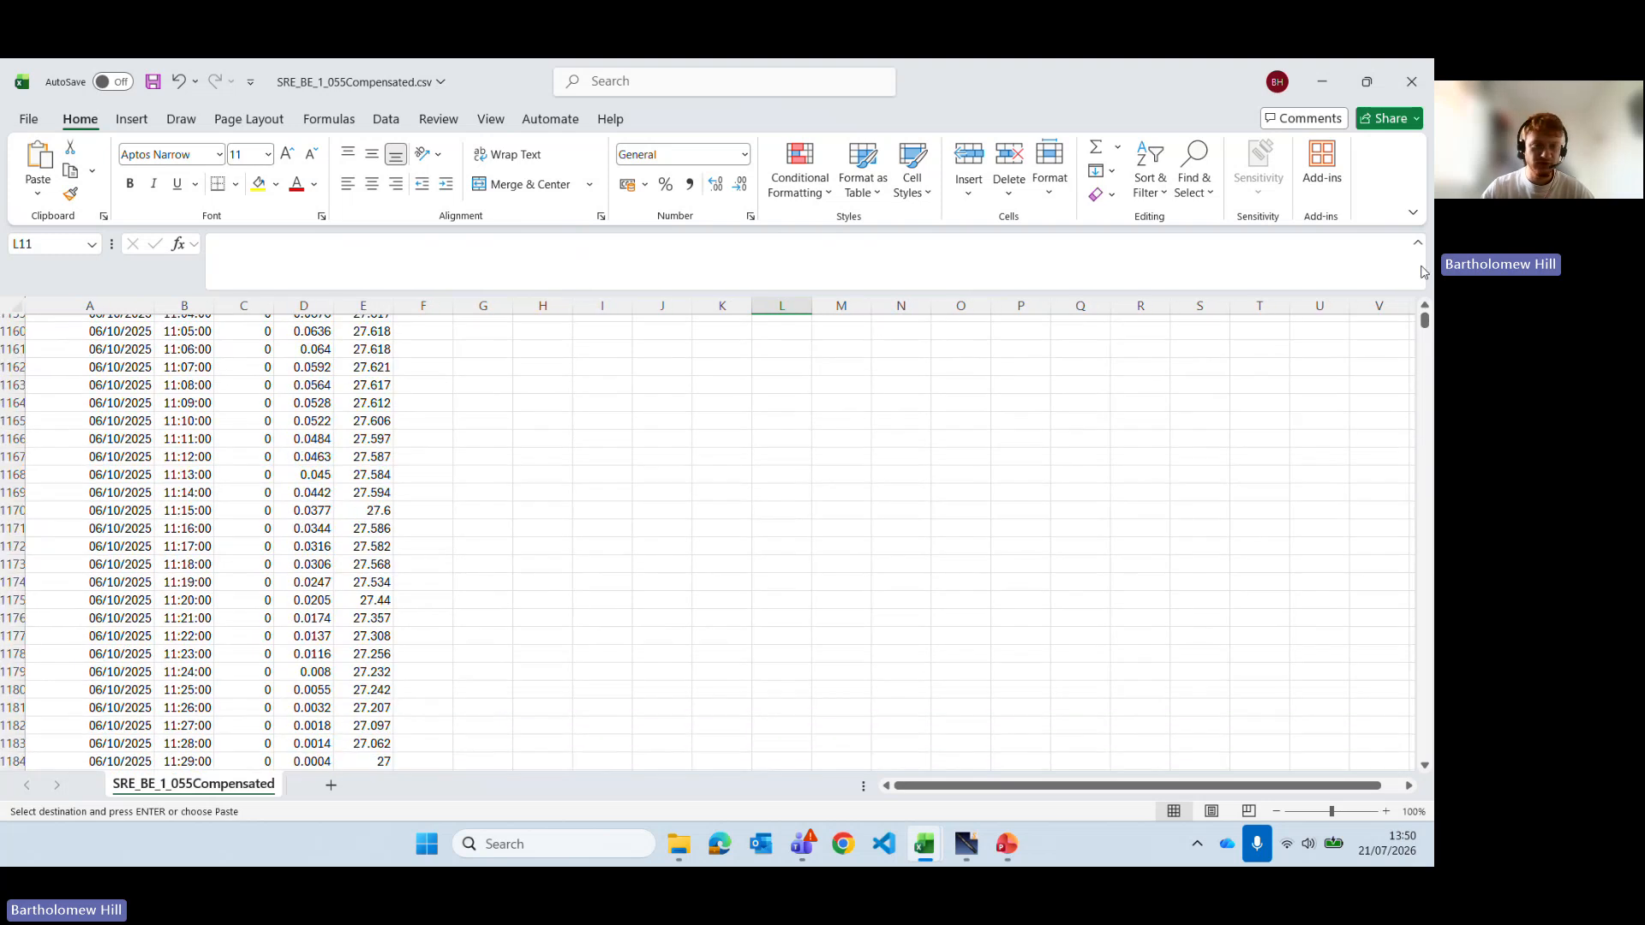
{"action": "left_click", "coordinate": [377, 497]}
{"action": "left_click", "coordinate": [443, 381]}
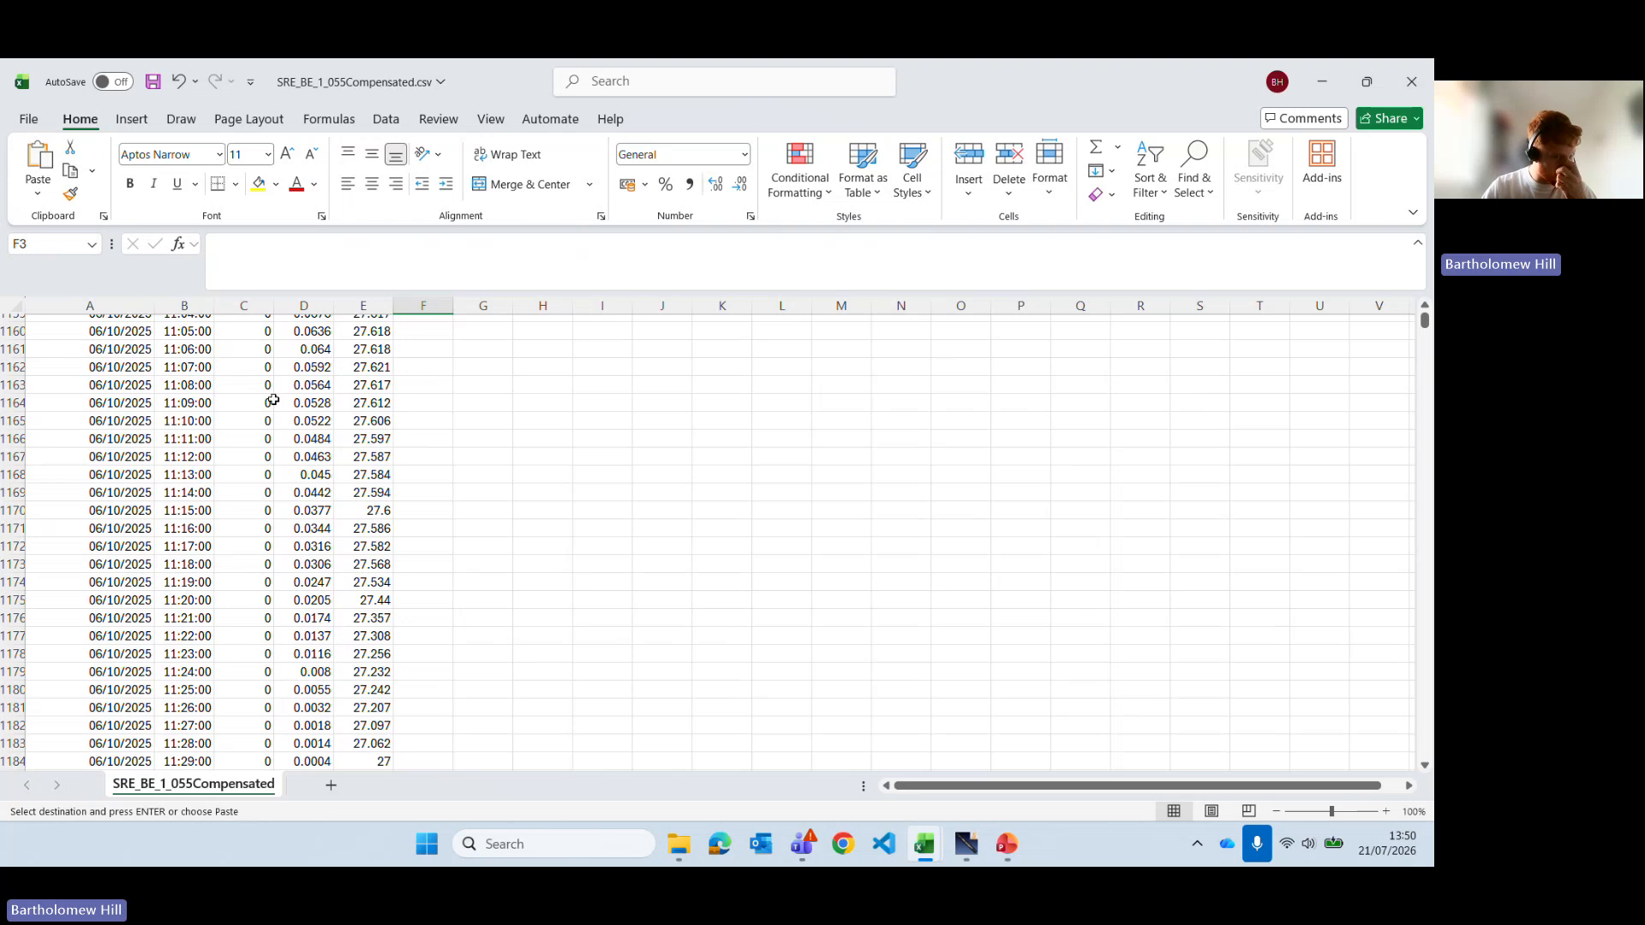
{"action": "left_click", "coordinate": [180, 400]}
{"action": "left_click_drag", "start_coordinate": [180, 400], "coordinate": [197, 375]}
{"action": "left_click", "coordinate": [206, 323]}
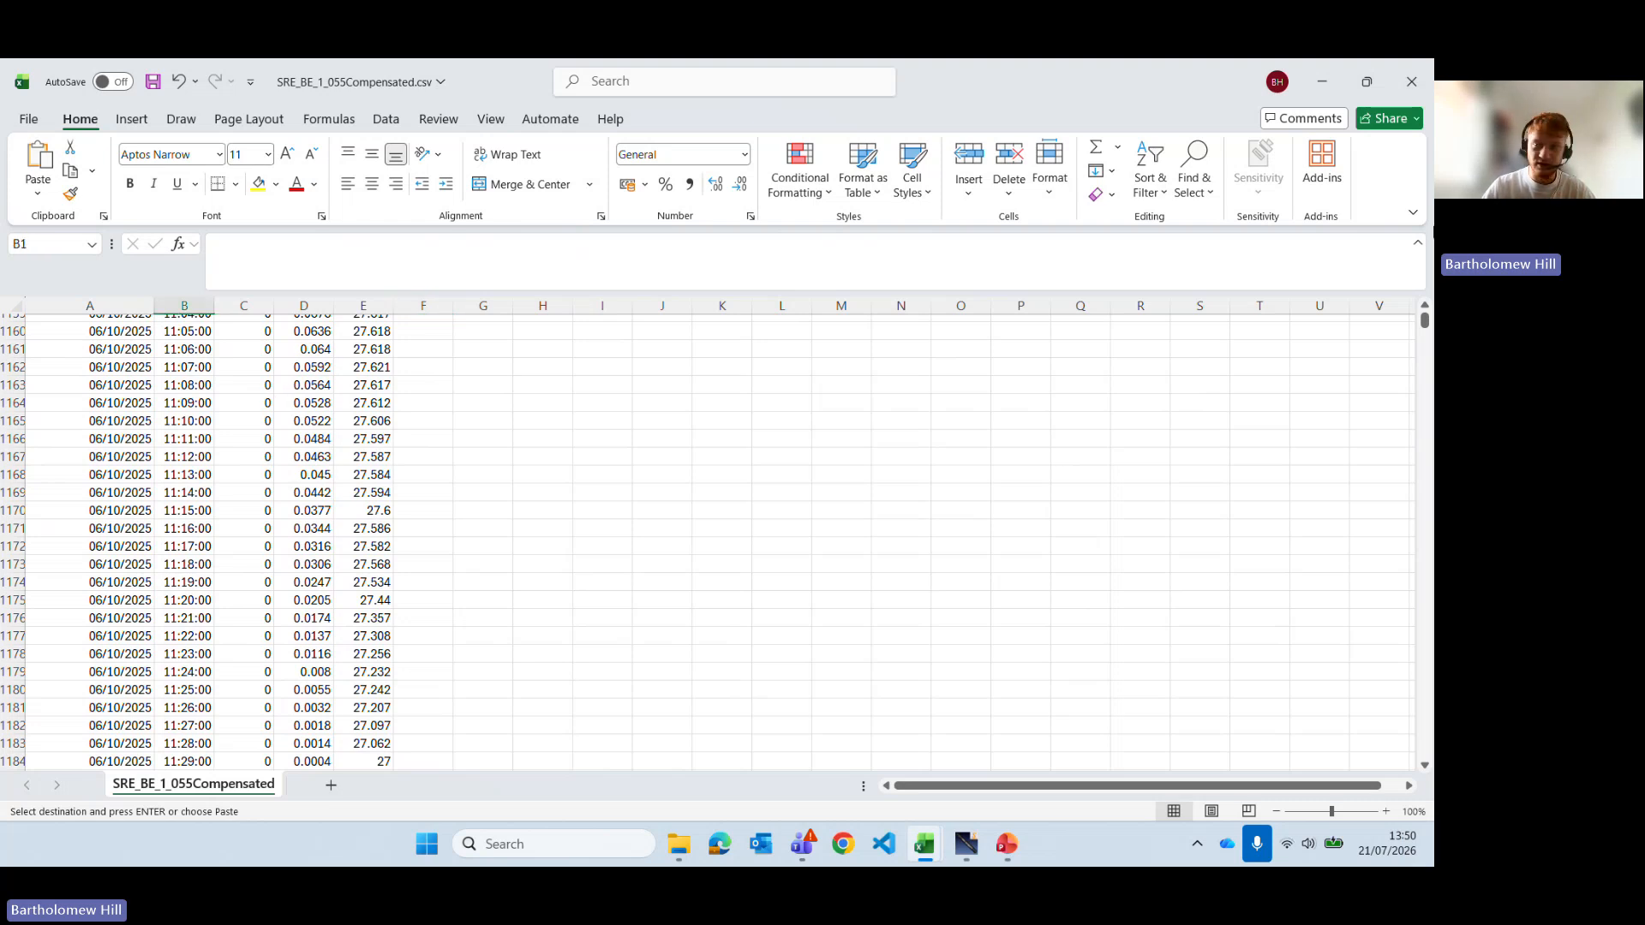
Step: Close SRE_BE_1_055Compensated.csv without saving it, and reopen it in Excel from File Explorer's Training folder
{"action": "left_click", "coordinate": [1411, 86]}
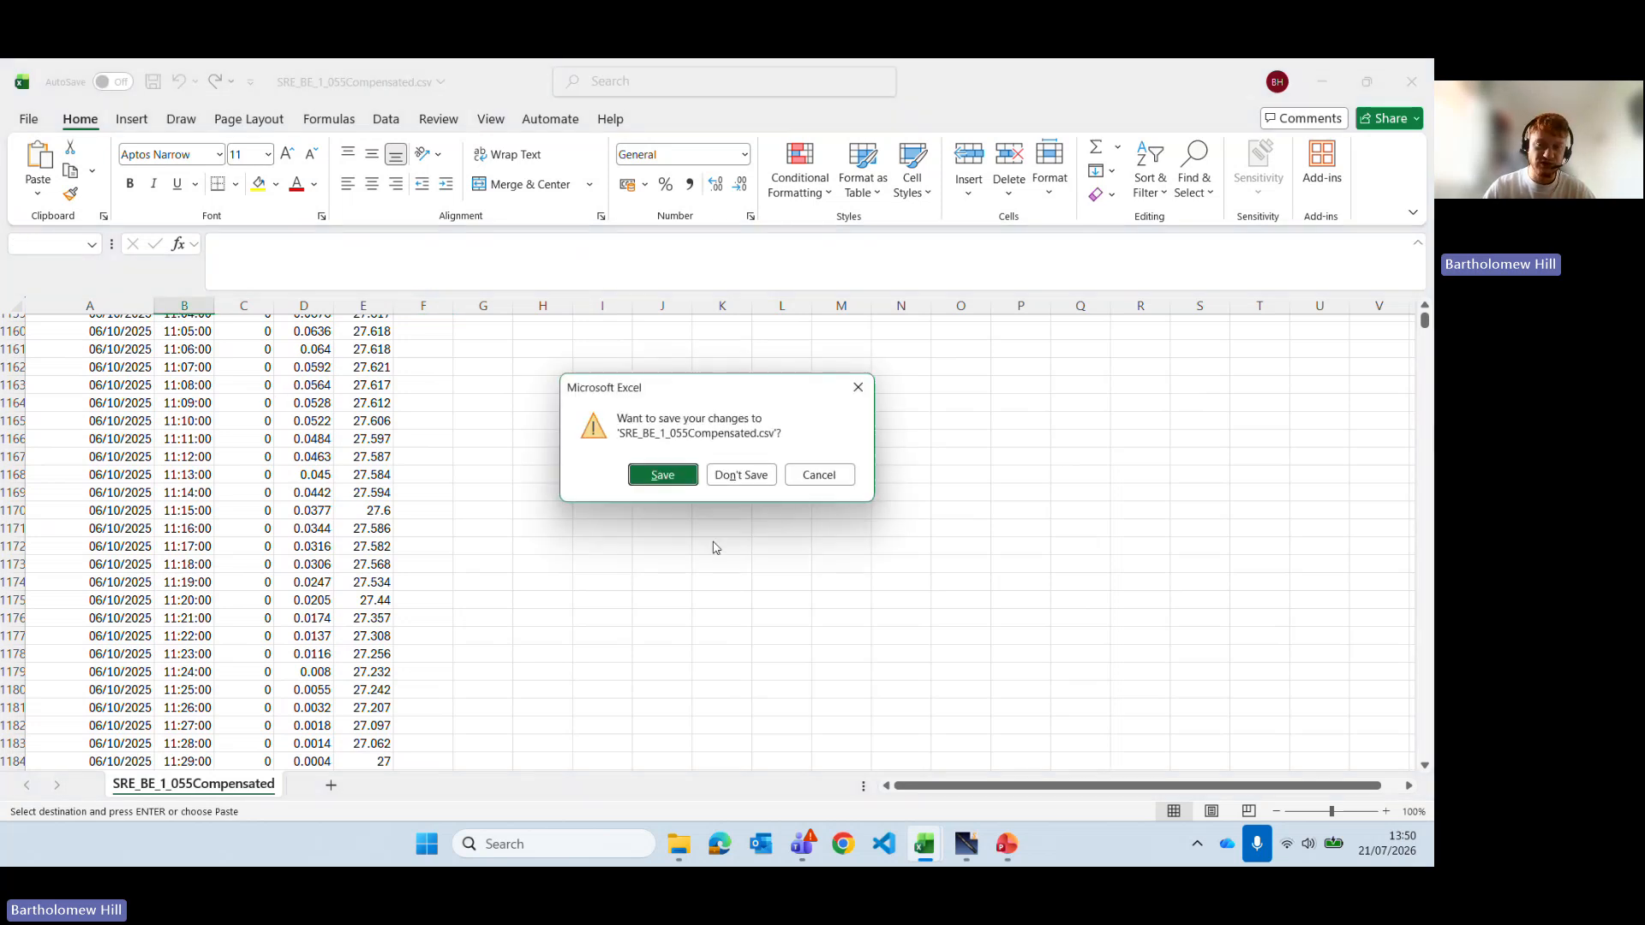
{"action": "left_click", "coordinate": [739, 472]}
{"action": "key", "text": "alt+Tab"}
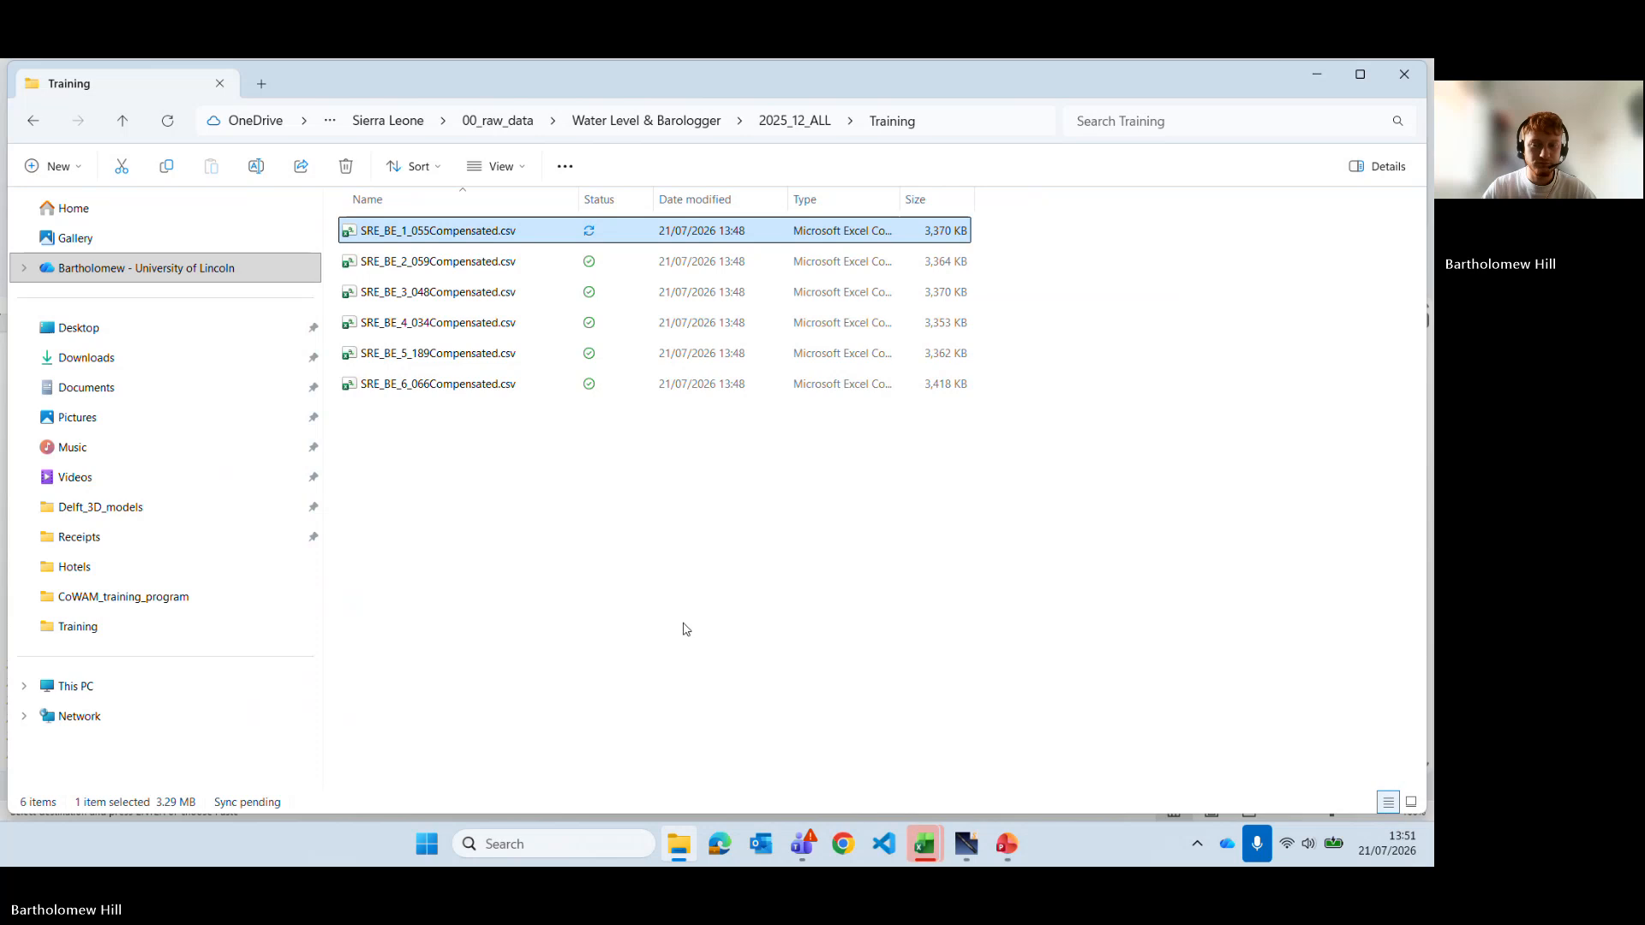
{"action": "mouse_move", "coordinate": [923, 844]}
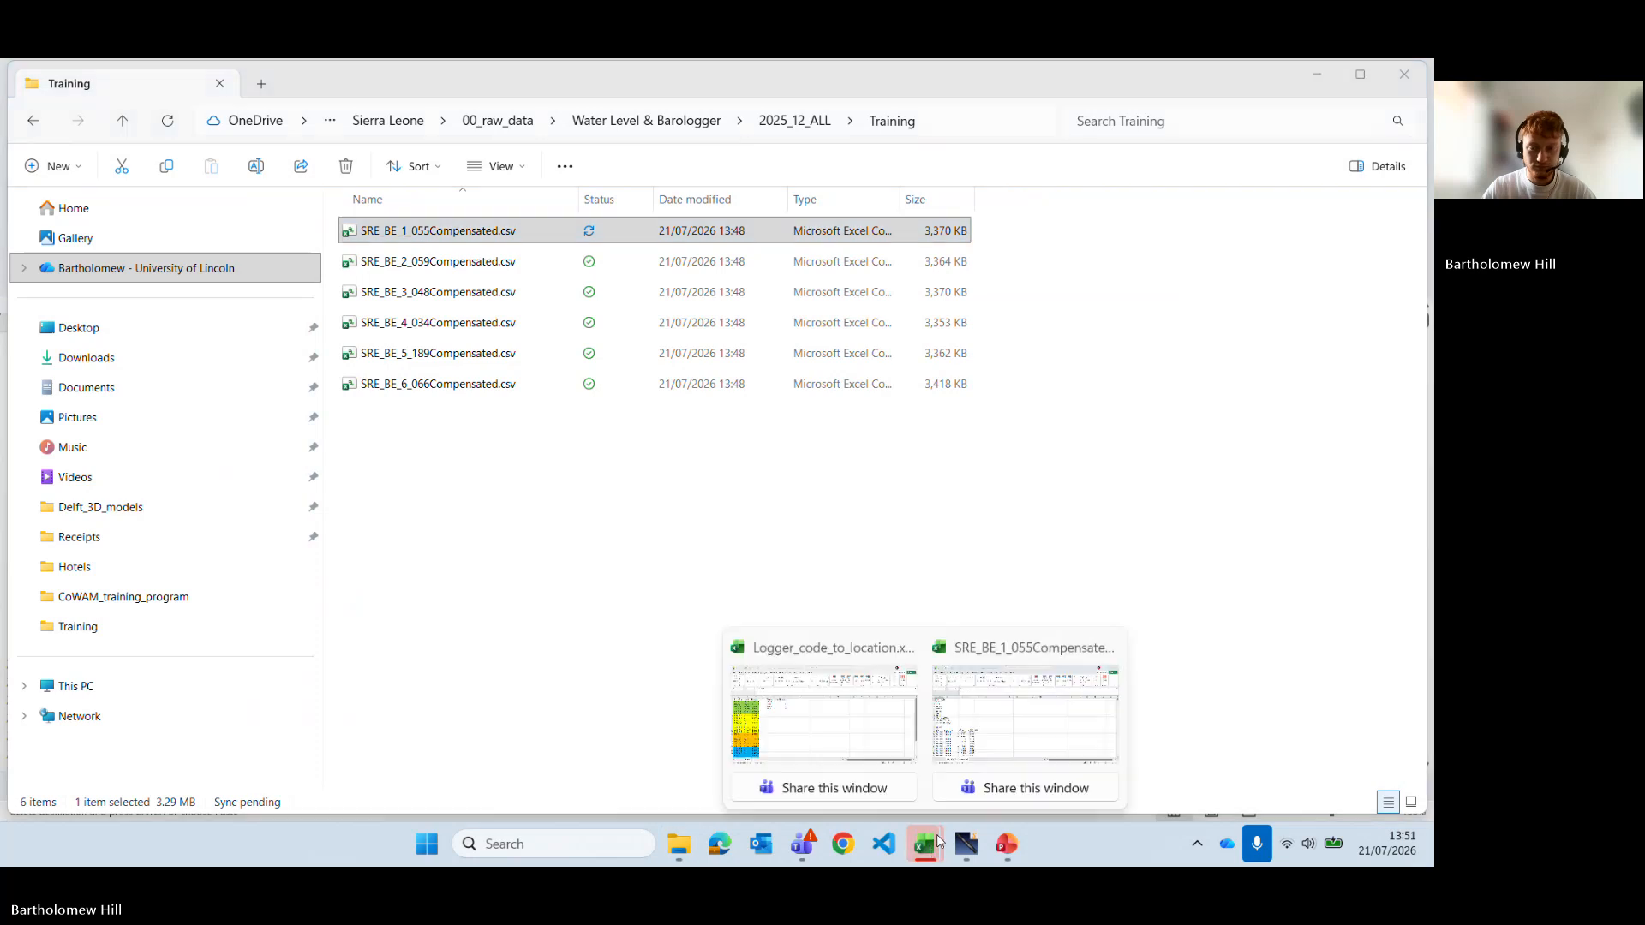
{"action": "left_click", "coordinate": [991, 758]}
{"action": "left_click", "coordinate": [174, 306]}
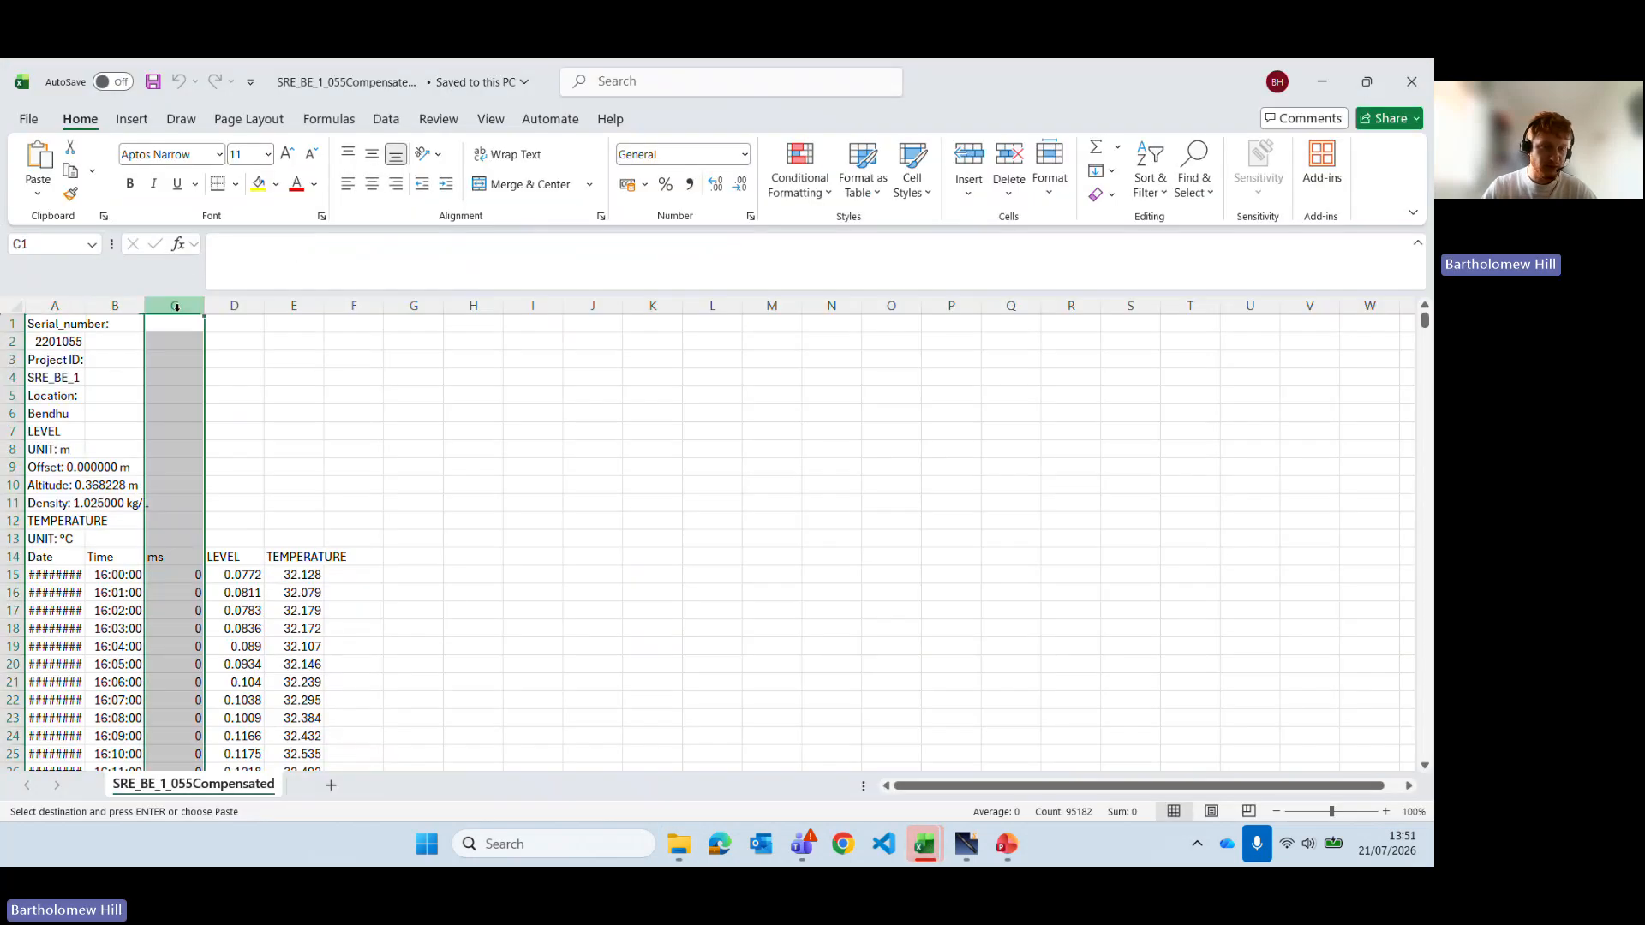
{"action": "right_click", "coordinate": [176, 309]}
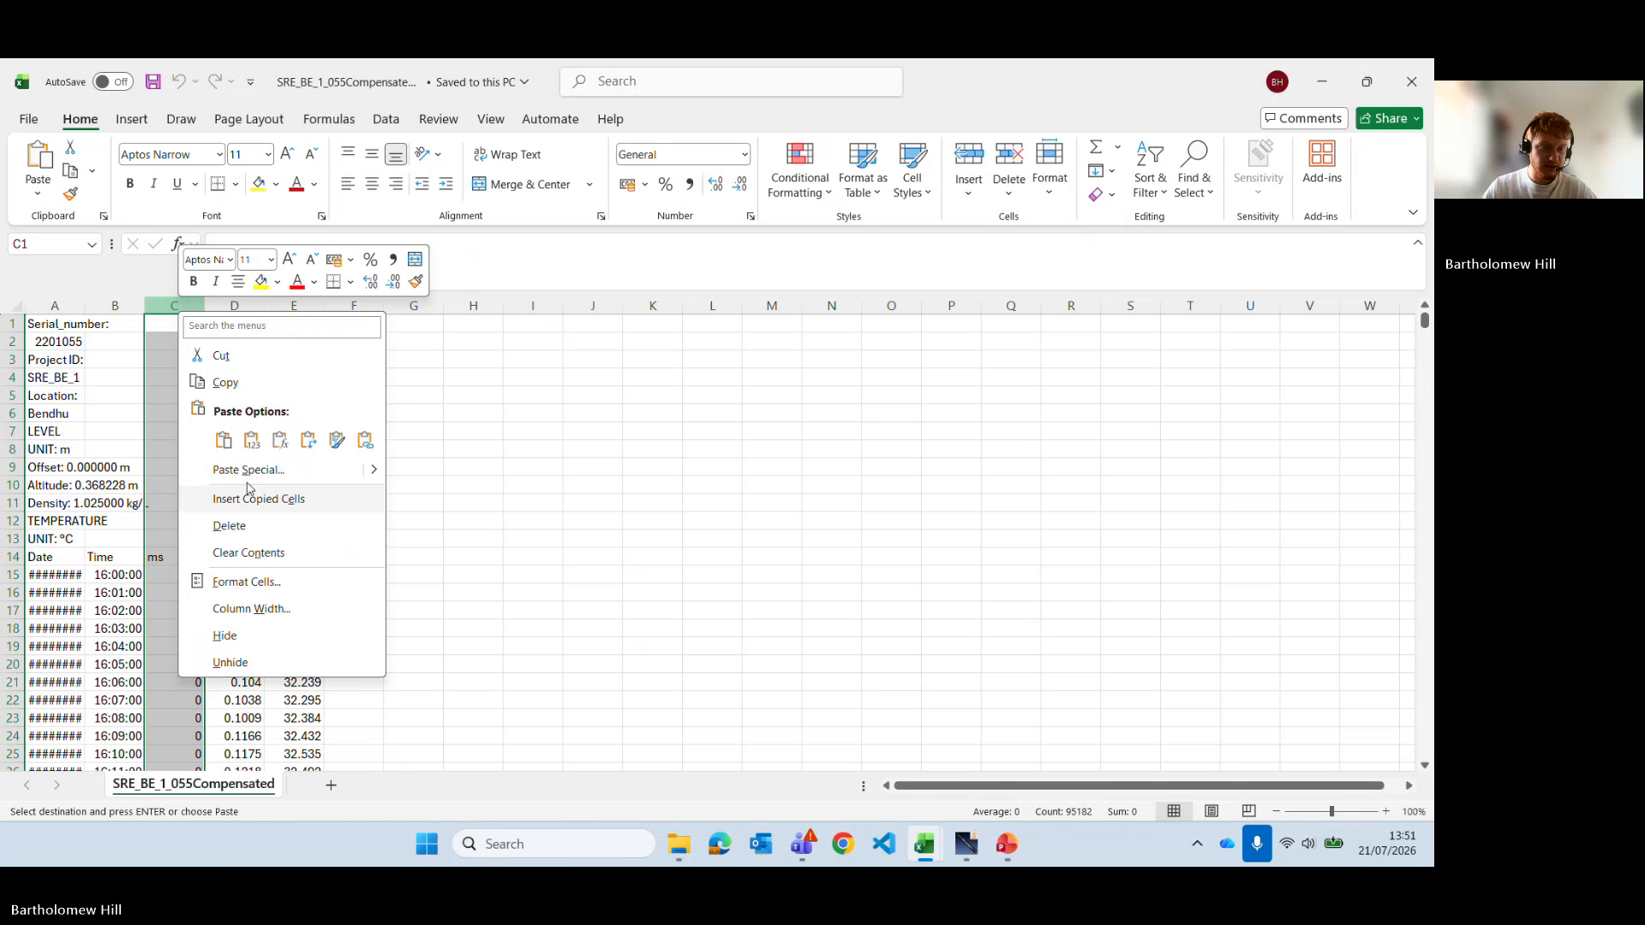
{"action": "left_click", "coordinate": [143, 396]}
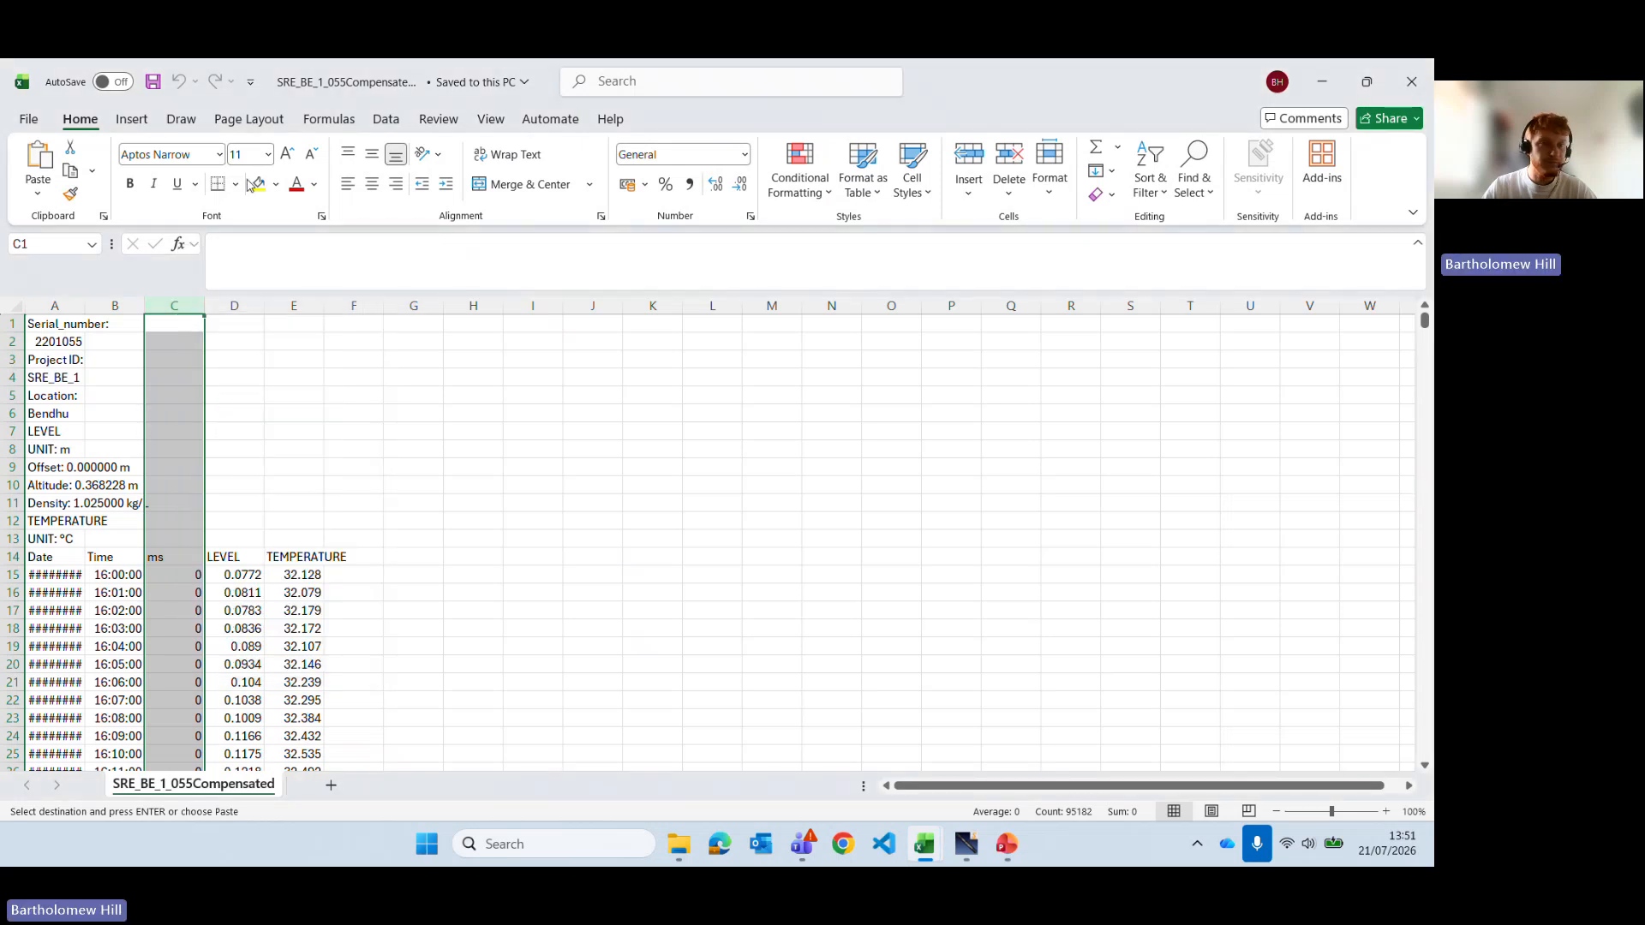
{"action": "left_click", "coordinate": [135, 123]}
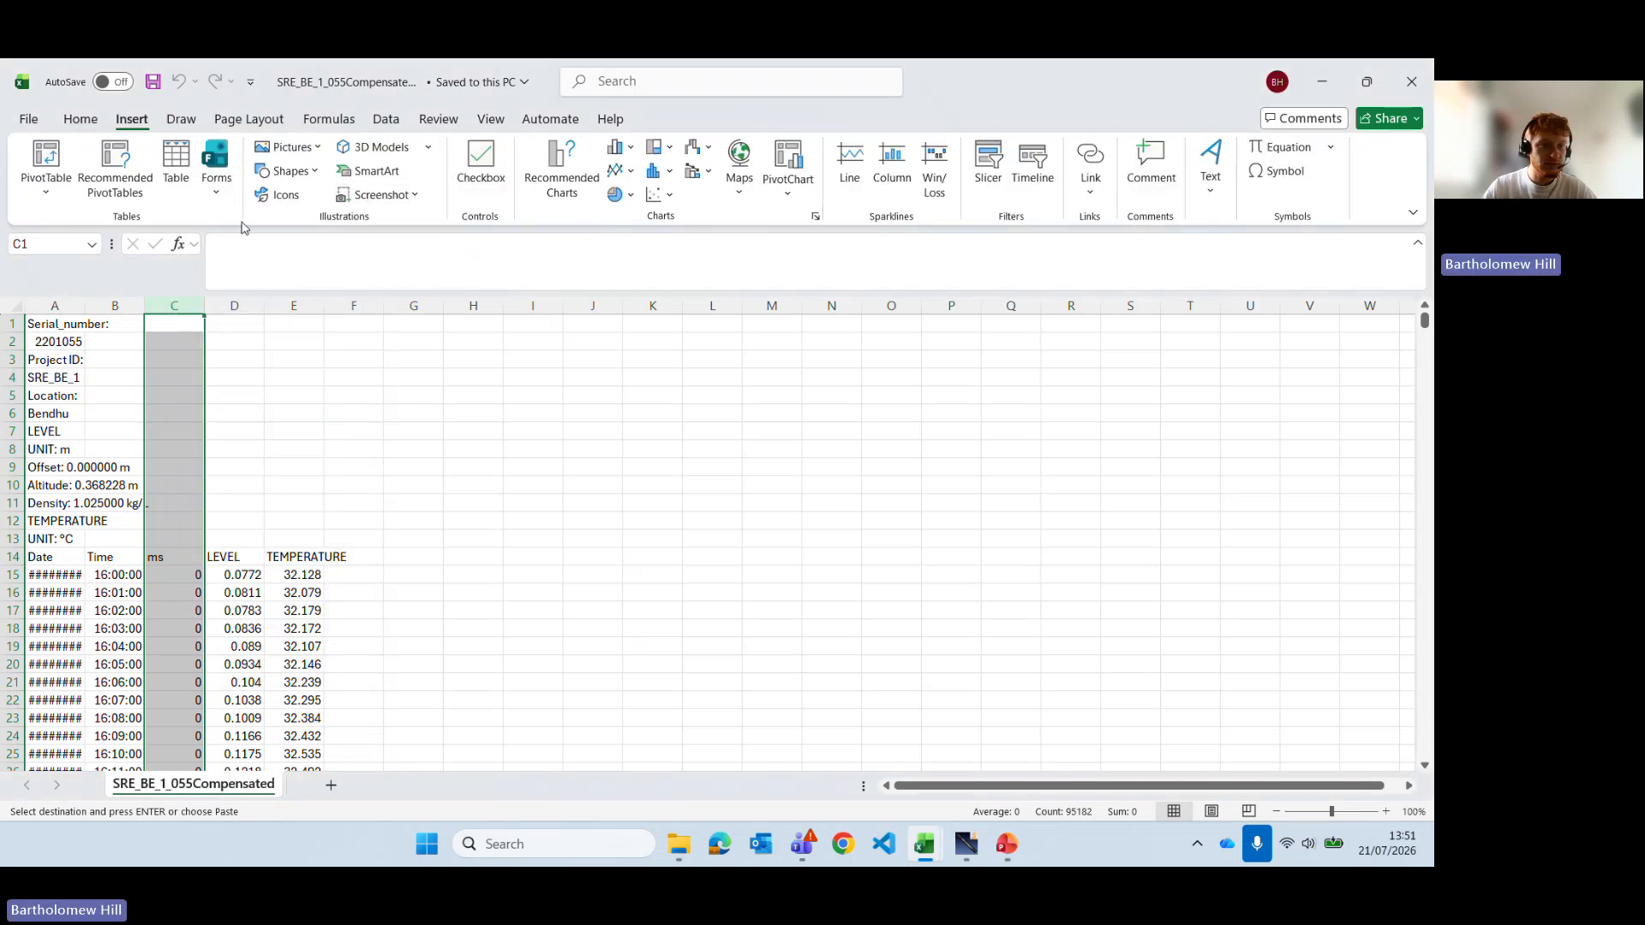
{"action": "right_click", "coordinate": [168, 303]}
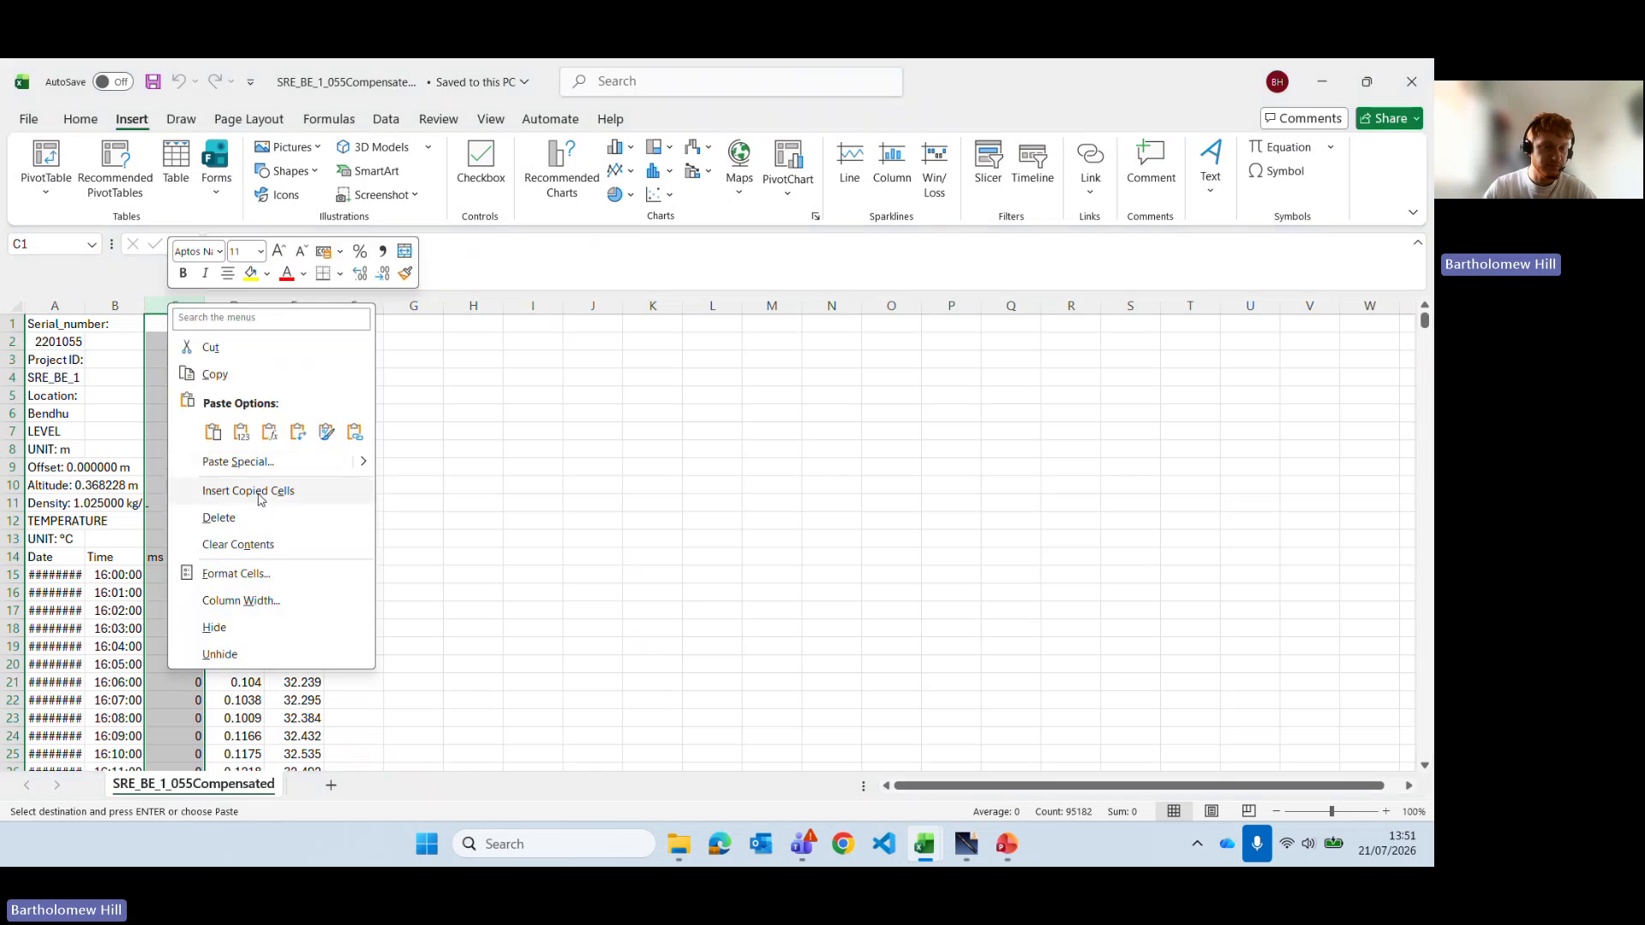
{"action": "left_click", "coordinate": [542, 447]}
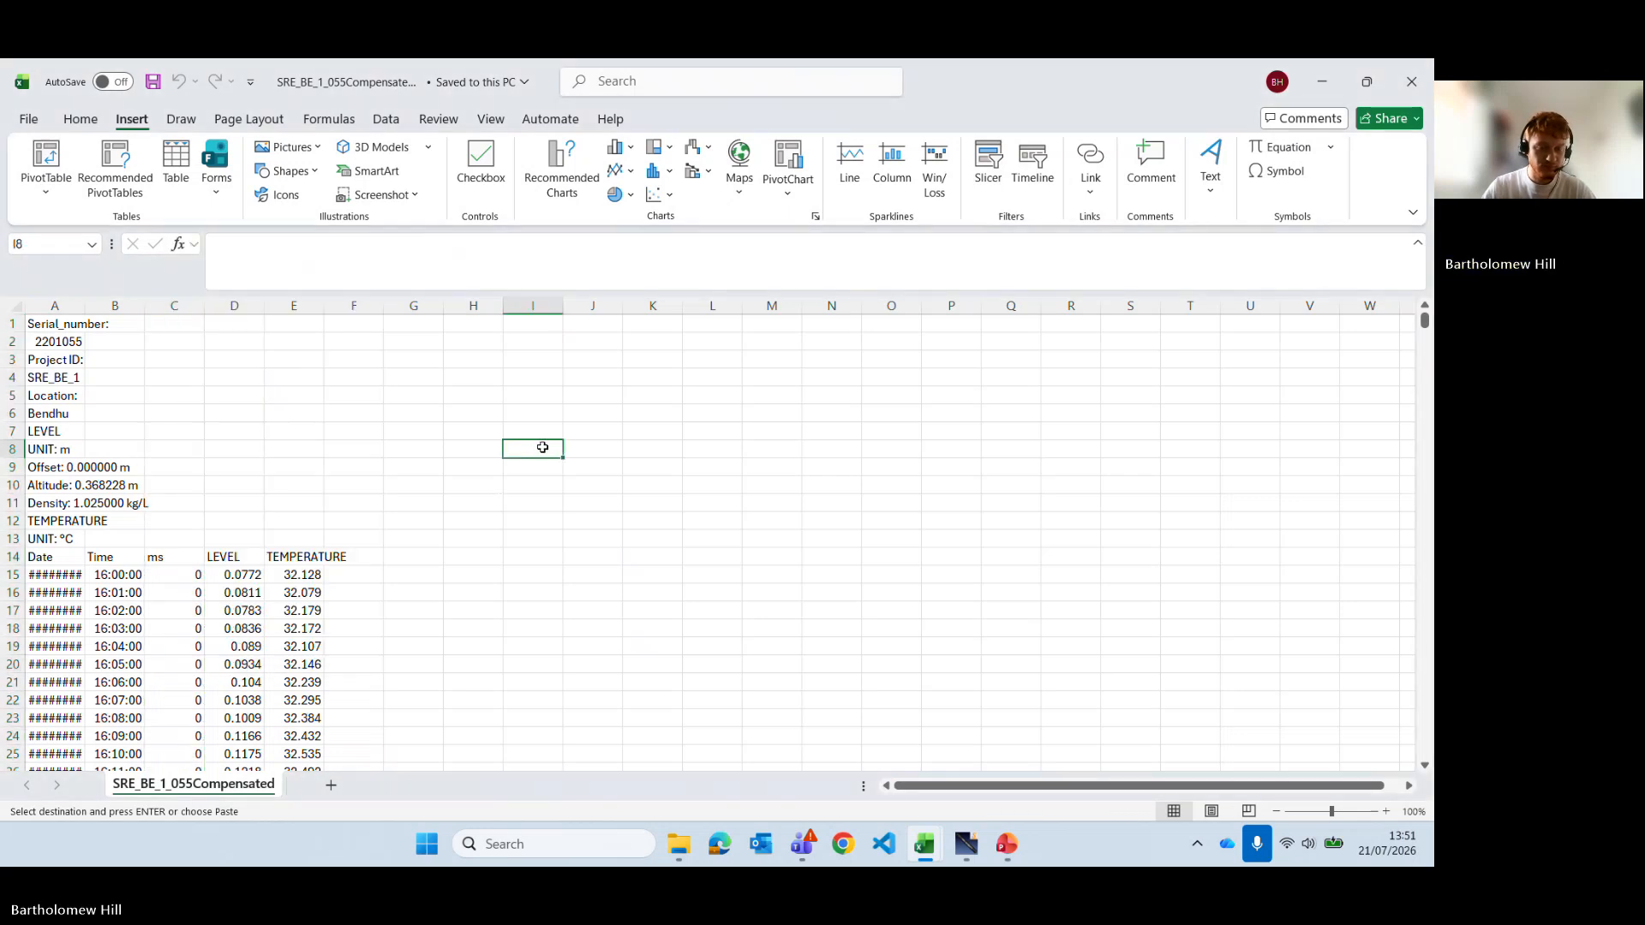
Step: Place the still-copied 0.821075 in cell I8 to end copy mode, and insert a blank column before the ms column
{"action": "type", "text": "0.821075"}
{"action": "left_click", "coordinate": [174, 306]}
{"action": "right_click", "coordinate": [174, 309]}
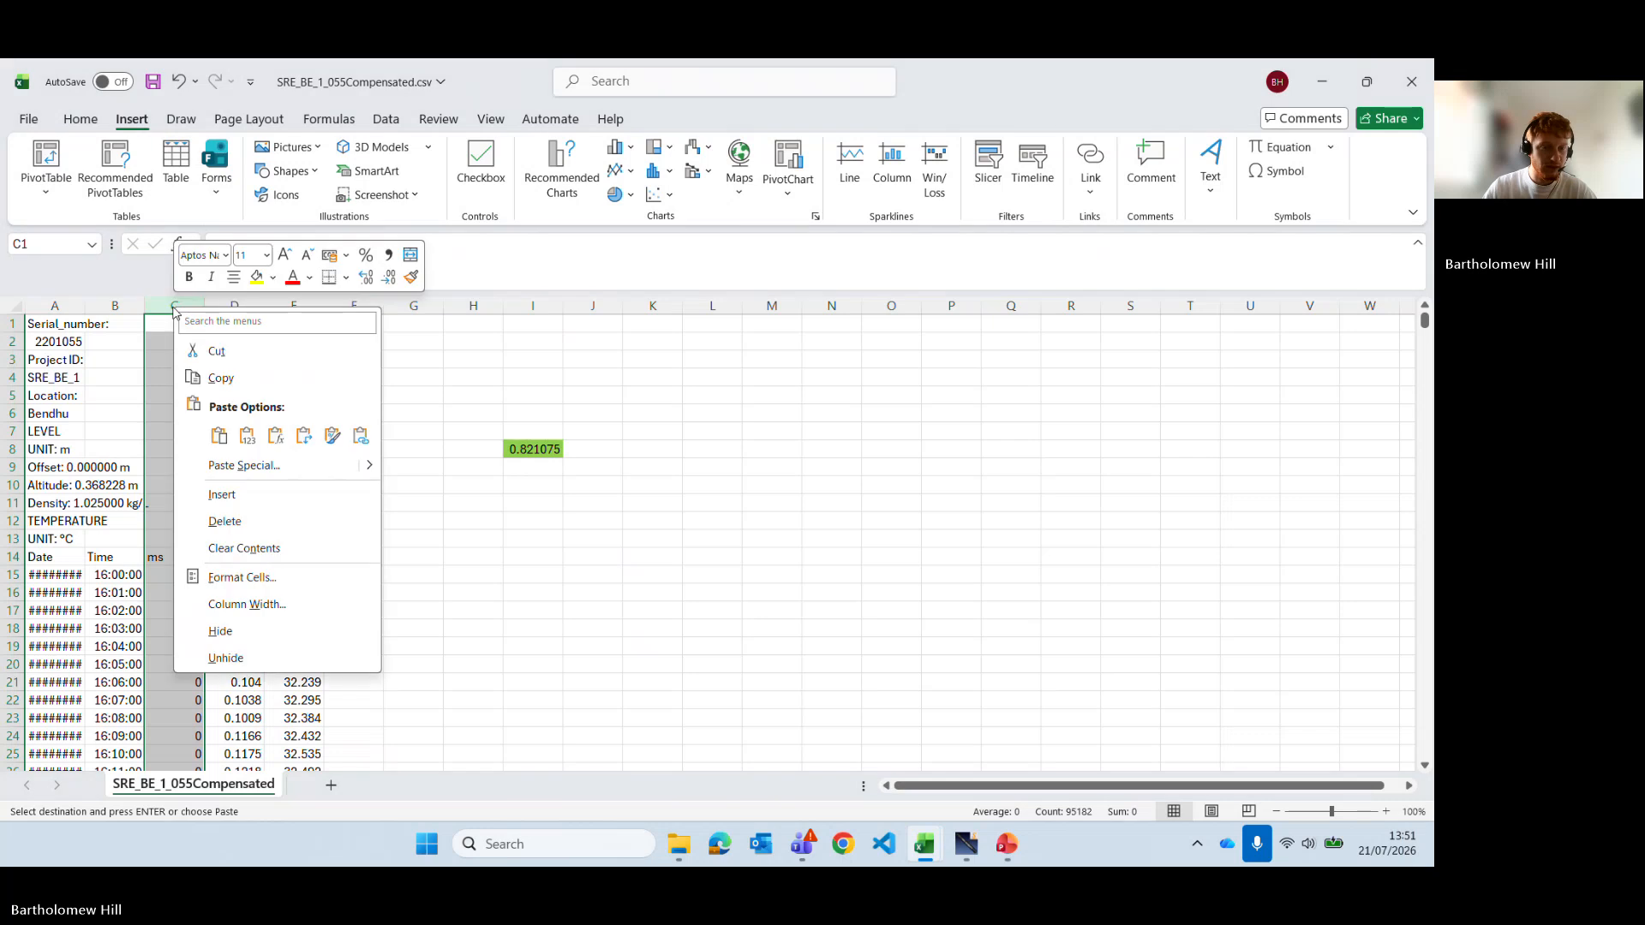
{"action": "left_click", "coordinate": [221, 495]}
Step: Delete the stray 0.821075 value and remove its green fill from the cells around J8
{"action": "left_click", "coordinate": [502, 478]}
{"action": "left_click", "coordinate": [579, 445]}
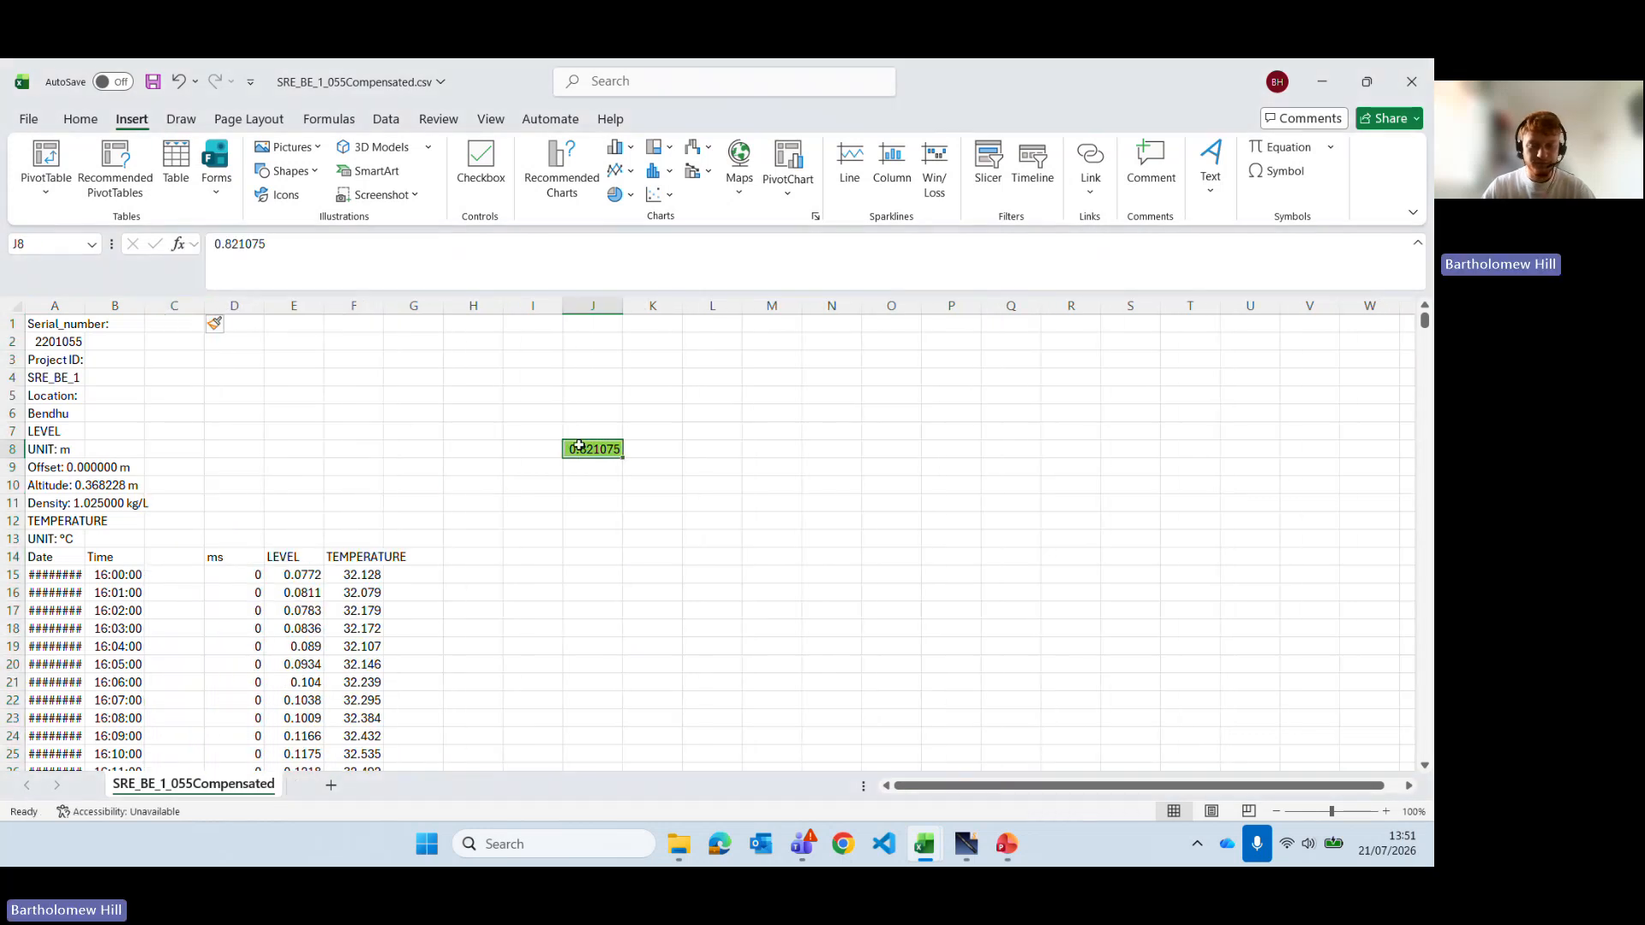
{"action": "left_click_drag", "start_coordinate": [711, 431], "coordinate": [517, 477]}
{"action": "key", "text": "Delete"}
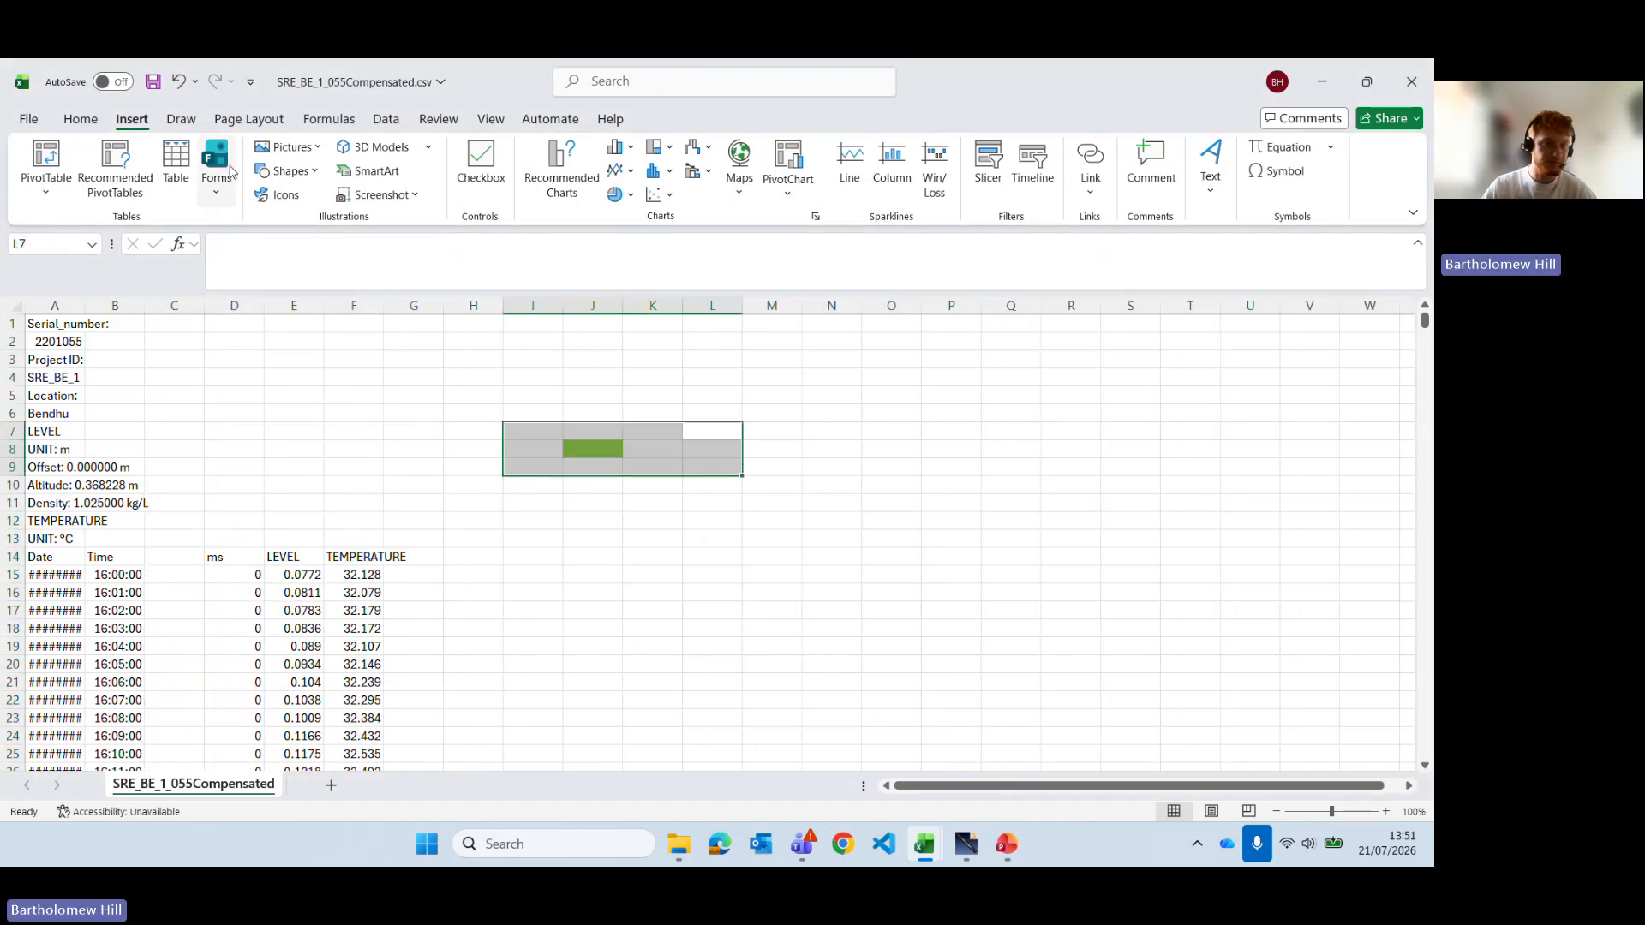
{"action": "left_click", "coordinate": [79, 118]}
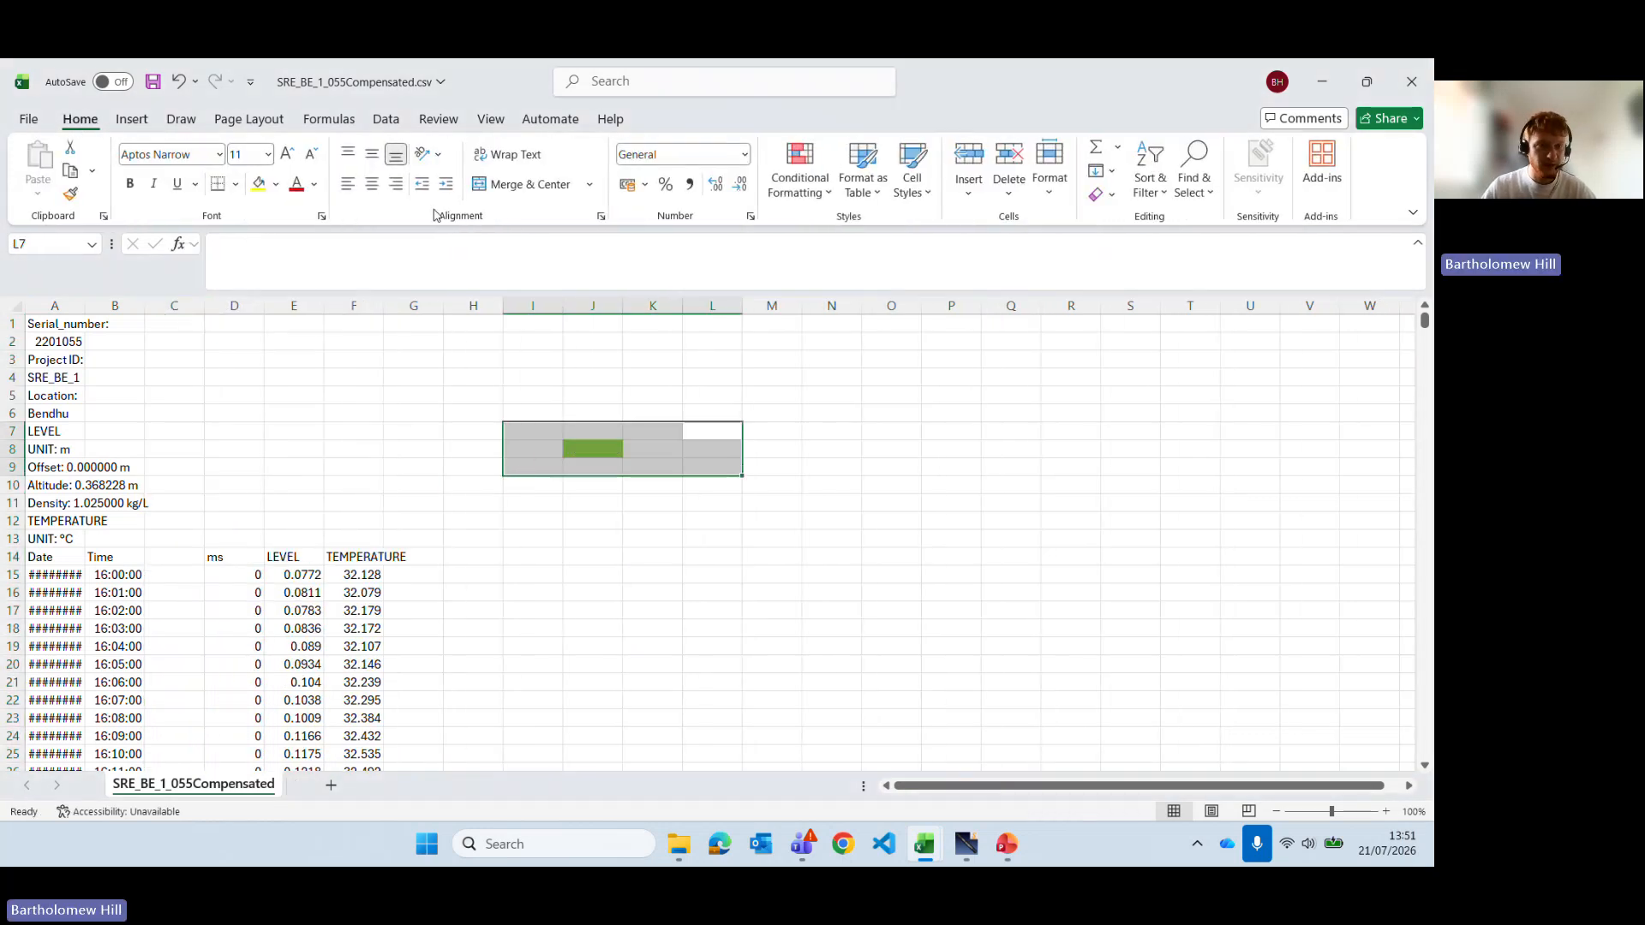
{"action": "left_click", "coordinate": [275, 185]}
{"action": "left_click", "coordinate": [298, 500]}
Step: Enter the header Date_Time in cell C14 of the blank column between Time and ms
{"action": "left_click", "coordinate": [182, 555]}
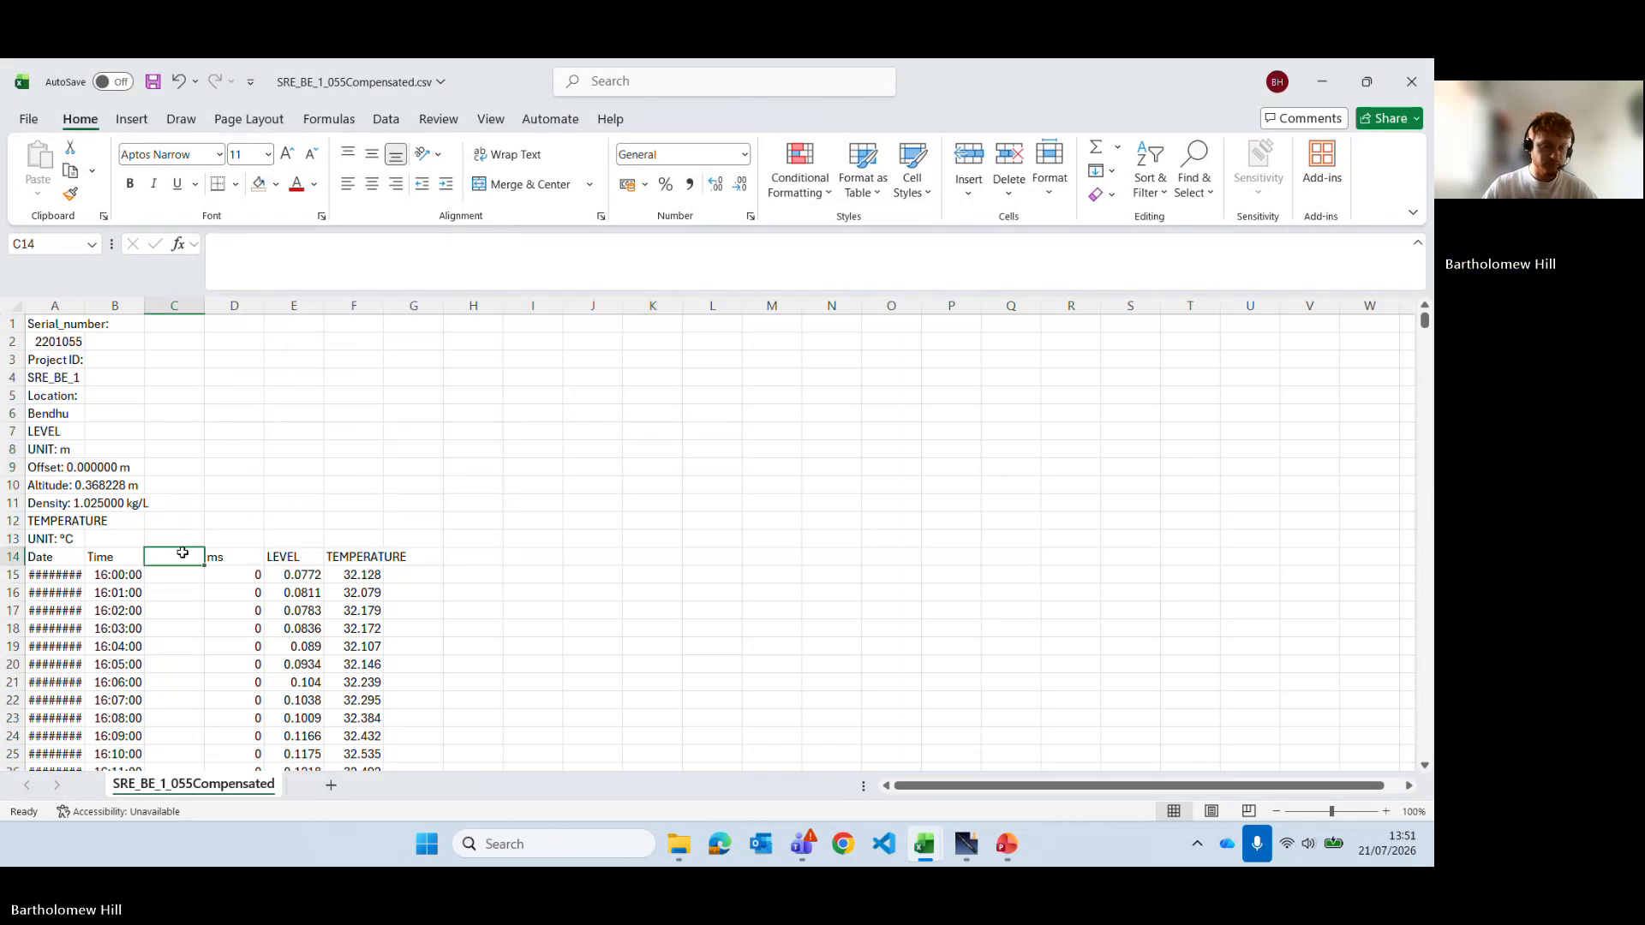
{"action": "type", "text": "Date"}
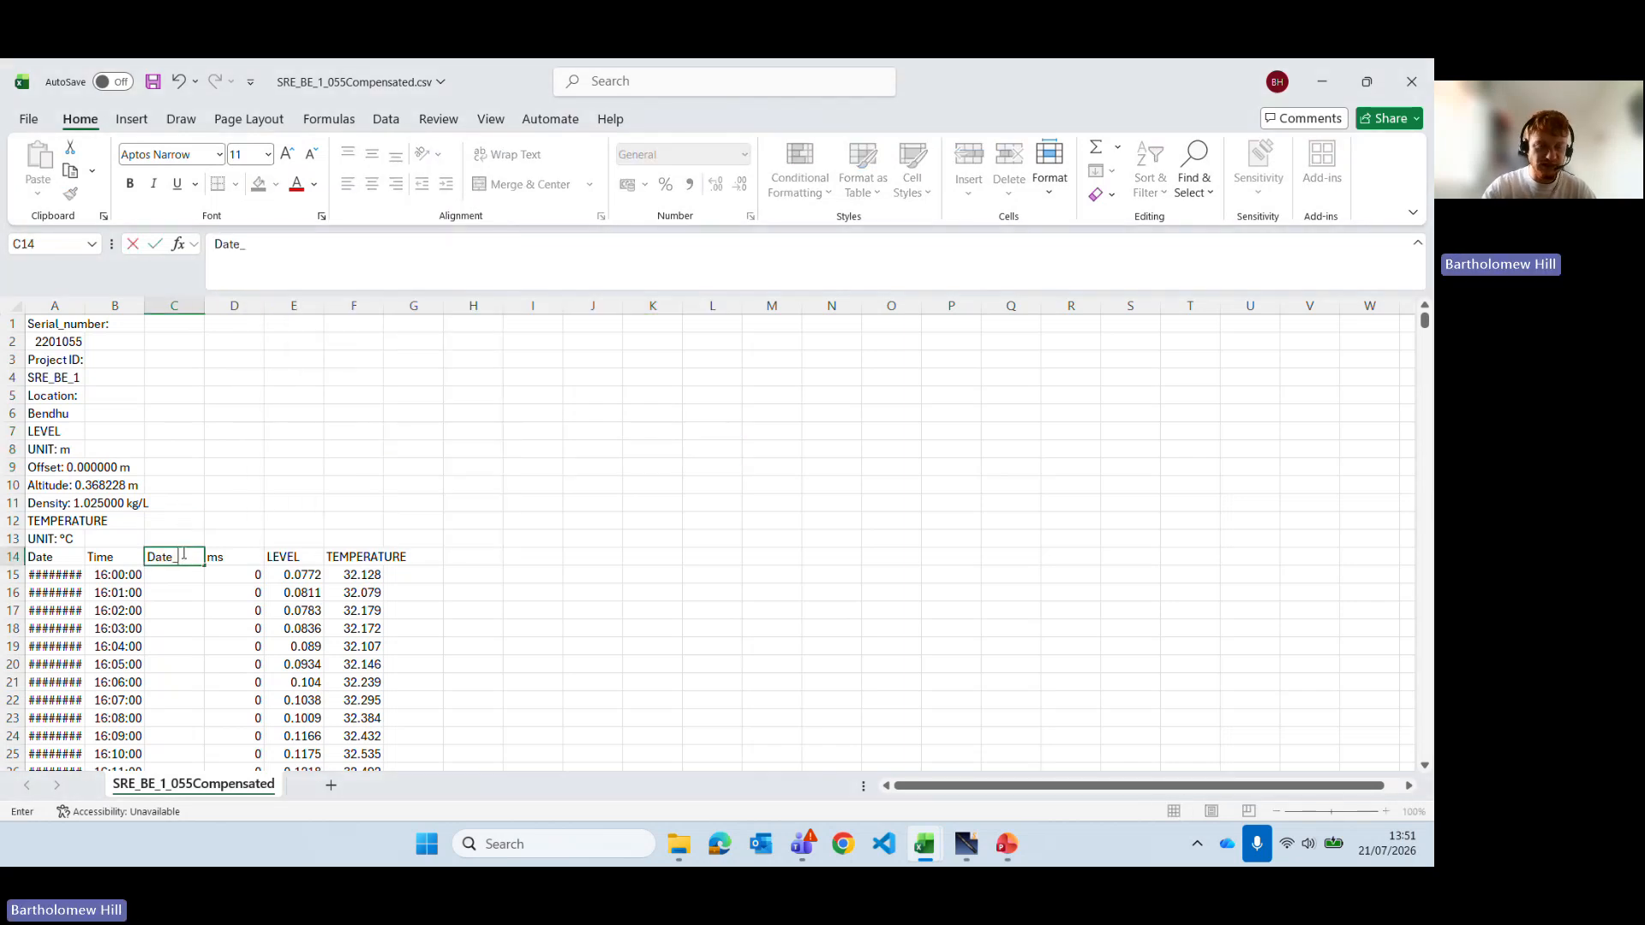
{"action": "type", "text": "_Time"}
{"action": "key", "text": "Return"}
Step: Enter the formula =A15+B15 in cell C15 to combine the first reading's date and time
{"action": "type", "text": "="}
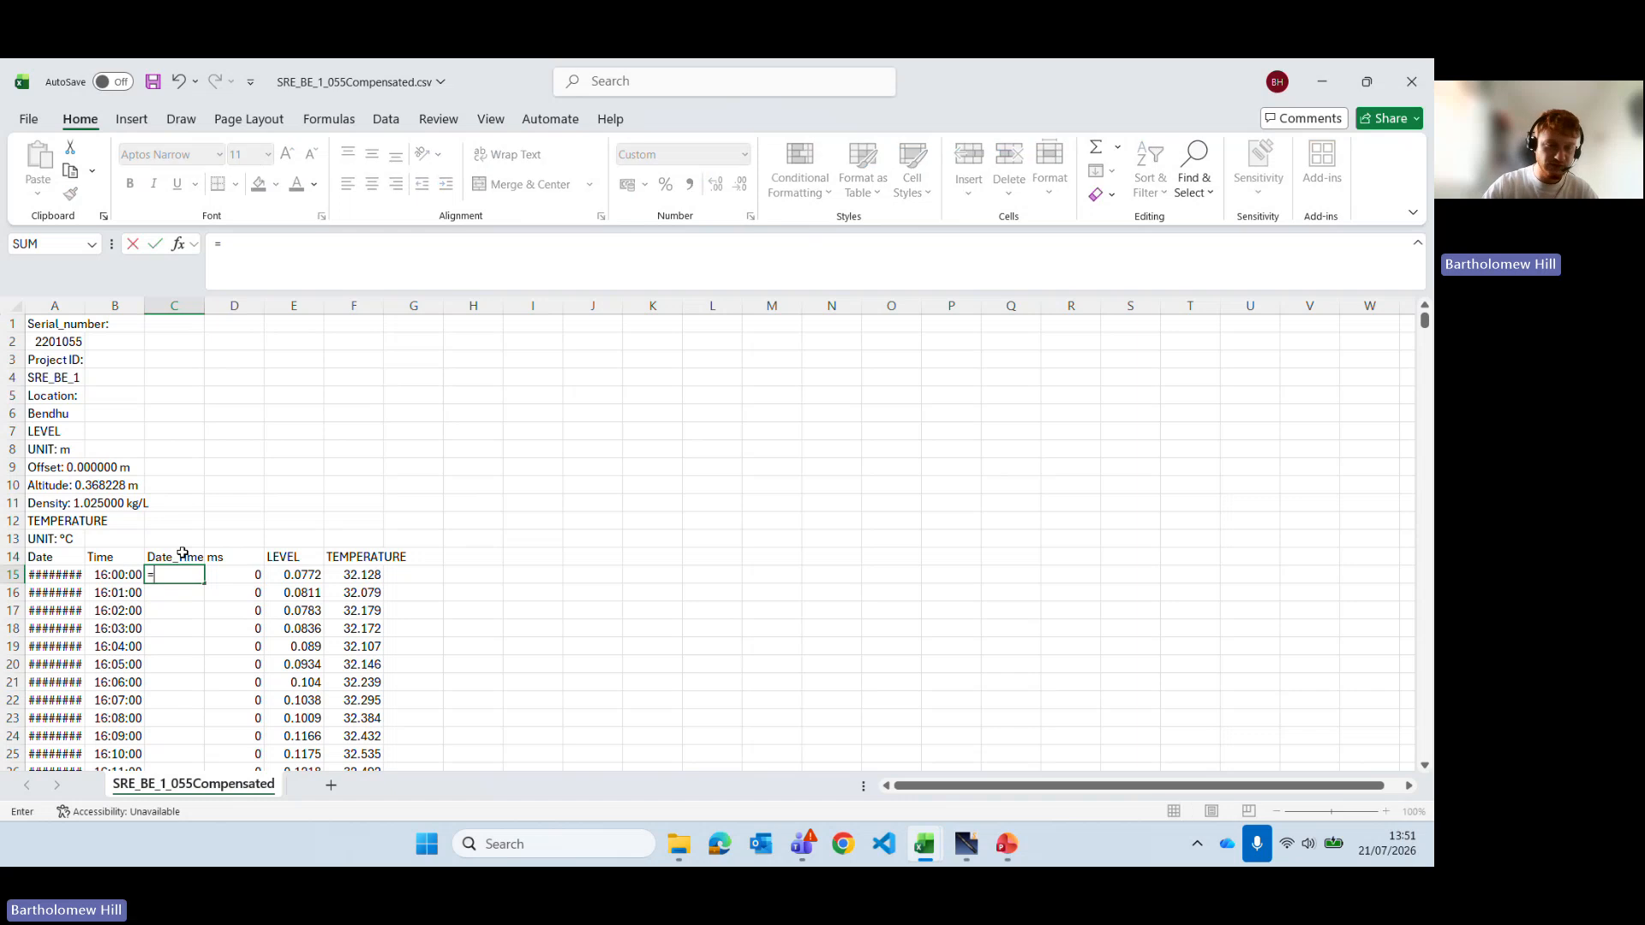
{"action": "left_click", "coordinate": [69, 576]}
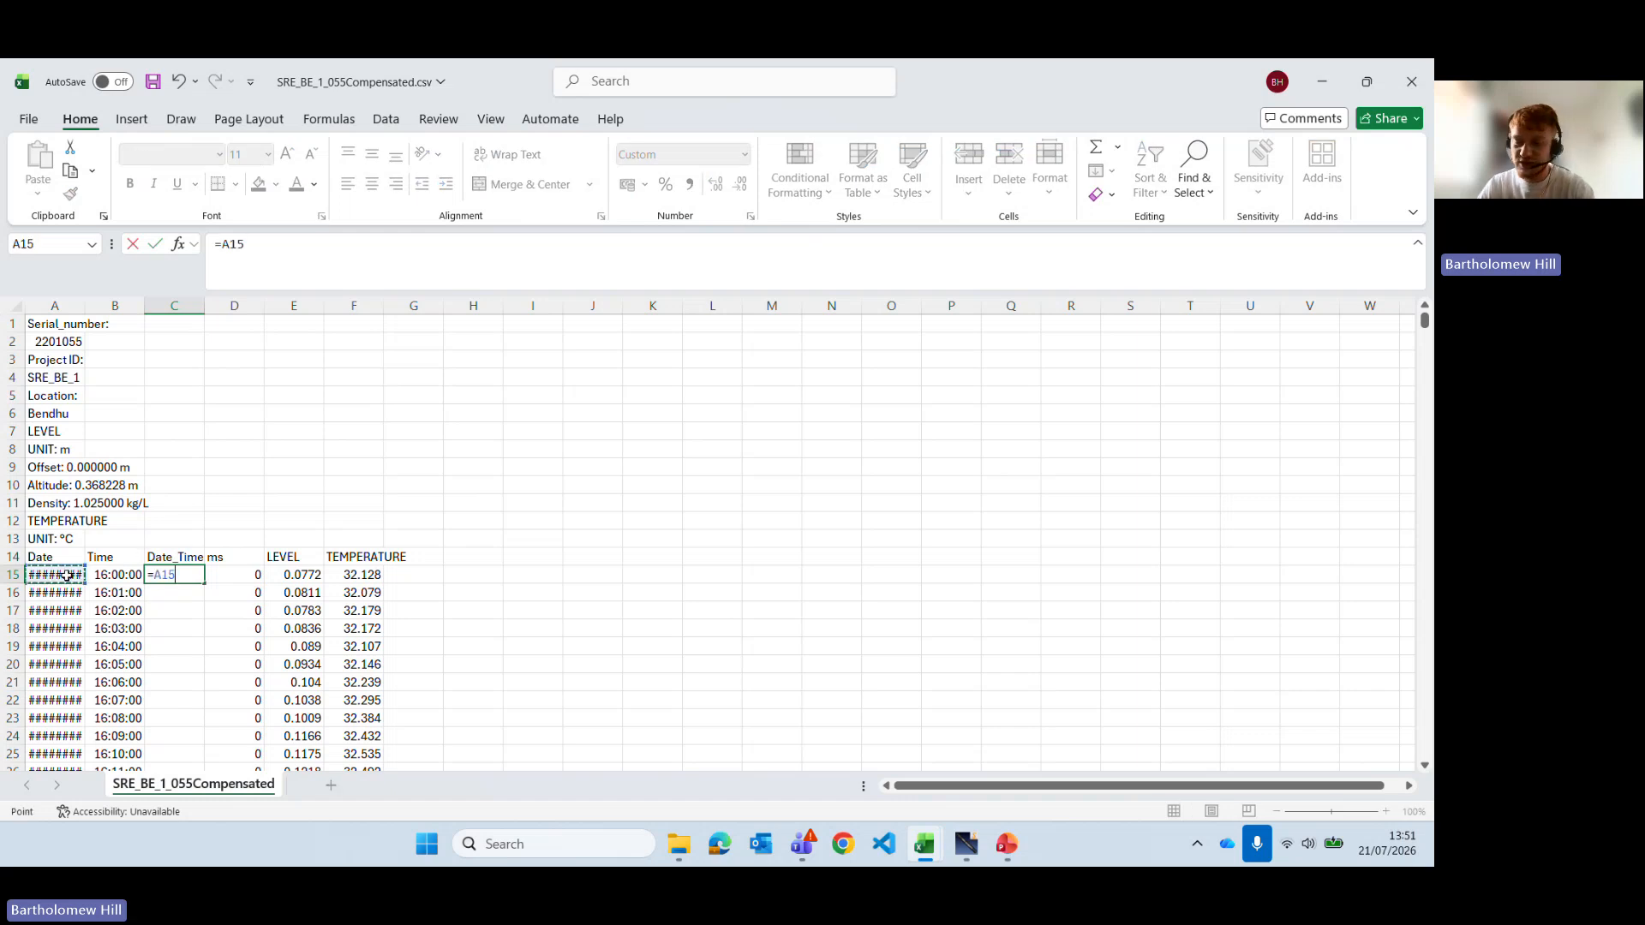
{"action": "type", "text": "+"}
{"action": "left_click", "coordinate": [100, 574]}
{"action": "key", "text": "Return"}
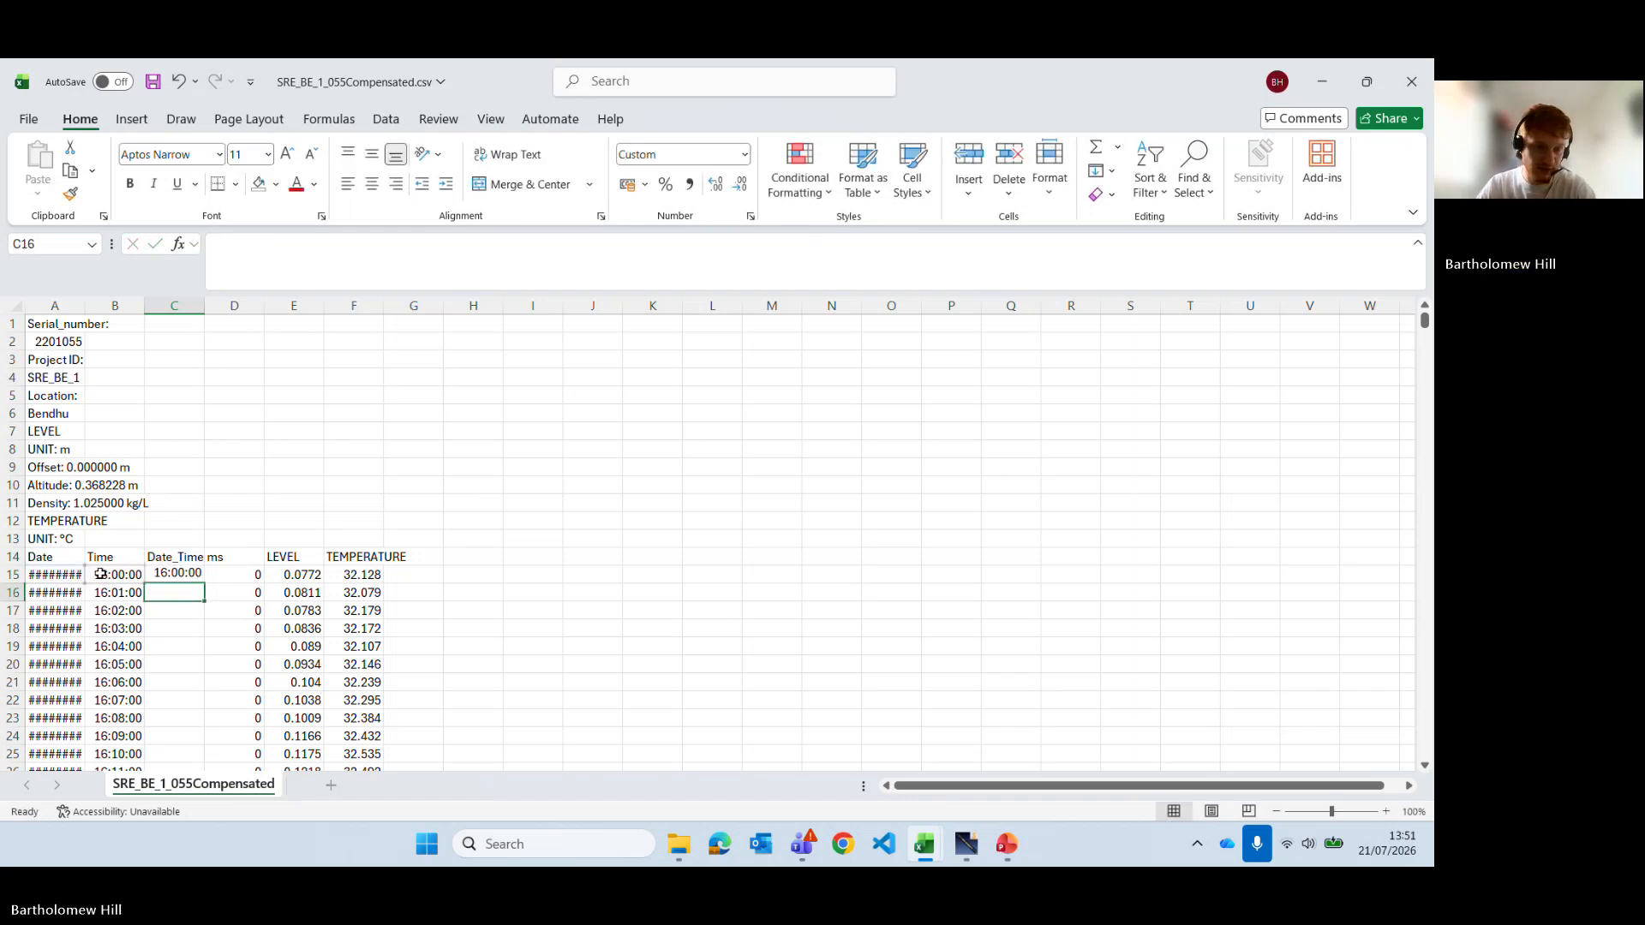
Step: Widen column C and apply the custom number format dd/mm/yyyy hh:mm to cell C15
{"action": "left_click", "coordinate": [187, 578]}
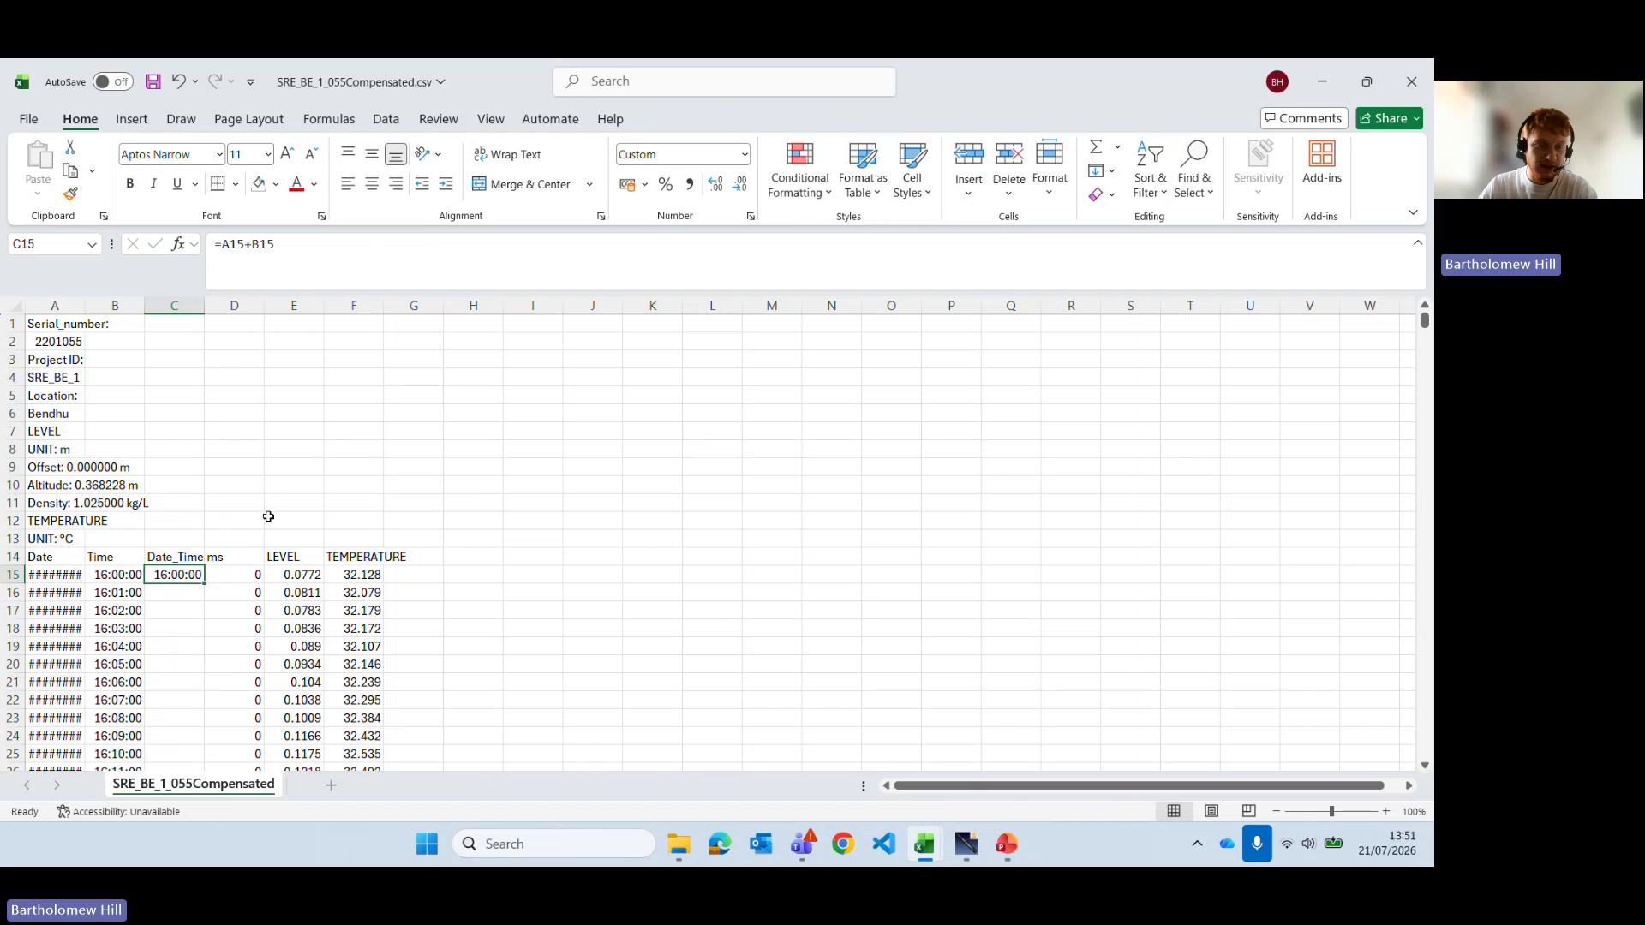
{"action": "left_click_drag", "start_coordinate": [201, 313], "coordinate": [425, 307]}
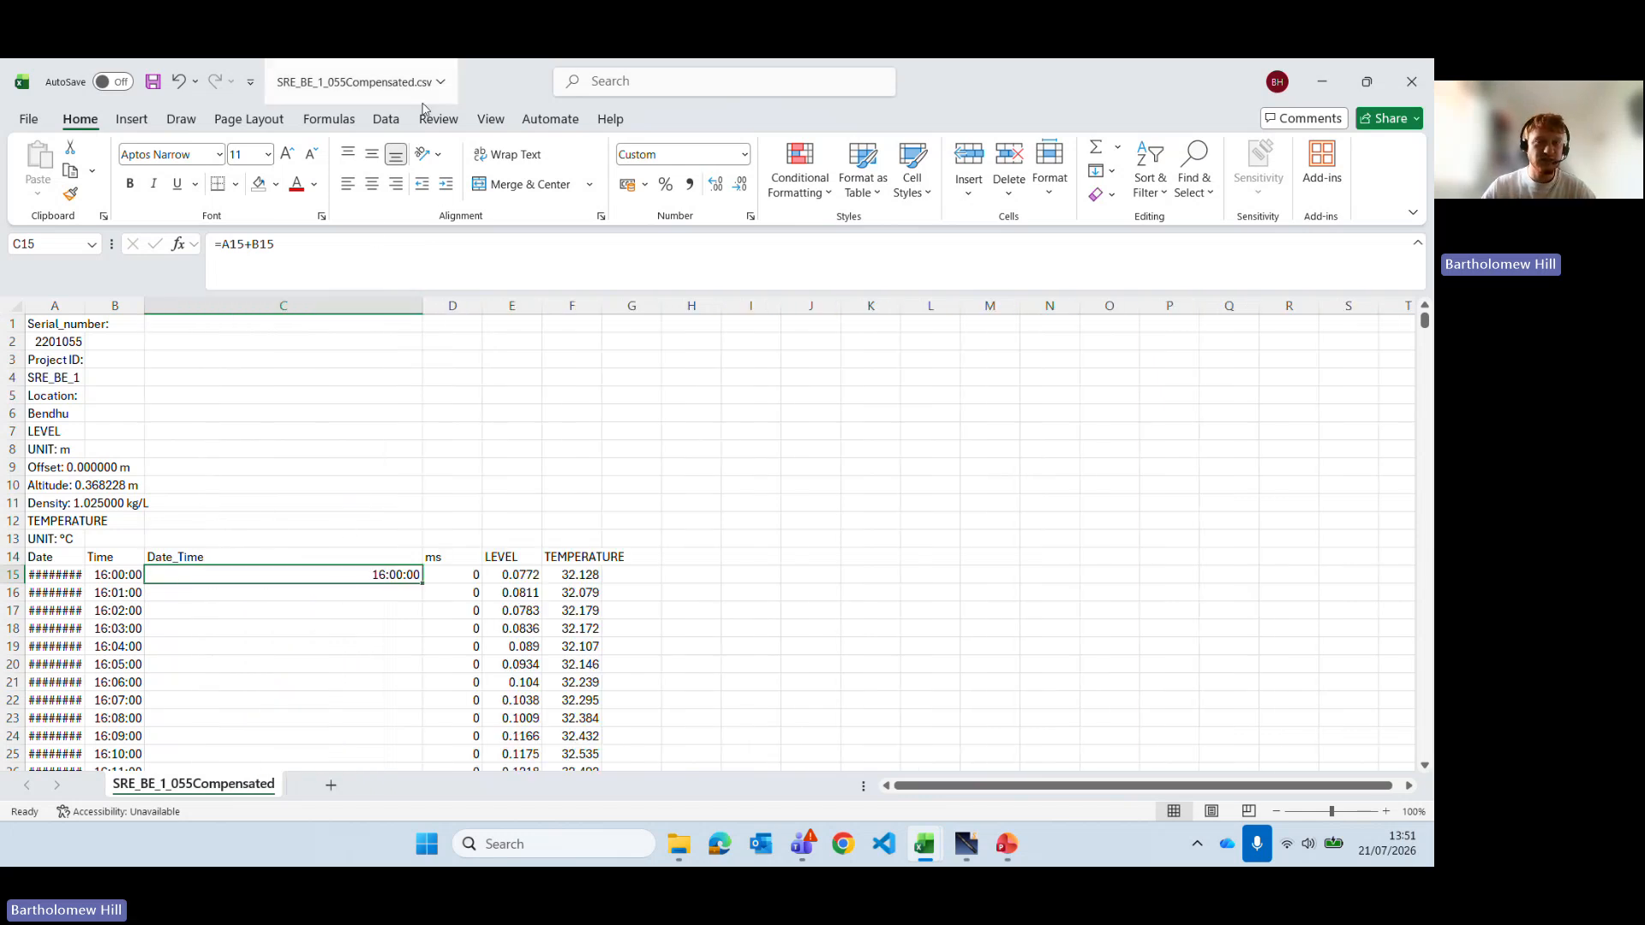
{"action": "left_click", "coordinate": [745, 154]}
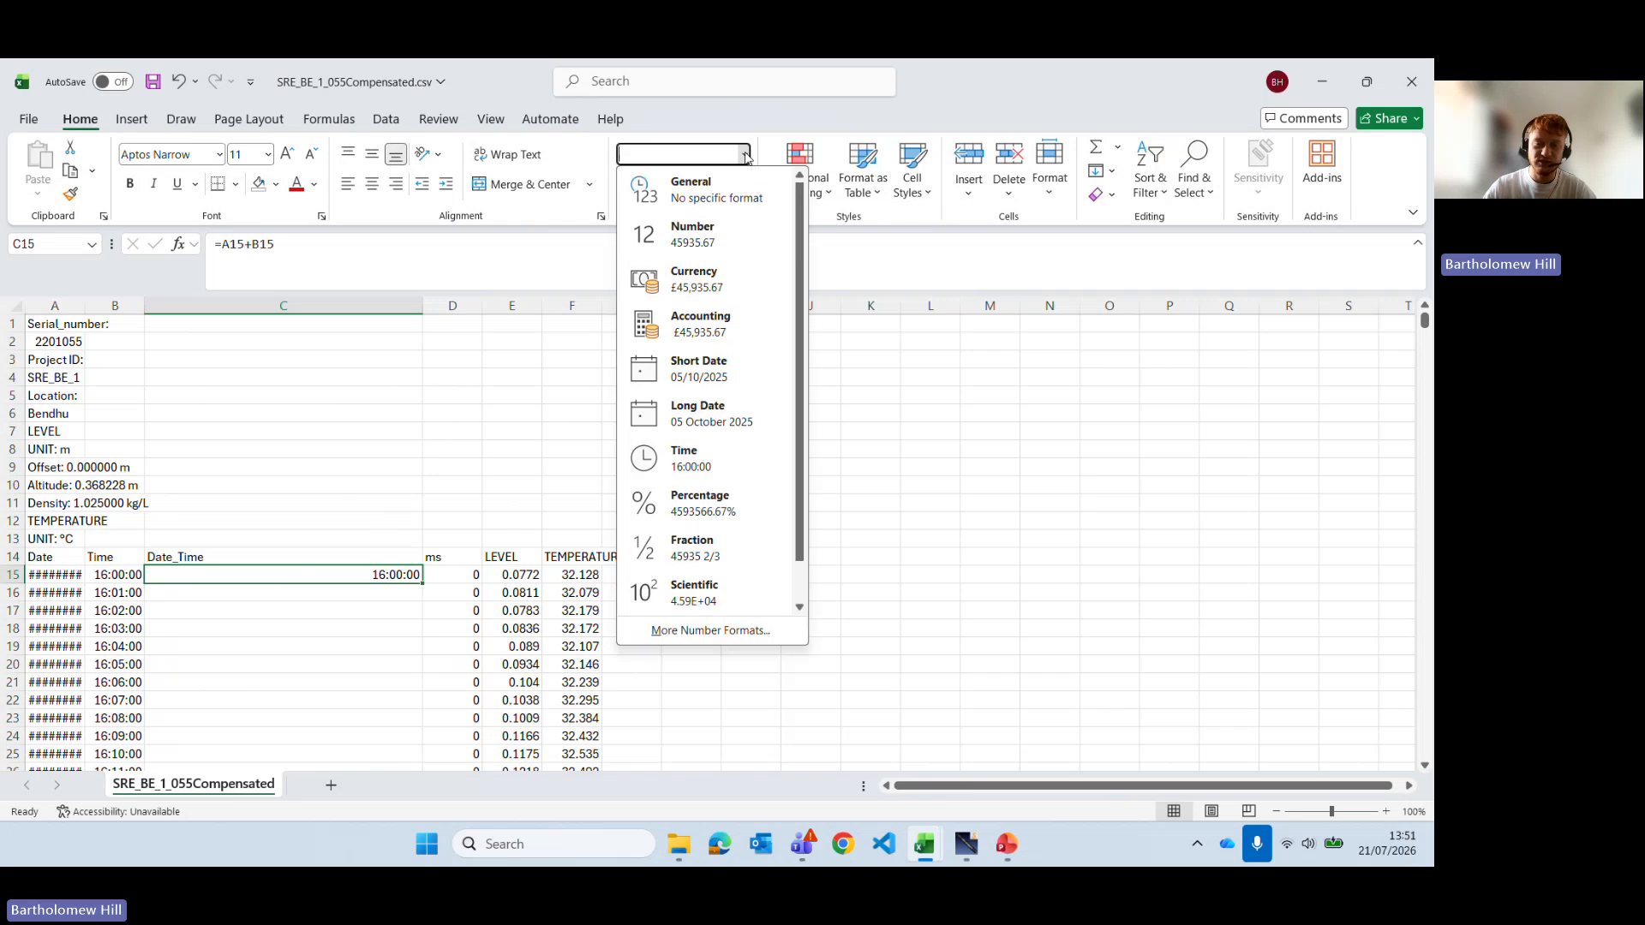
{"action": "left_click", "coordinate": [758, 632]}
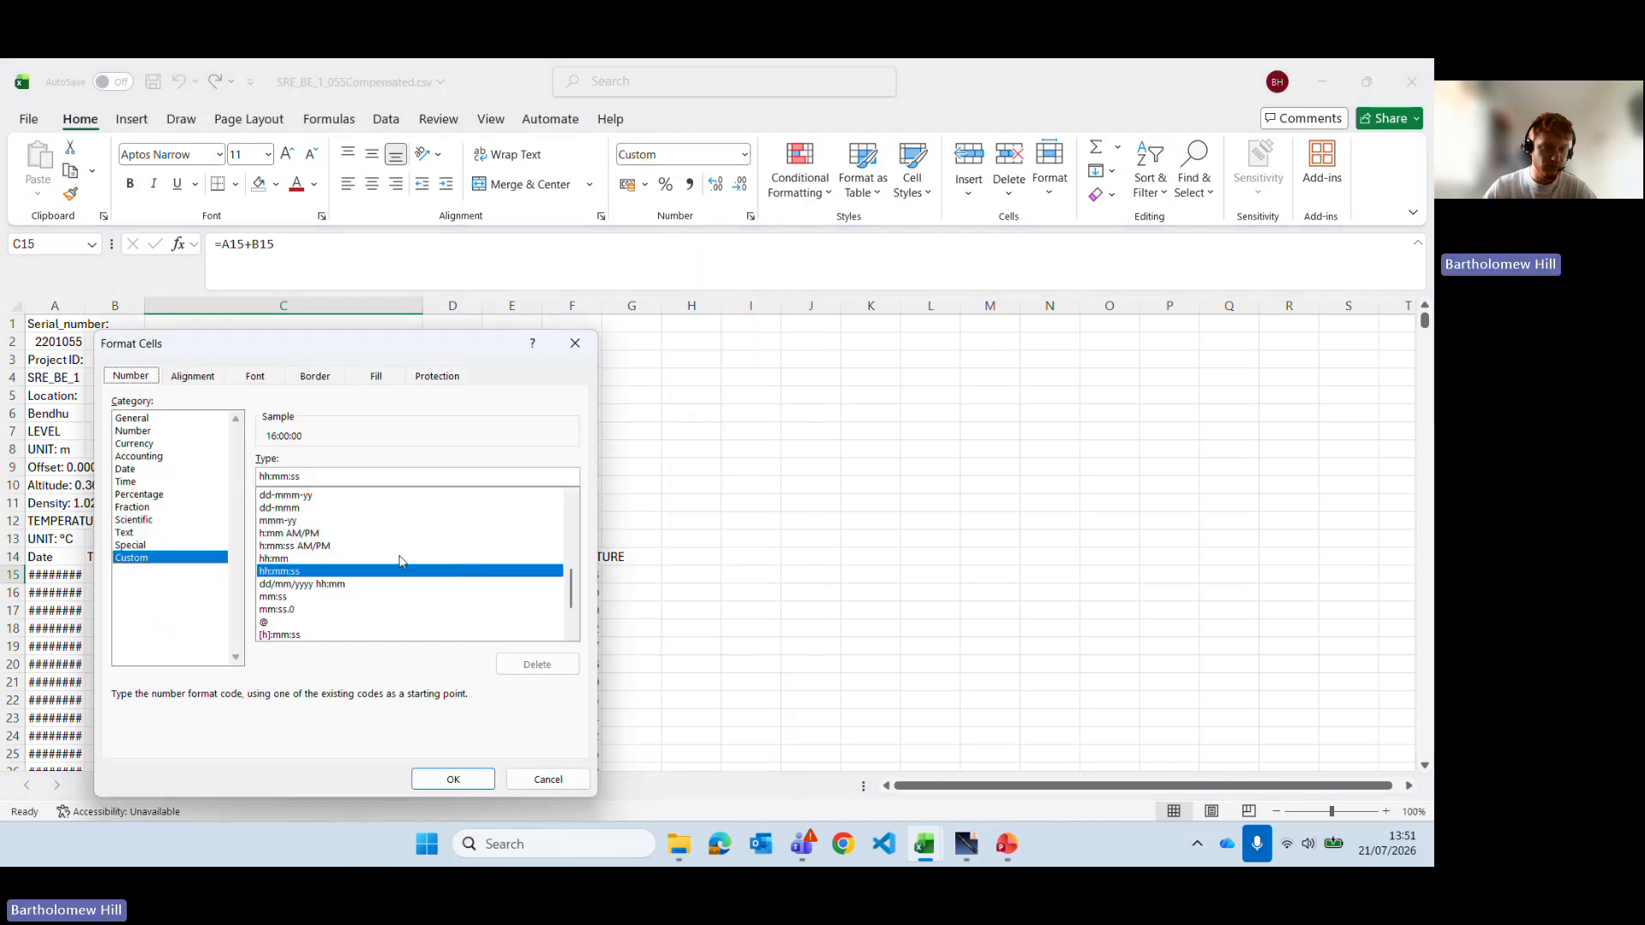
{"action": "left_click", "coordinate": [300, 584]}
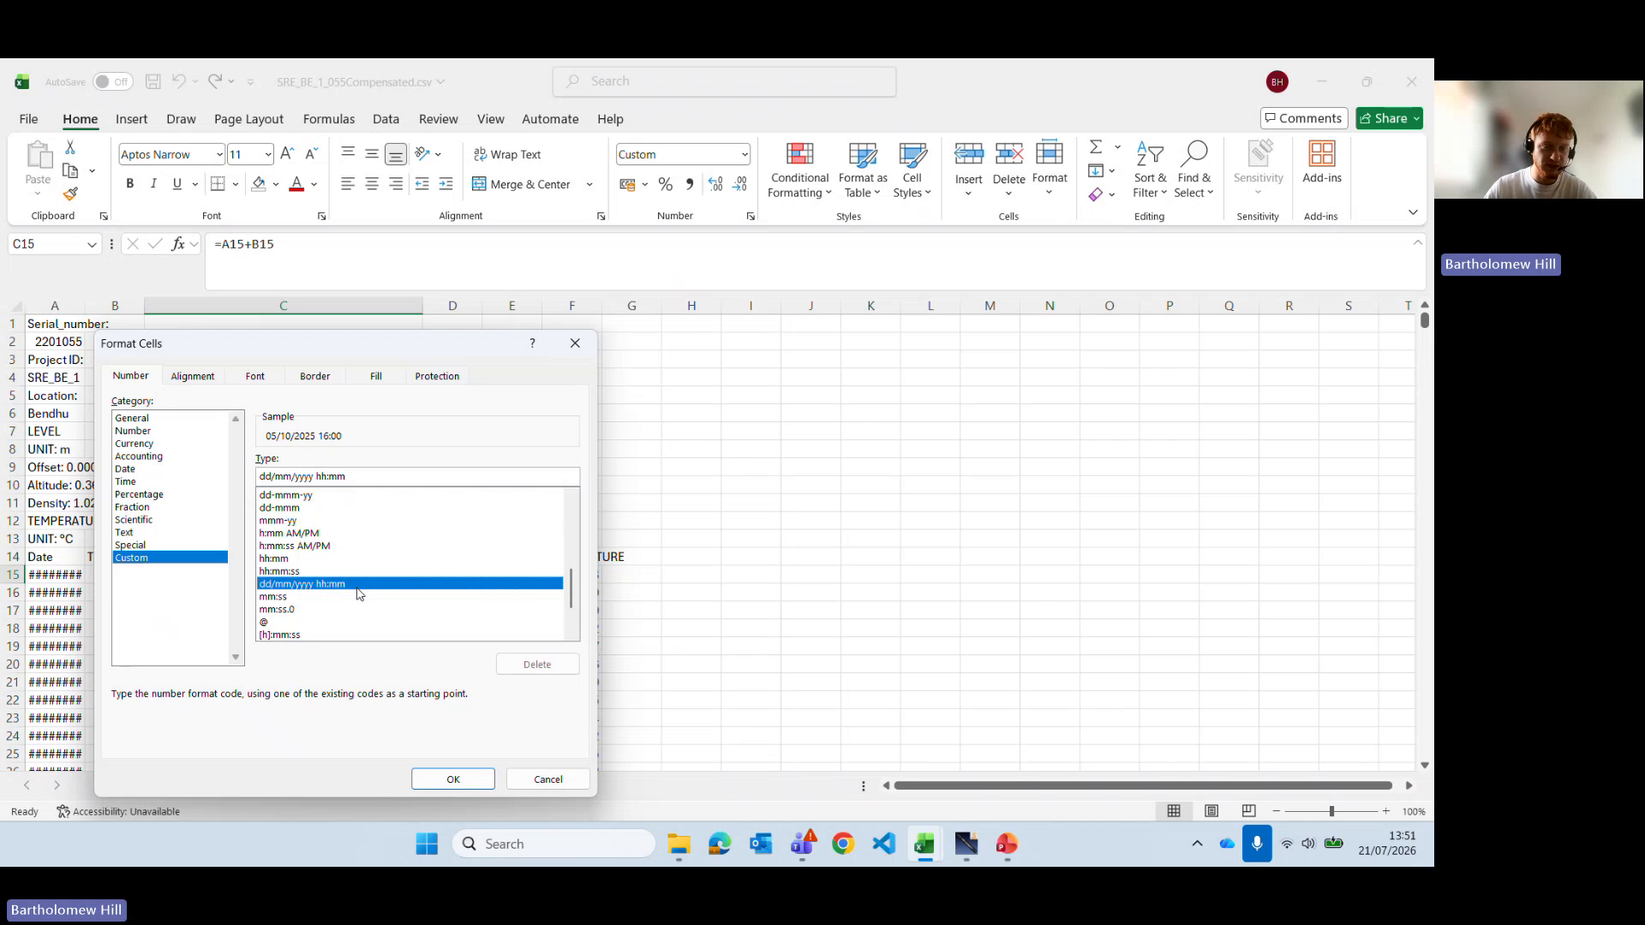
{"action": "left_click", "coordinate": [451, 779]}
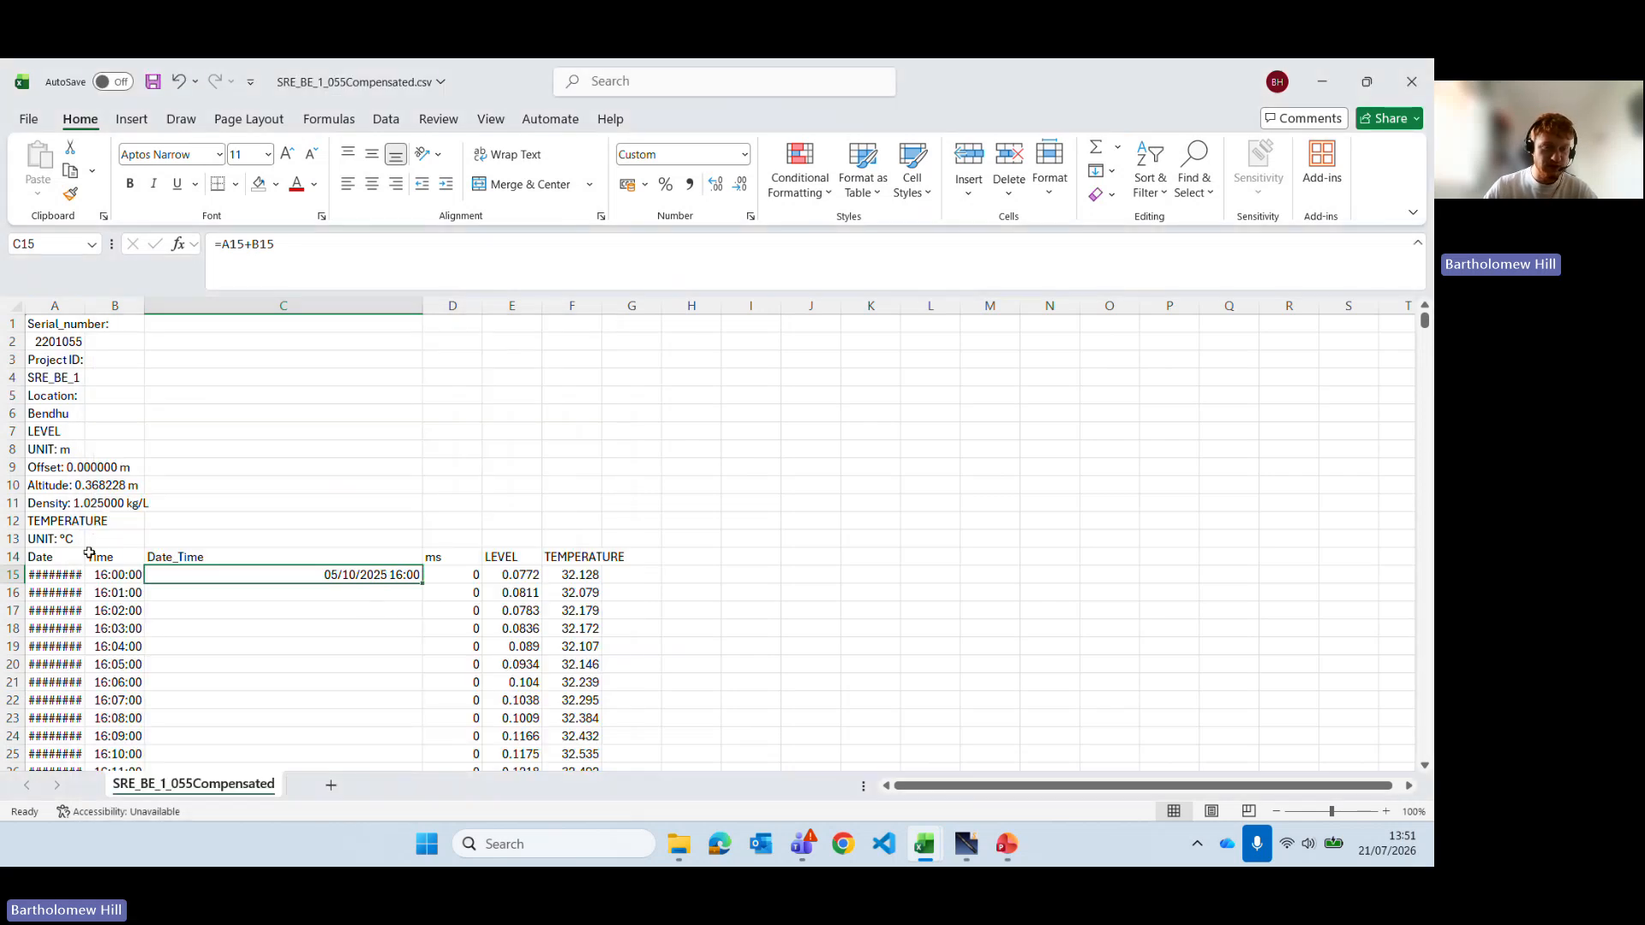
Step: Fit column A's width to its dates, and fill the C15 formula down the Date_Time column for all readings
{"action": "double_click", "coordinate": [85, 306]}
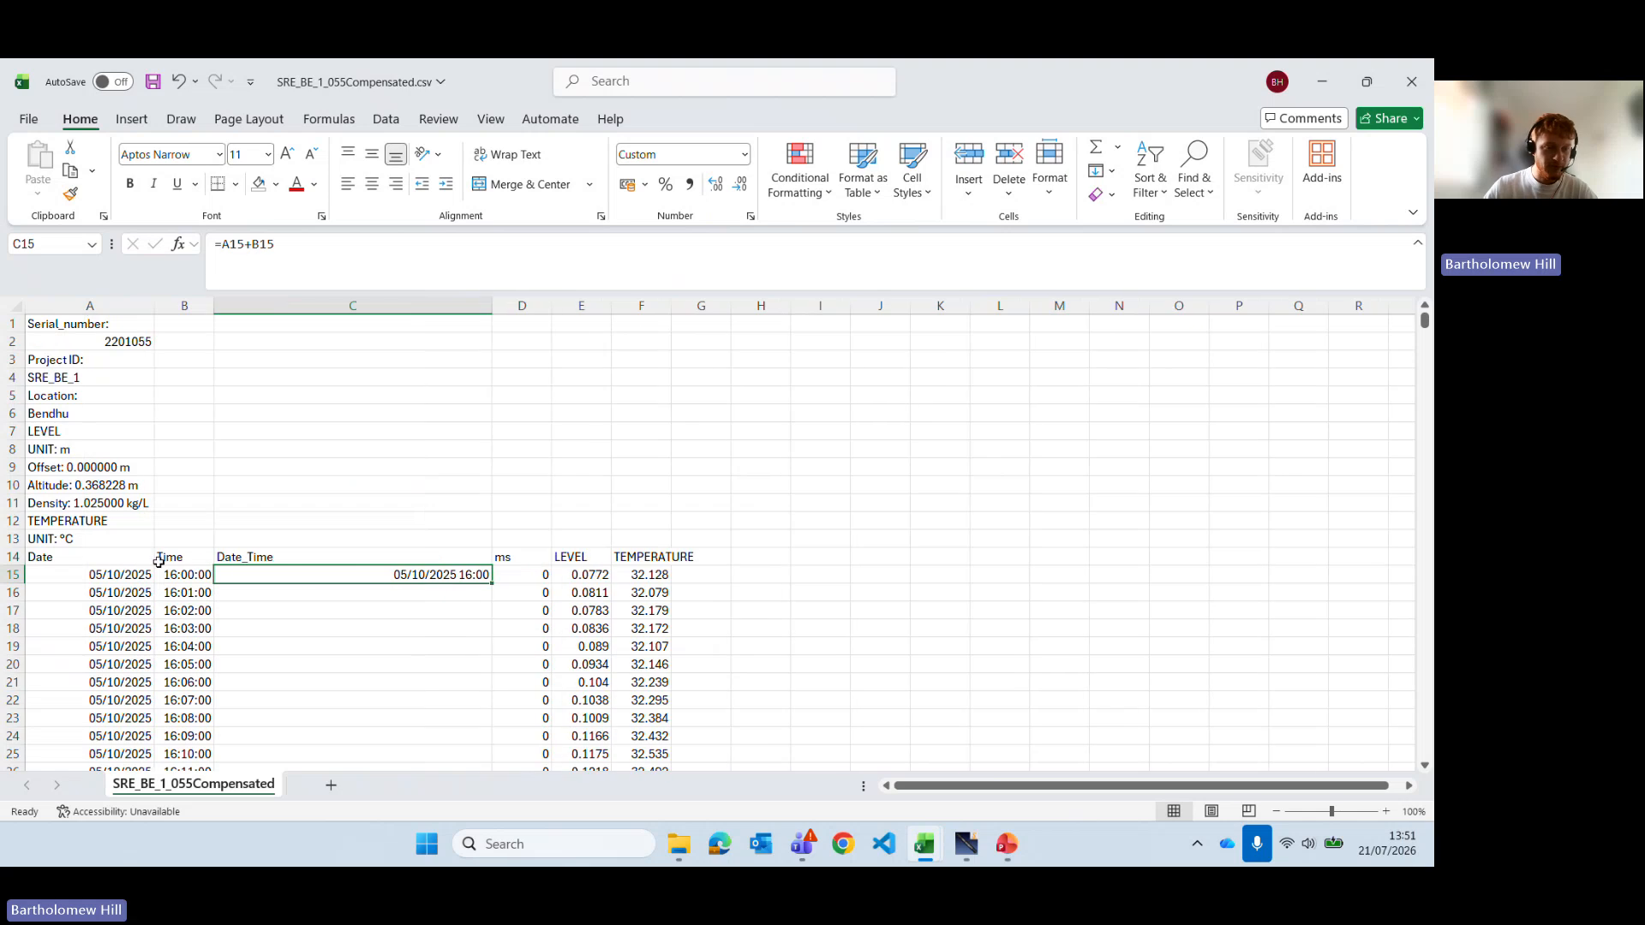
{"action": "left_click", "coordinate": [459, 613]}
{"action": "left_click", "coordinate": [481, 575]}
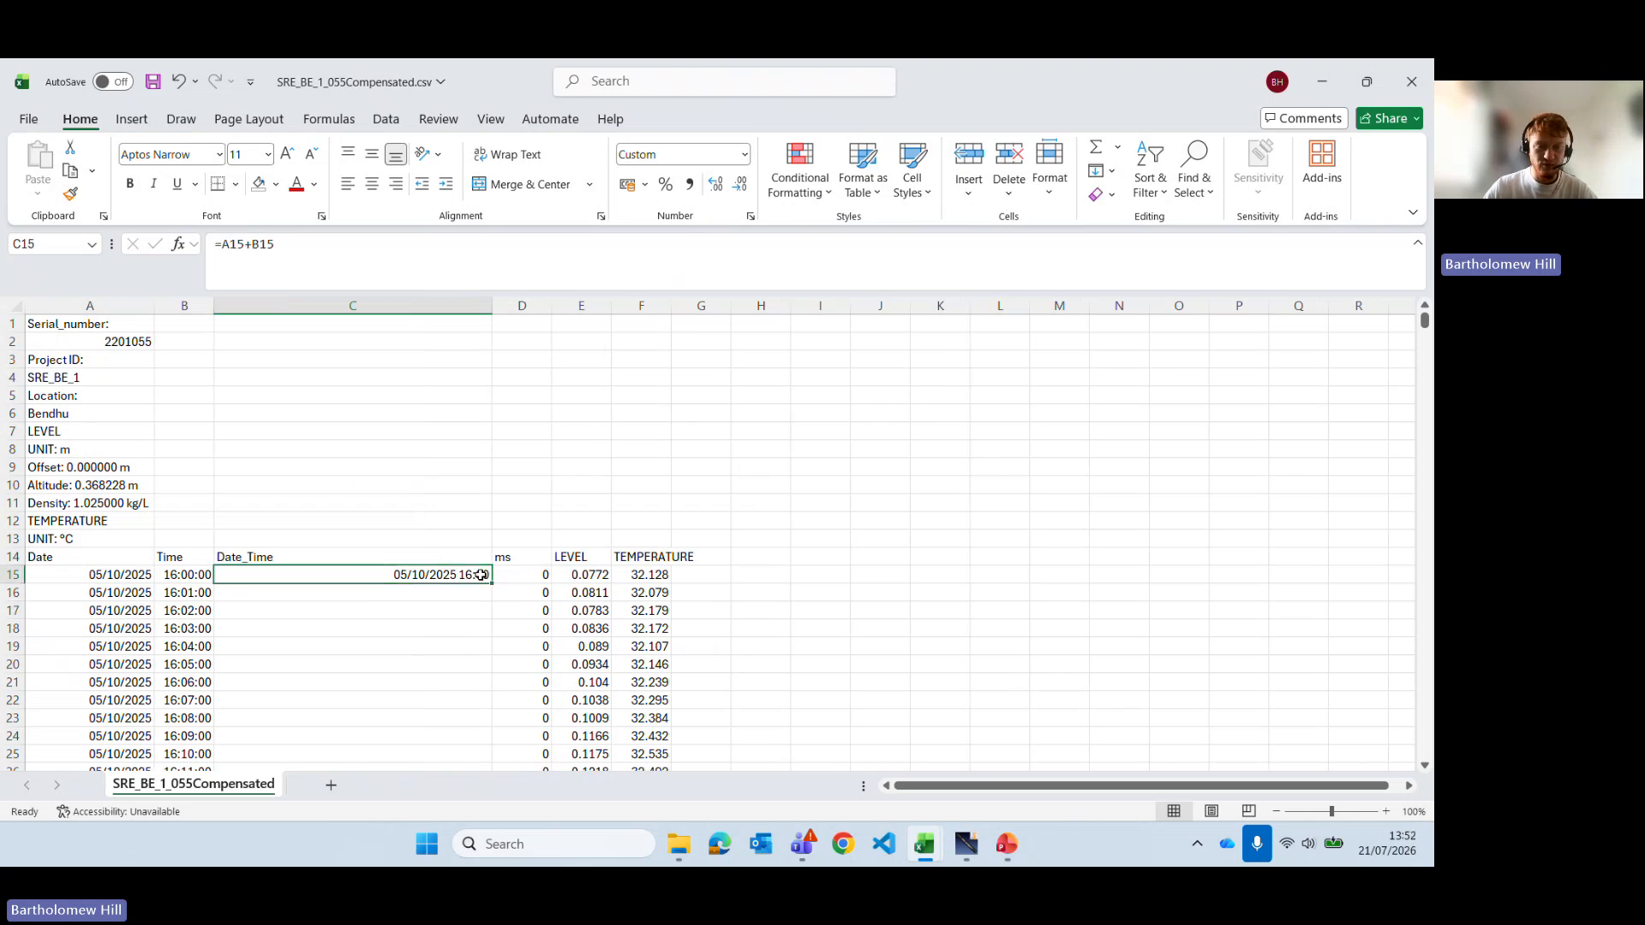
{"action": "double_click", "coordinate": [493, 582]}
{"action": "left_click", "coordinate": [824, 500]}
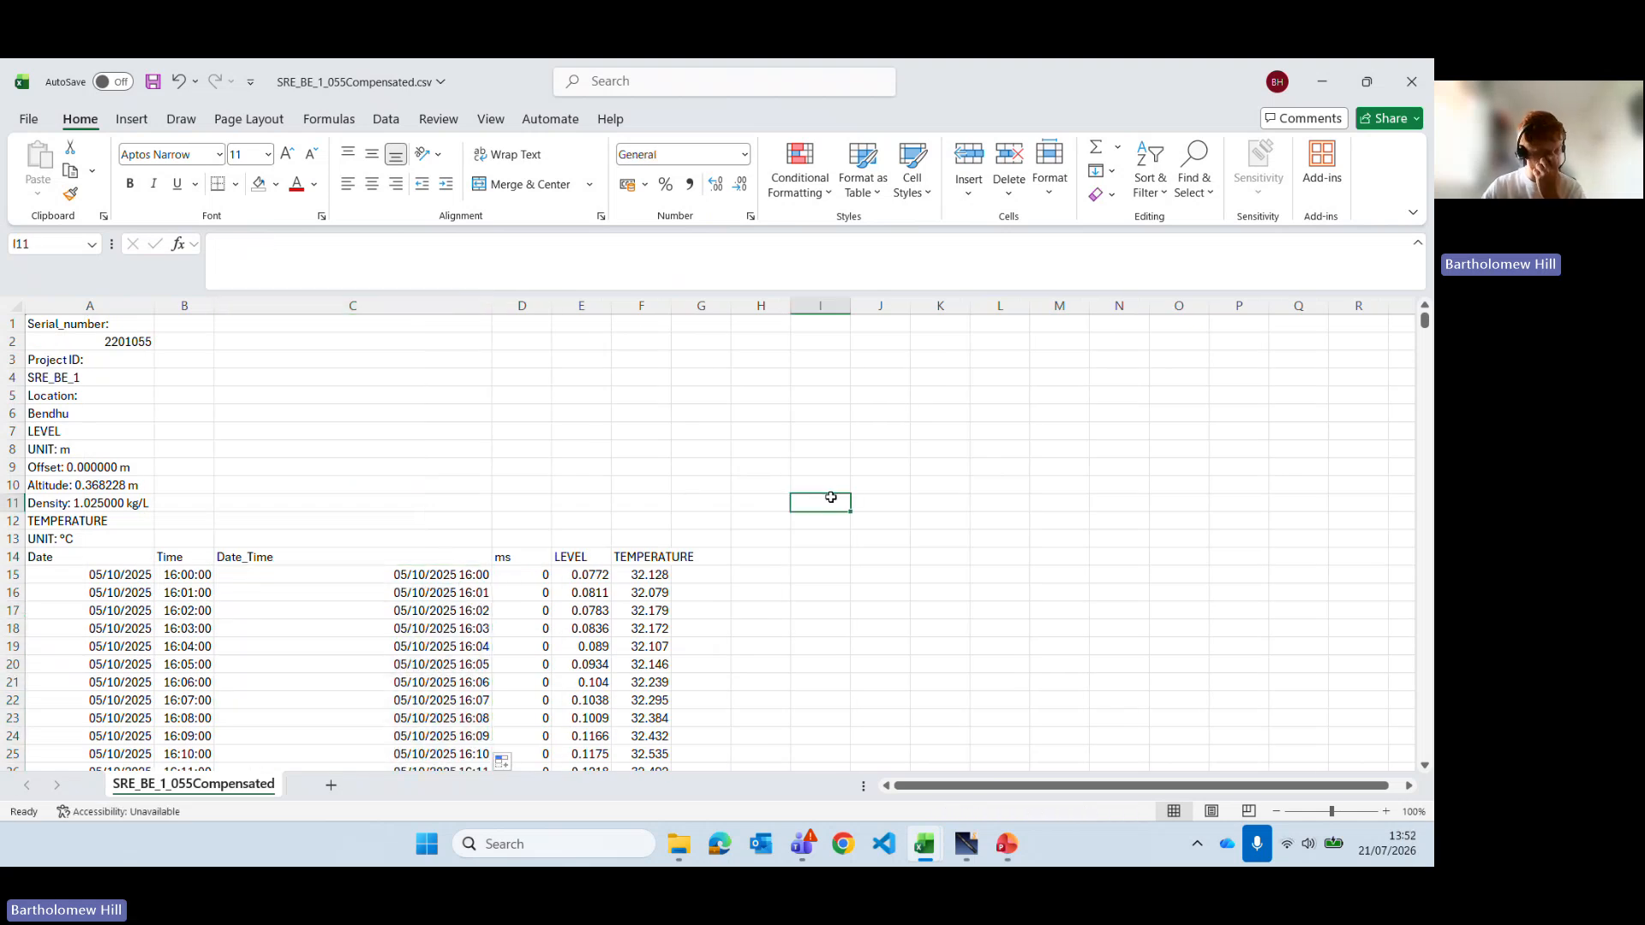
{"action": "scroll", "coordinate": [823, 496], "scroll_direction": "down", "scroll_amount": 4}
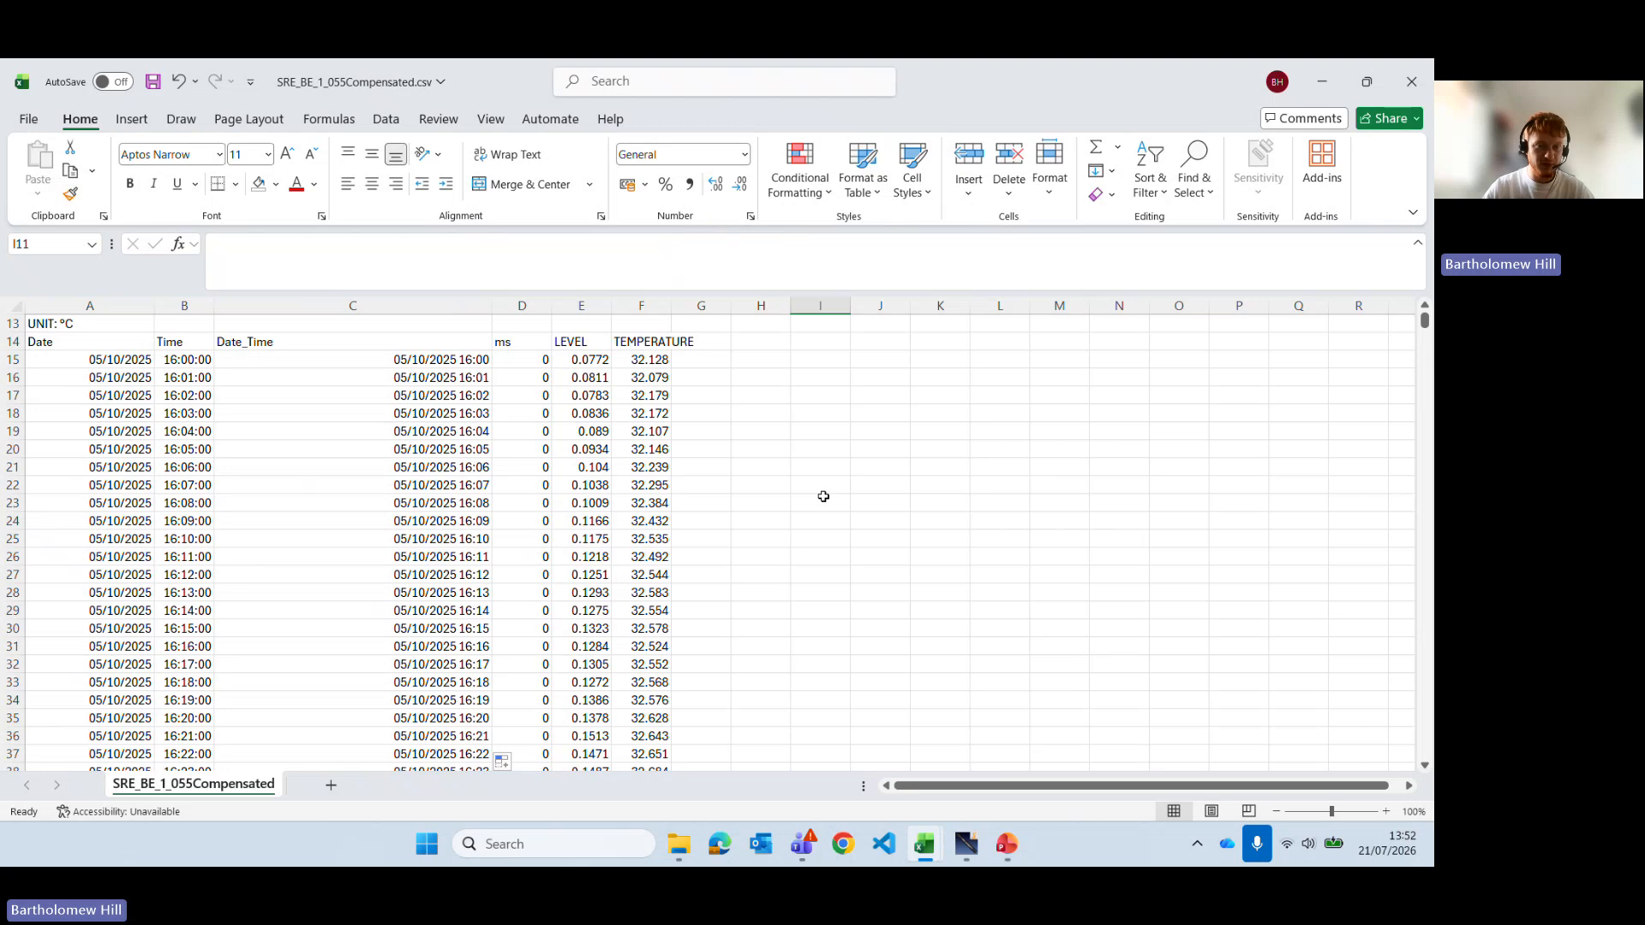
{"action": "left_click_drag", "start_coordinate": [433, 363], "coordinate": [437, 668]}
{"action": "left_click", "coordinate": [816, 442]}
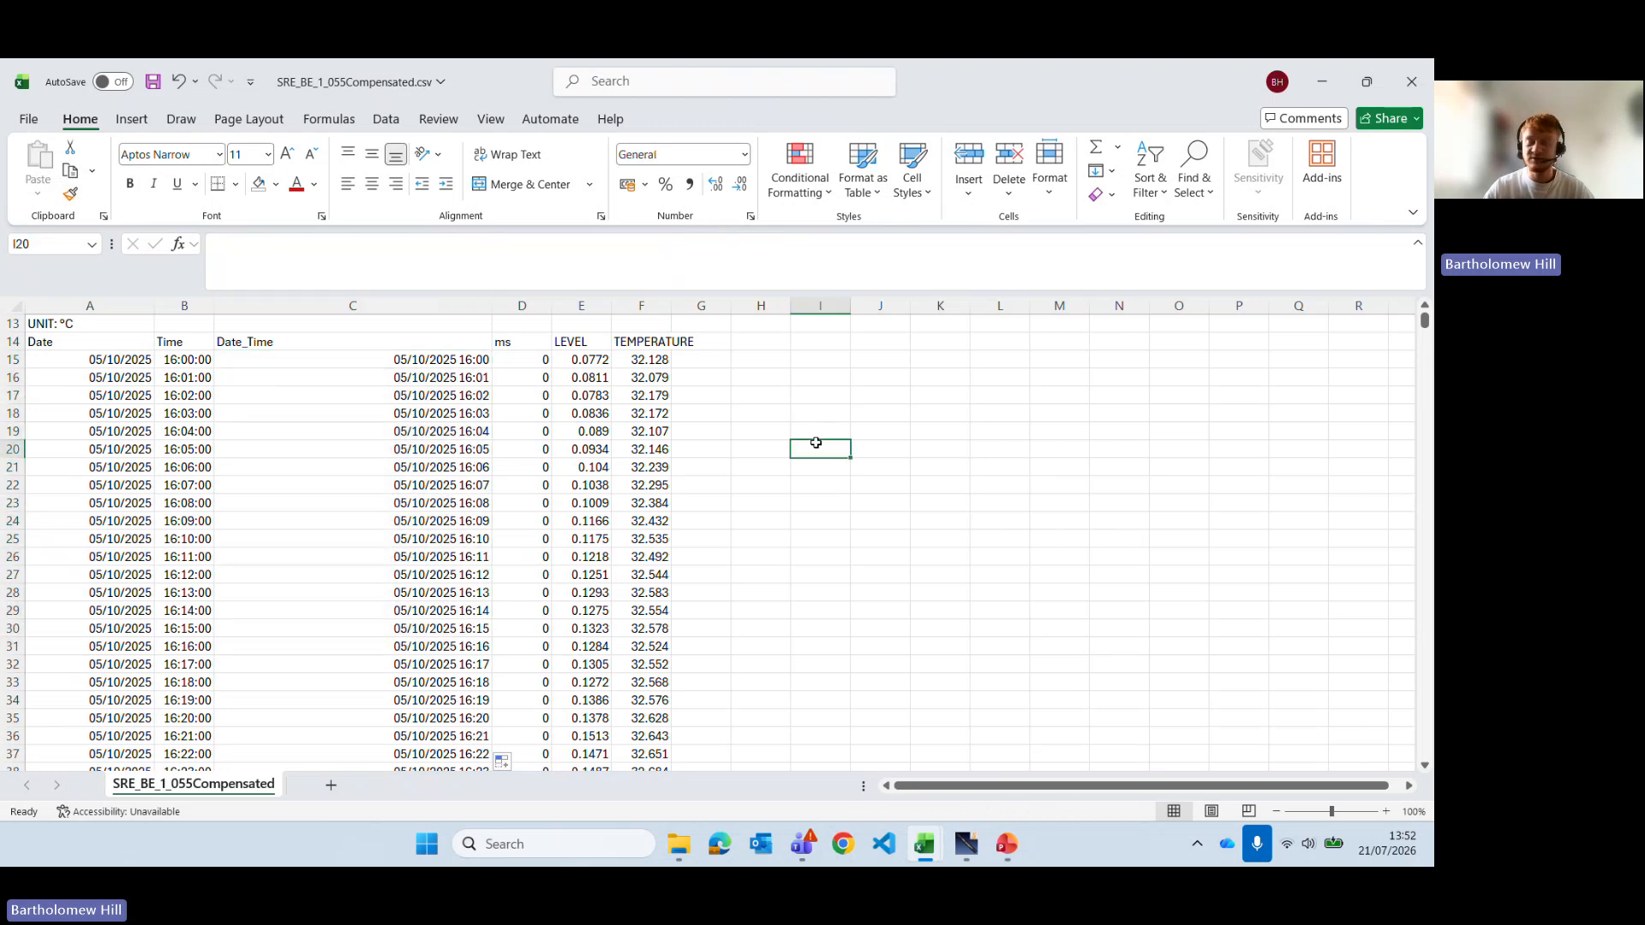
Step: Try to select the Date_Time range C14:C819 together with the matching LEVEL cells in column E
{"action": "scroll", "coordinate": [403, 532], "scroll_direction": "up", "scroll_amount": 4}
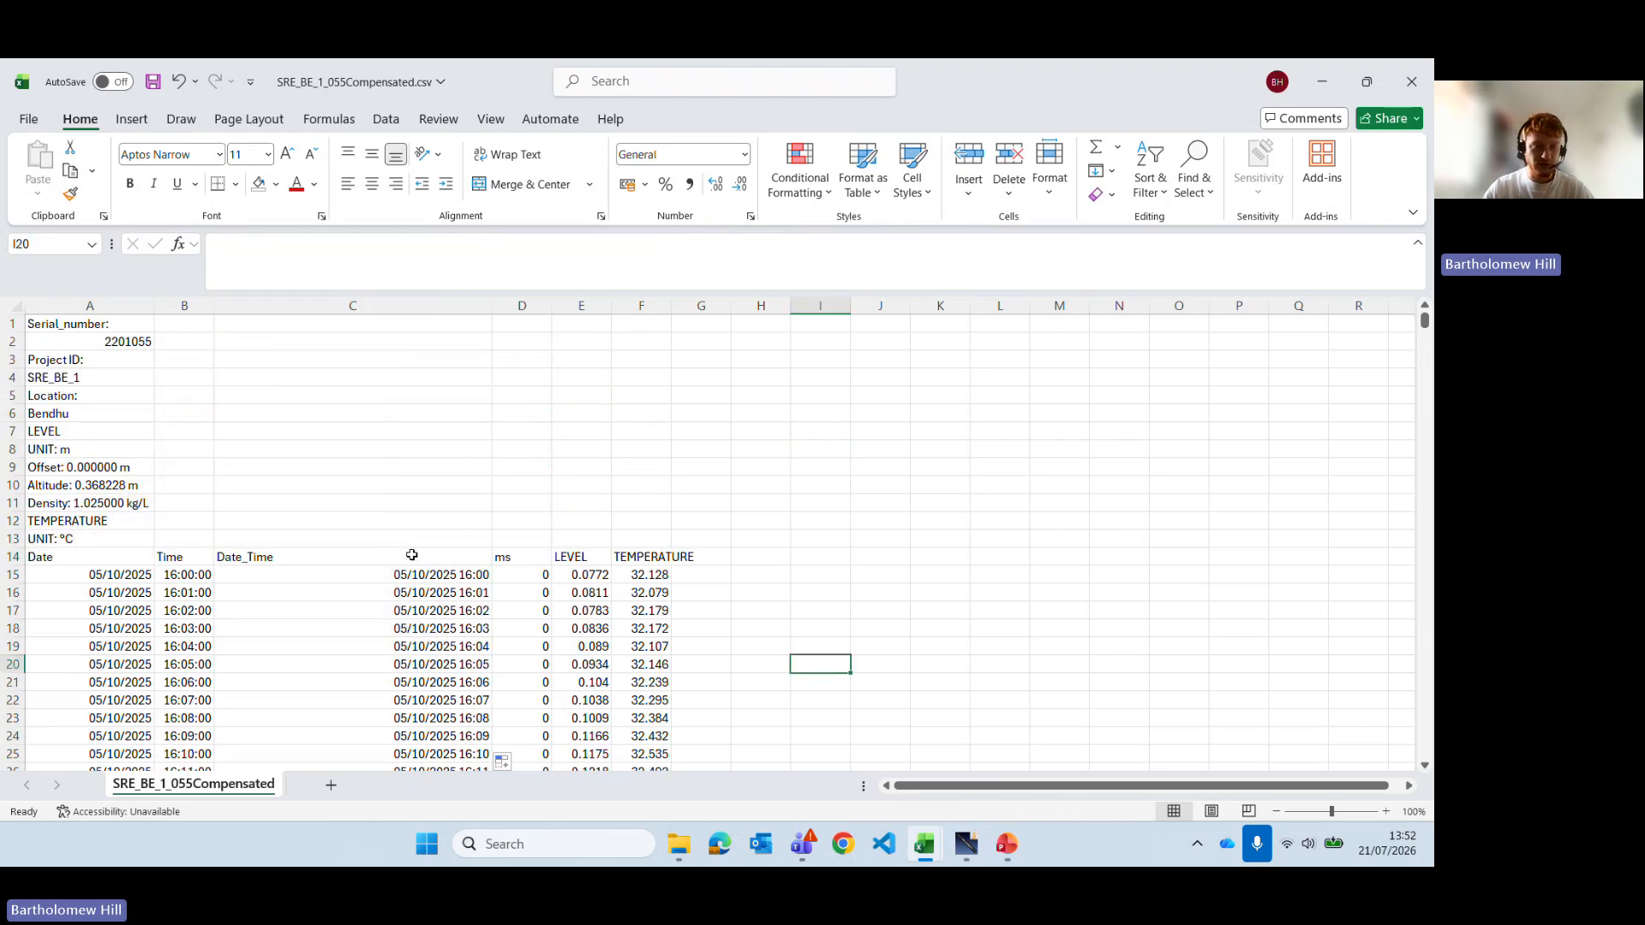
{"action": "left_click_drag", "start_coordinate": [411, 555], "coordinate": [434, 735]}
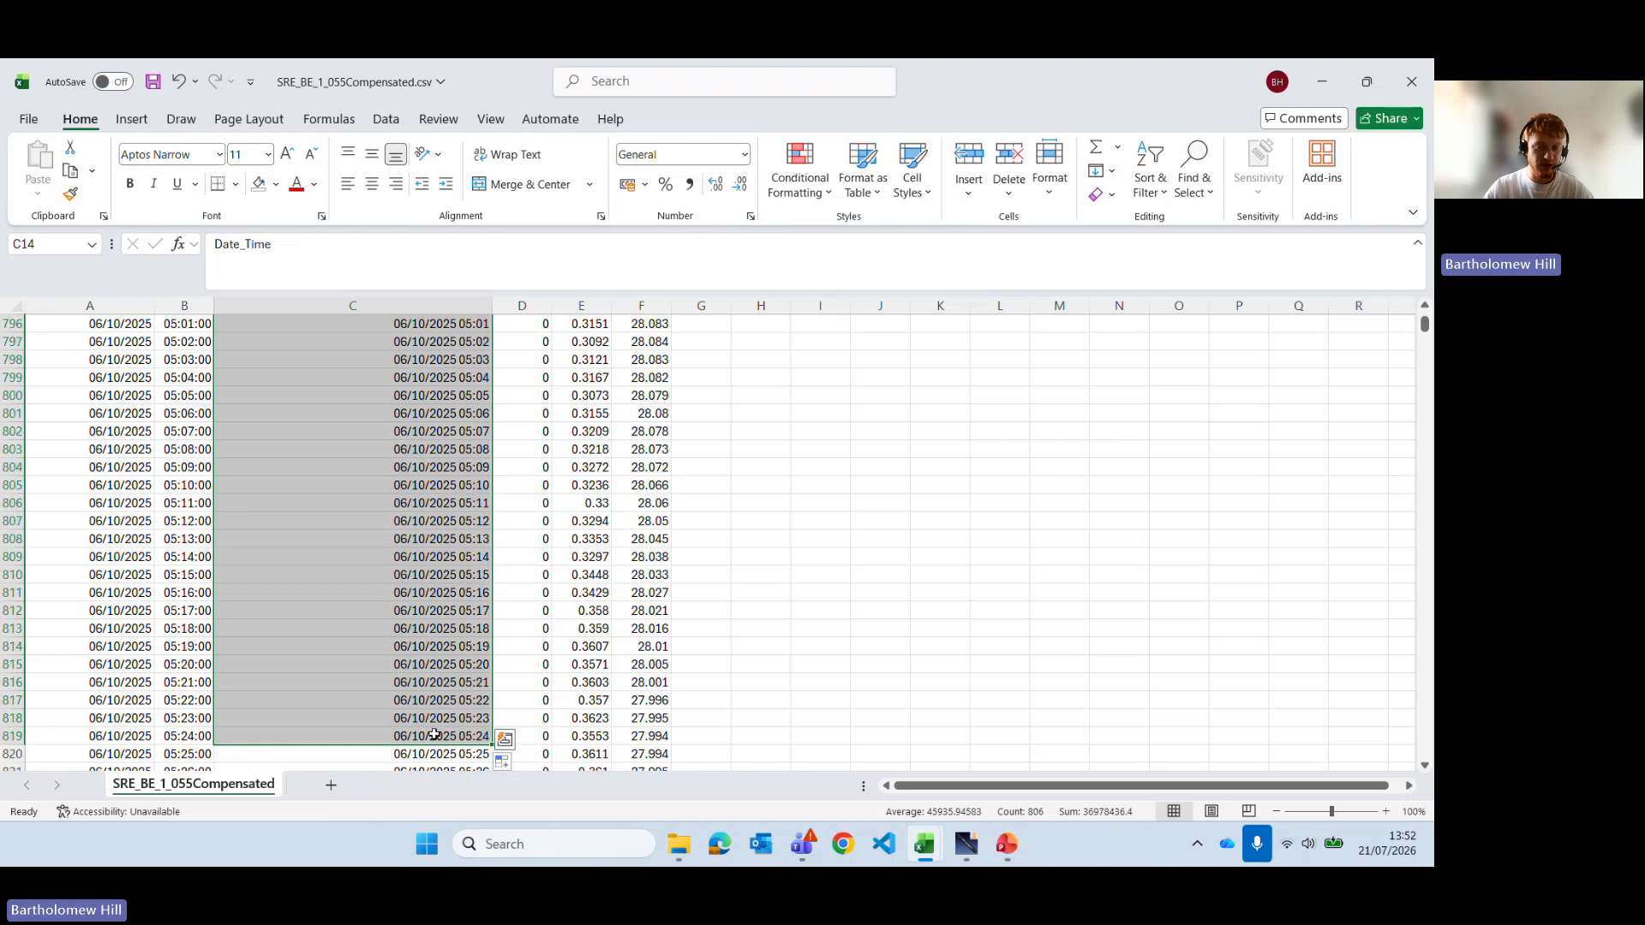
{"action": "scroll", "coordinate": [951, 543], "scroll_direction": "up", "scroll_amount": 20}
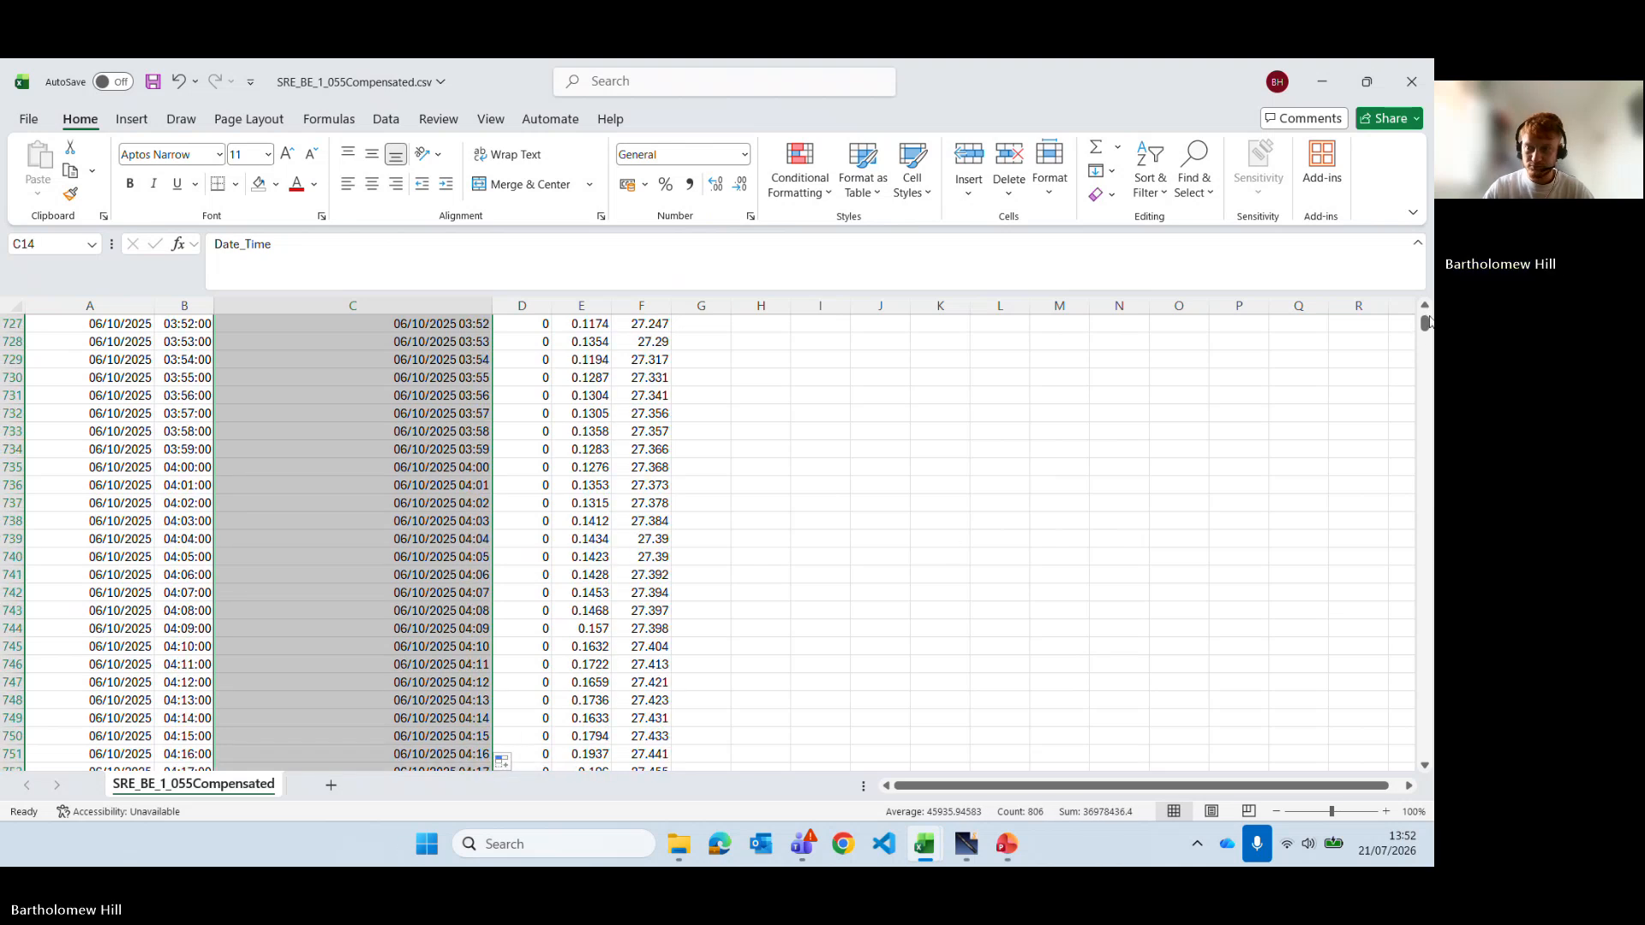
{"action": "left_click_drag", "start_coordinate": [1428, 320], "coordinate": [1427, 293]}
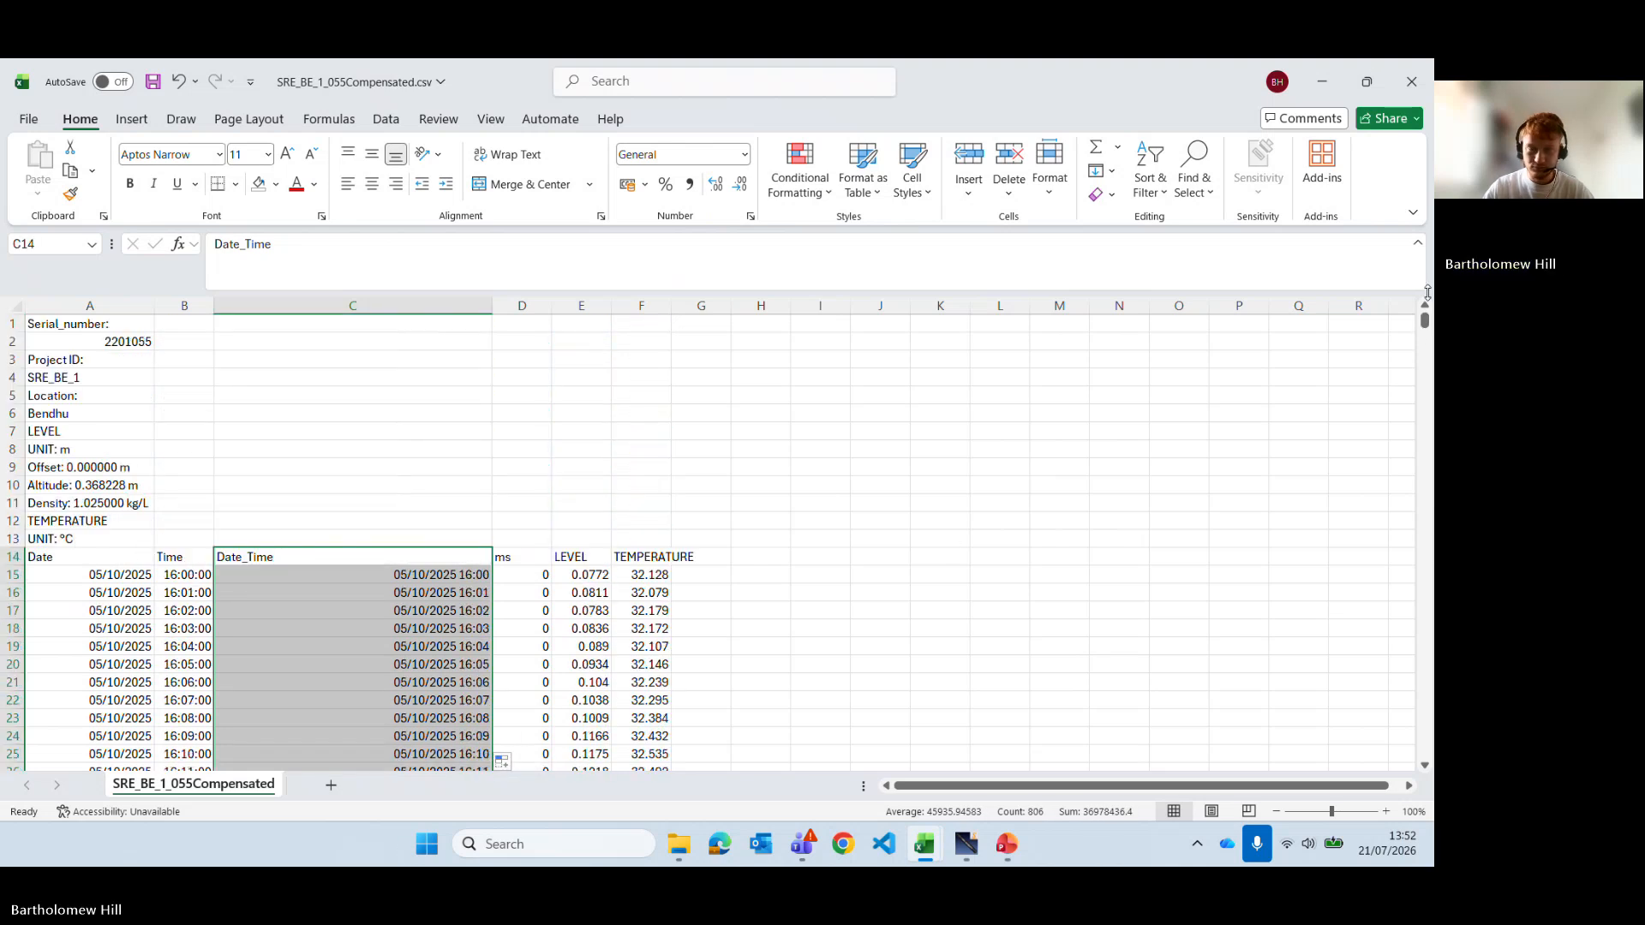
{"action": "left_click", "coordinate": [594, 559], "text": "ctrl"}
{"action": "mouse_move", "coordinate": [1423, 323]}
{"action": "left_mouse_down"}
{"action": "mouse_move", "coordinate": [1427, 350]}
{"action": "mouse_move", "coordinate": [1432, 325]}
{"action": "left_mouse_up"}
{"action": "scroll", "coordinate": [996, 496], "scroll_direction": "down", "scroll_amount": 20}
{"action": "scroll", "coordinate": [996, 496], "scroll_direction": "down", "scroll_amount": 20}
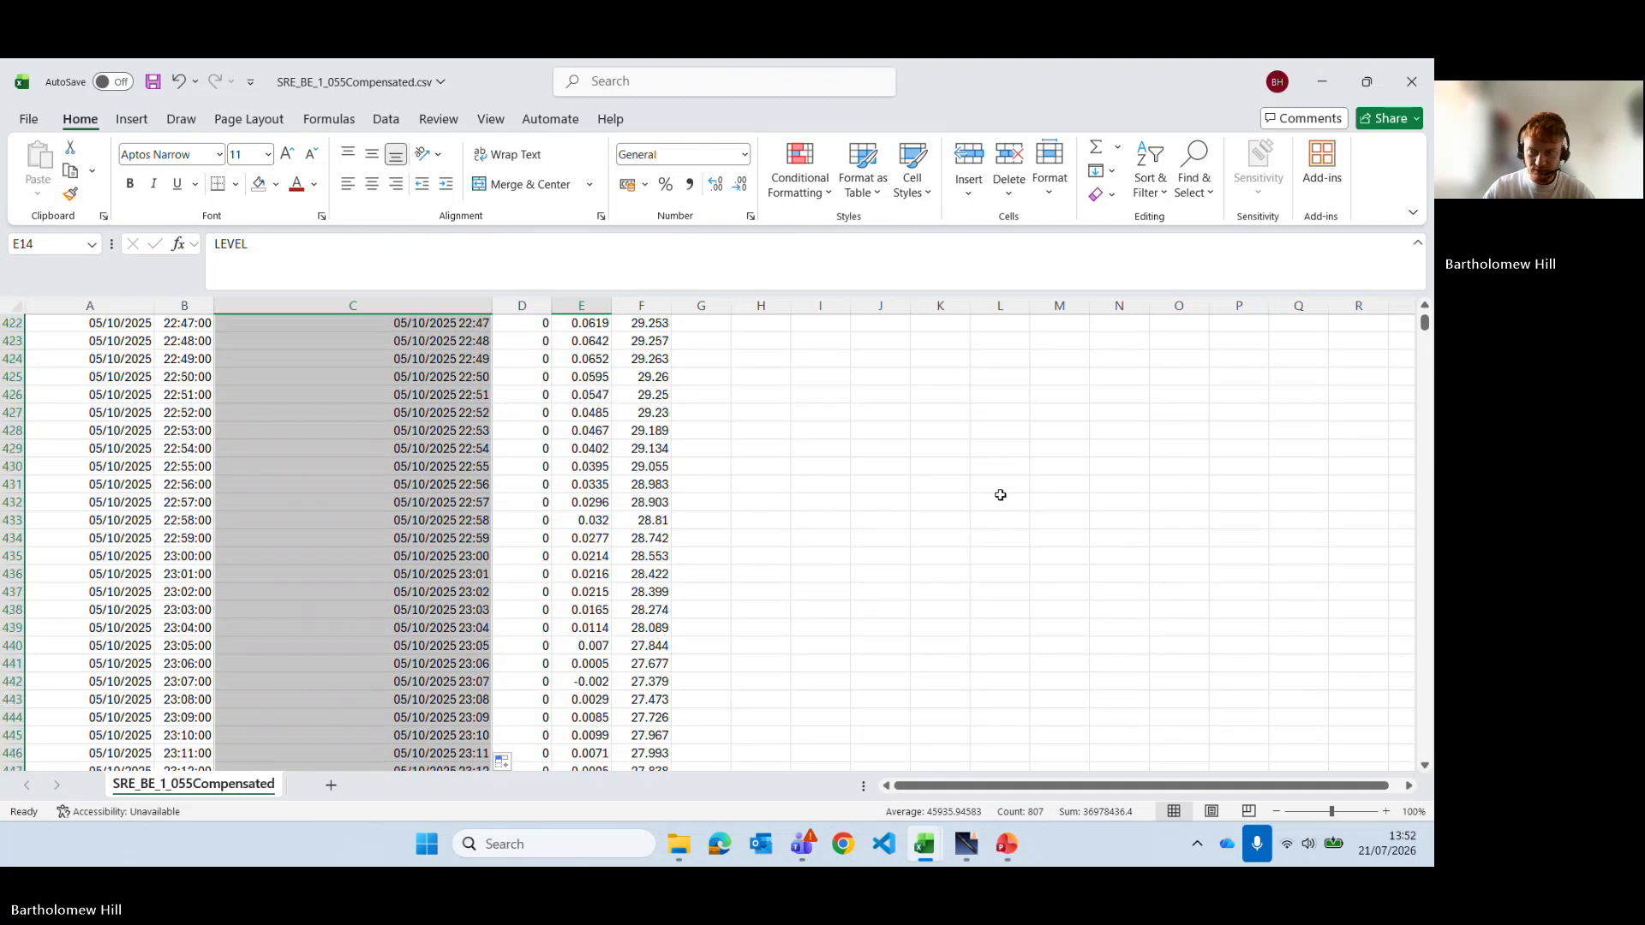
{"action": "scroll", "coordinate": [1002, 493], "scroll_direction": "down", "scroll_amount": 20}
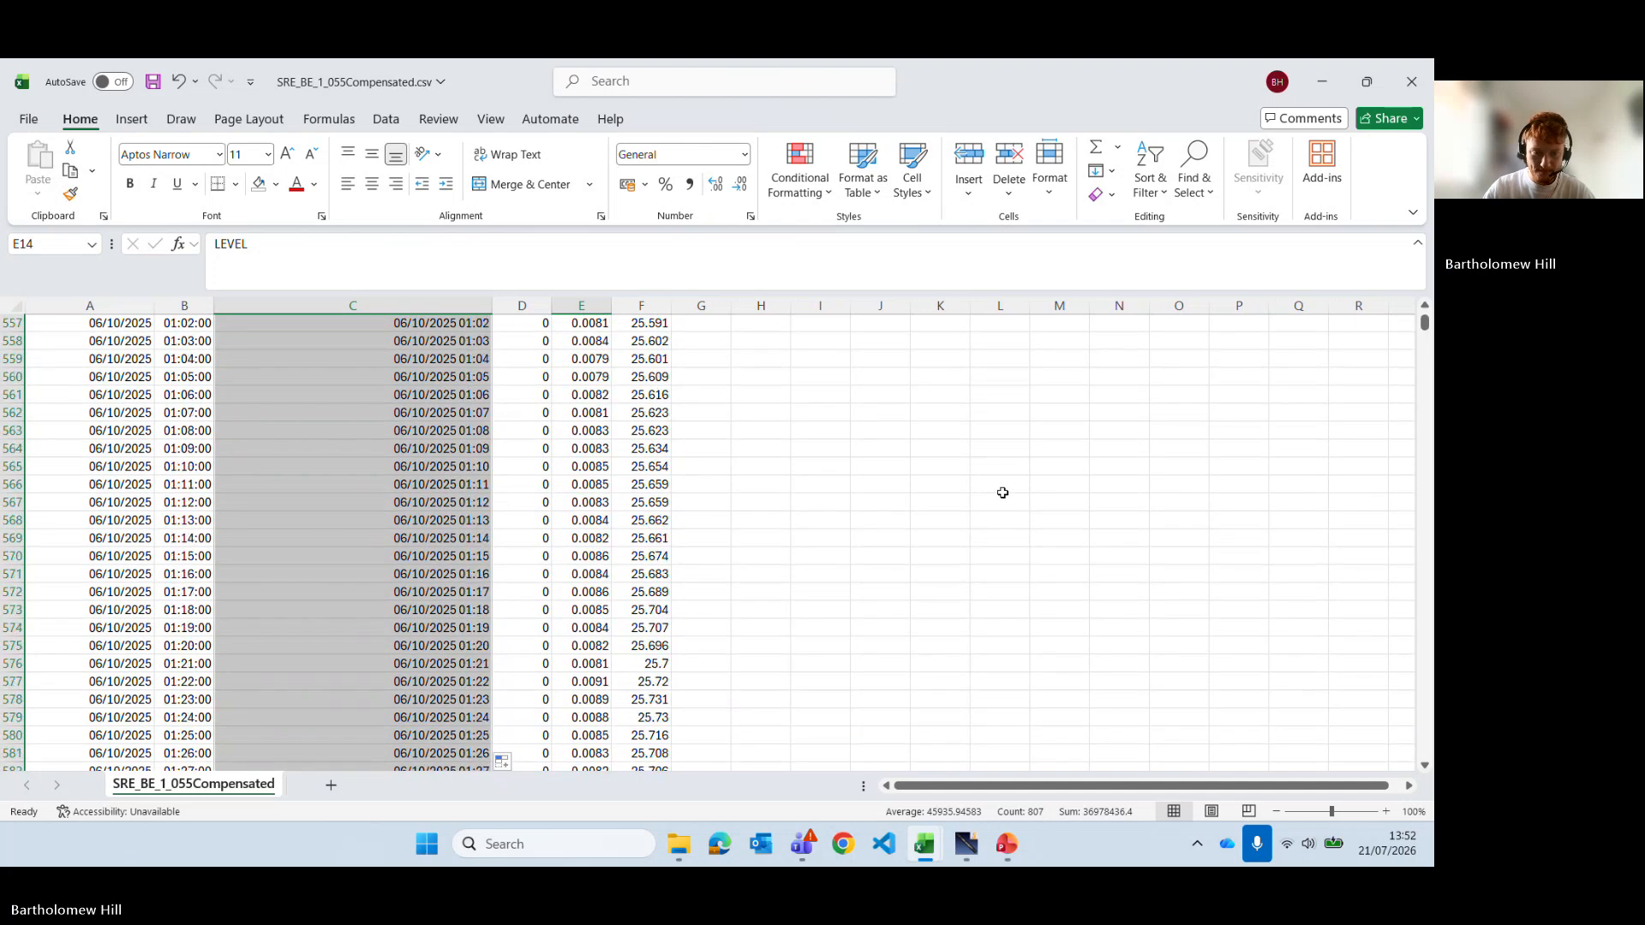
{"action": "scroll", "coordinate": [1003, 493], "scroll_direction": "down", "scroll_amount": 20}
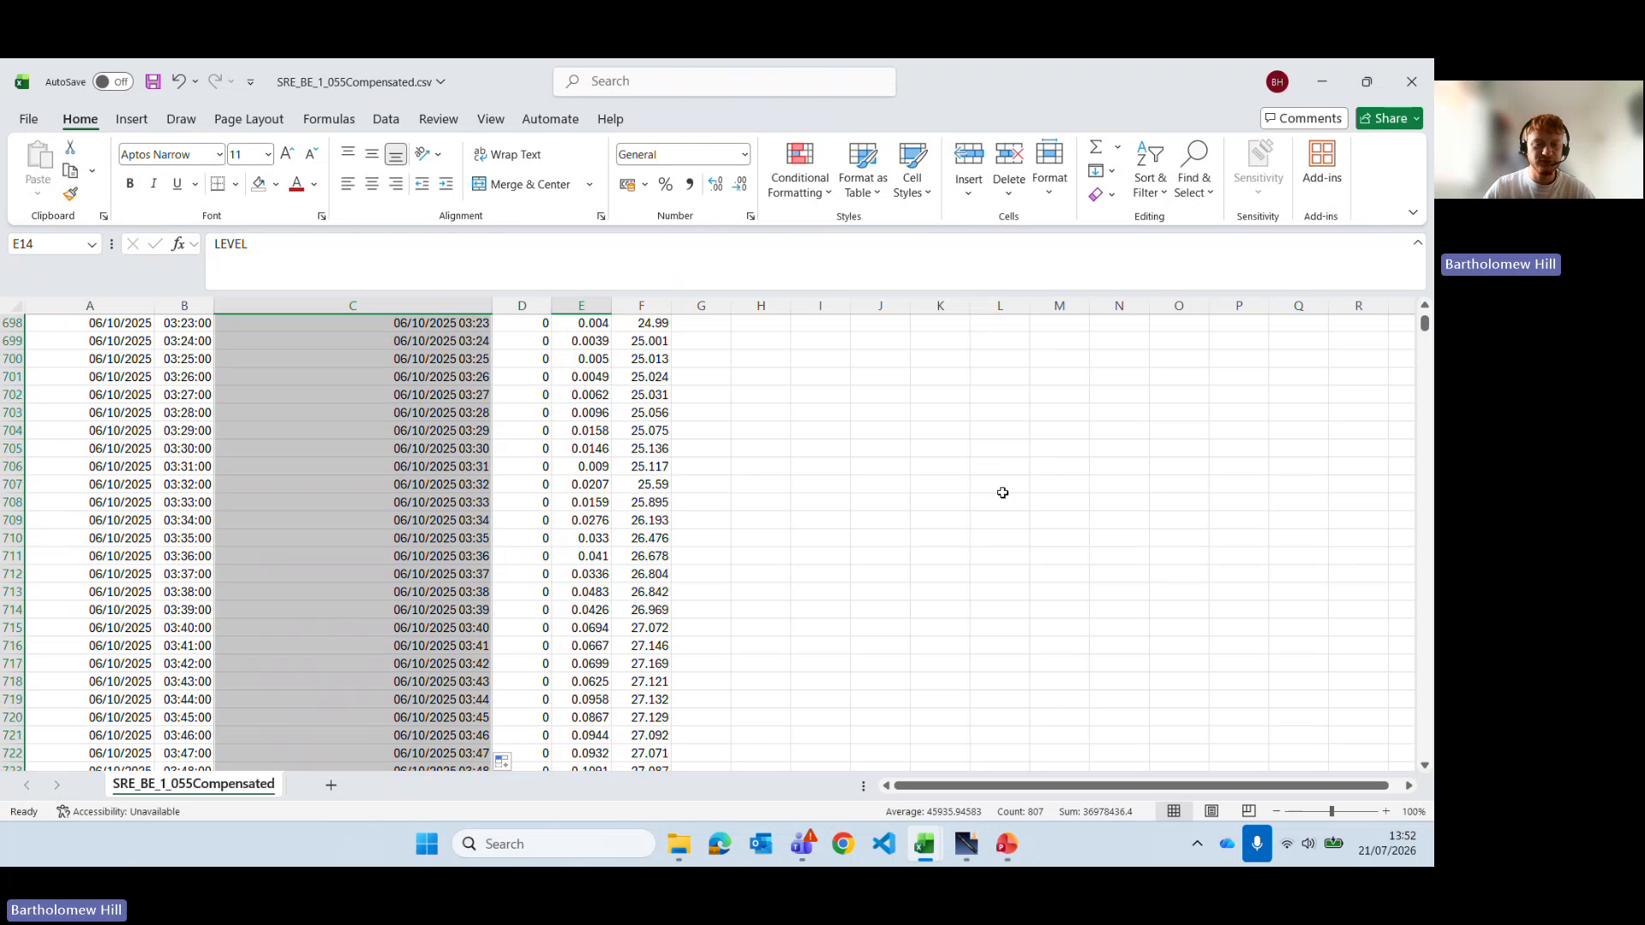
{"action": "scroll", "coordinate": [1005, 494], "scroll_direction": "up", "scroll_amount": 1}
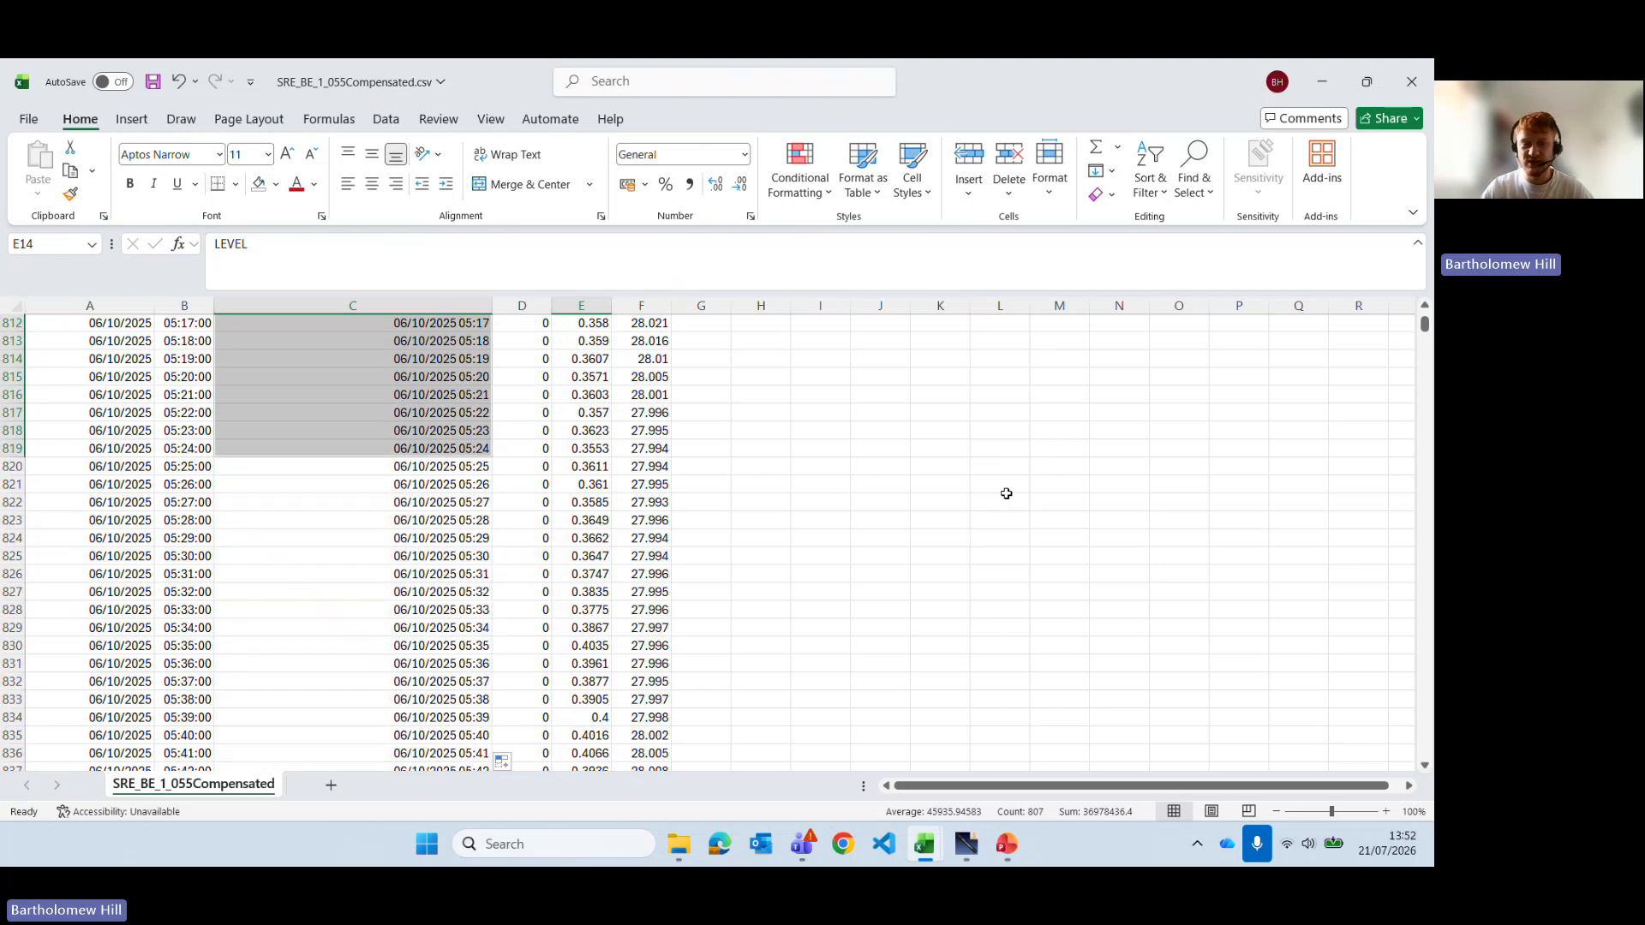
{"action": "left_click", "coordinate": [600, 446], "text": "ctrl"}
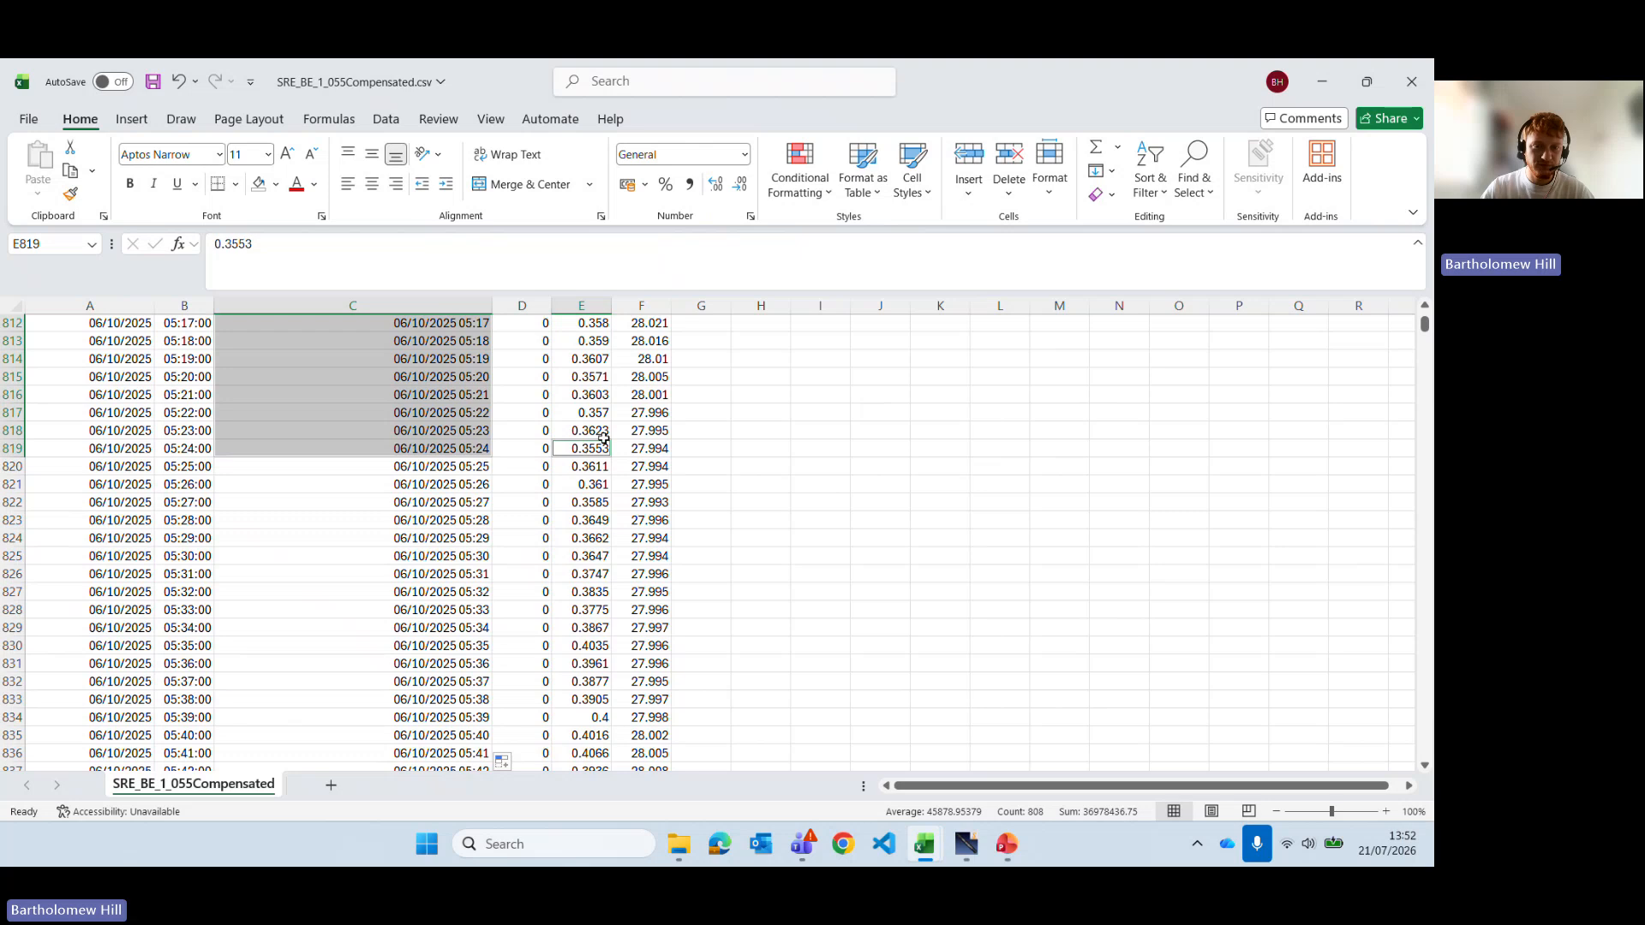
{"action": "left_click", "coordinate": [913, 444]}
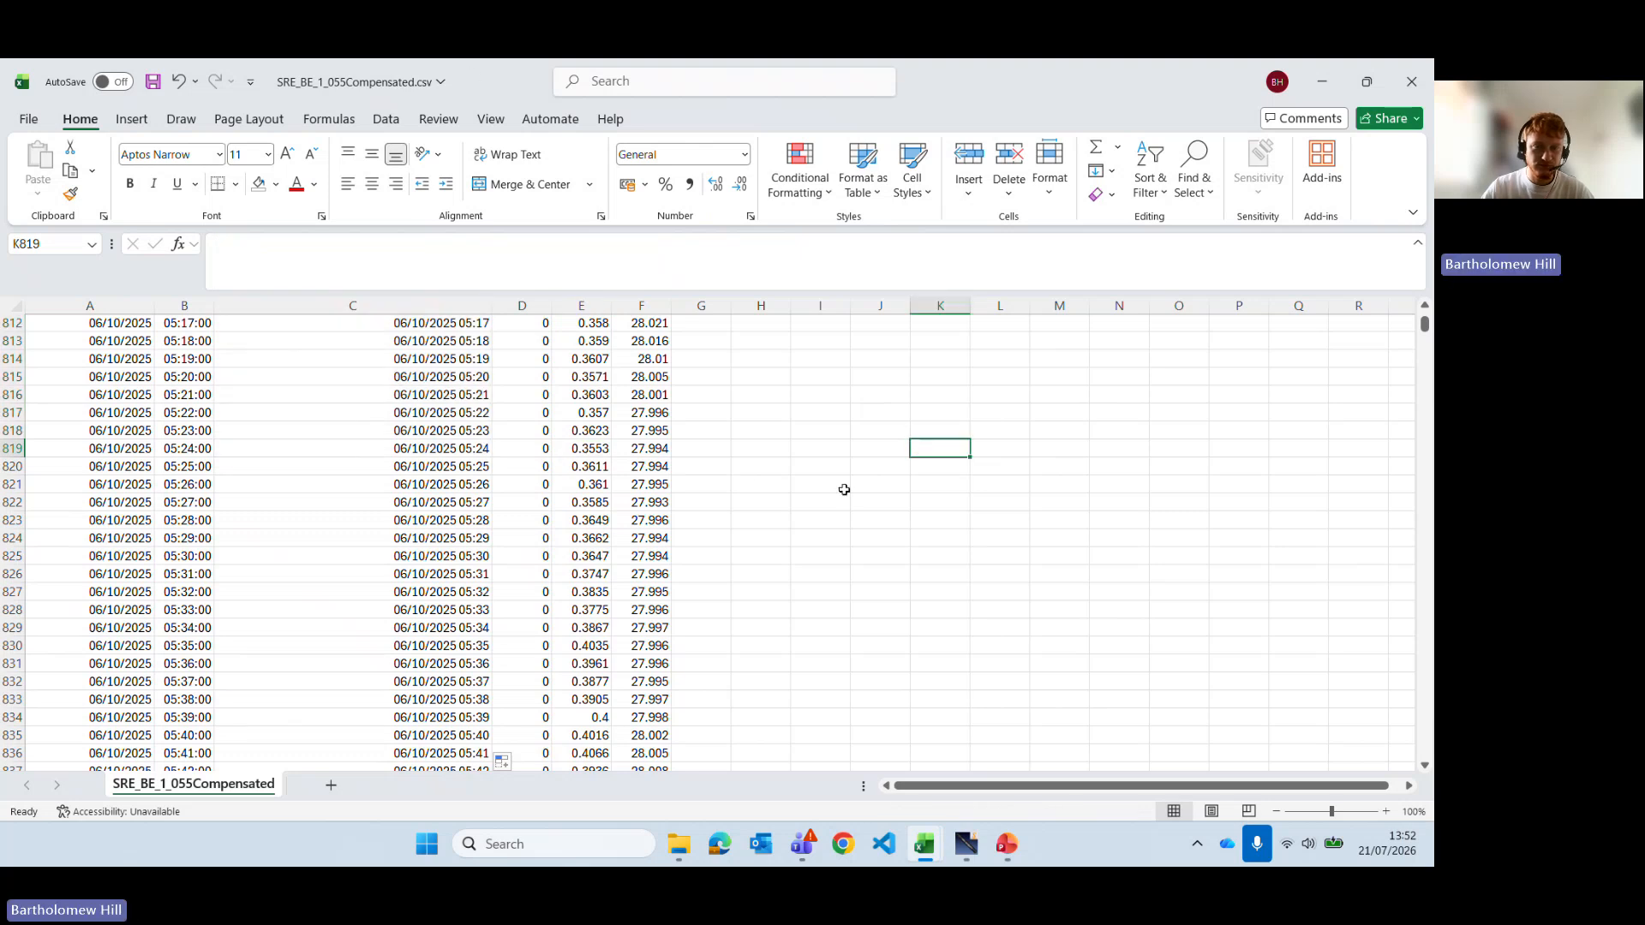
{"action": "left_click_drag", "start_coordinate": [411, 448], "coordinate": [432, 89]}
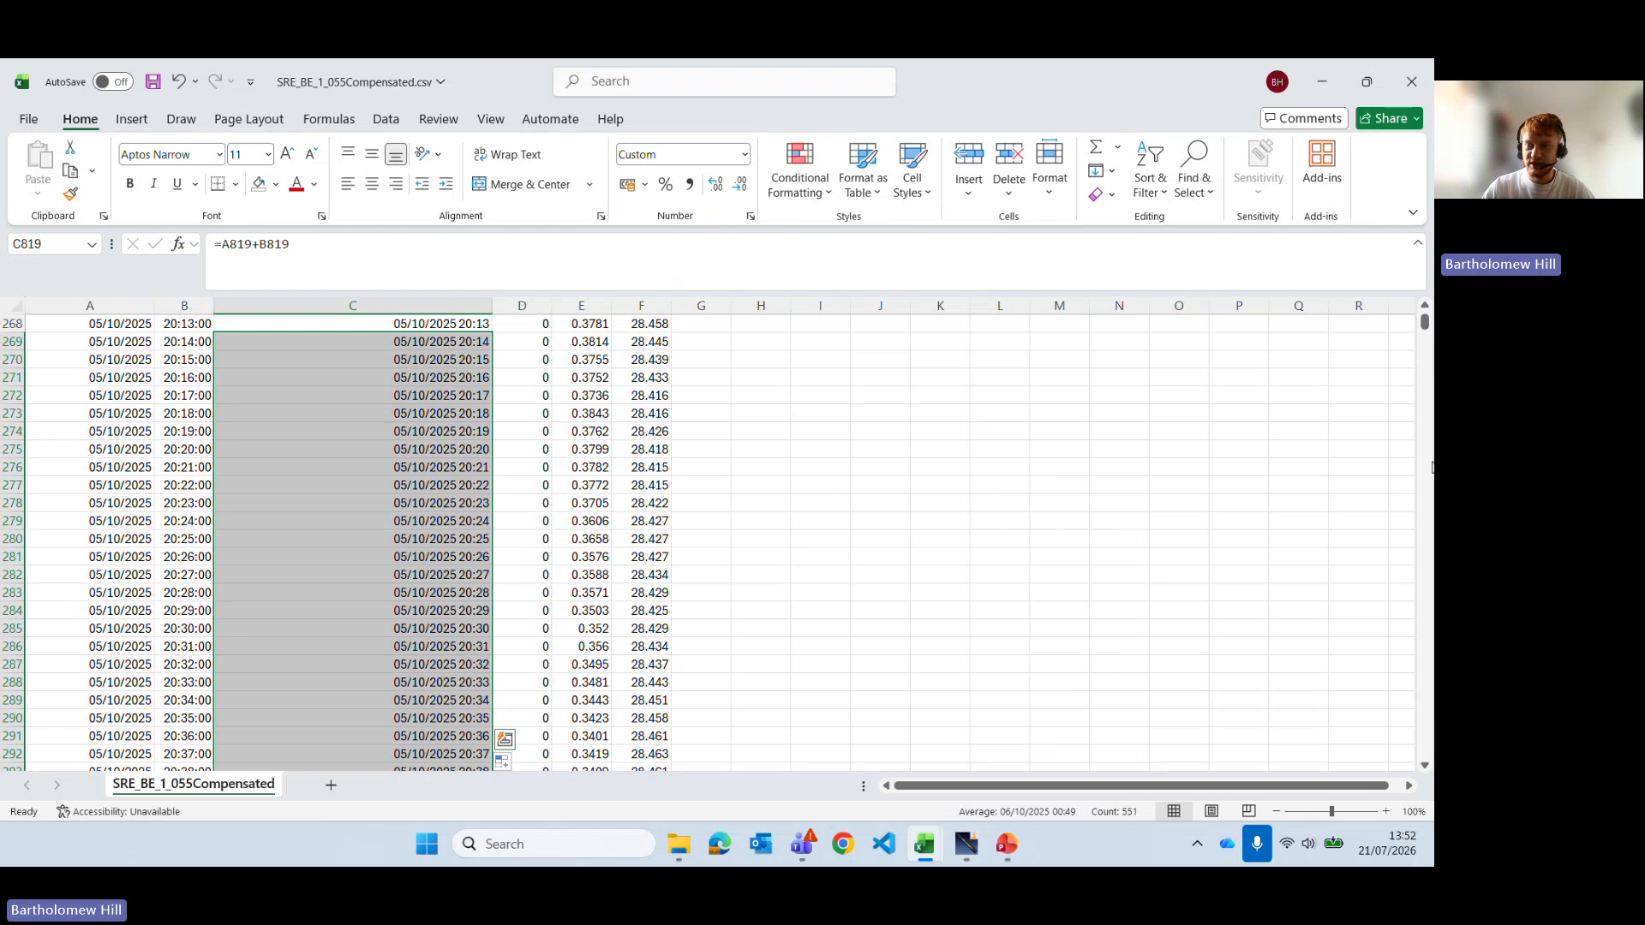
{"action": "left_click_drag", "start_coordinate": [1423, 334], "coordinate": [1424, 315]}
Step: Delete the ms column between Date_Time and LEVEL
{"action": "left_click", "coordinate": [530, 305]}
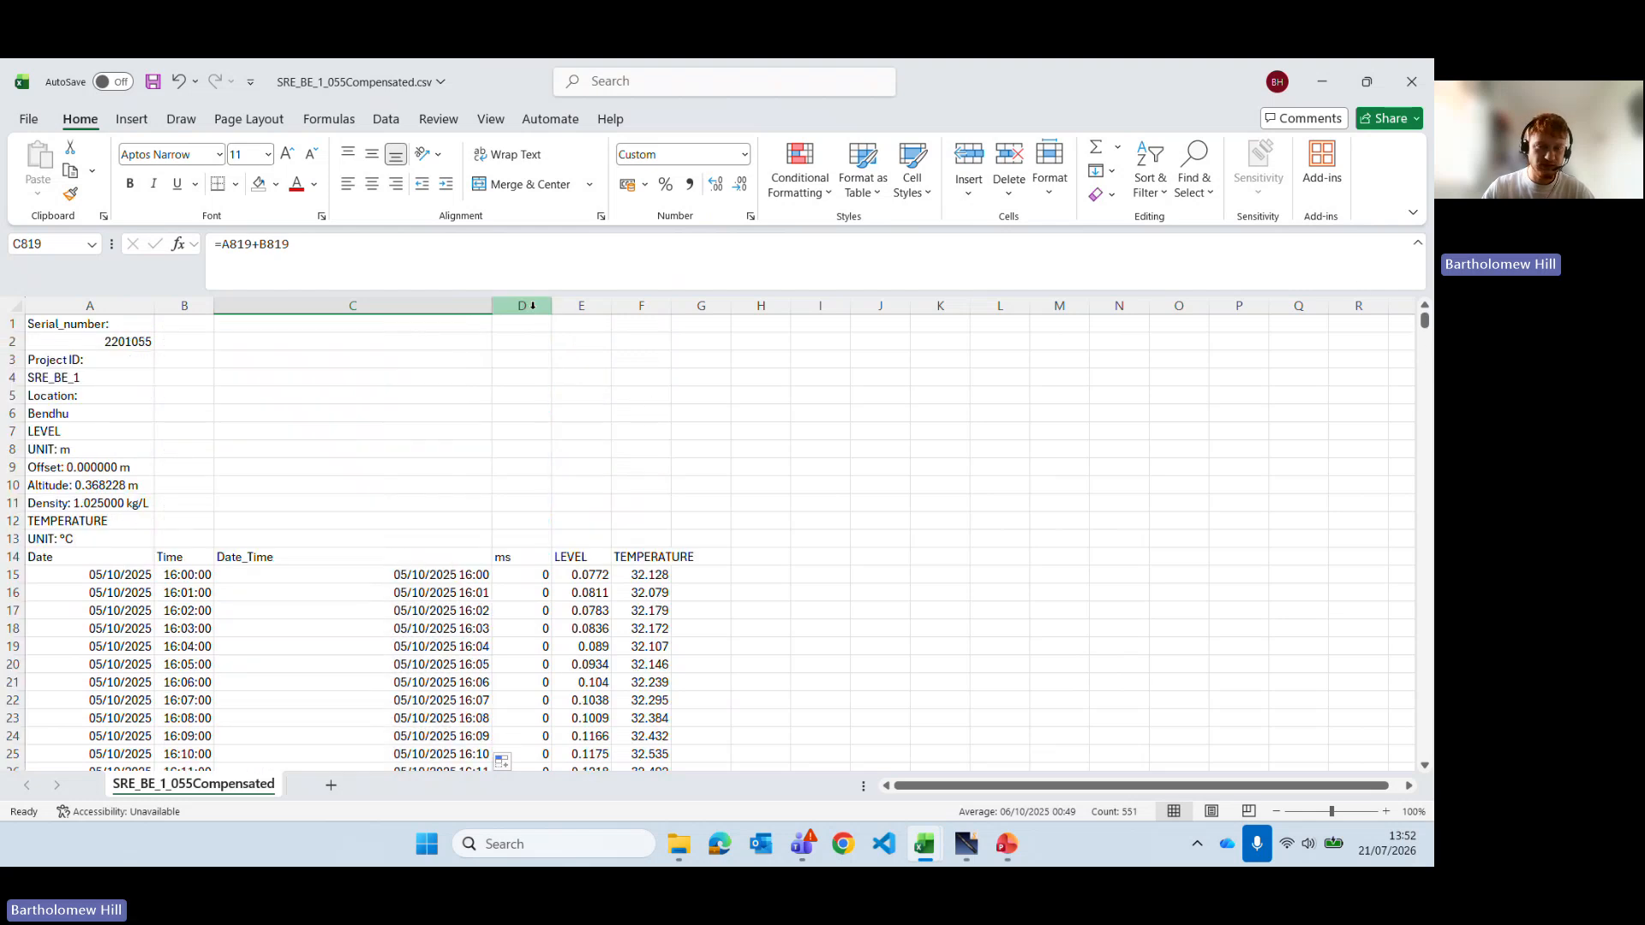
{"action": "right_click", "coordinate": [530, 305]}
{"action": "left_click", "coordinate": [578, 517]}
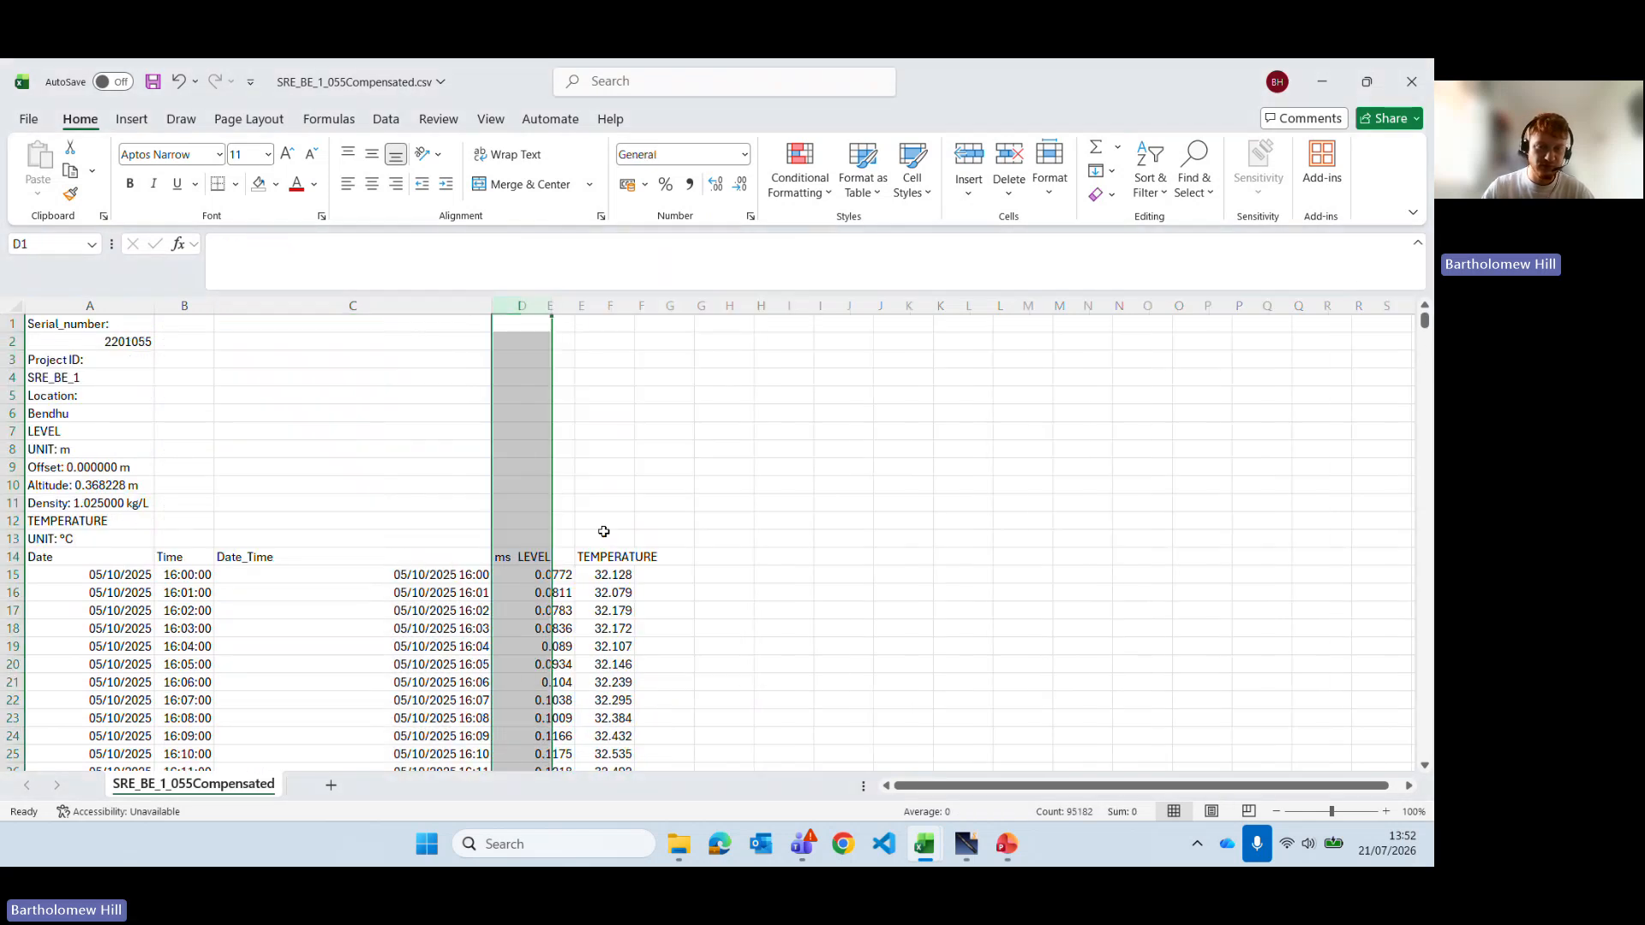
Step: Insert a scatter chart of LEVEL against Date_Time from C14:D970 and place it beside the data
{"action": "left_click_drag", "start_coordinate": [405, 555], "coordinate": [514, 865]}
{"action": "left_click", "coordinate": [133, 120]}
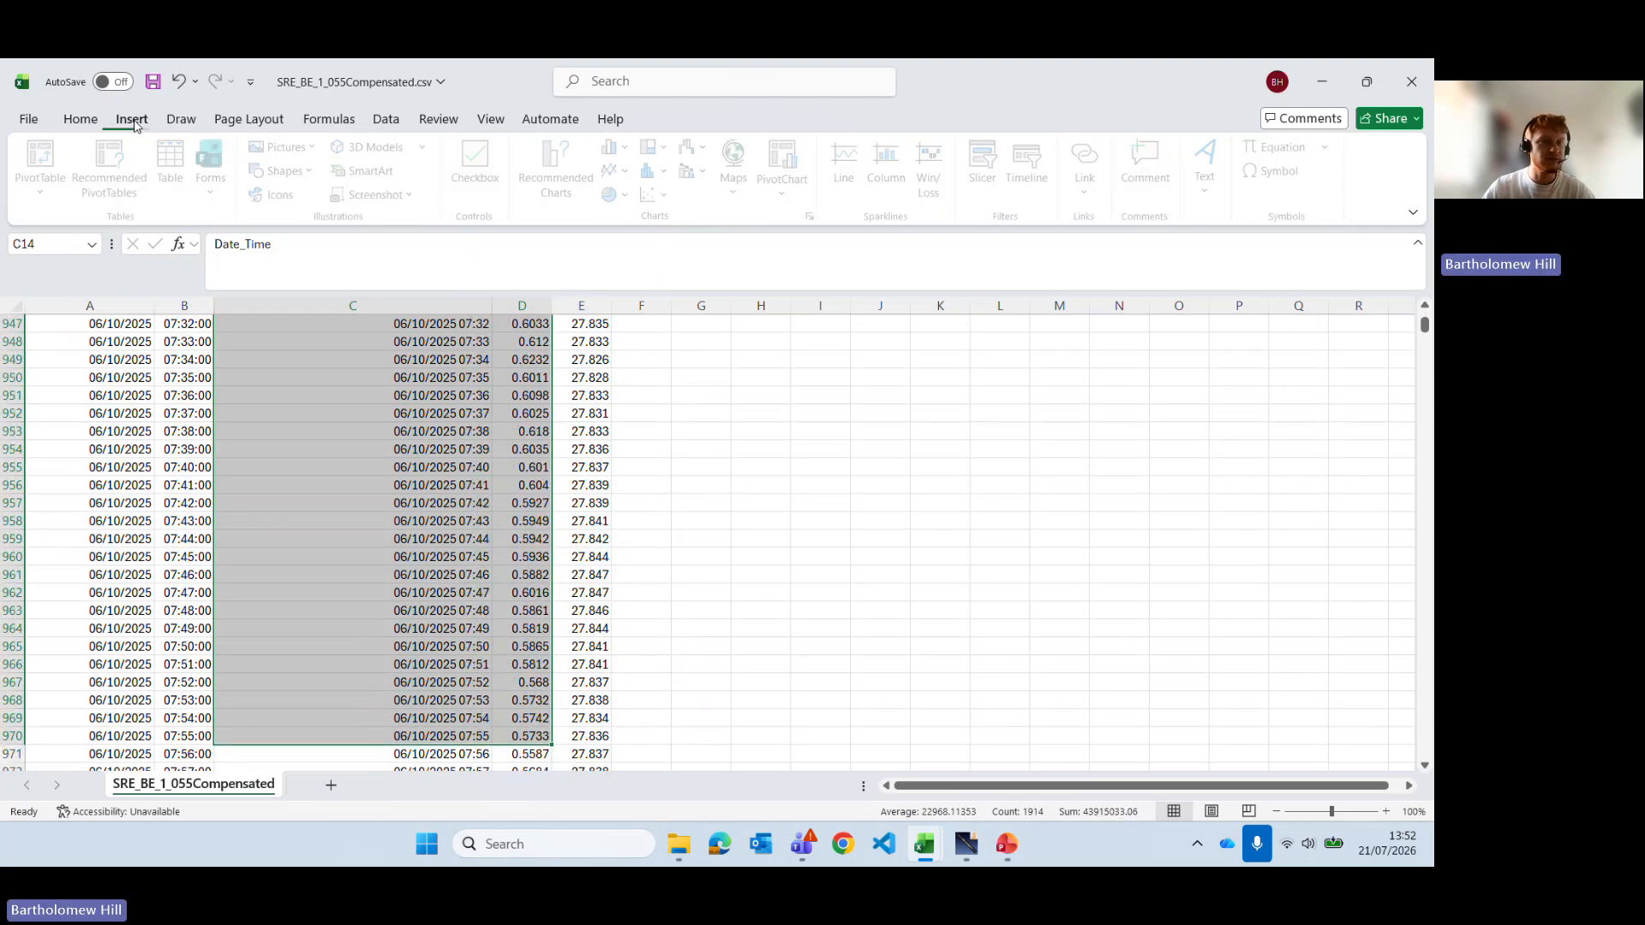
{"action": "left_click", "coordinate": [562, 167]}
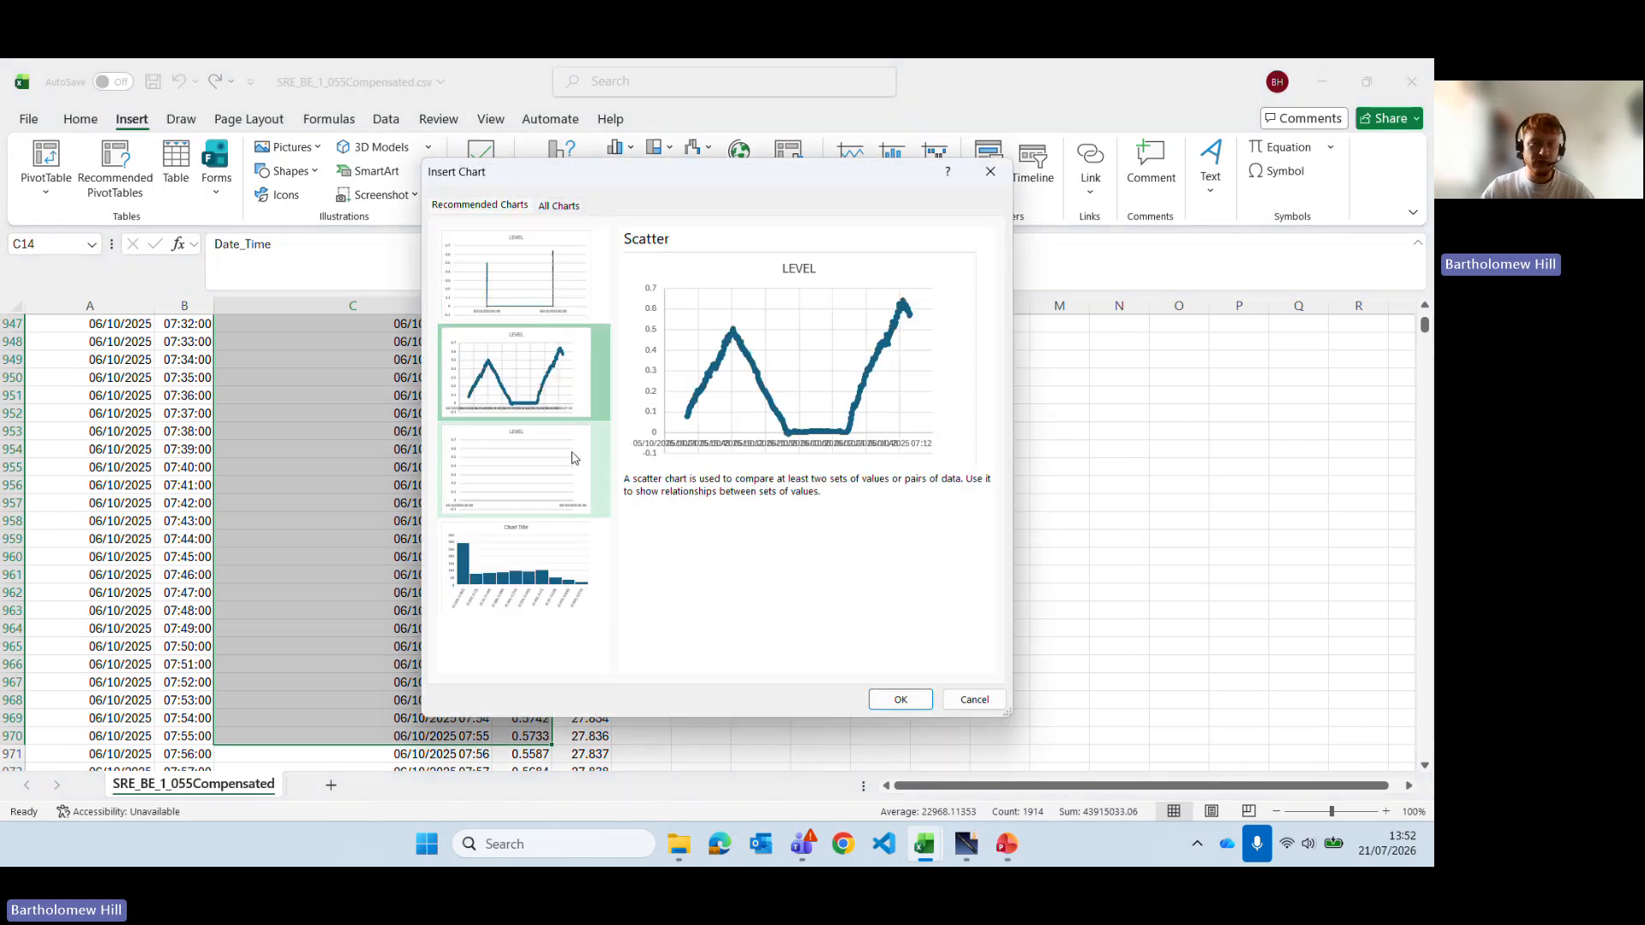
{"action": "left_click", "coordinate": [899, 699]}
{"action": "left_click_drag", "start_coordinate": [765, 471], "coordinate": [977, 410]}
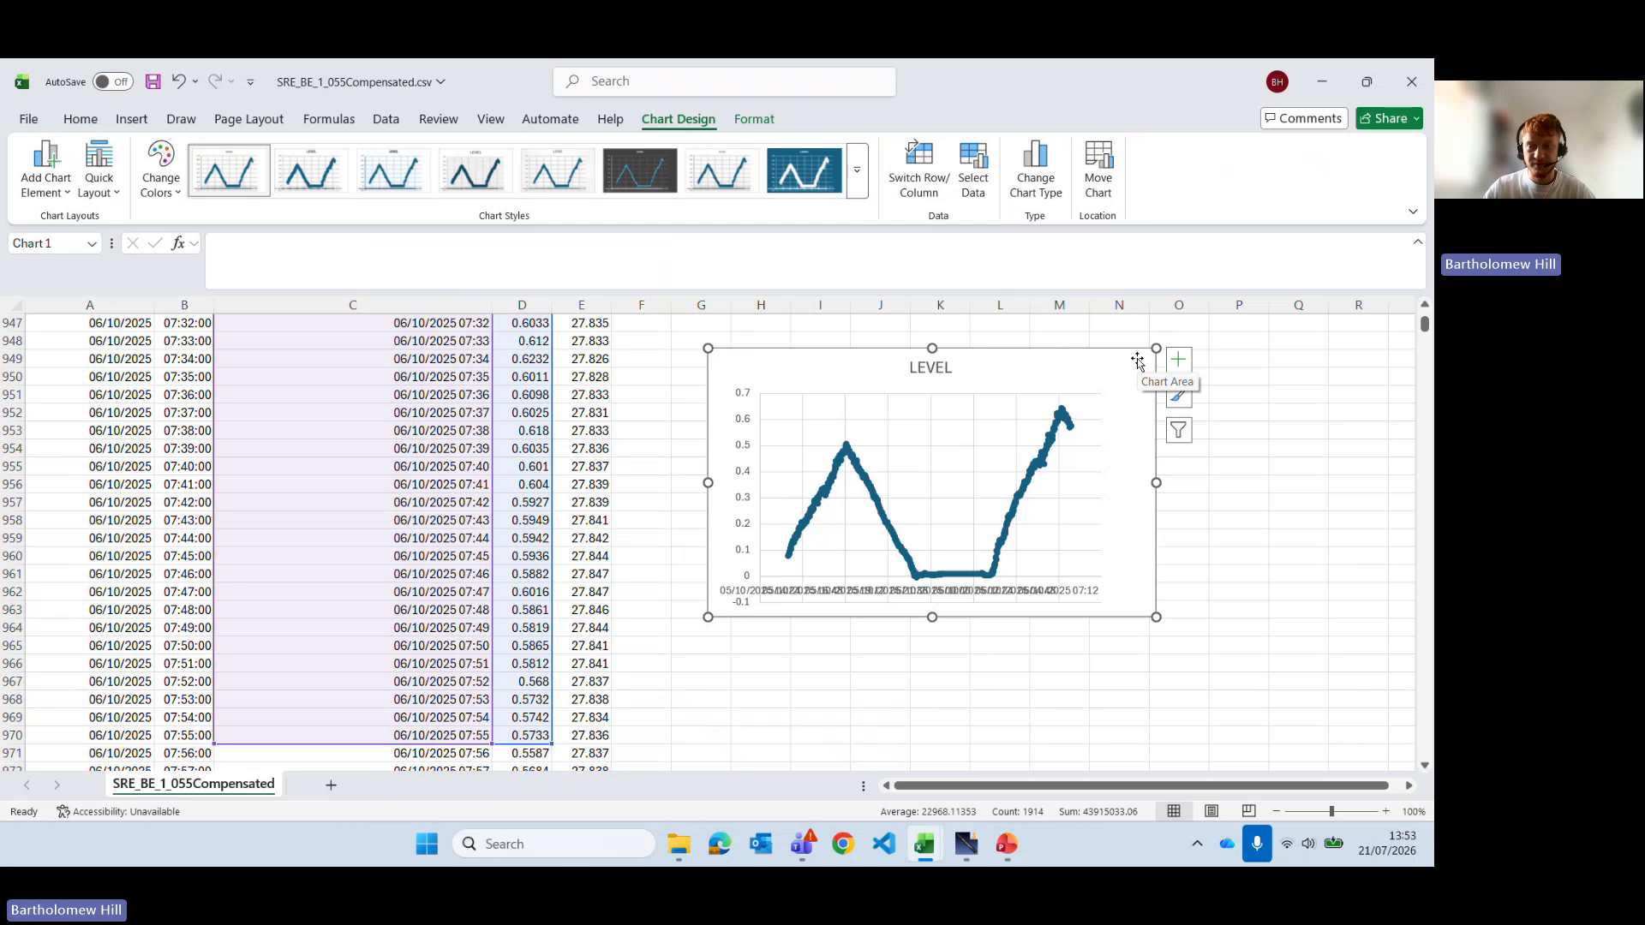
Step: Delete the LEVEL scatter chart and clear the data selection by selecting cell F15
{"action": "key", "text": "Delete"}
{"action": "scroll", "coordinate": [981, 454], "scroll_direction": "up", "scroll_amount": 6}
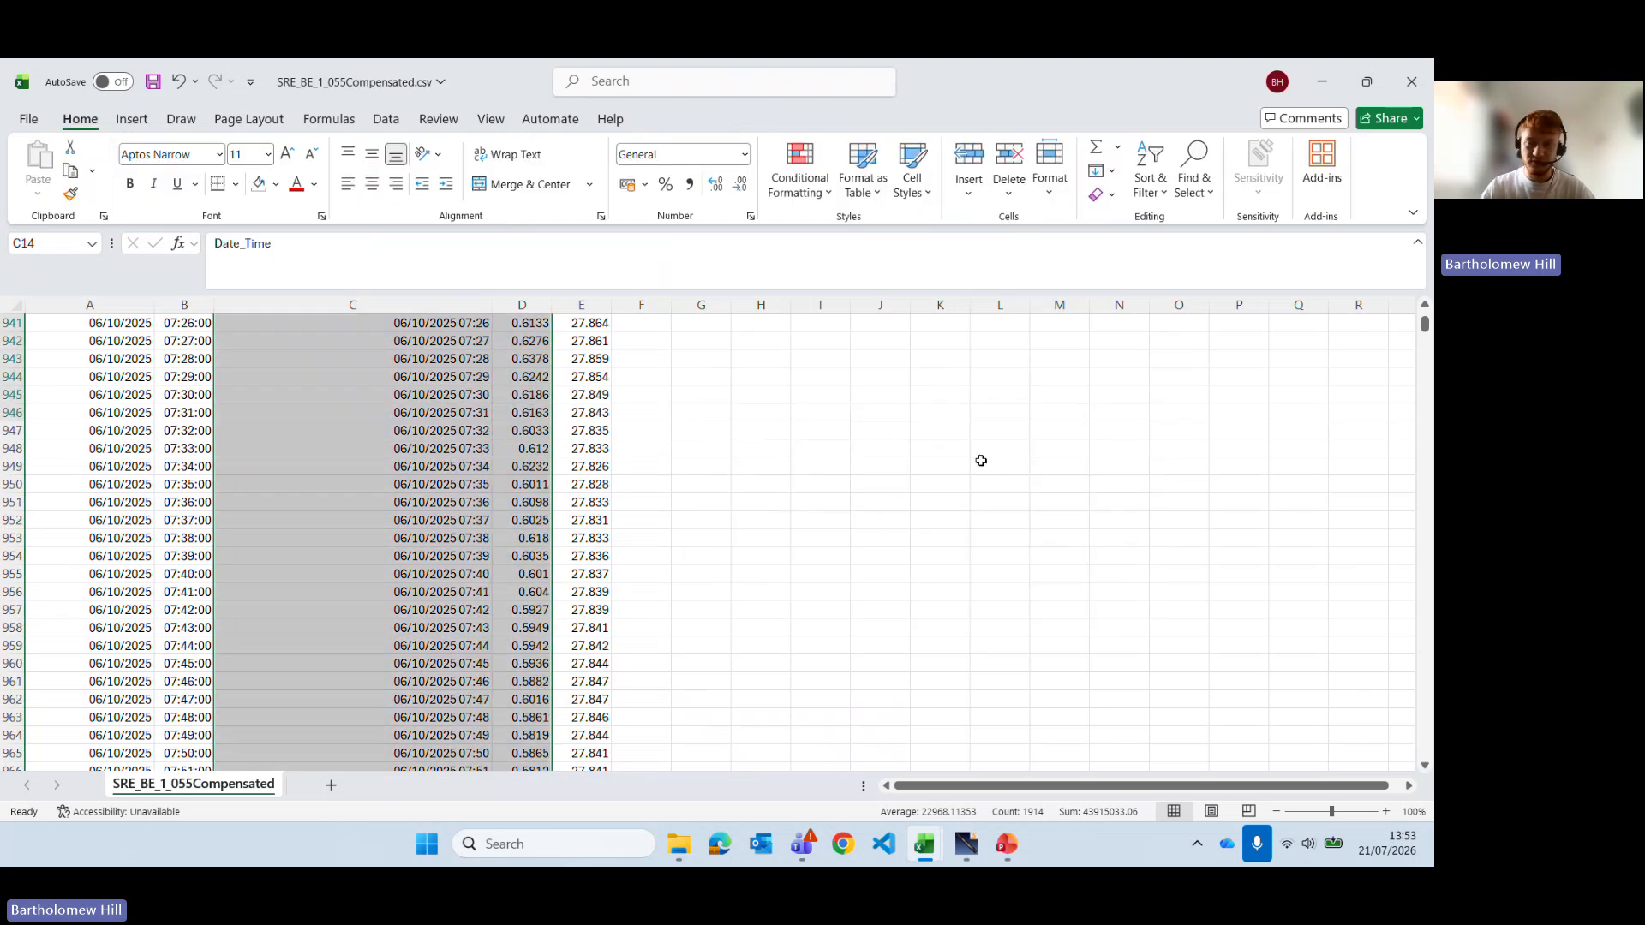
{"action": "scroll", "coordinate": [981, 455], "scroll_direction": "up", "scroll_amount": 7}
{"action": "scroll", "coordinate": [856, 514], "scroll_direction": "up", "scroll_amount": 20}
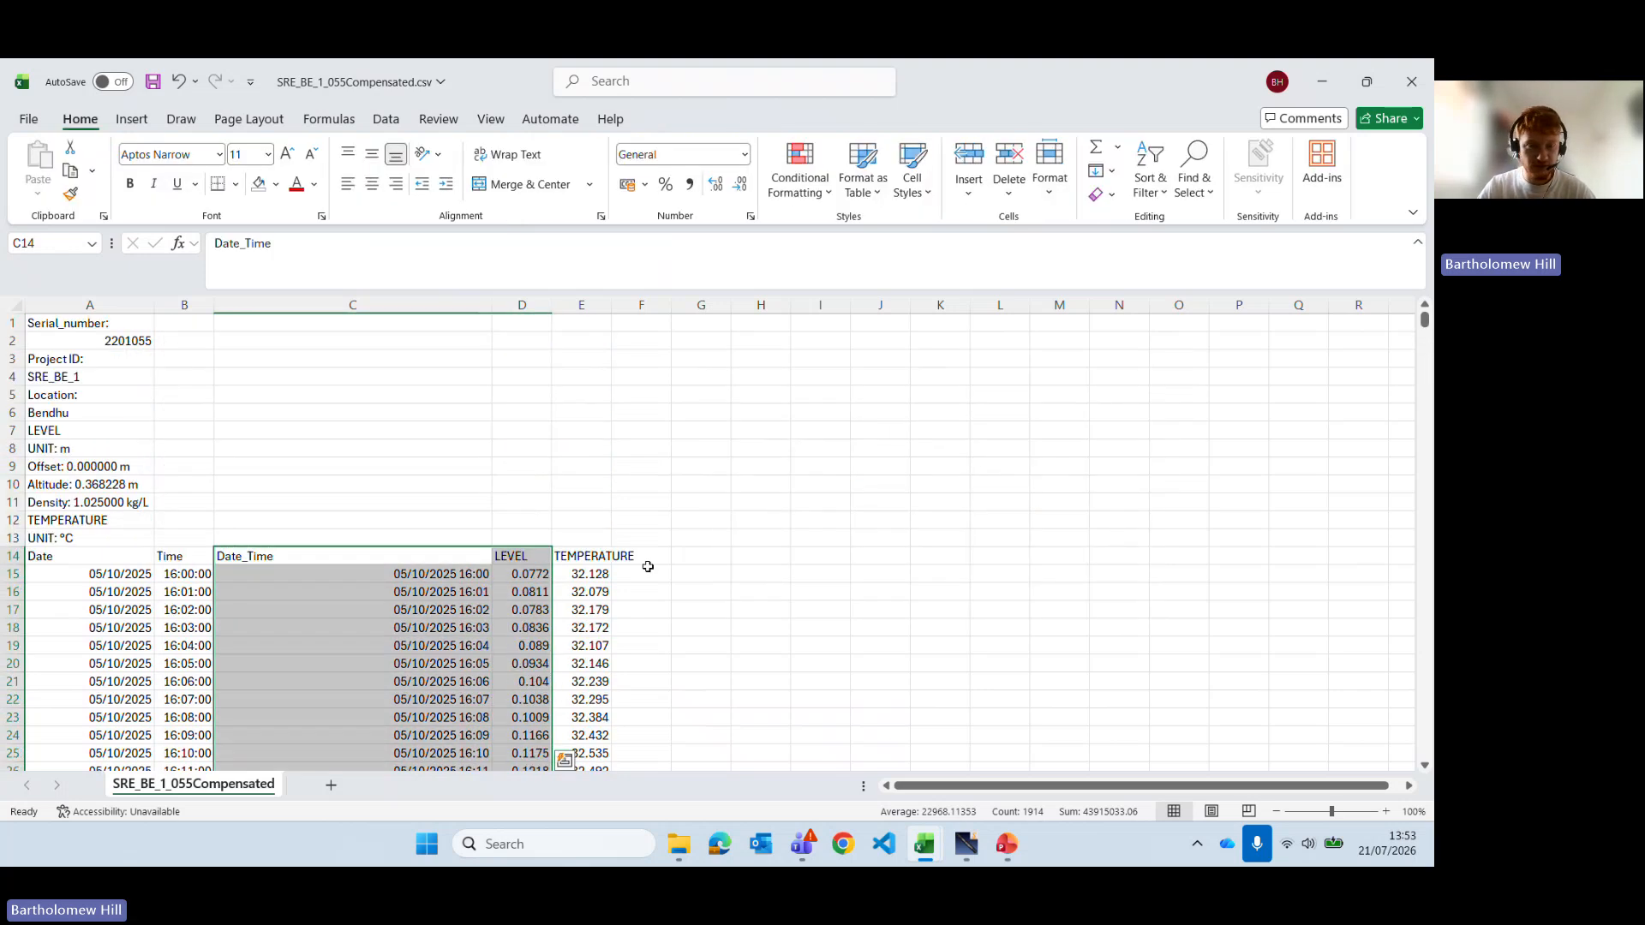
{"action": "left_click", "coordinate": [644, 574]}
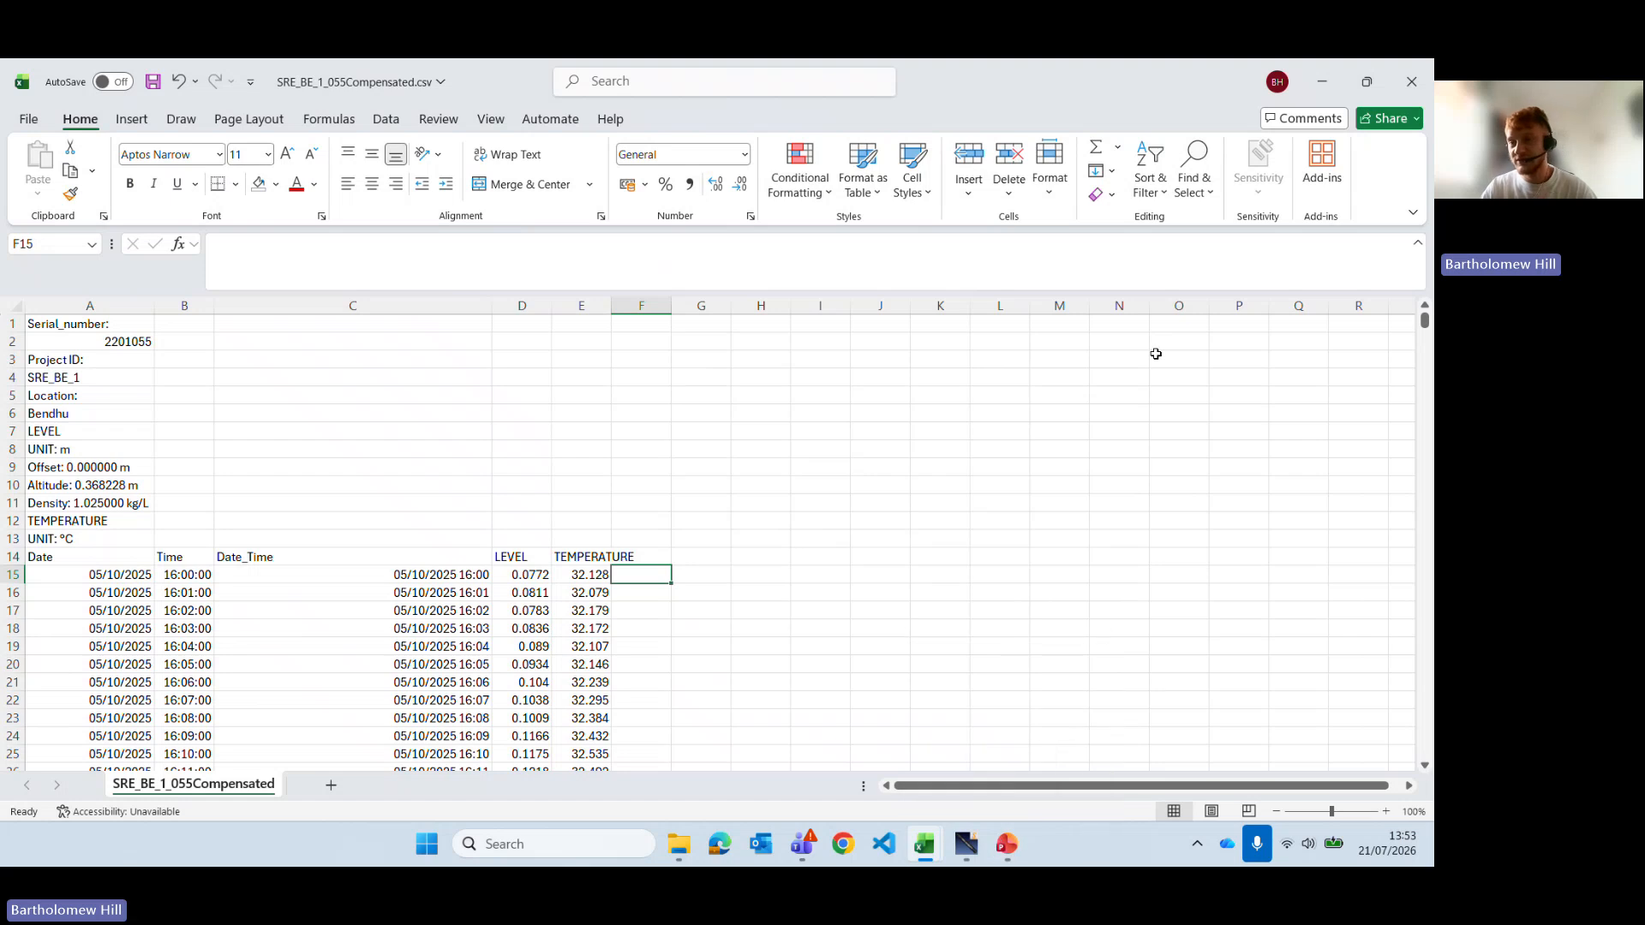